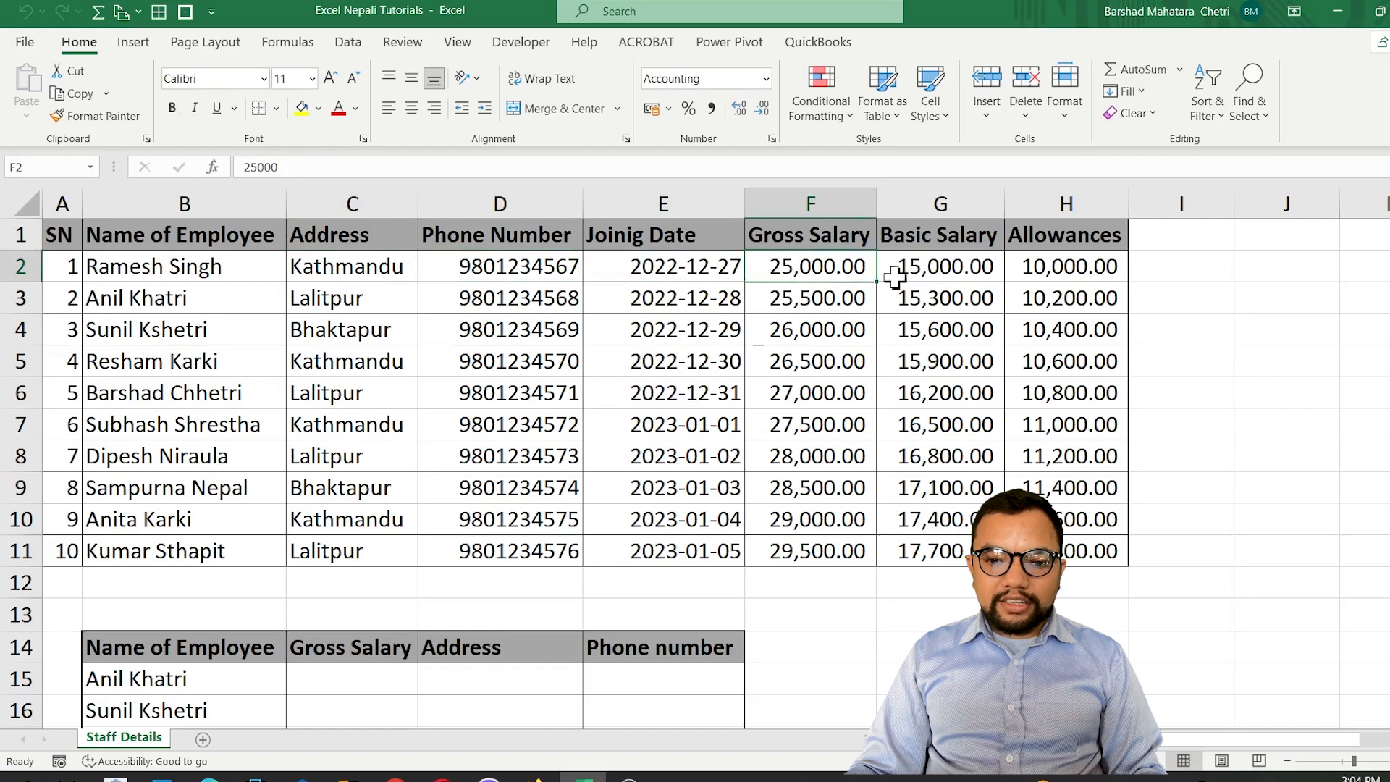
# Examine the staff details table and the empty Gross Salary, Address and Phone number columns of the lookup table beneath it.
pyautogui.click(898, 272)
pyautogui.click(1031, 273)
pyautogui.click(497, 418)
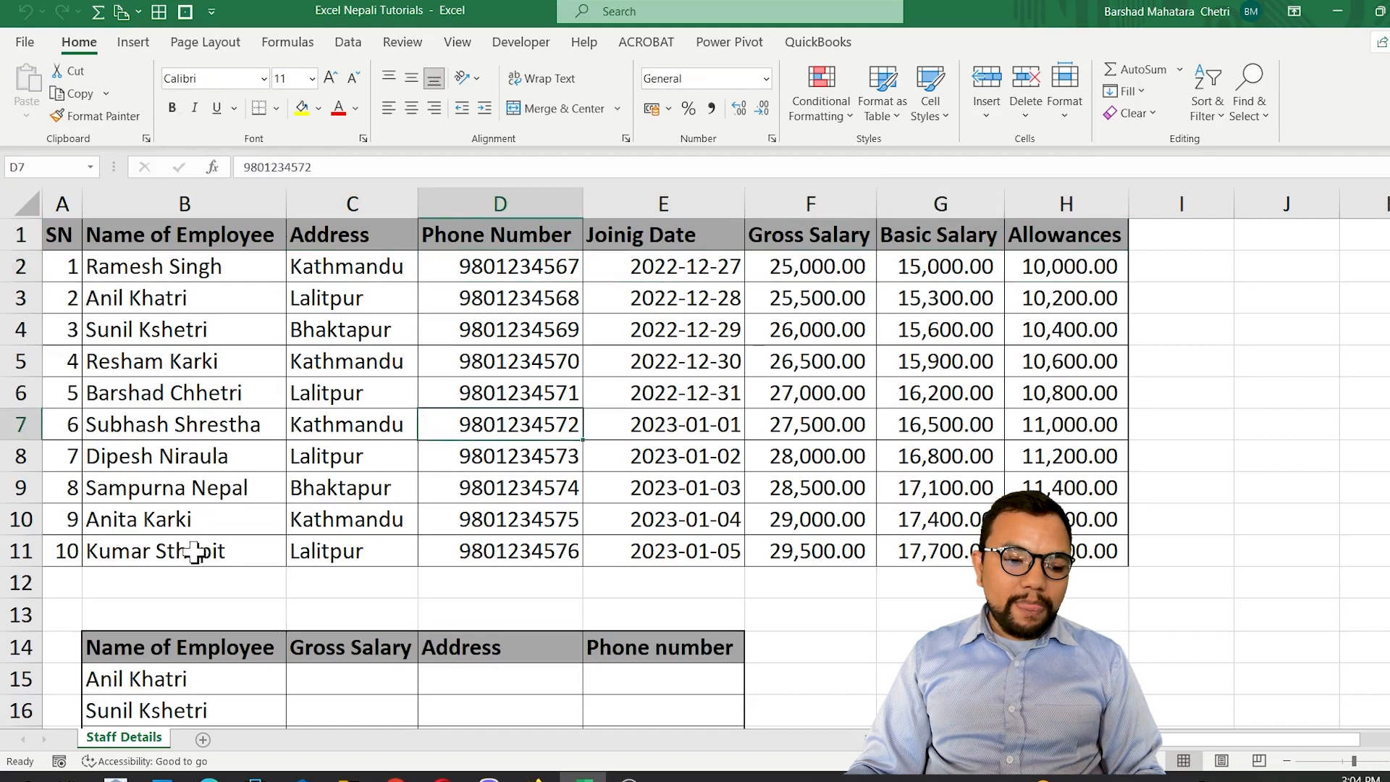
pyautogui.scroll(-2, 192, 551)
pyautogui.scroll(2, 192, 552)
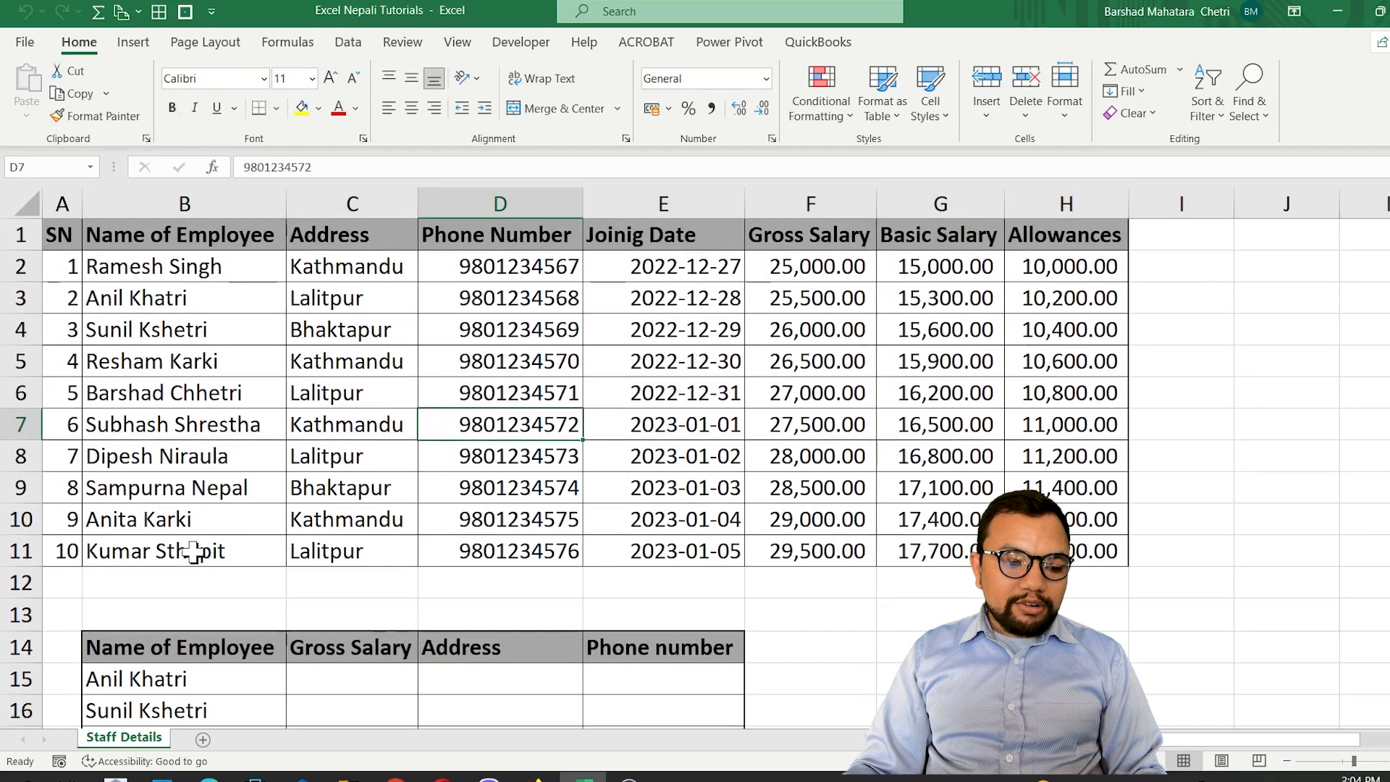
pyautogui.scroll(-1, 192, 551)
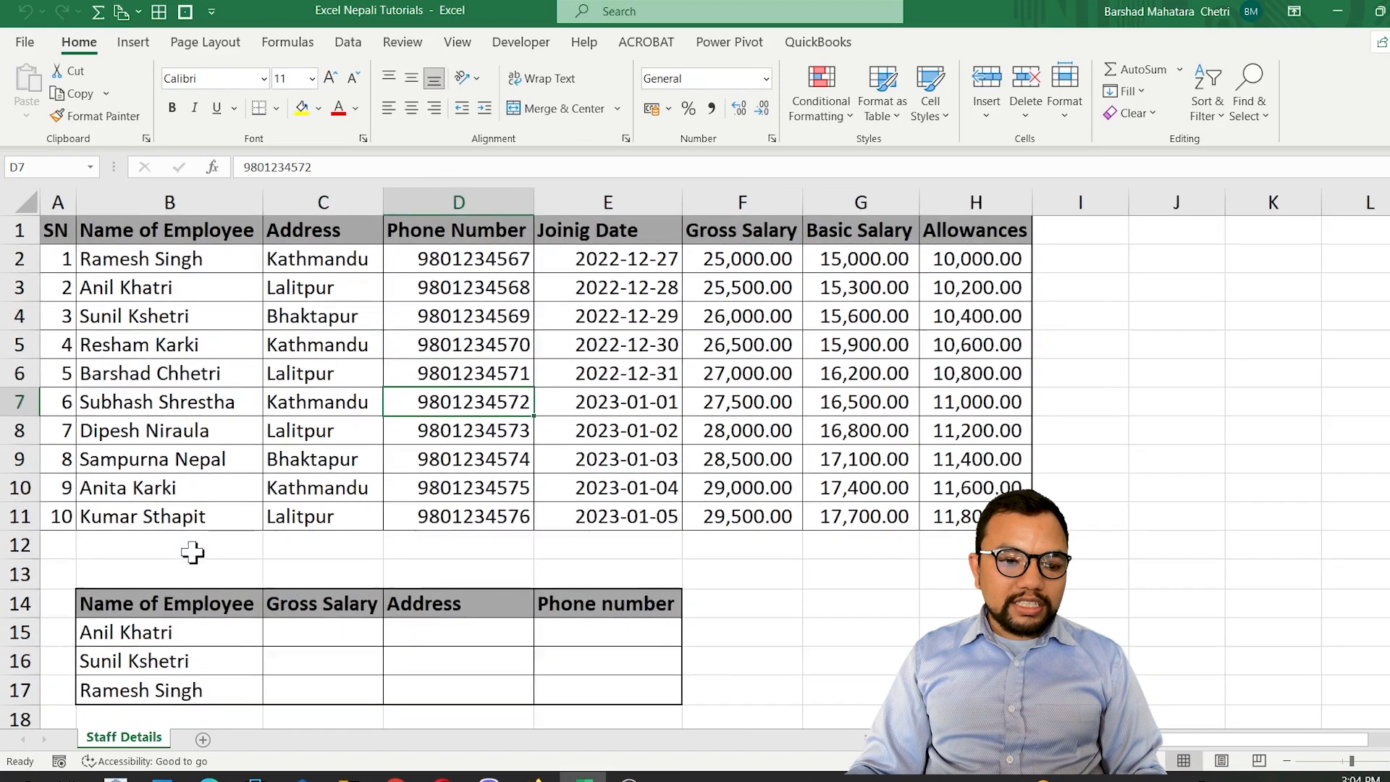
pyautogui.click(319, 630)
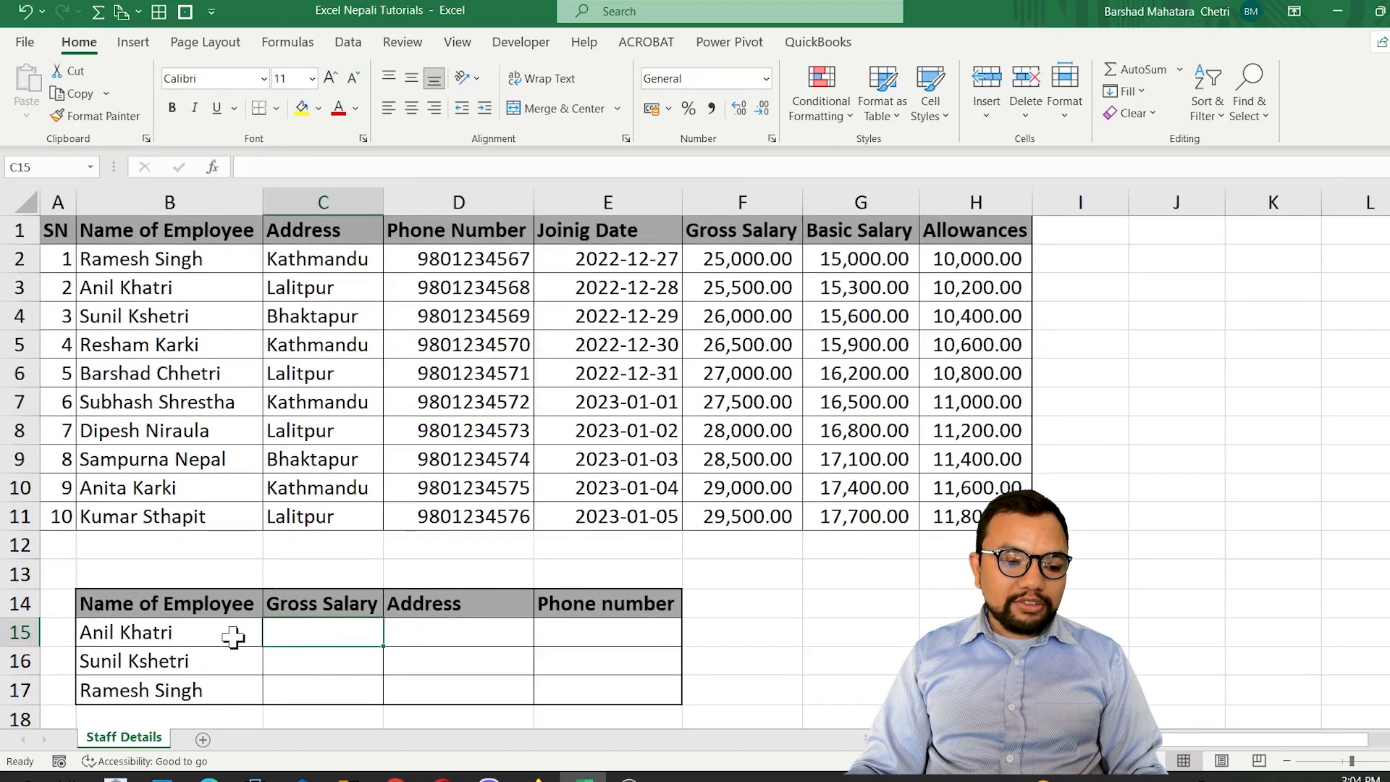
pyautogui.click(453, 640)
pyautogui.click(590, 640)
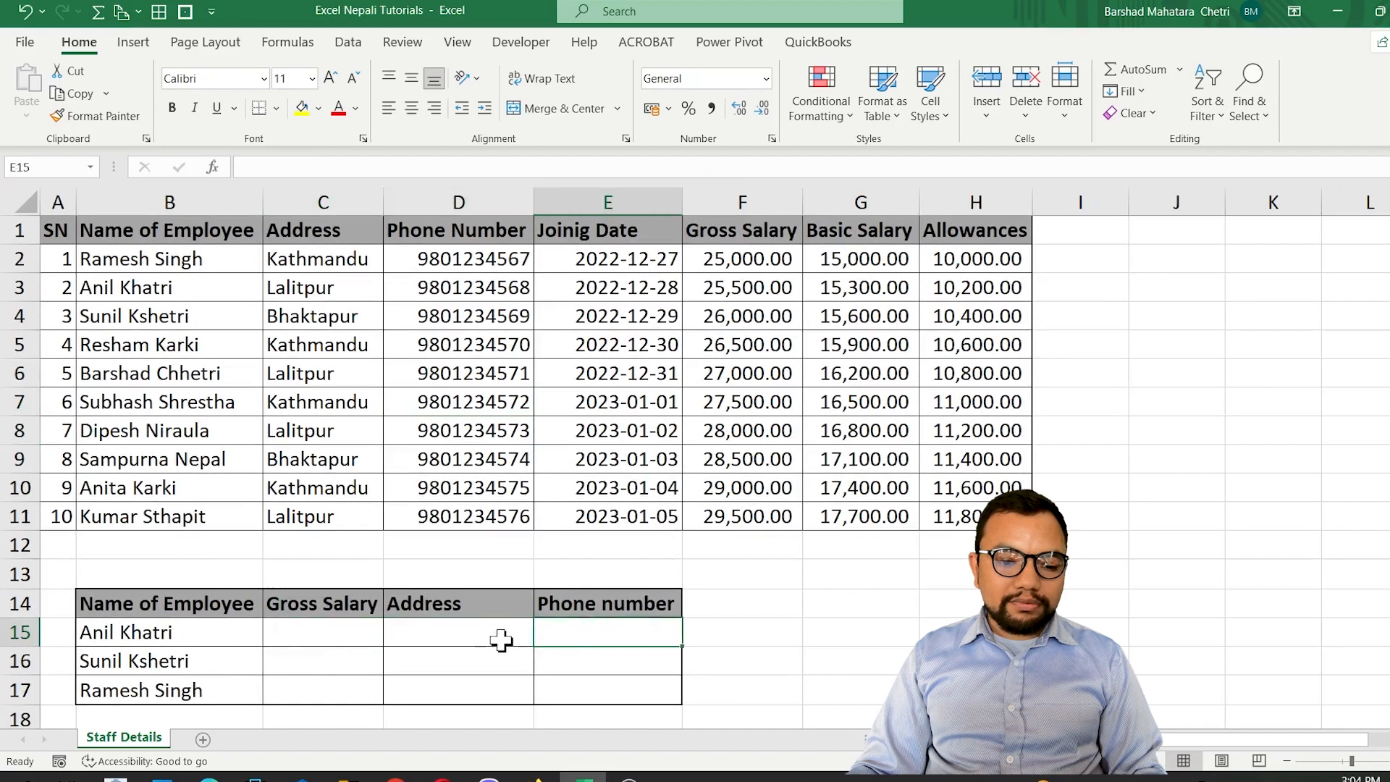
pyautogui.click(335, 644)
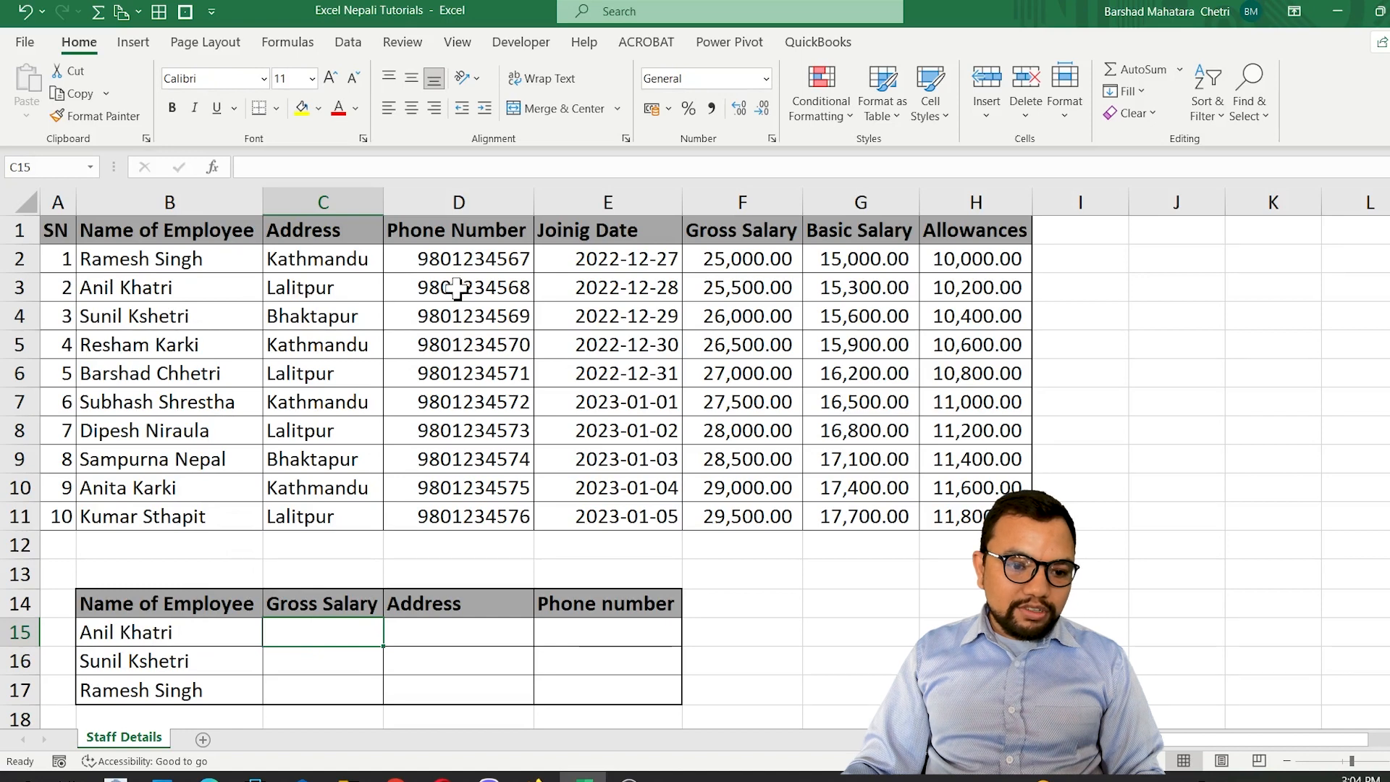
# Copy the gross salary from F3 into cell C15 of the lower table.
pyautogui.click(753, 287)
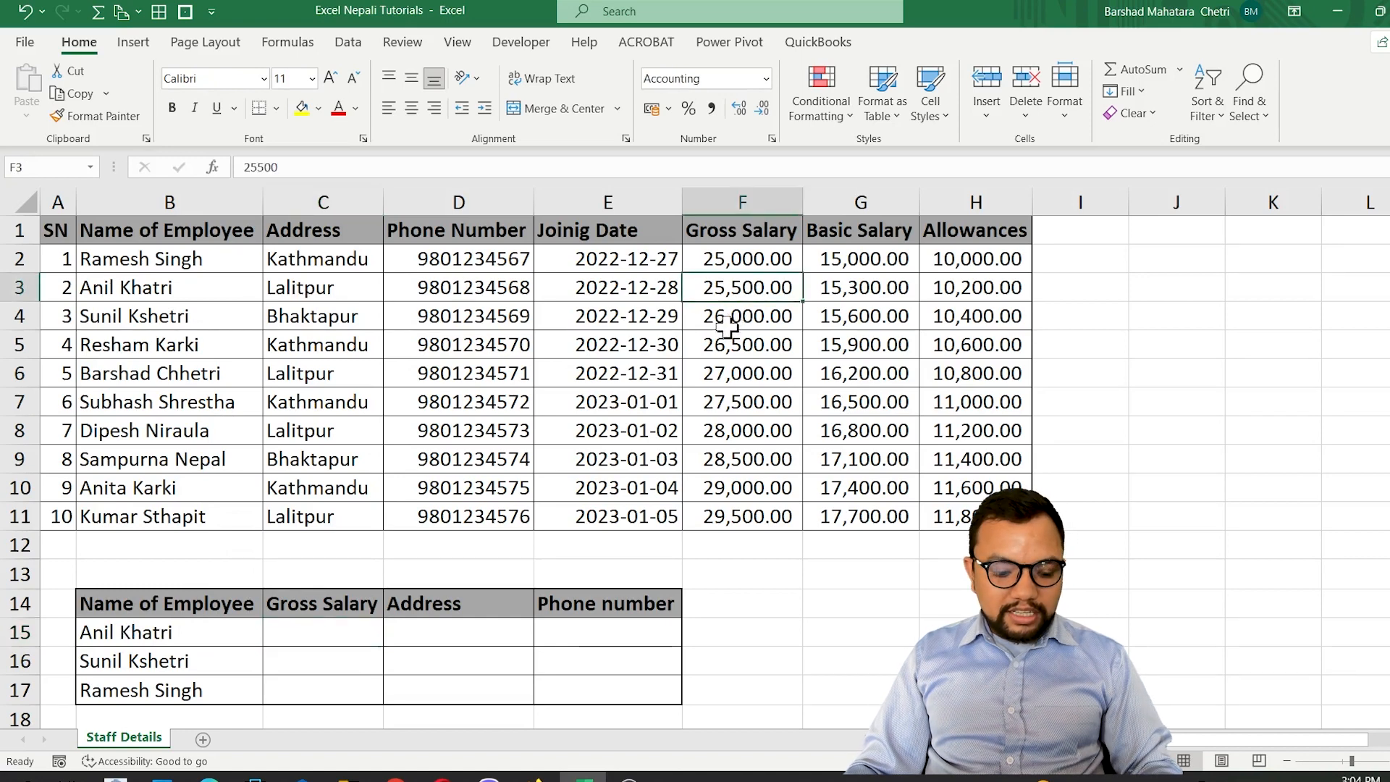
pyautogui.hotkey('ctrl', 'c')
pyautogui.click(289, 637)
pyautogui.hotkey('ctrl', 'v')
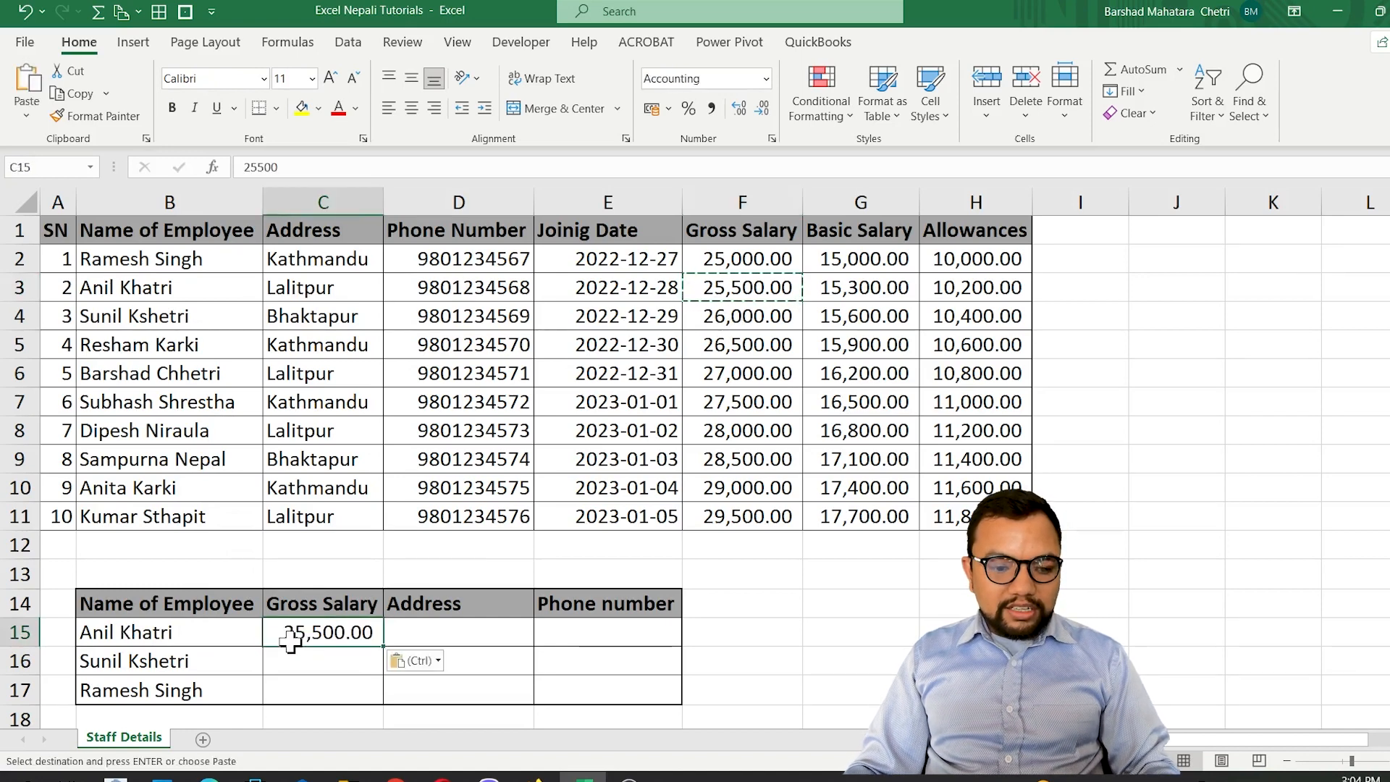
# Copy the address from C3 into cell D15 of the lower table.
pyautogui.click(462, 639)
pyautogui.click(323, 288)
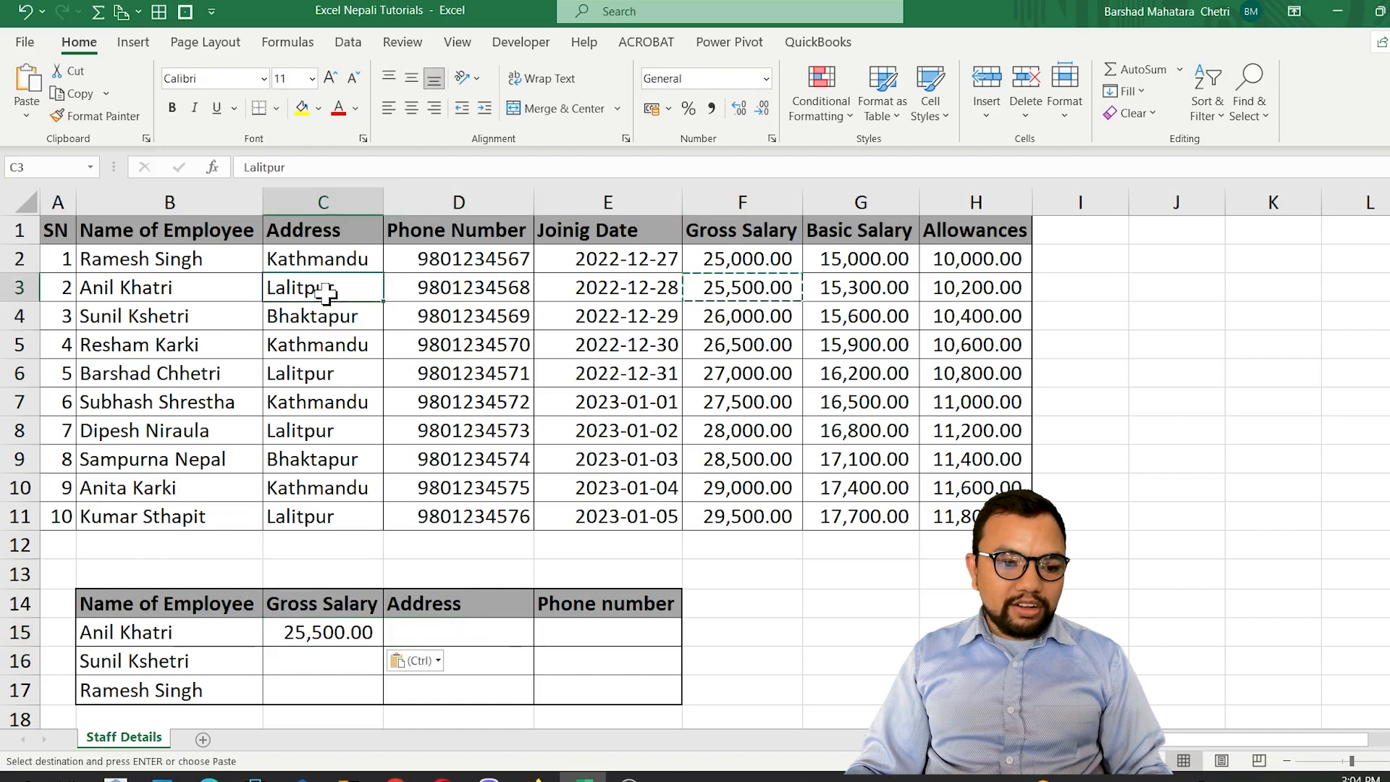
pyautogui.hotkey('ctrl', 'c')
pyautogui.click(405, 641)
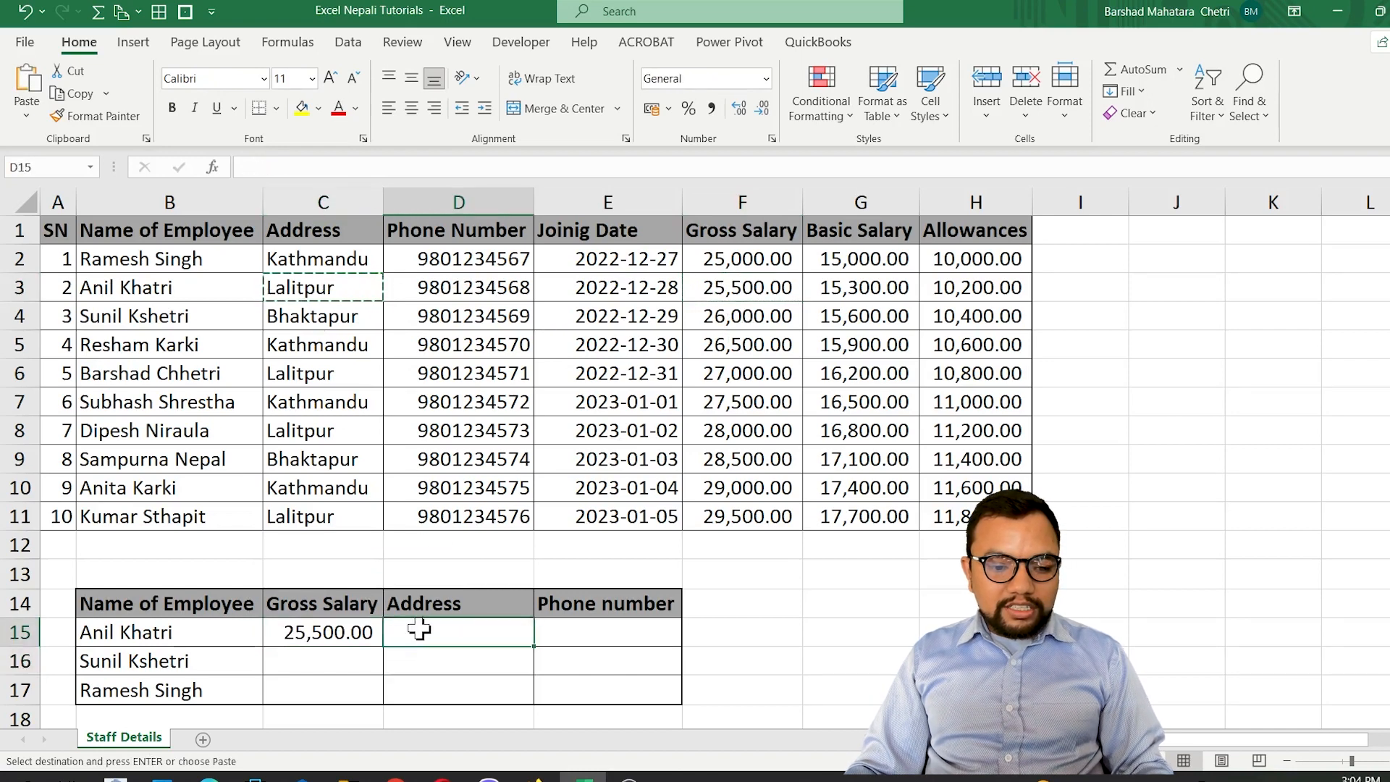
pyautogui.hotkey('ctrl', 'v')
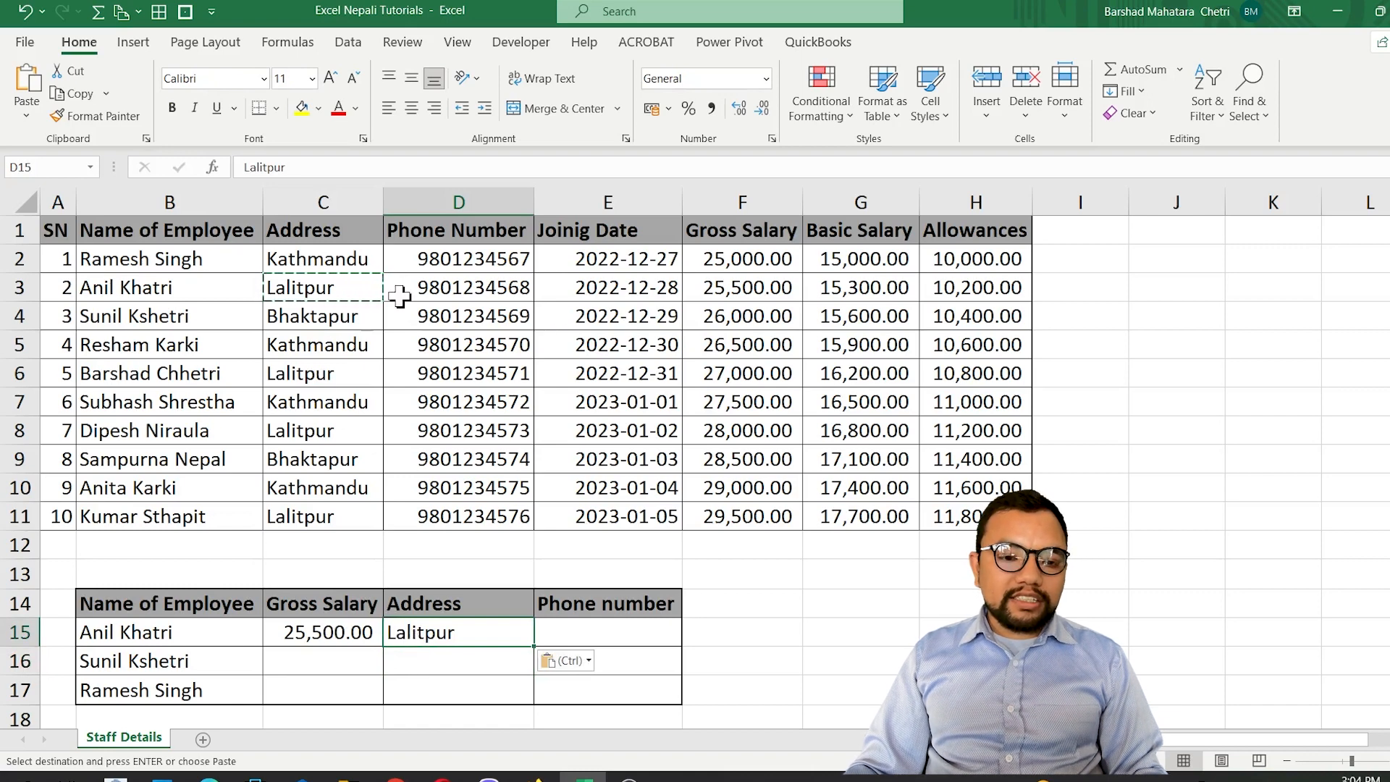
# Change the gross salary in F3 of the staff table to 50000.
pyautogui.click(727, 285)
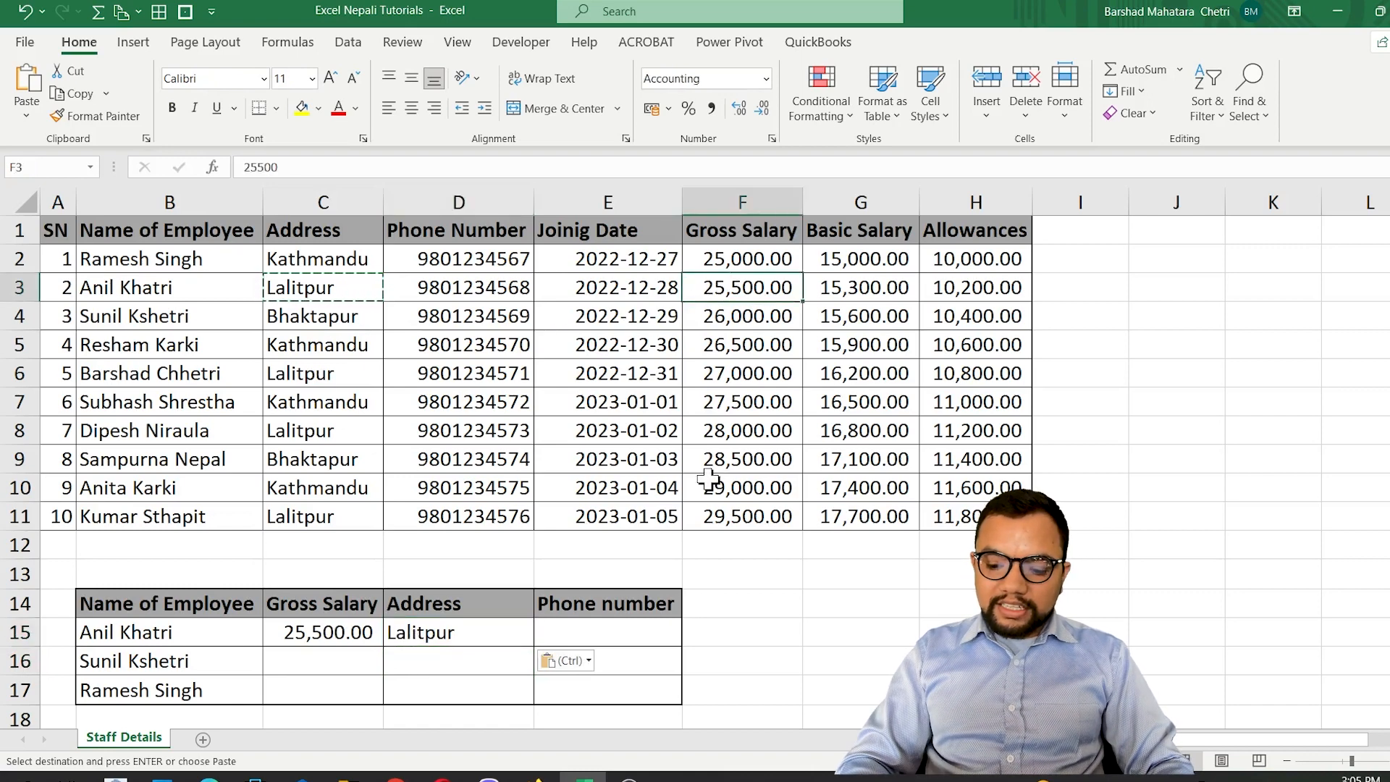
pyautogui.write('50000')
pyautogui.press('Return')
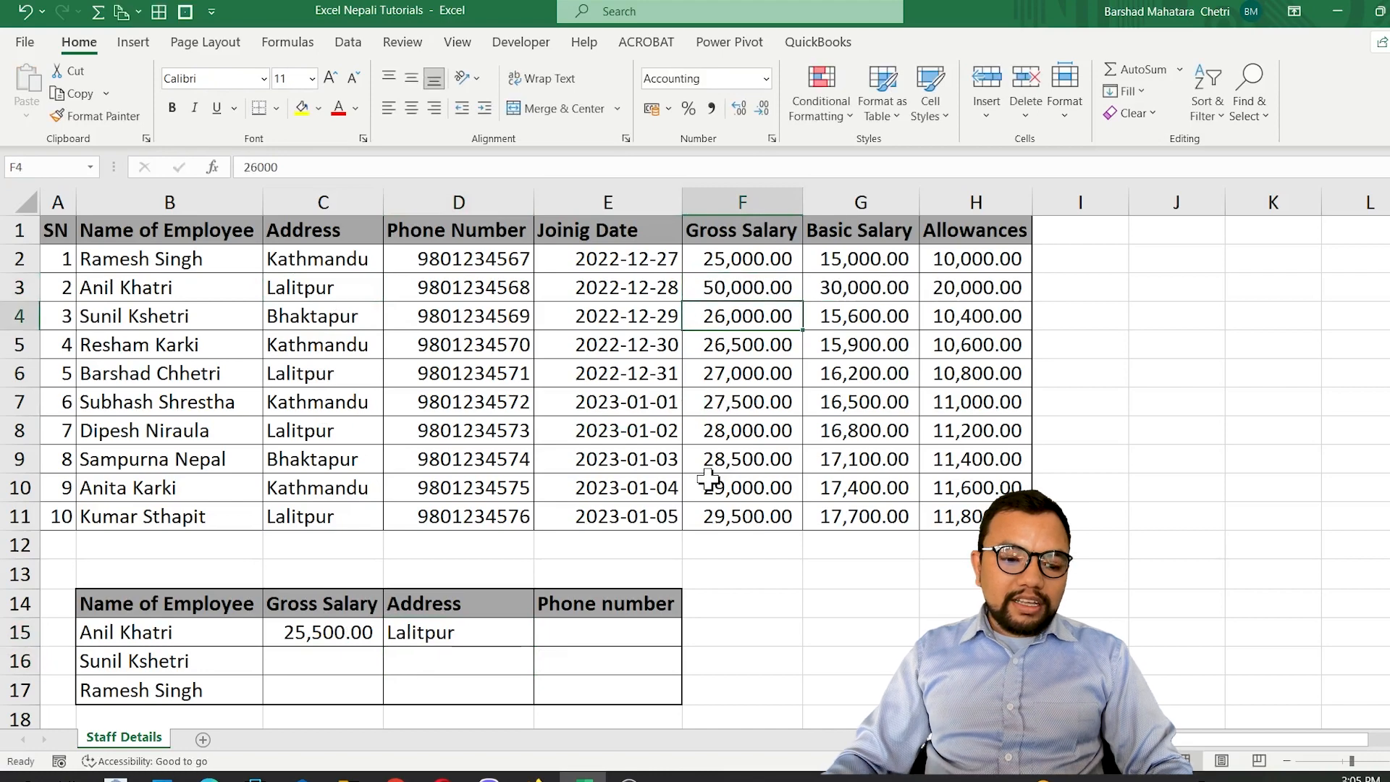
# Clear the pasted gross salary and address from C15:D15.
pyautogui.click(306, 635)
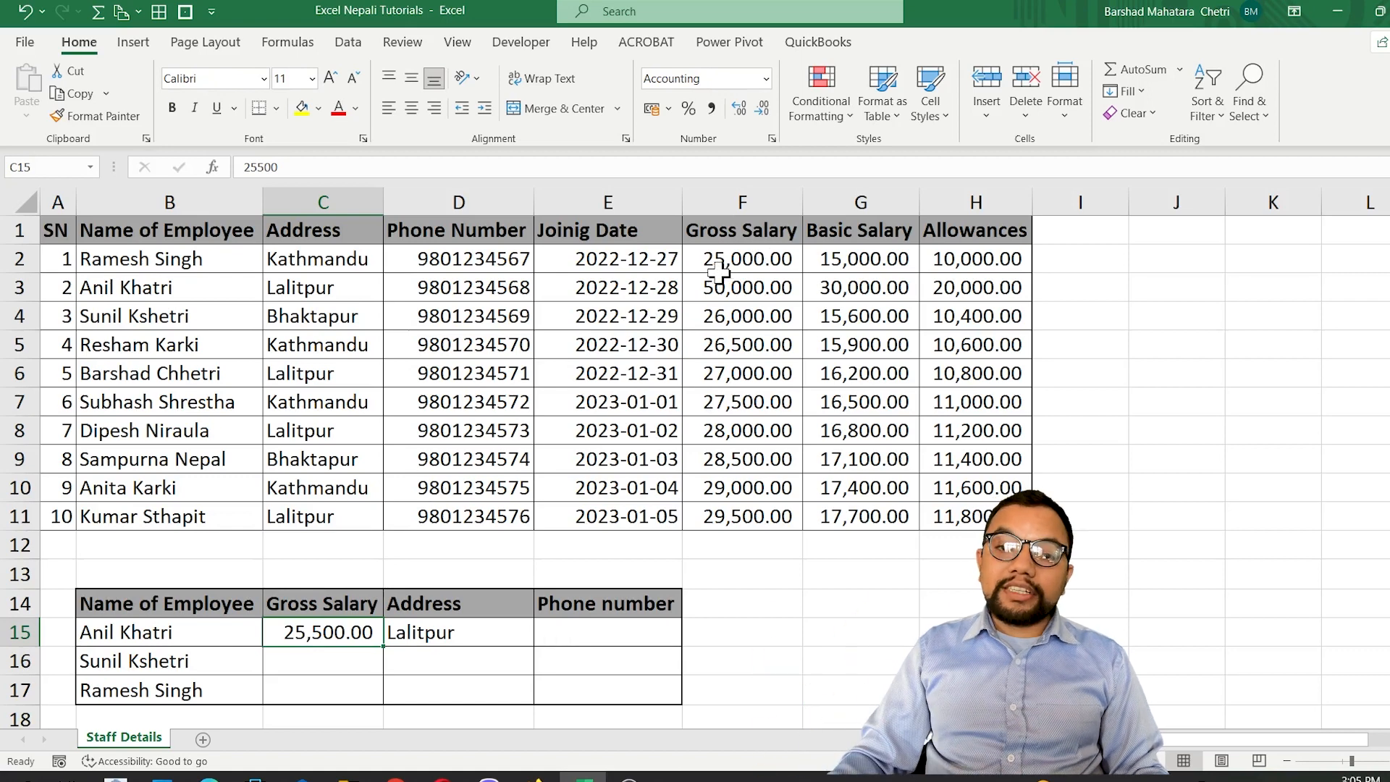
pyautogui.moveTo(323, 637); pyautogui.dragTo(524, 640)
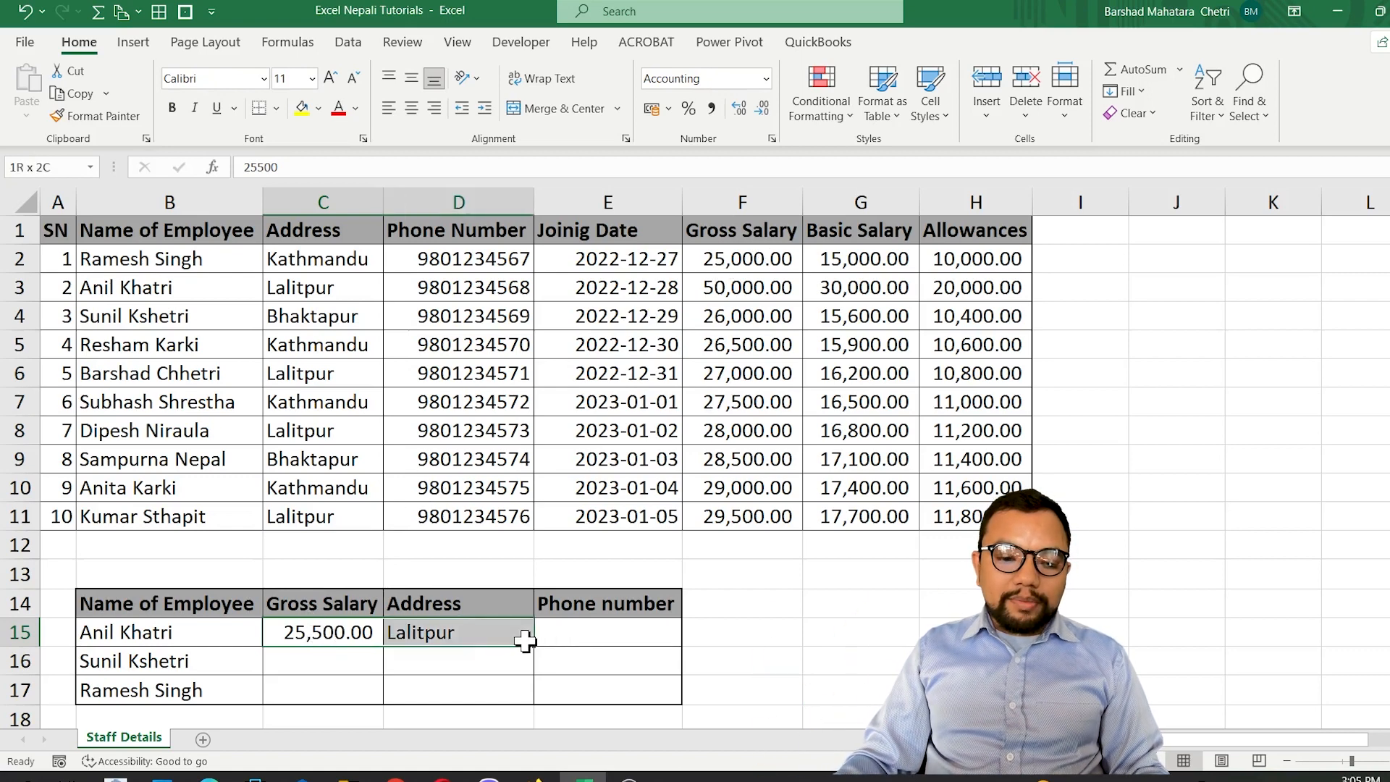
pyautogui.press('Delete')
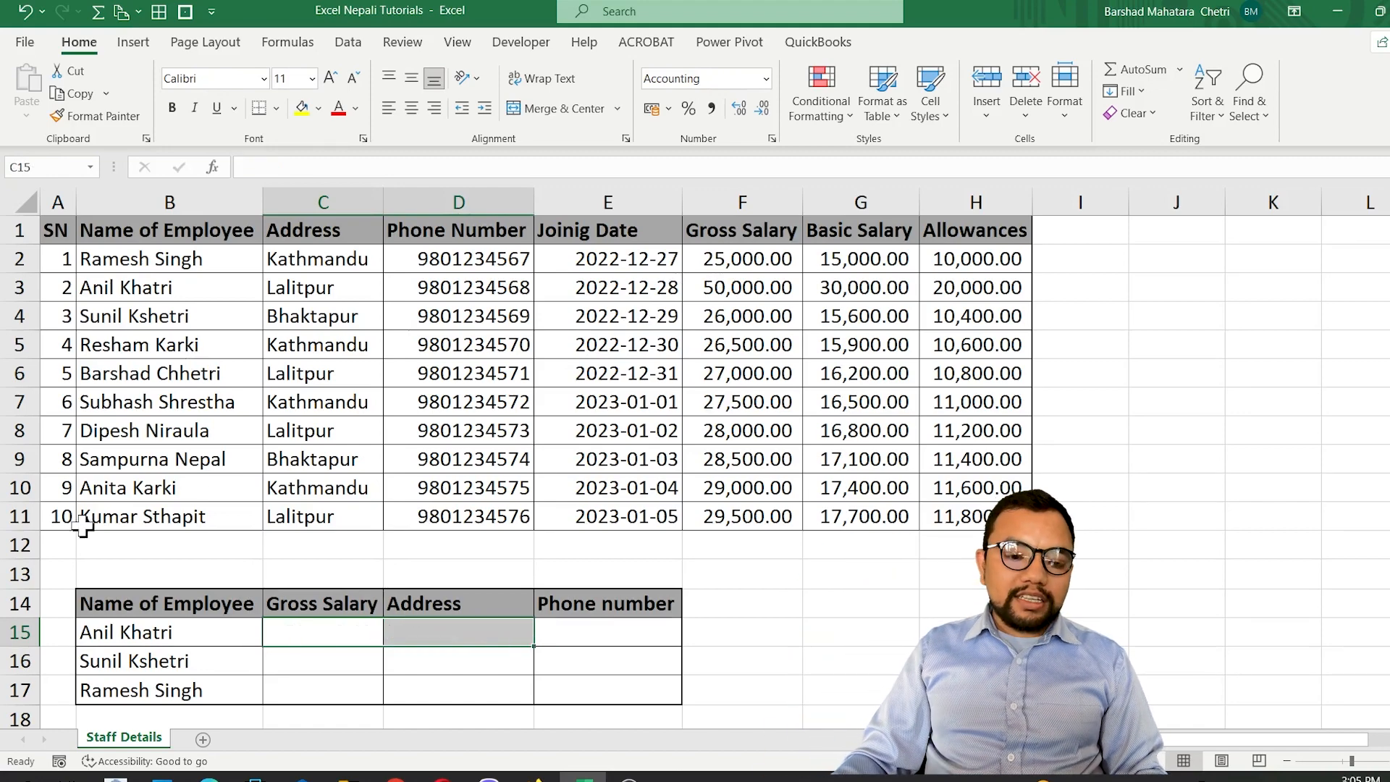
pyautogui.click(320, 633)
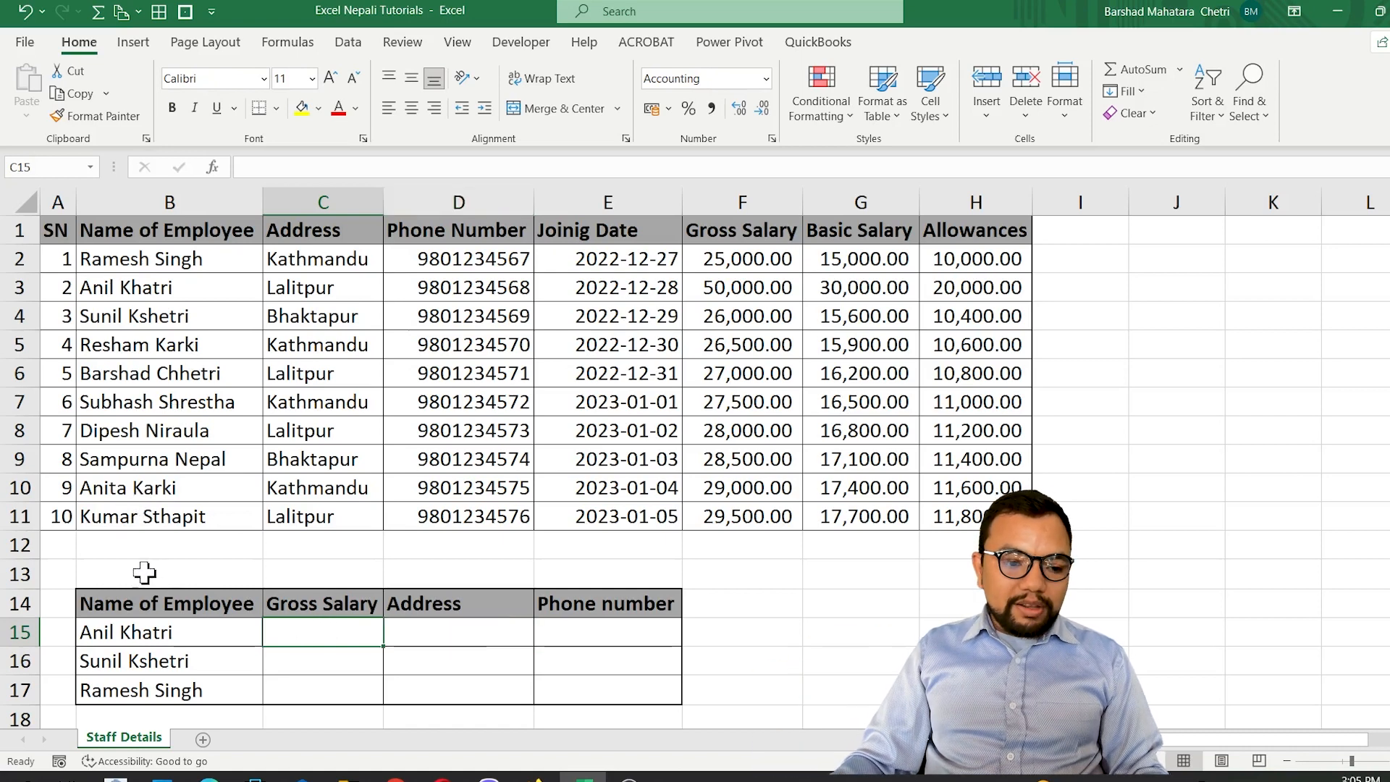
# Merge and center B13:E13 above the lower table and enter the heading "Vlookup".
pyautogui.moveTo(145, 573); pyautogui.dragTo(560, 578)
pyautogui.press('alt')
pyautogui.write('hmc')
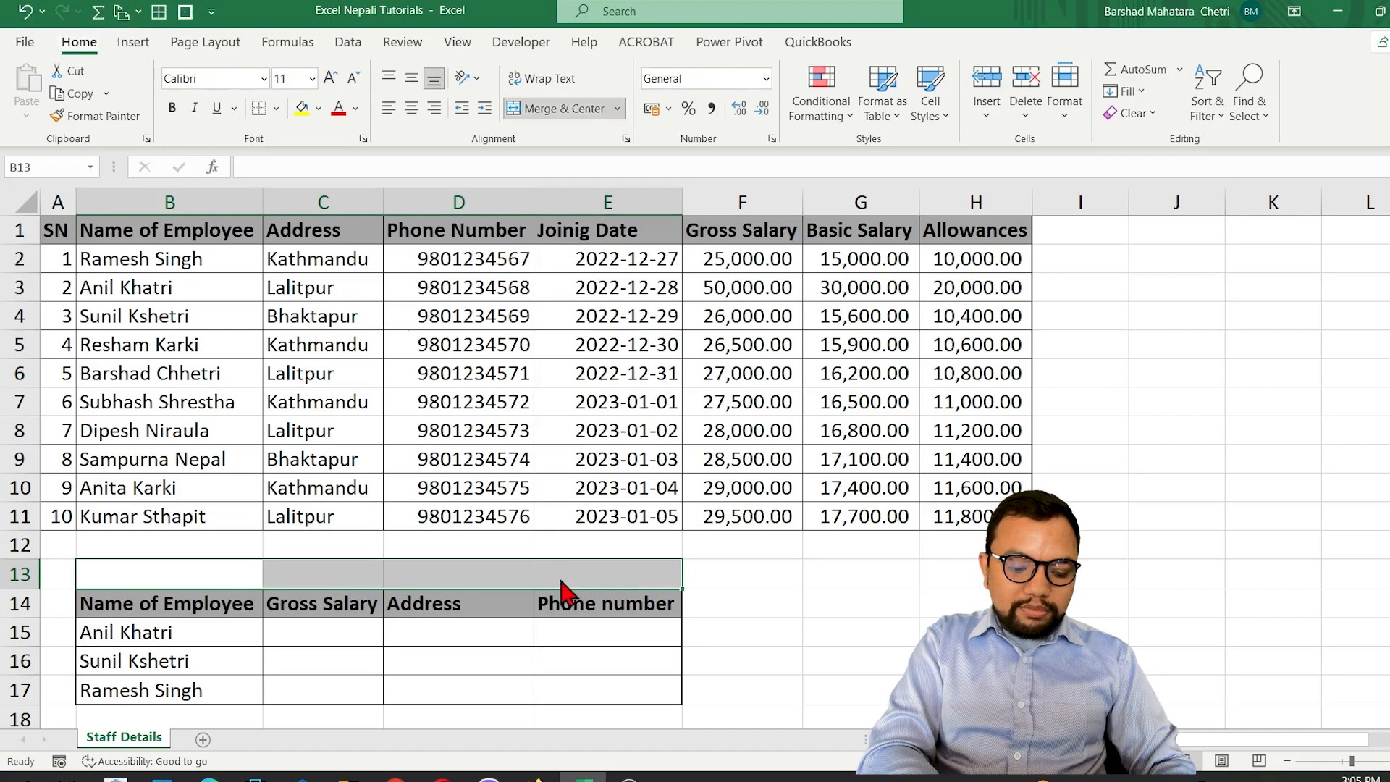
pyautogui.write('Vlookup')
pyautogui.press('Return')
# Start a VLOOKUP formula in C15 with B15 as lookup value and the absolute range $B$1:$H$11 as table array.
pyautogui.press('Down')
pyautogui.press('Right')
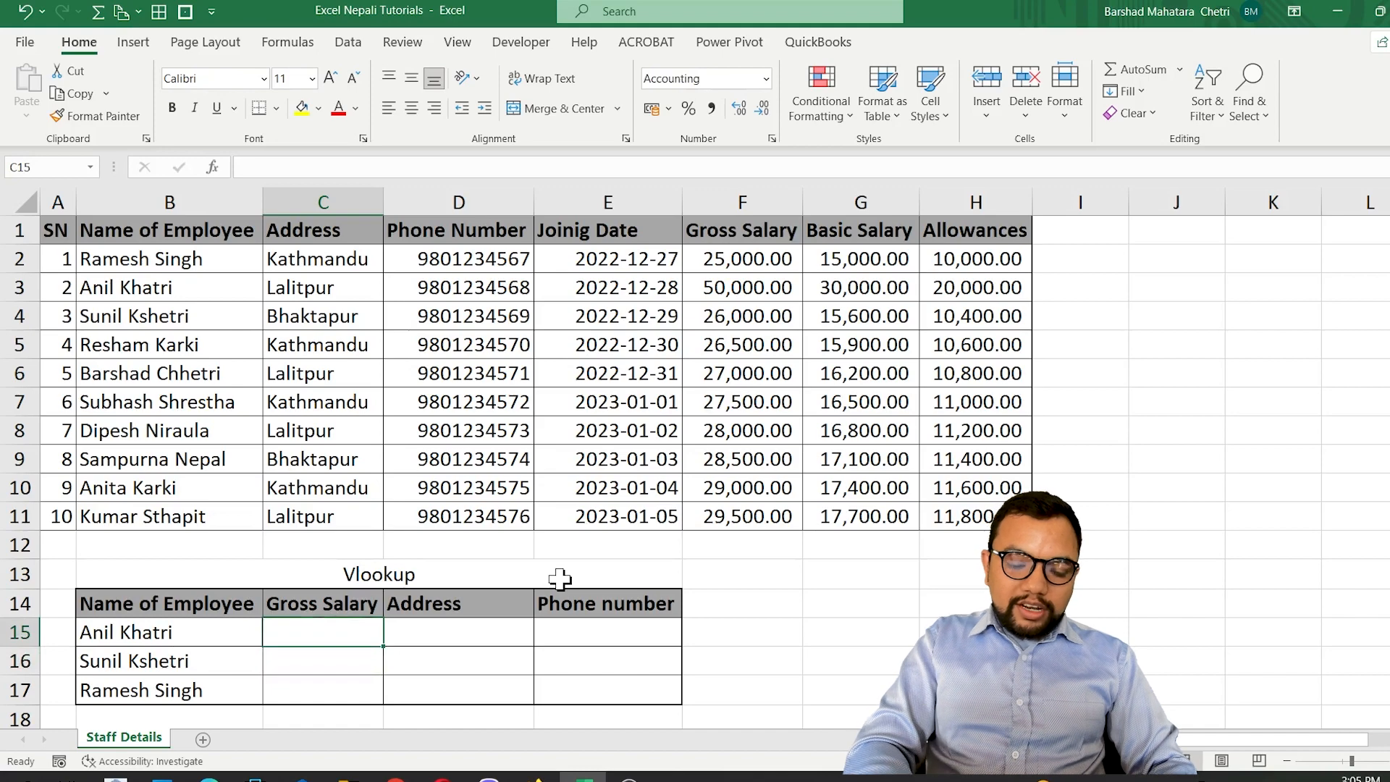
pyautogui.write('vl')
pyautogui.press('Tab')
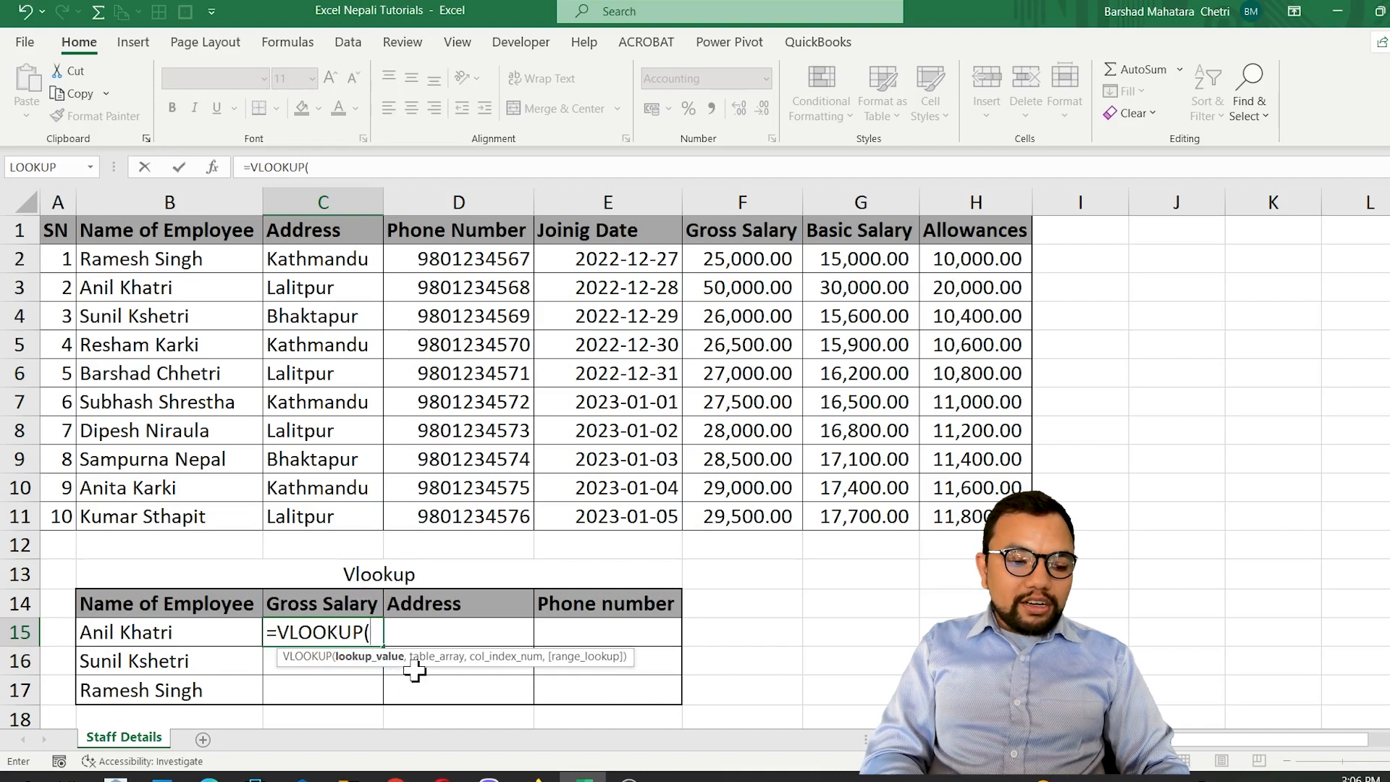
pyautogui.press('Left')
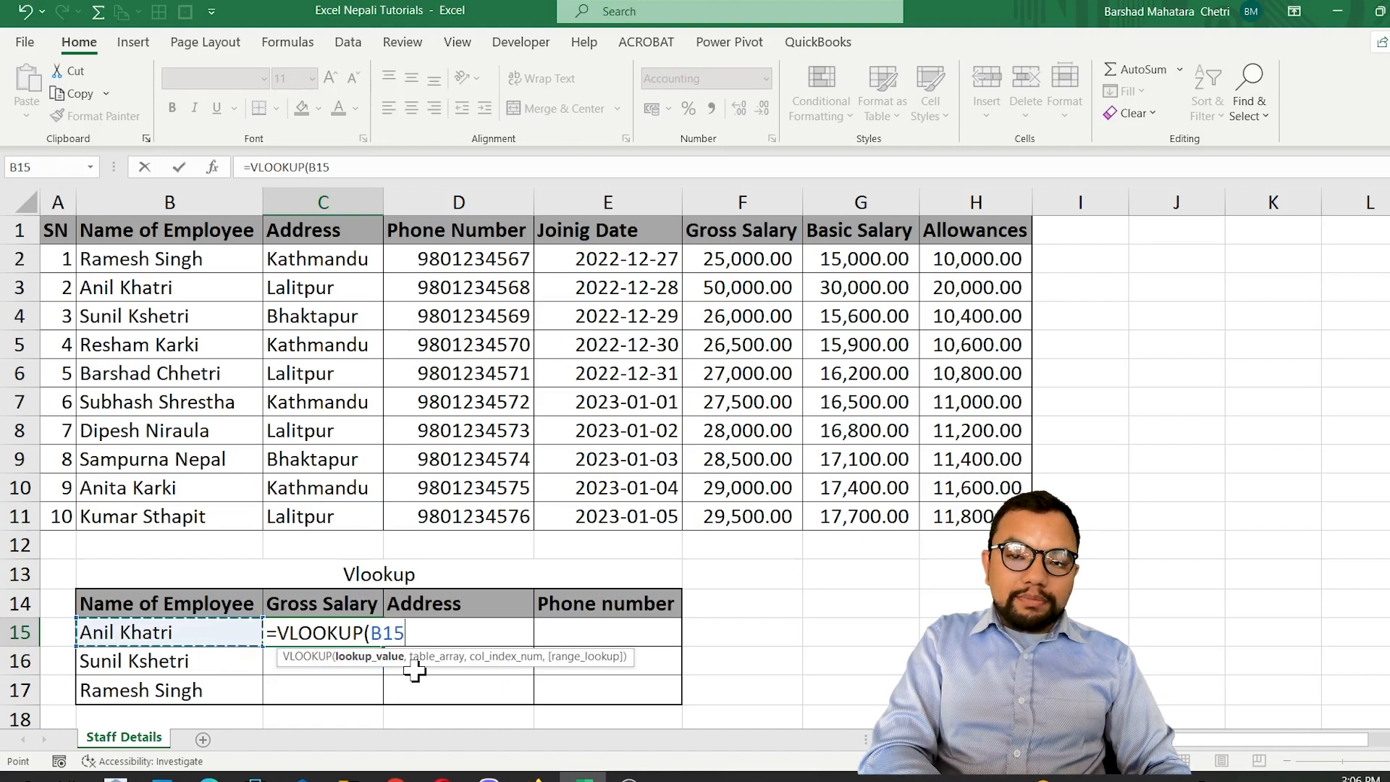
pyautogui.write(',')
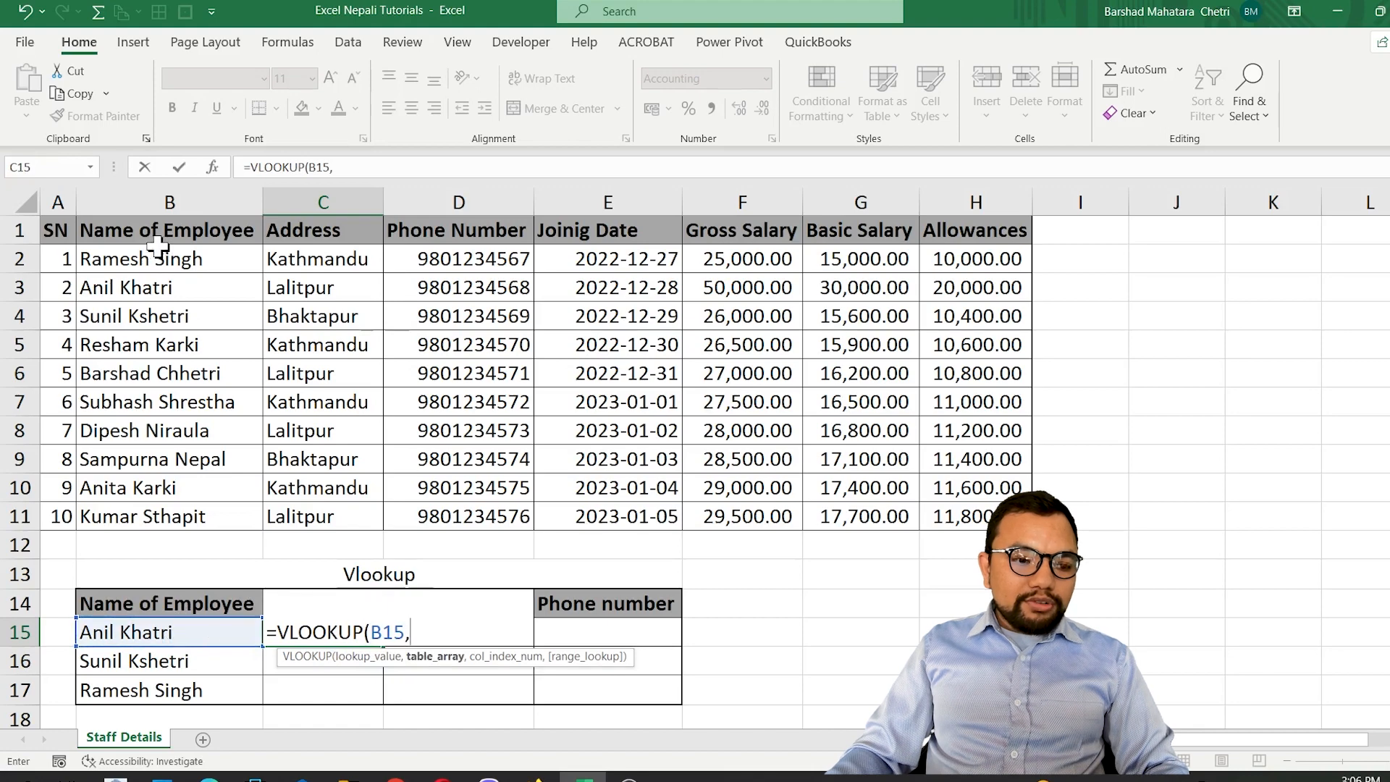
pyautogui.moveTo(149, 230); pyautogui.dragTo(157, 516)
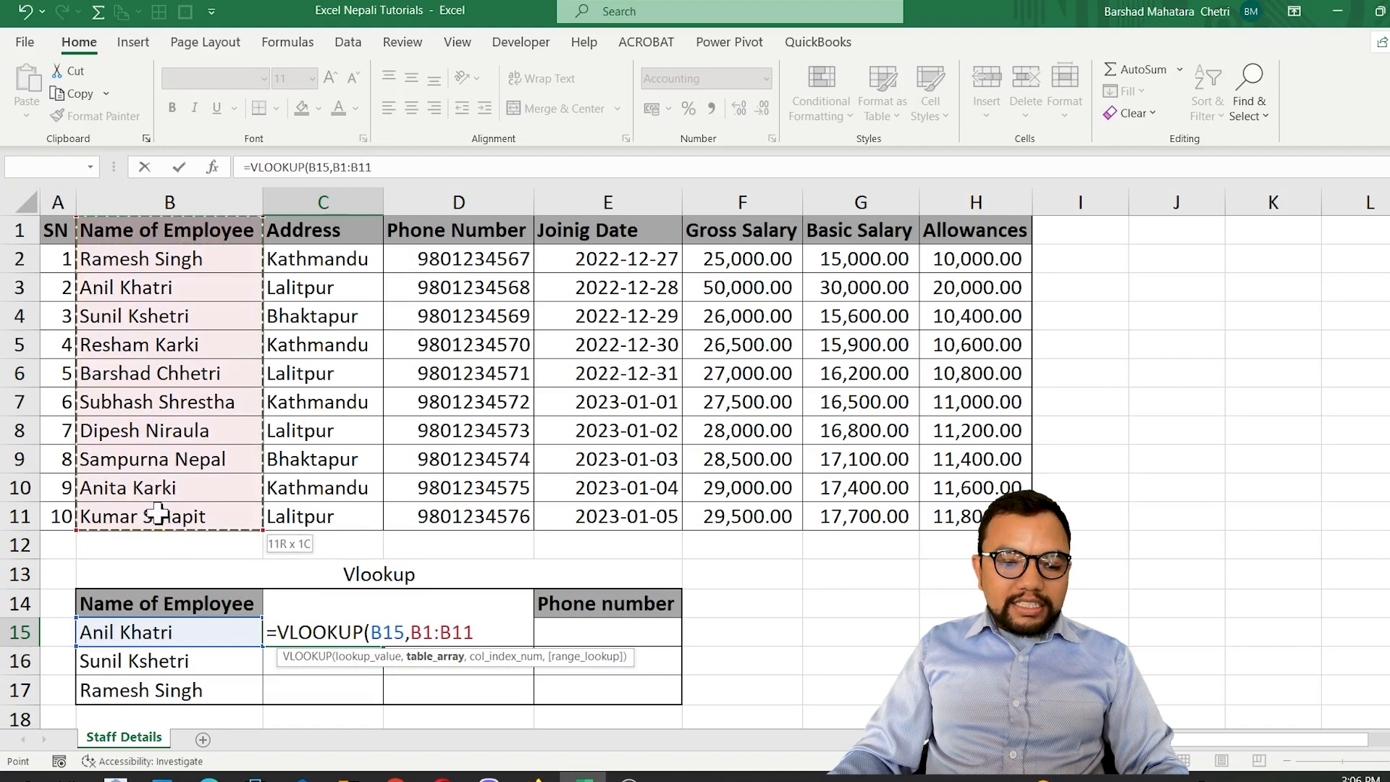
pyautogui.moveTo(157, 516); pyautogui.dragTo(926, 511)
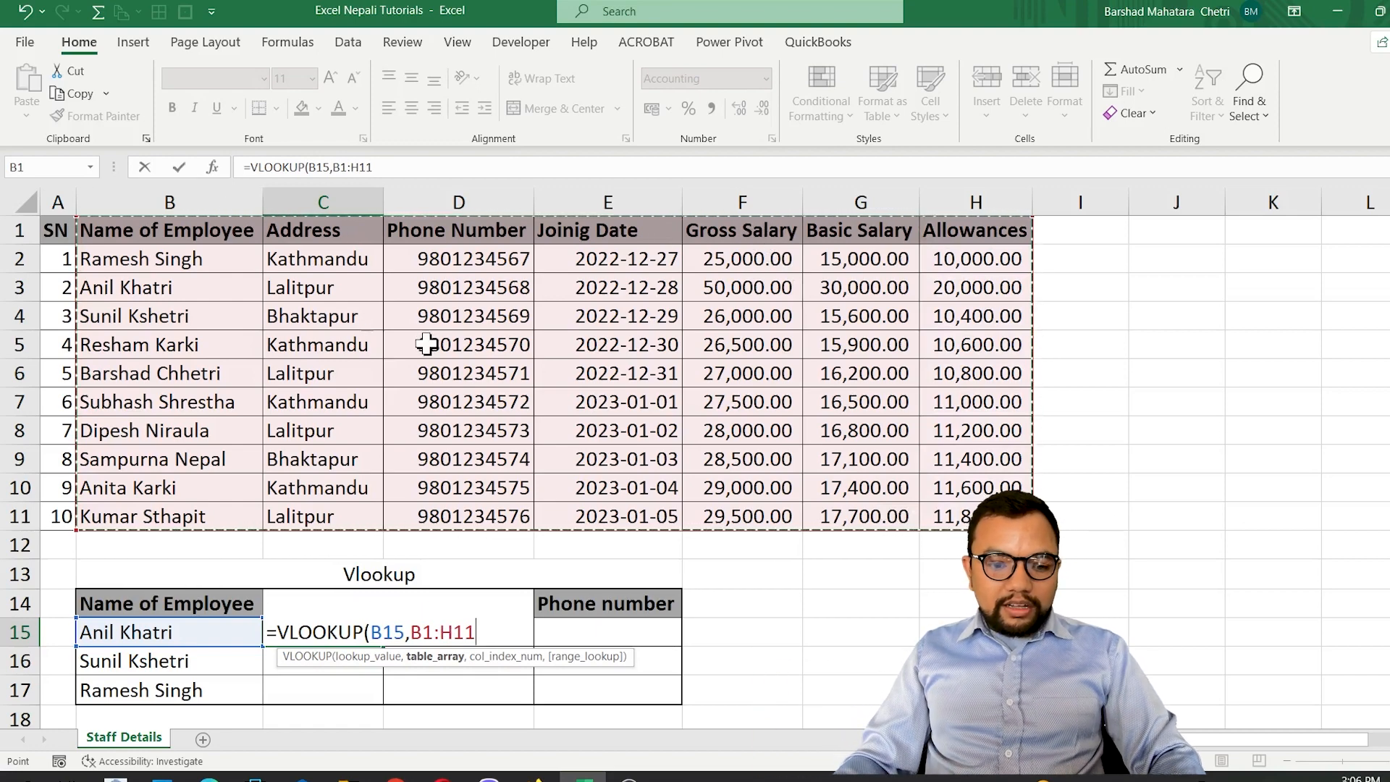
pyautogui.press('F4')
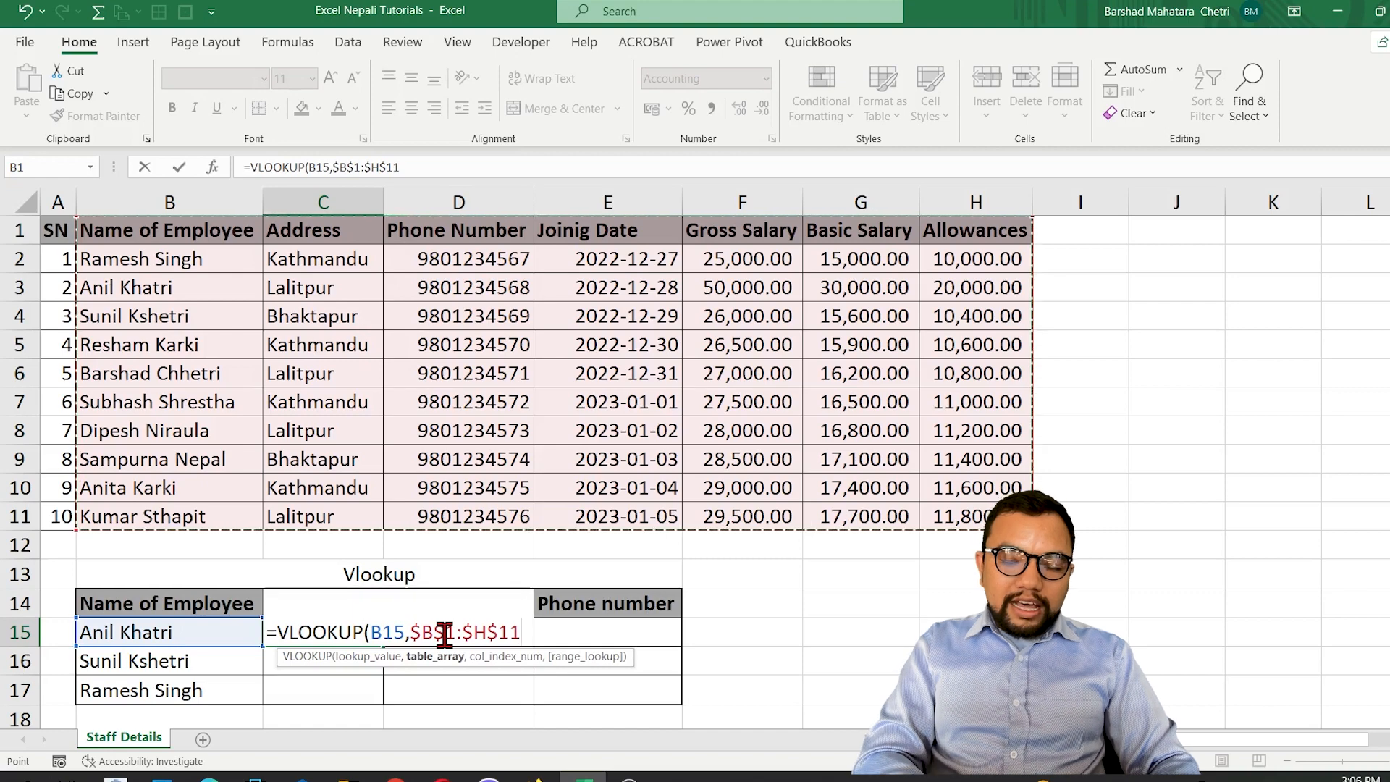
# Complete the C15 VLOOKUP with column index 5 and an empty range_lookup argument, giving =VLOOKUP(B15,$B$1:$H$11,5,).
pyautogui.write(',')
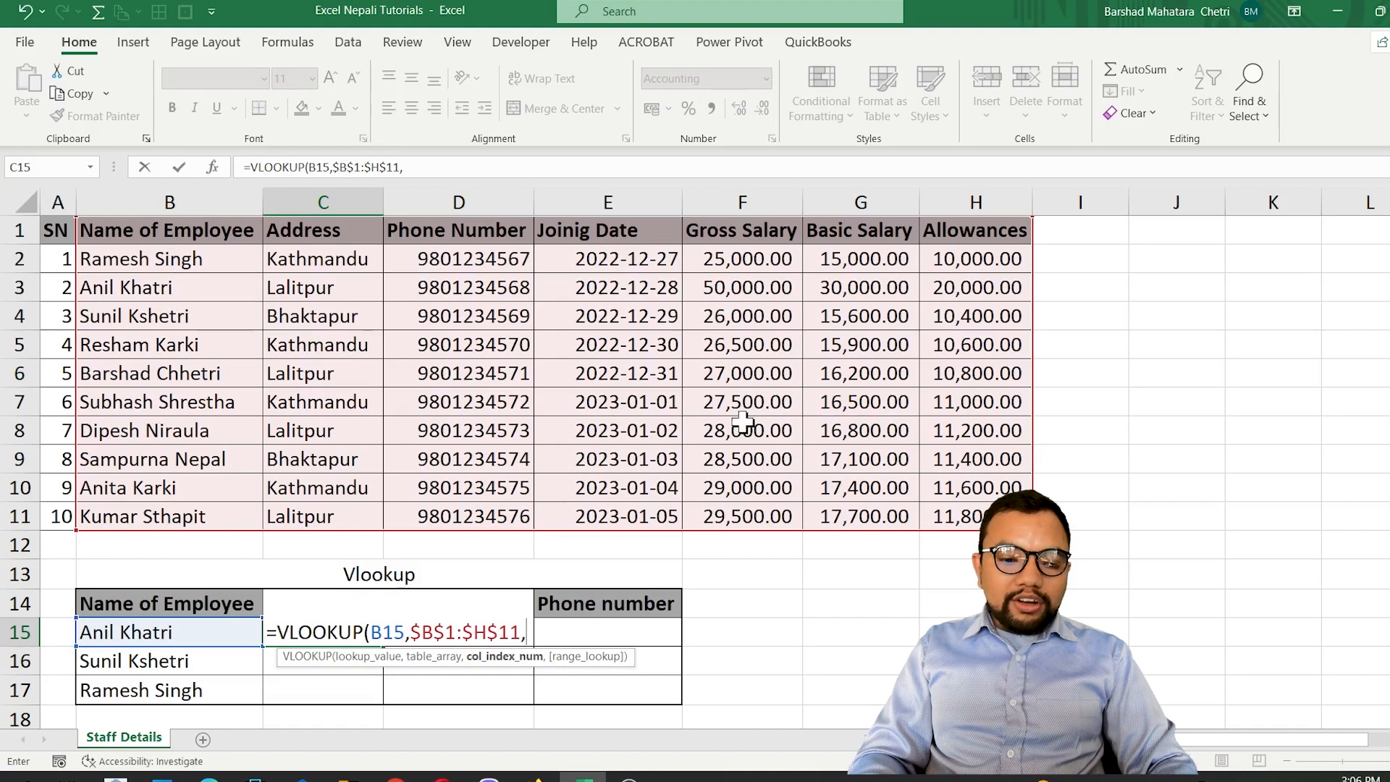
pyautogui.write('5')
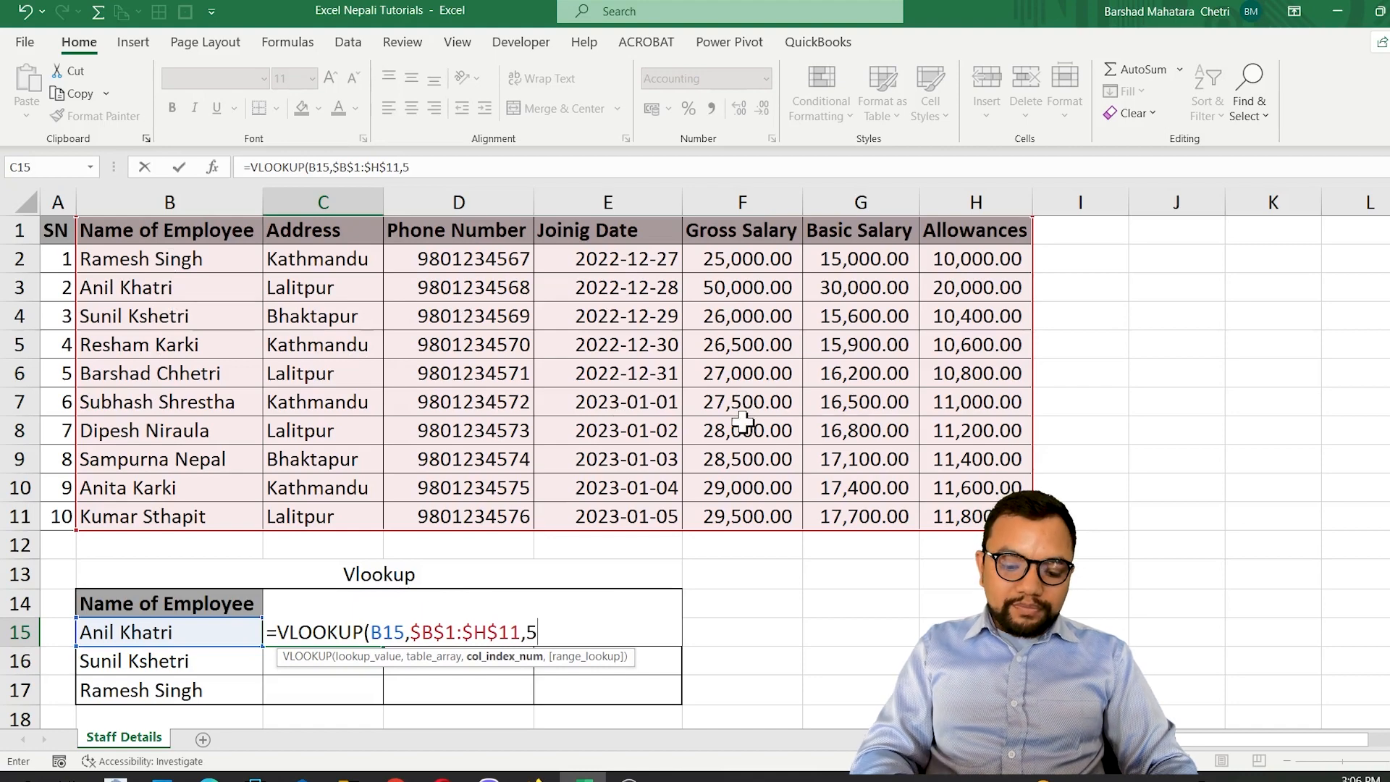
pyautogui.write(',')
pyautogui.press('Down')
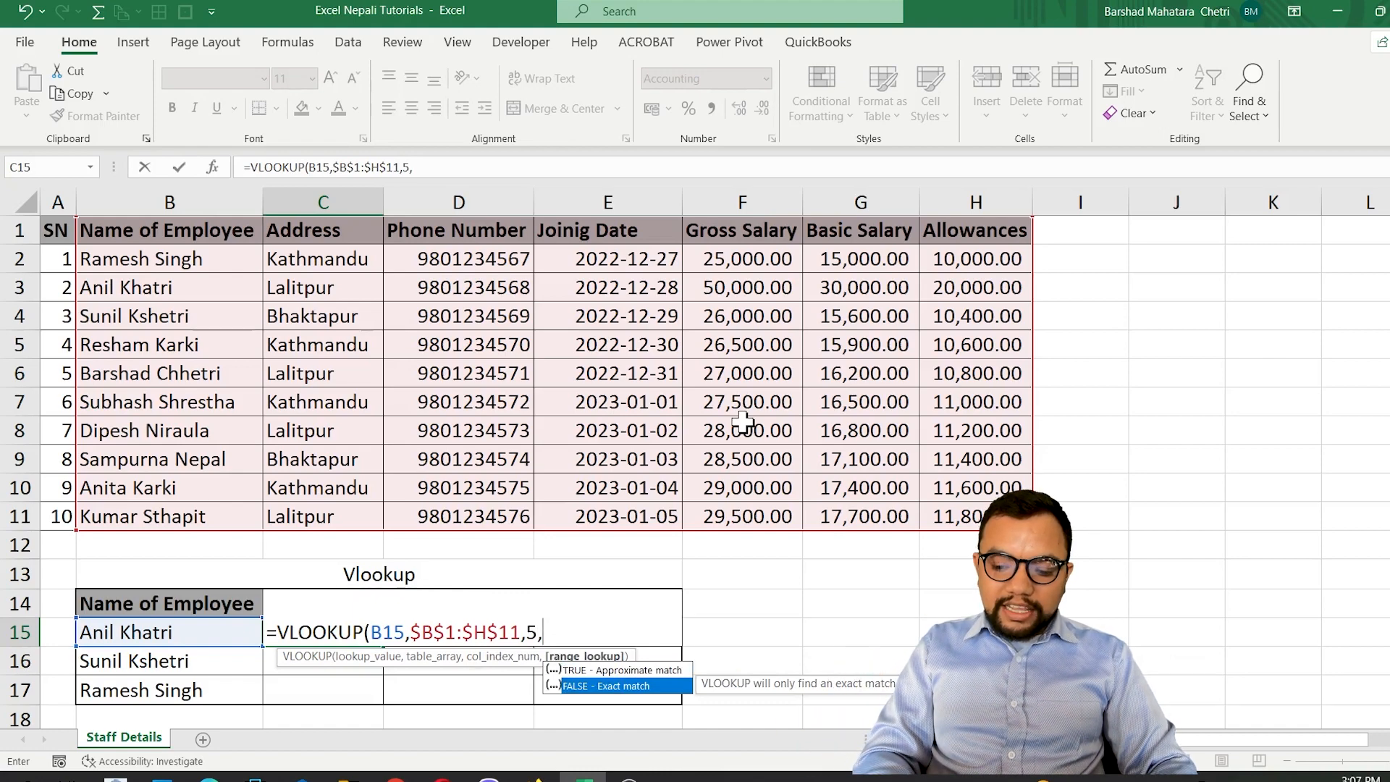
pyautogui.press('Return')
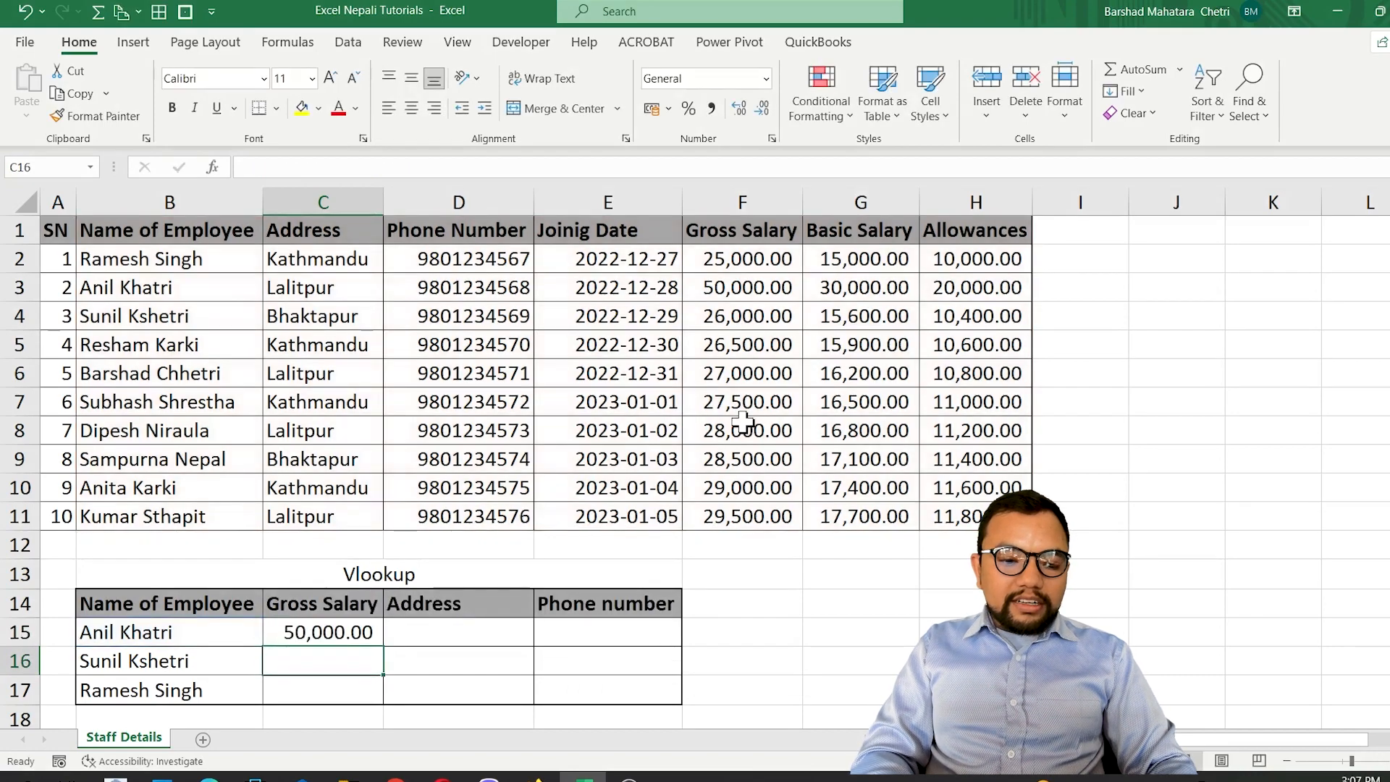
pyautogui.press('Up')
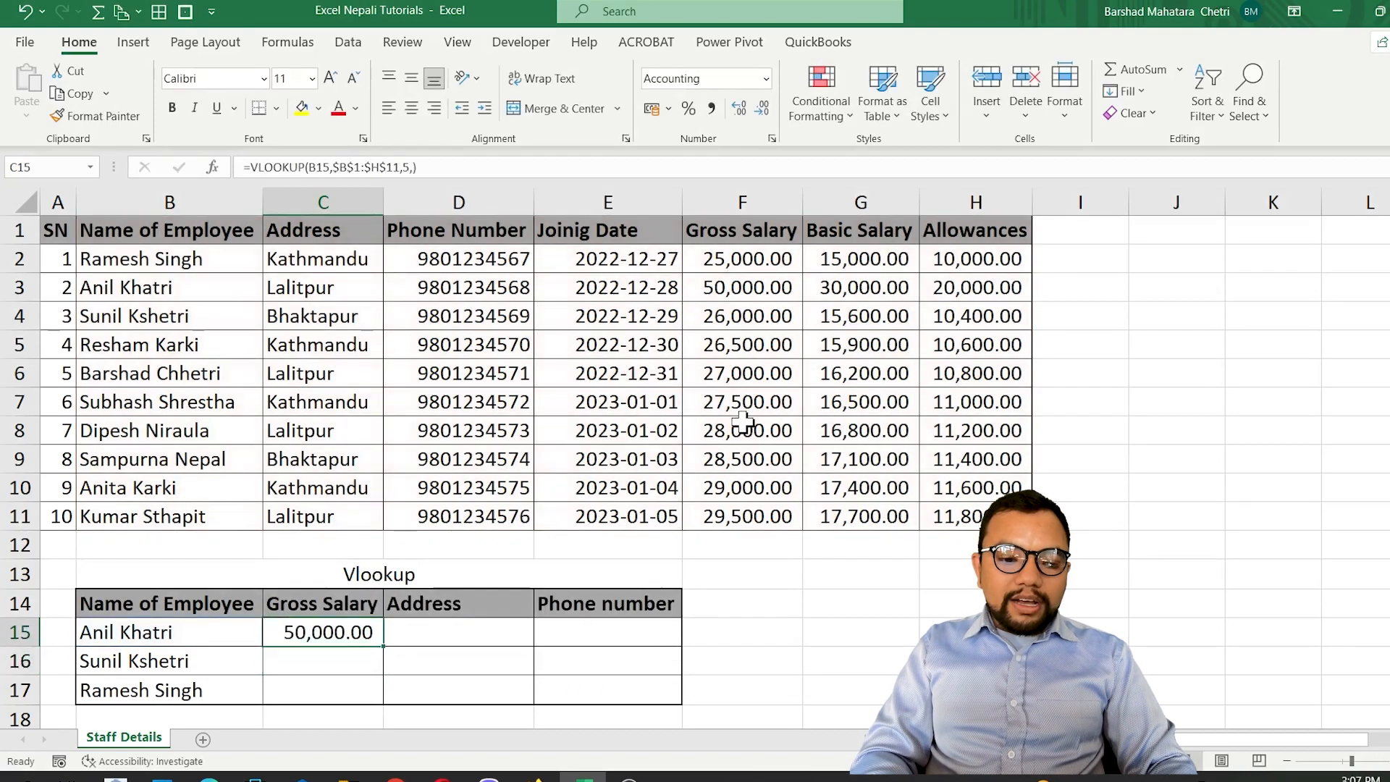
# Set the gross salary in F3 of the staff table to 25500.
pyautogui.click(739, 286)
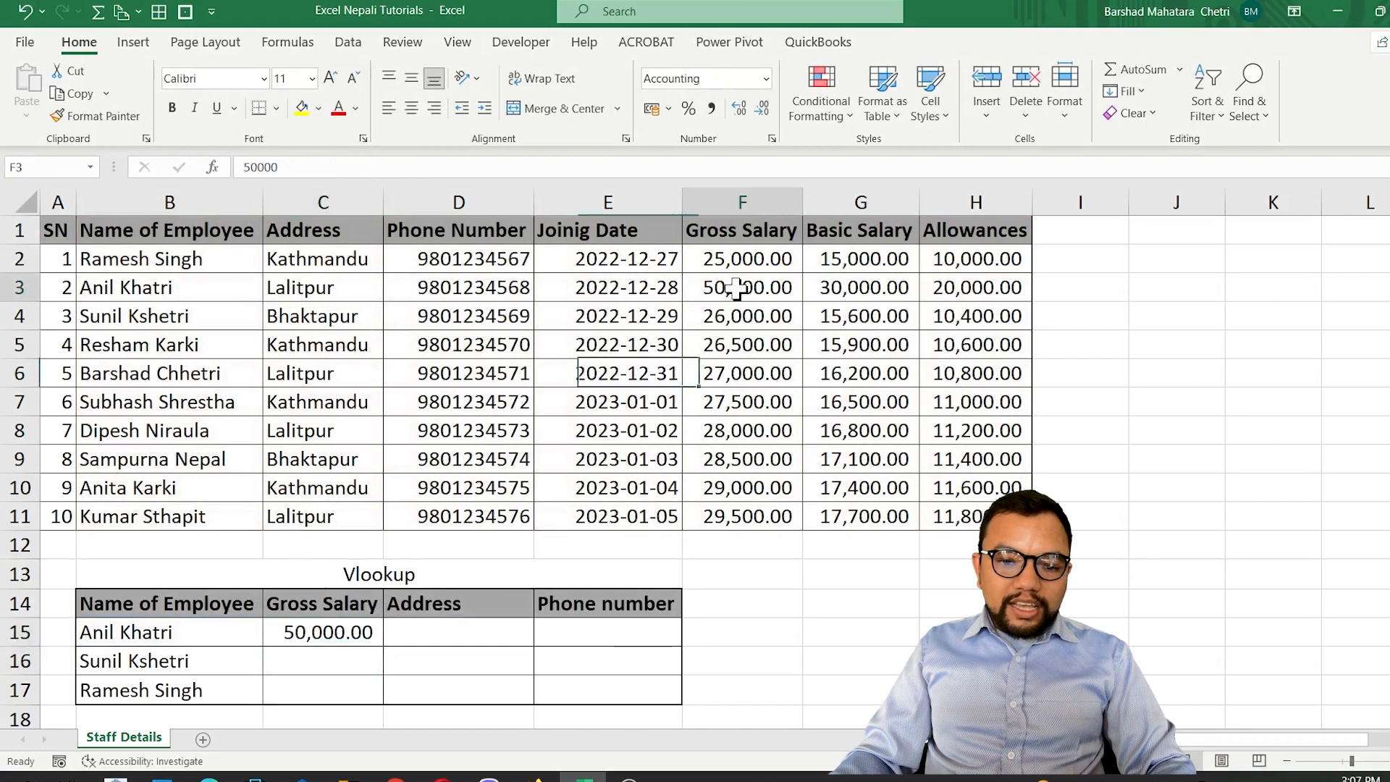
pyautogui.write('25,')
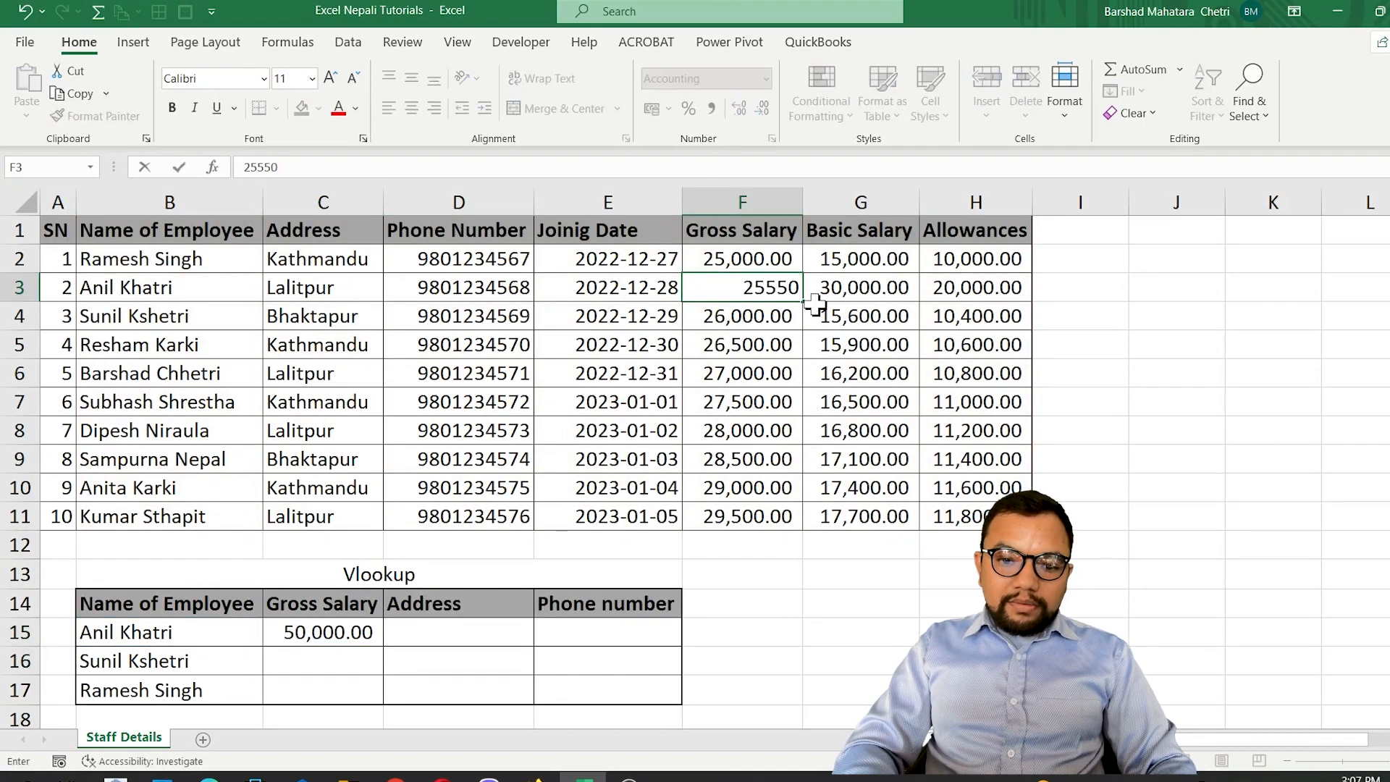
pyautogui.write('500')
pyautogui.press('Return')
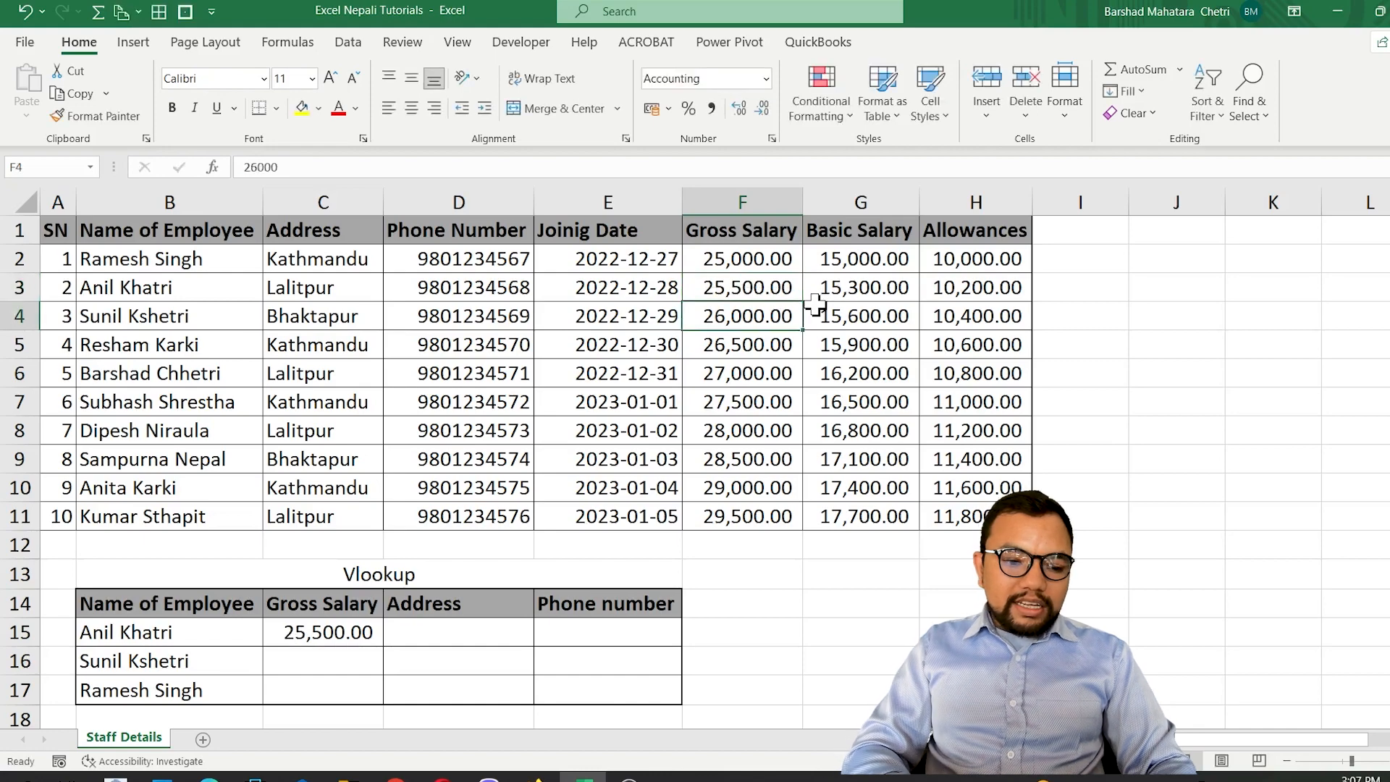
pyautogui.press('Up')
pyautogui.press('Up')
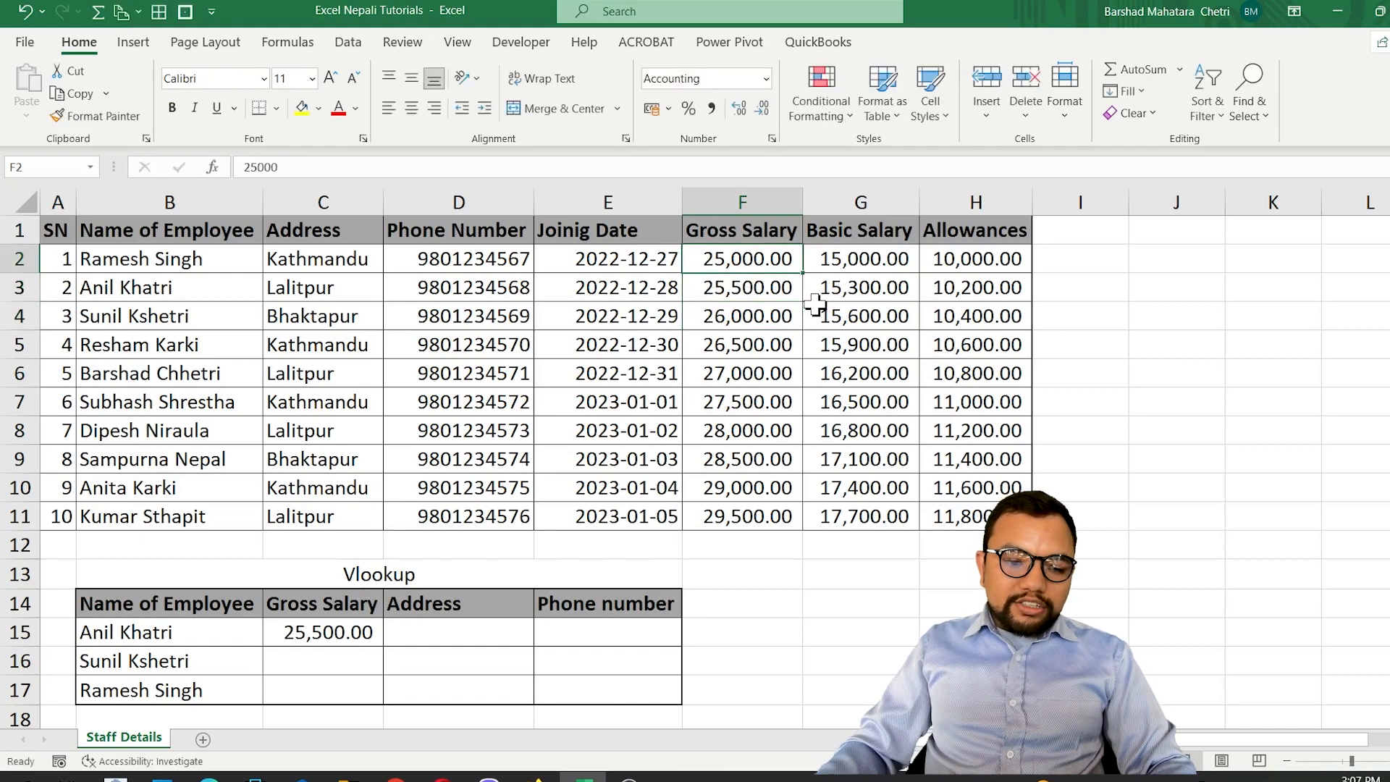
# Copy the gross salary lookup formula from C15 down through C17.
pyautogui.click(329, 631)
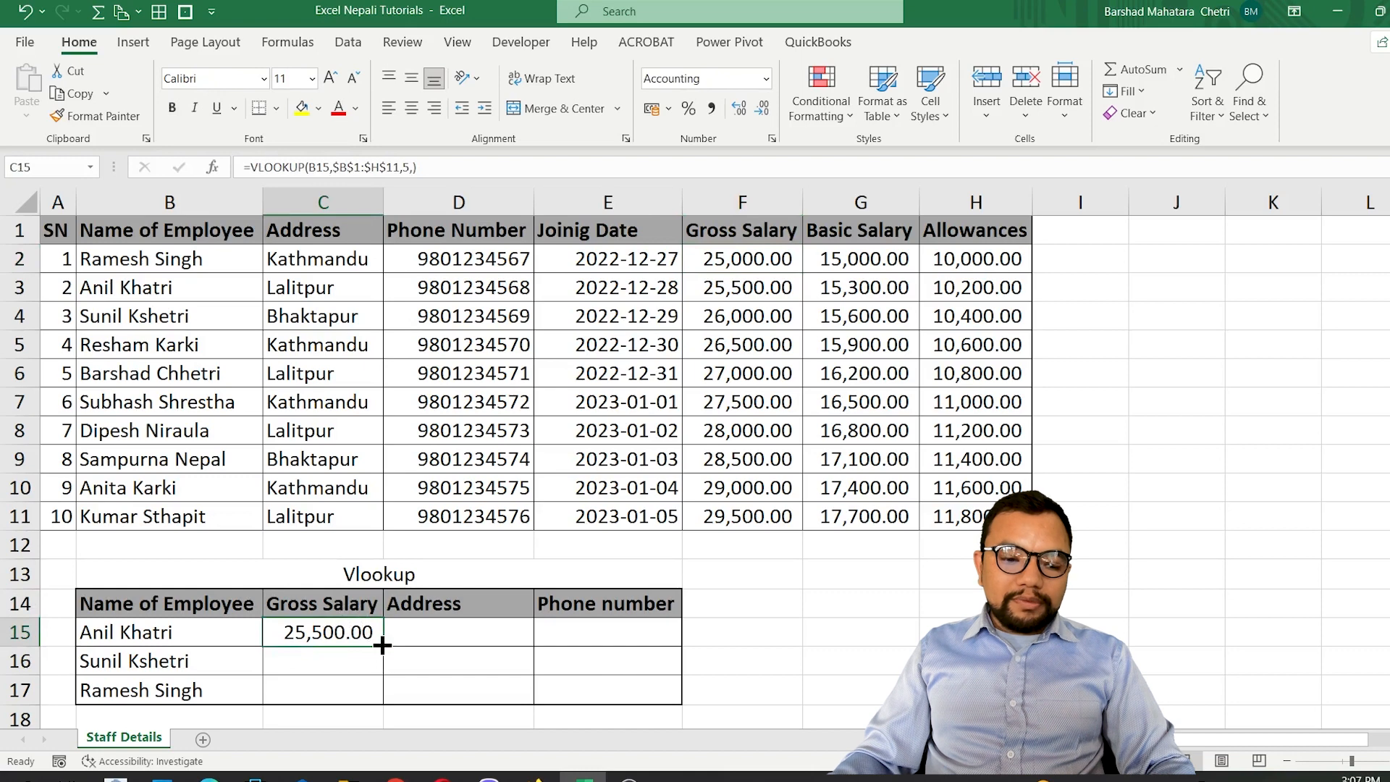
pyautogui.moveTo(382, 645); pyautogui.dragTo(375, 705)
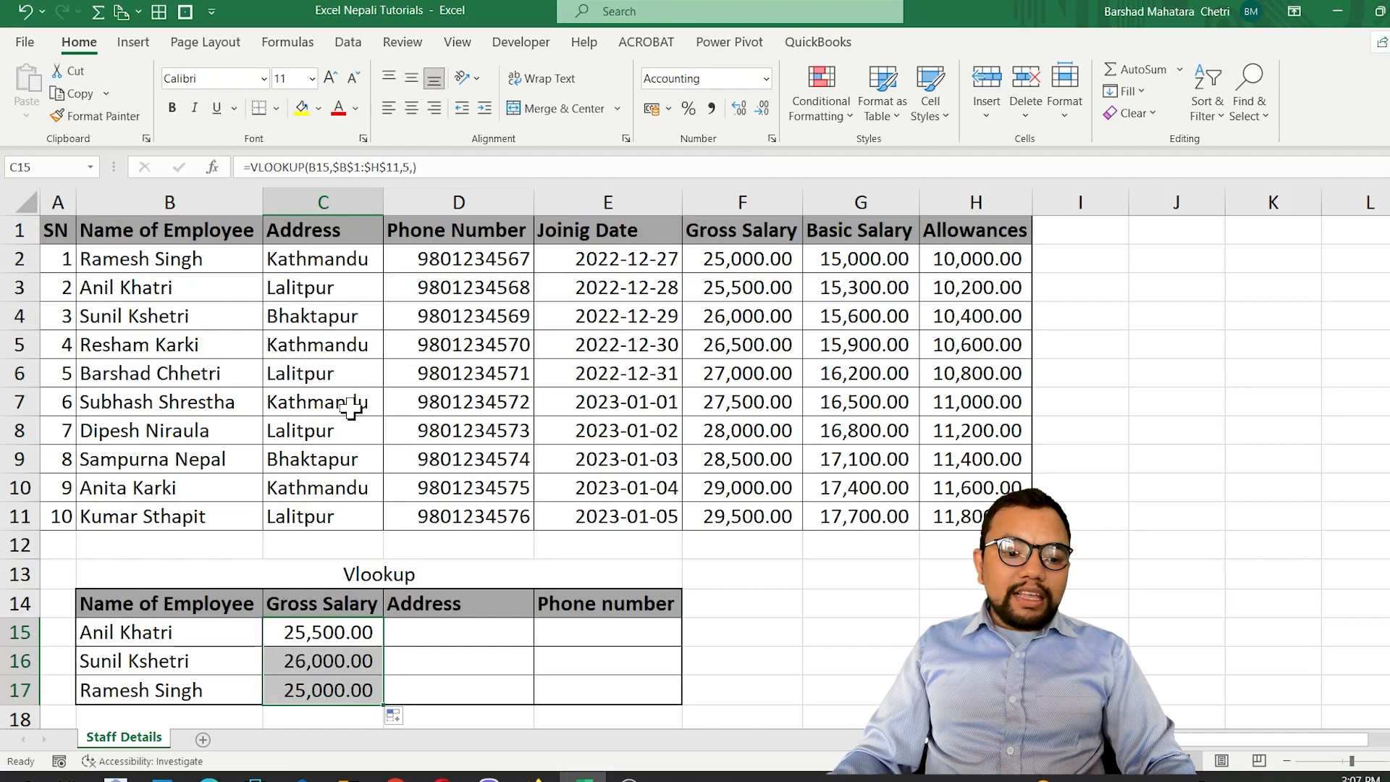
pyautogui.press('F2')
pyautogui.press('Escape')
pyautogui.press('F2')
pyautogui.press('Escape')
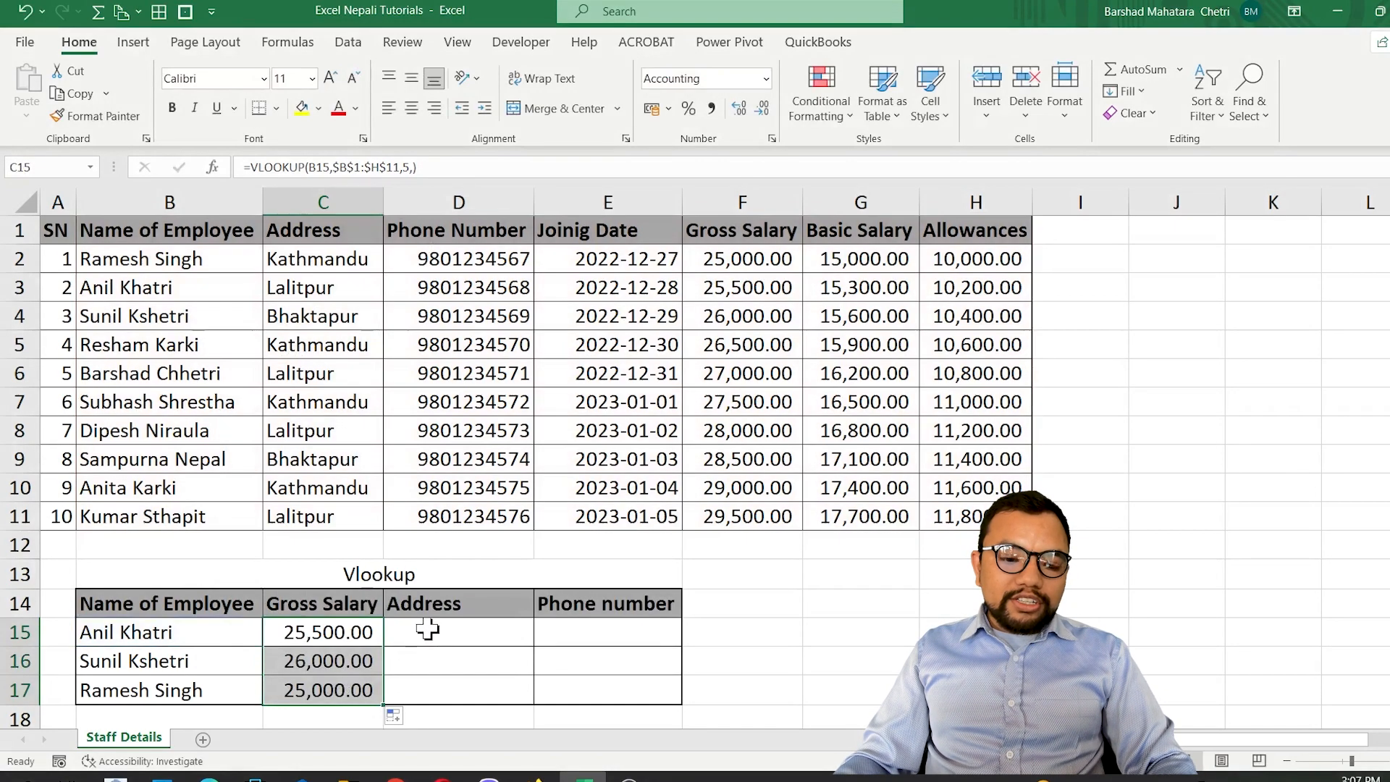
# Start a VLOOKUP formula in D15 with B15 as lookup value and the absolute range $B$1:$H$11 as table array.
pyautogui.click(427, 630)
pyautogui.write('=')
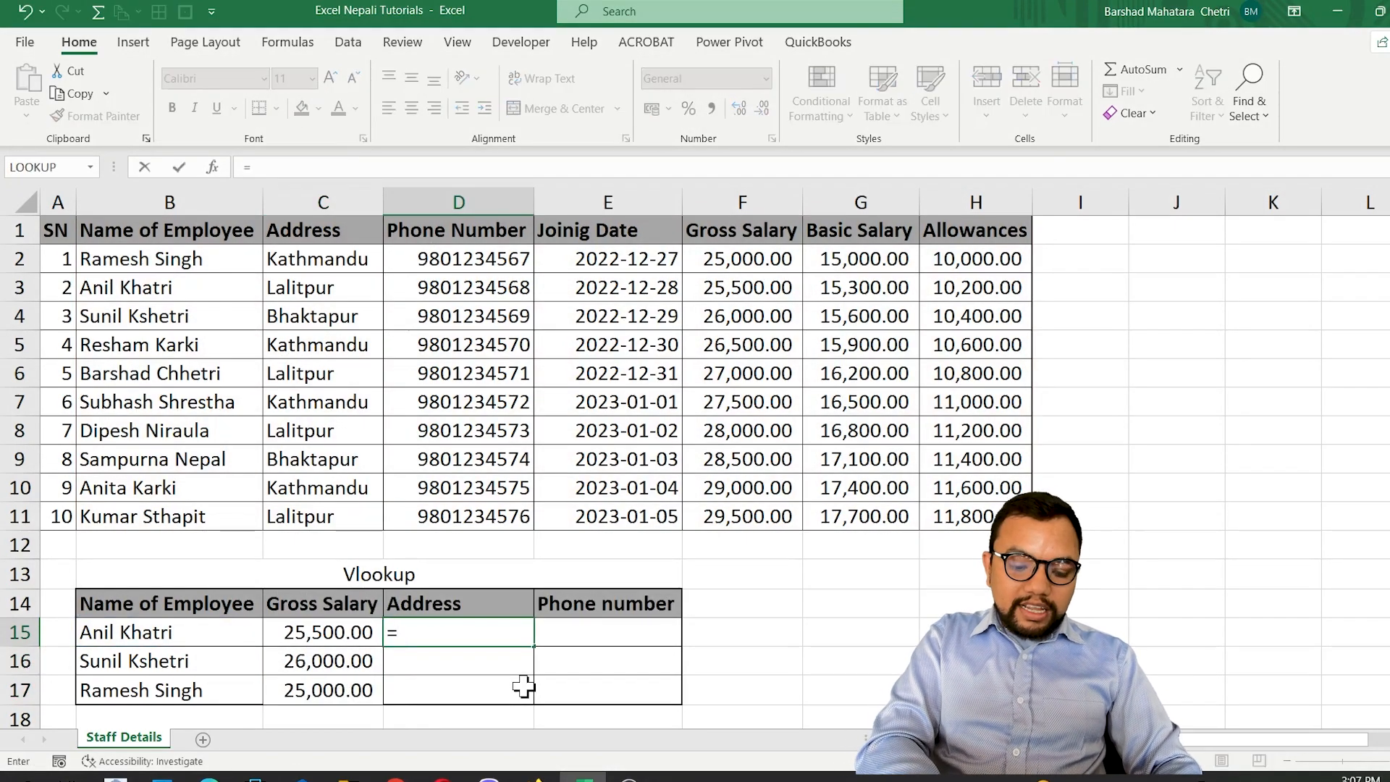
pyautogui.write('vlo')
pyautogui.press('Tab')
pyautogui.press('Left')
pyautogui.press('Left')
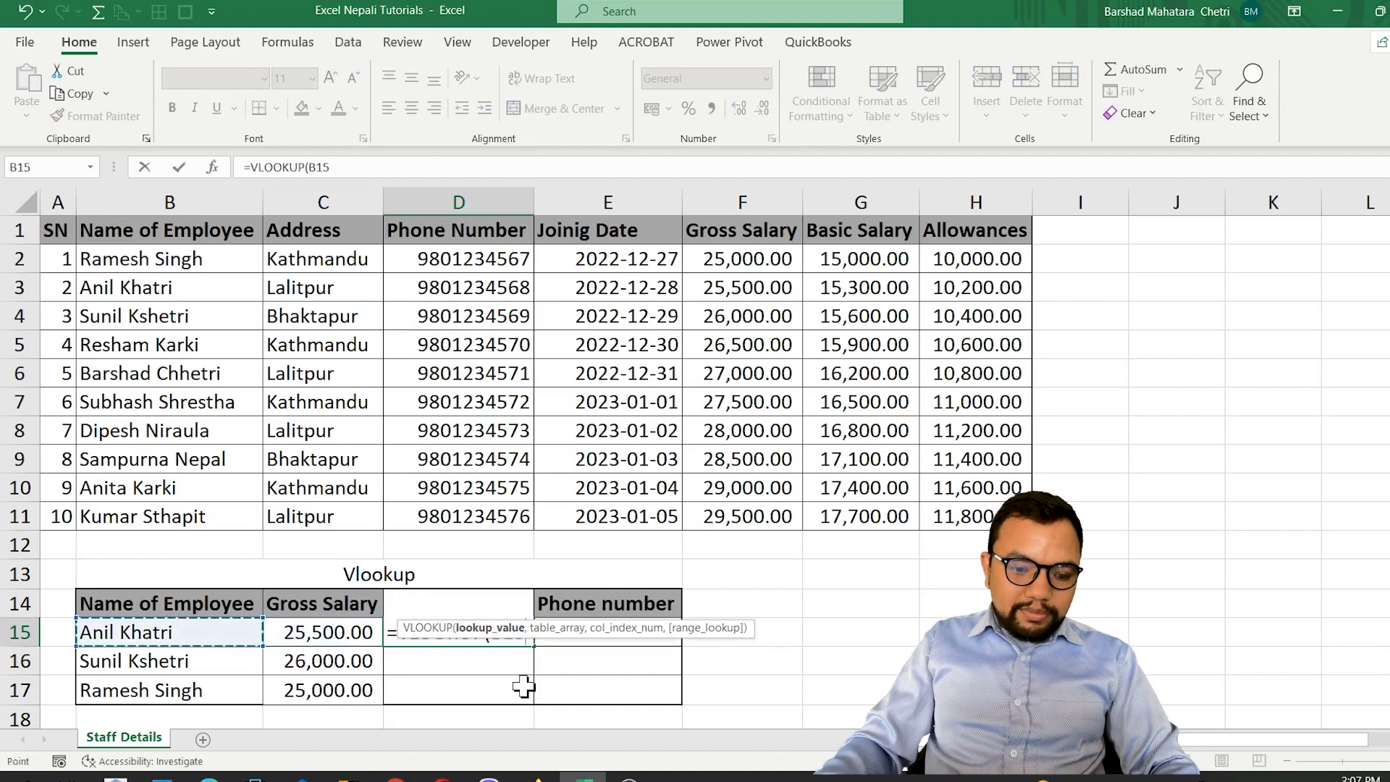
pyautogui.write(',')
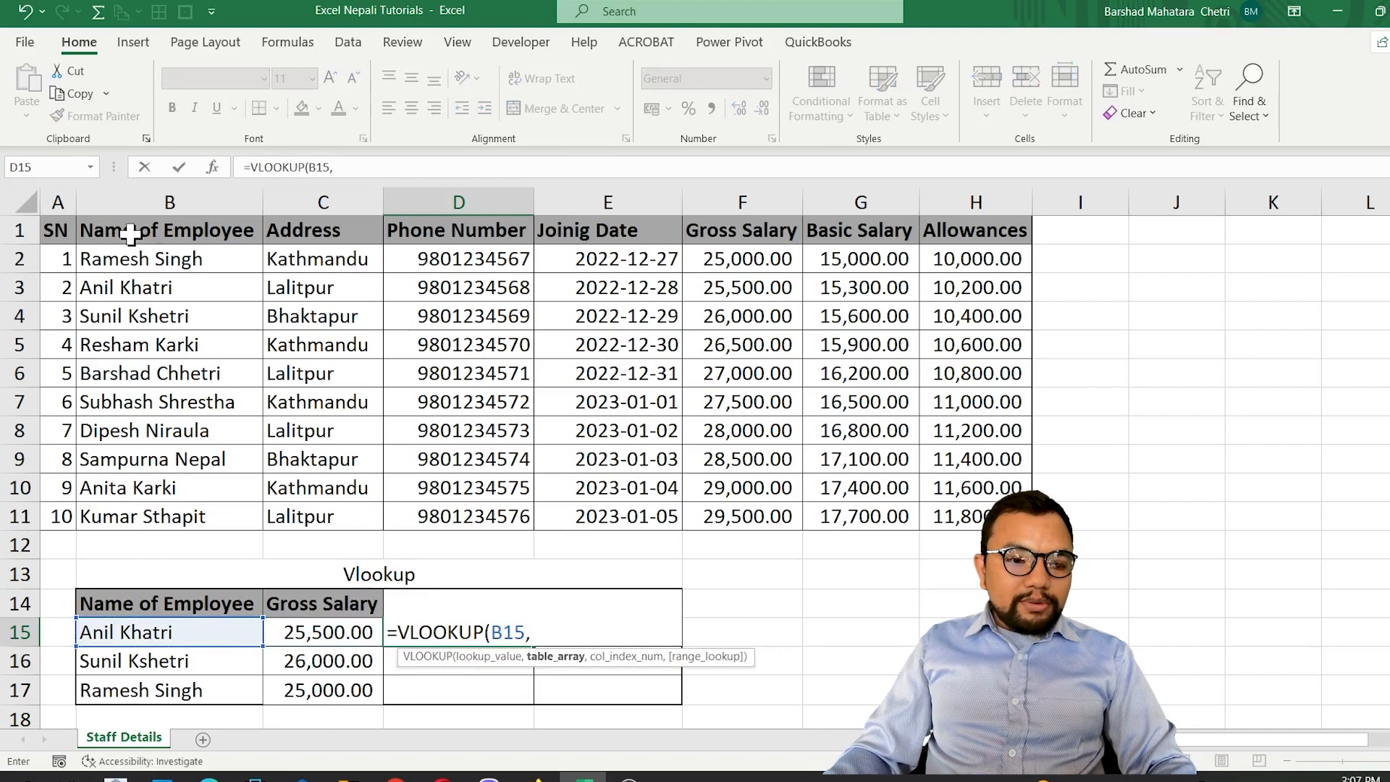
pyautogui.moveTo(124, 230); pyautogui.dragTo(958, 515)
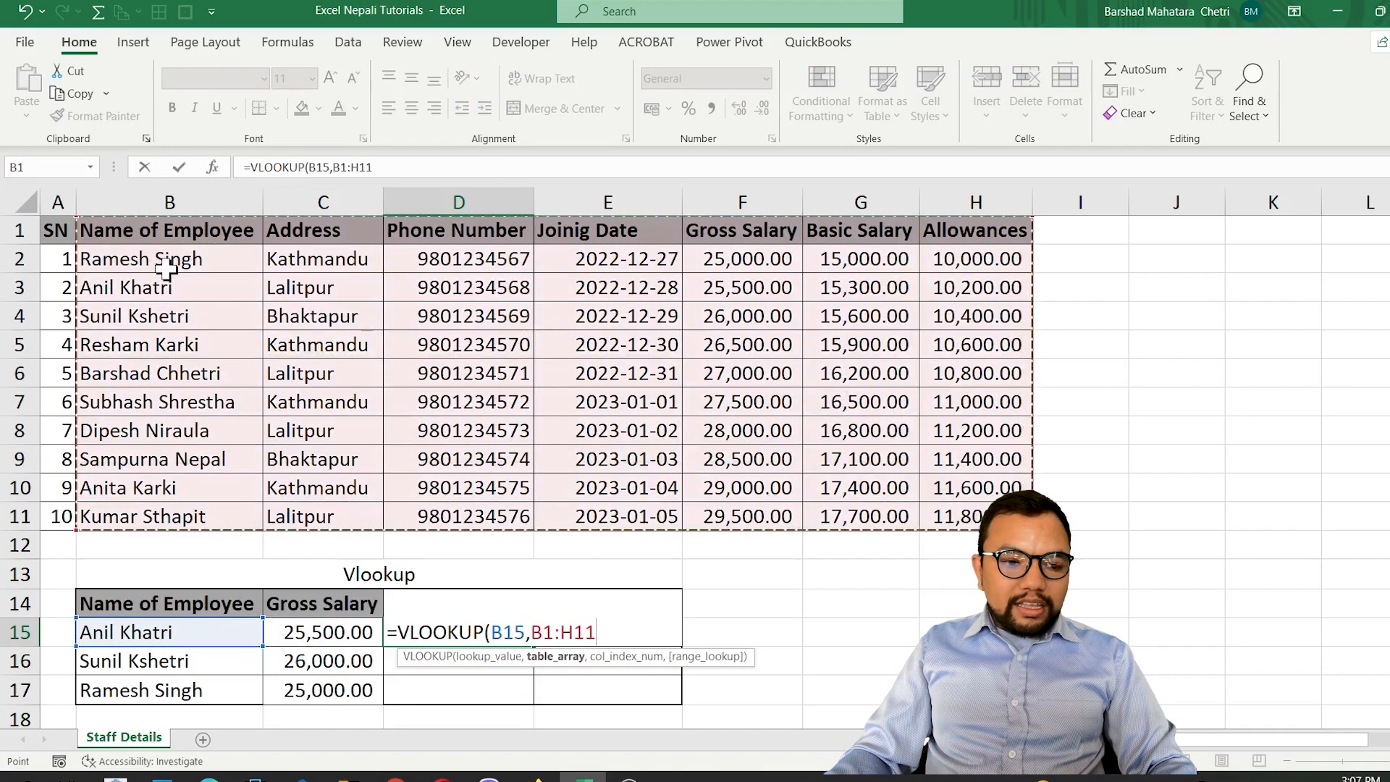
pyautogui.moveTo(139, 232); pyautogui.dragTo(972, 520)
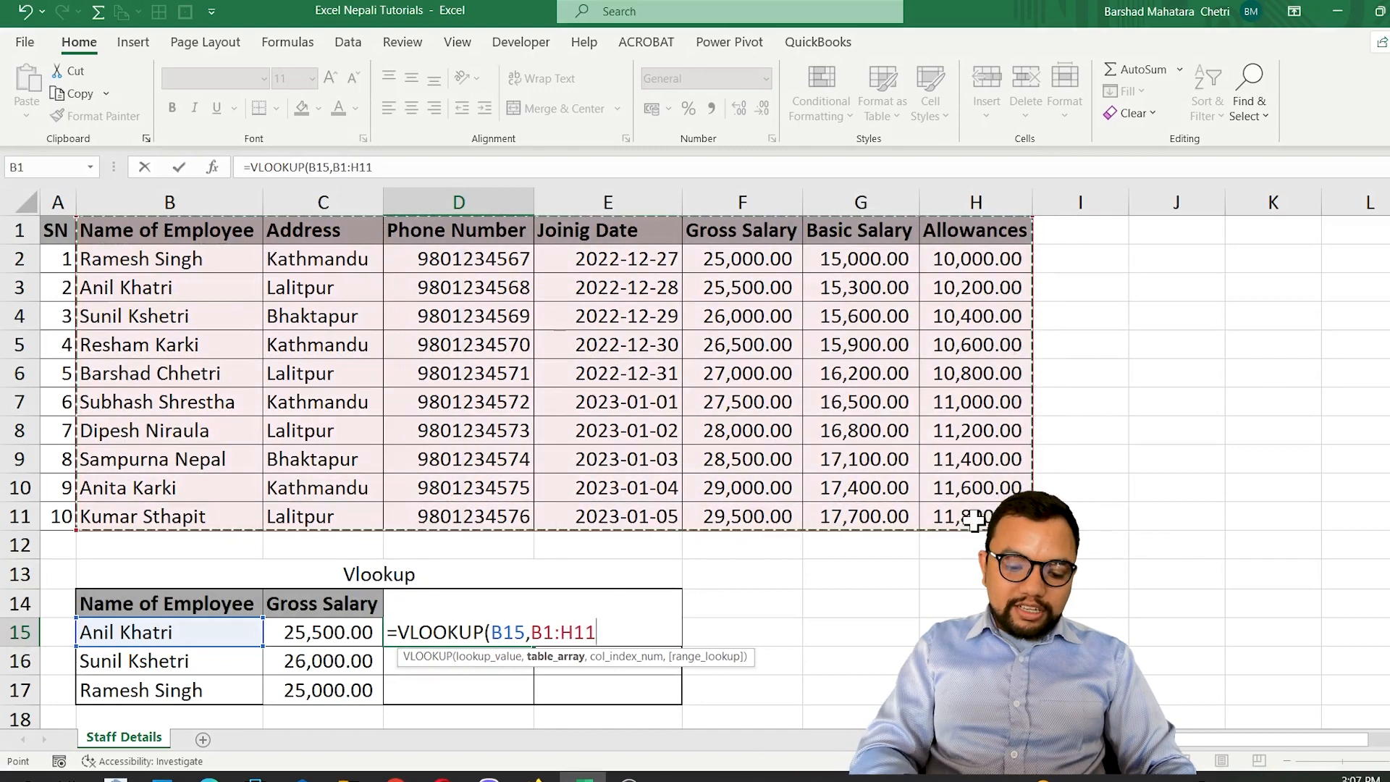
pyautogui.press('F4')
pyautogui.write(',')
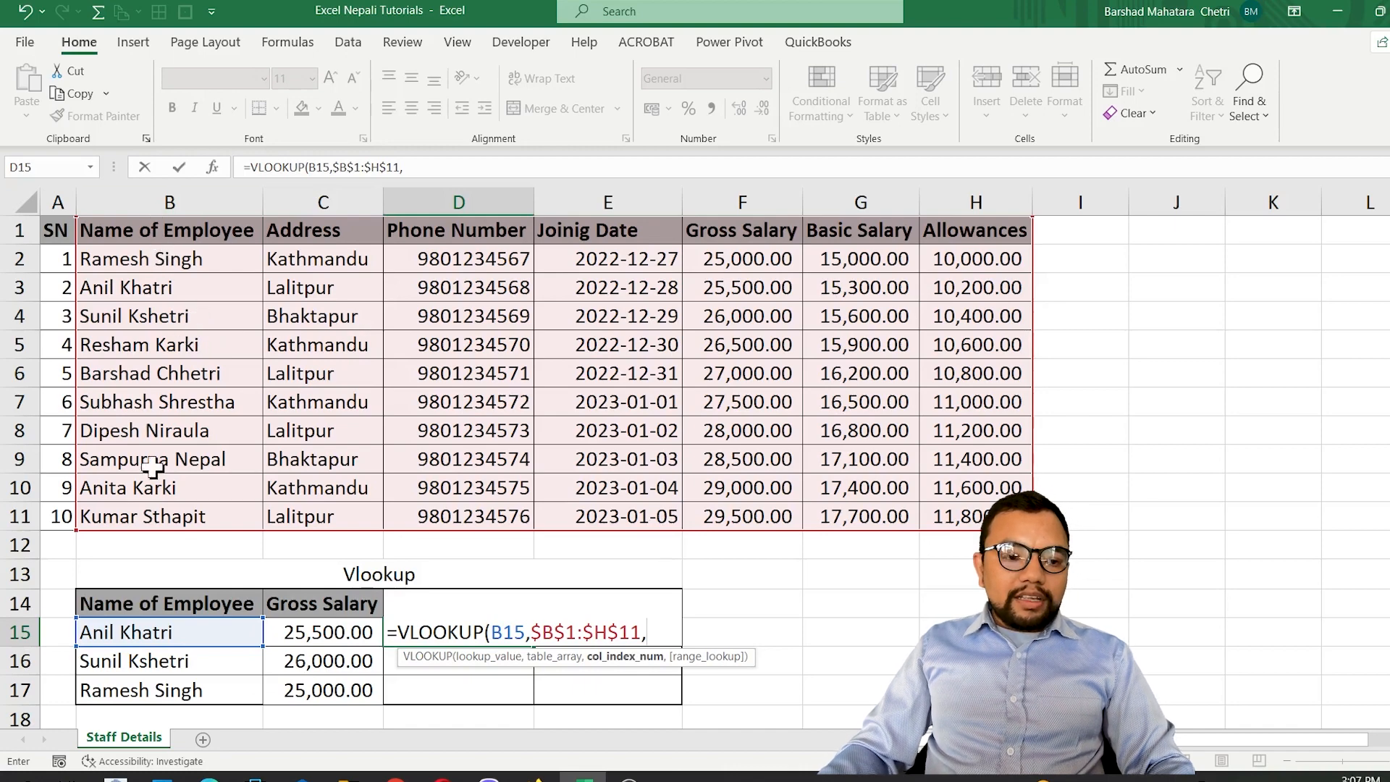
pyautogui.write('2')
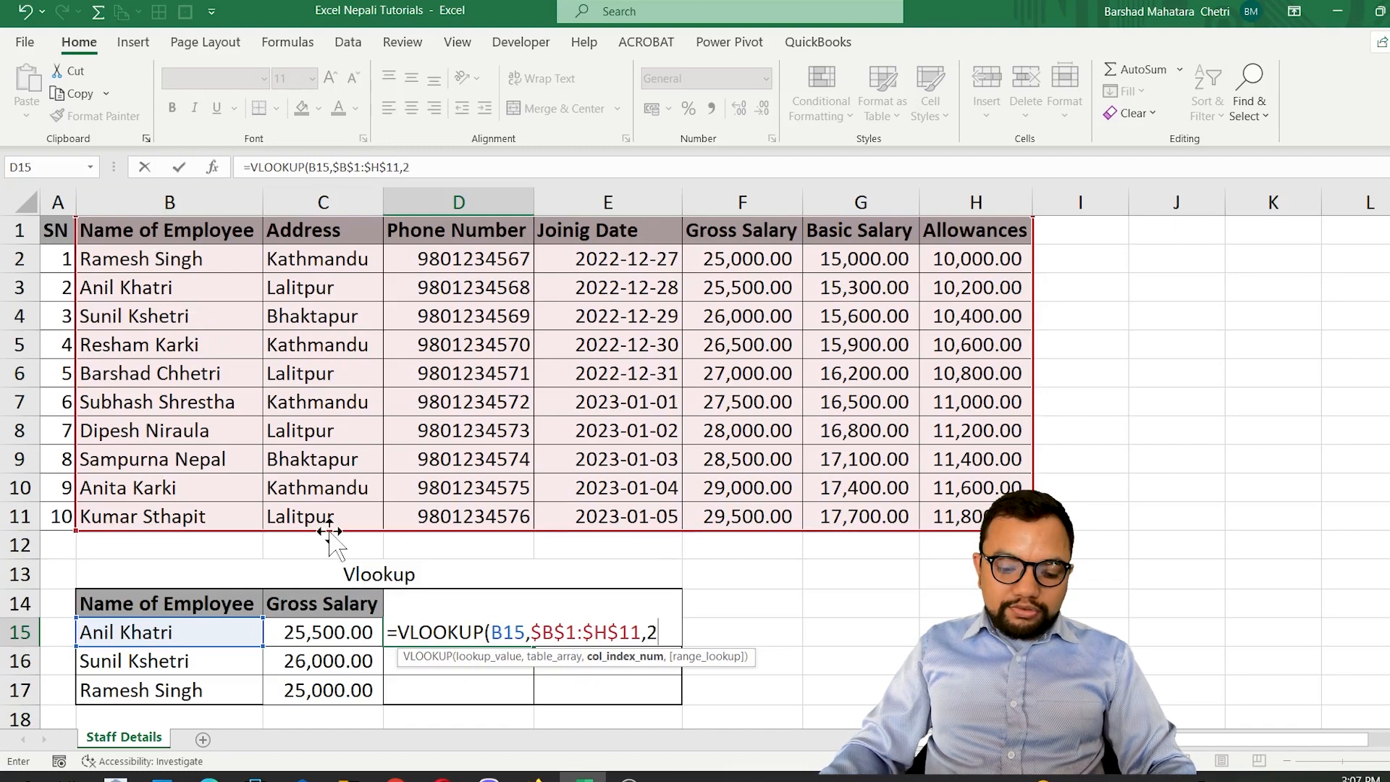
pyautogui.write(',')
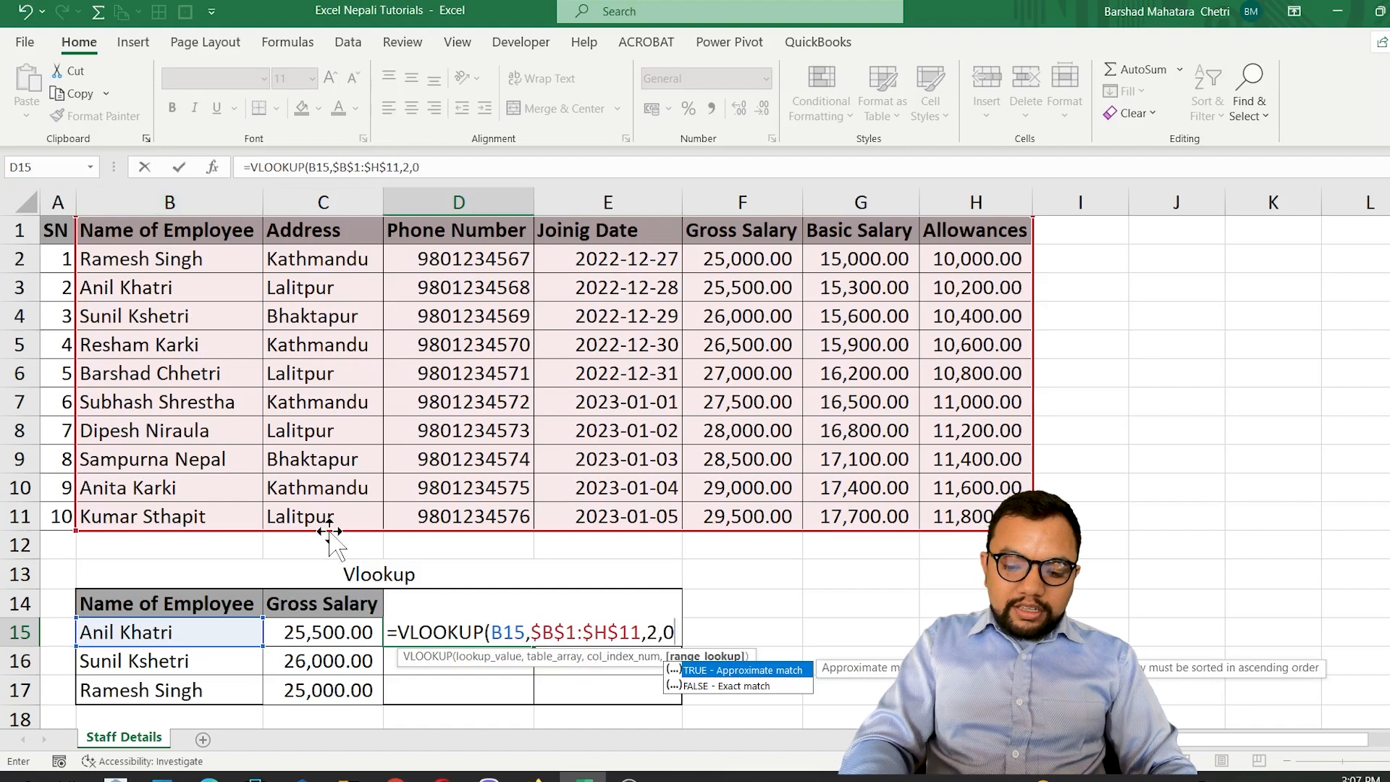
# Complete the D15 VLOOKUP with column index 2 and range_lookup 0, giving =VLOOKUP(B15,$B$1:$H$11,2,0).
pyautogui.press('Down')
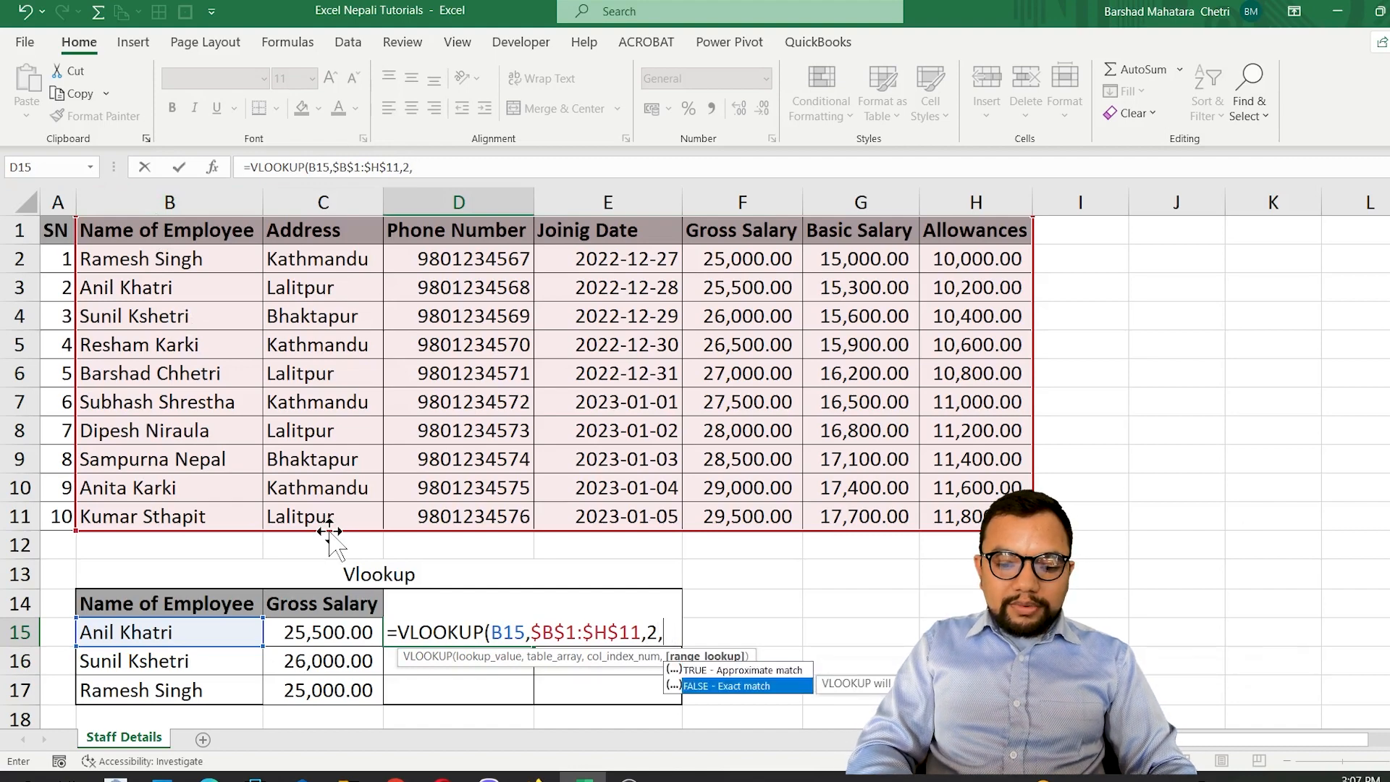
pyautogui.press('Up')
pyautogui.press('Down')
pyautogui.press('Up')
pyautogui.press('Down')
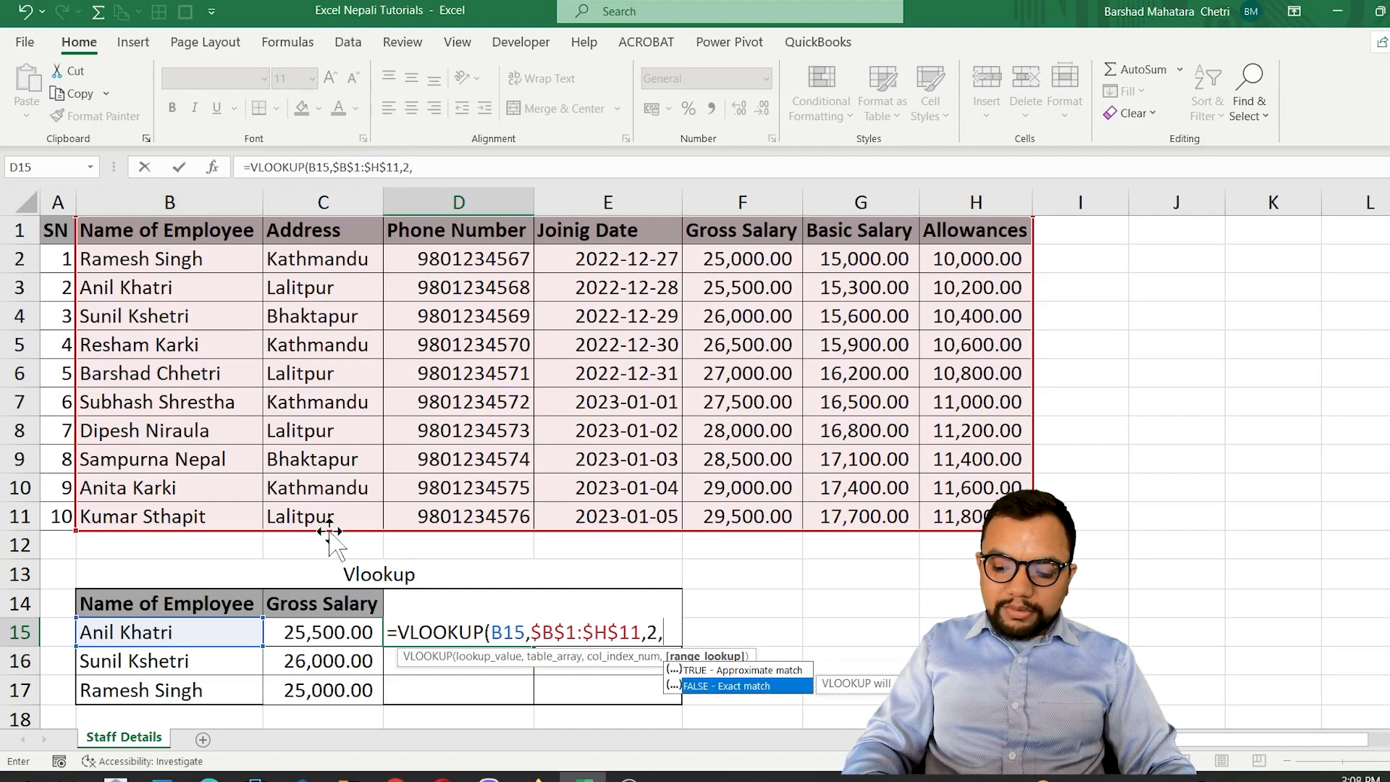
pyautogui.write('0)')
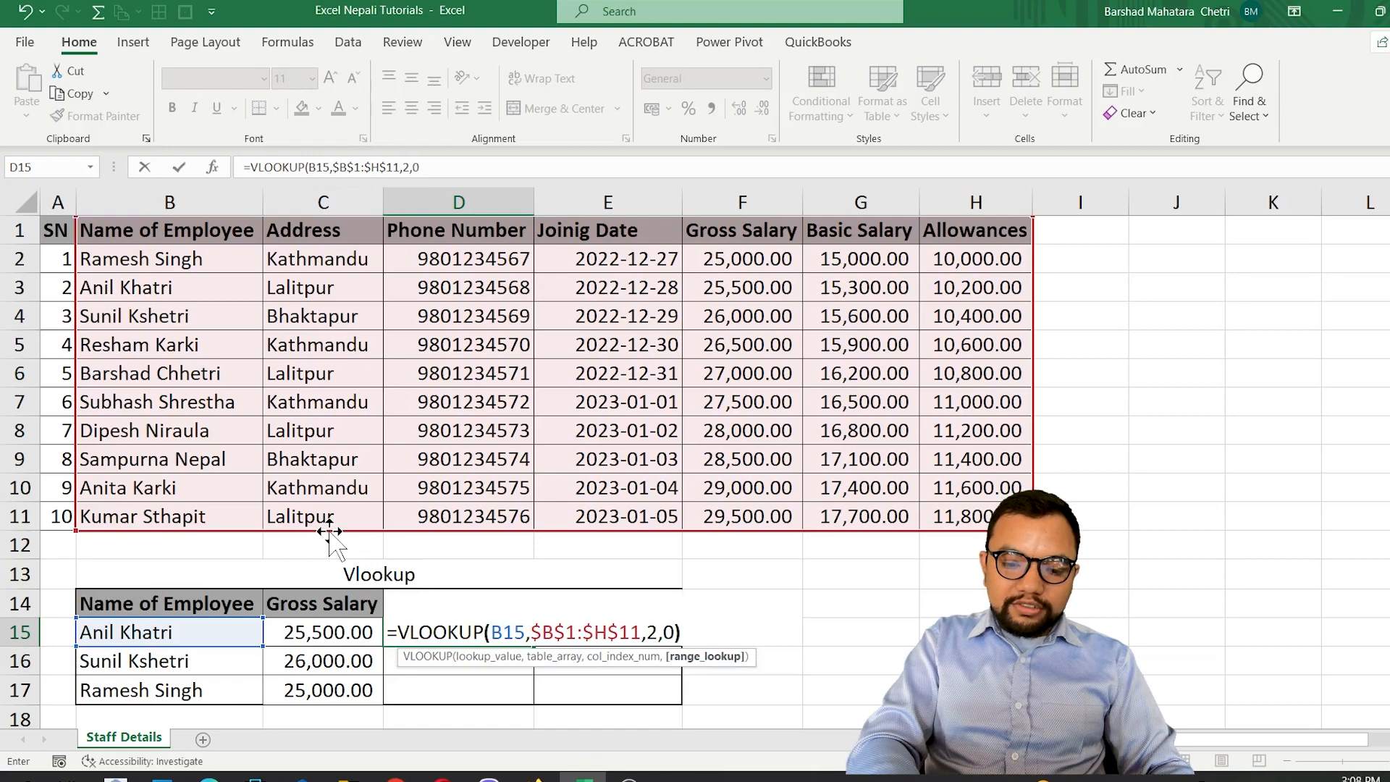
pyautogui.hotkey('ctrl', 'Return')
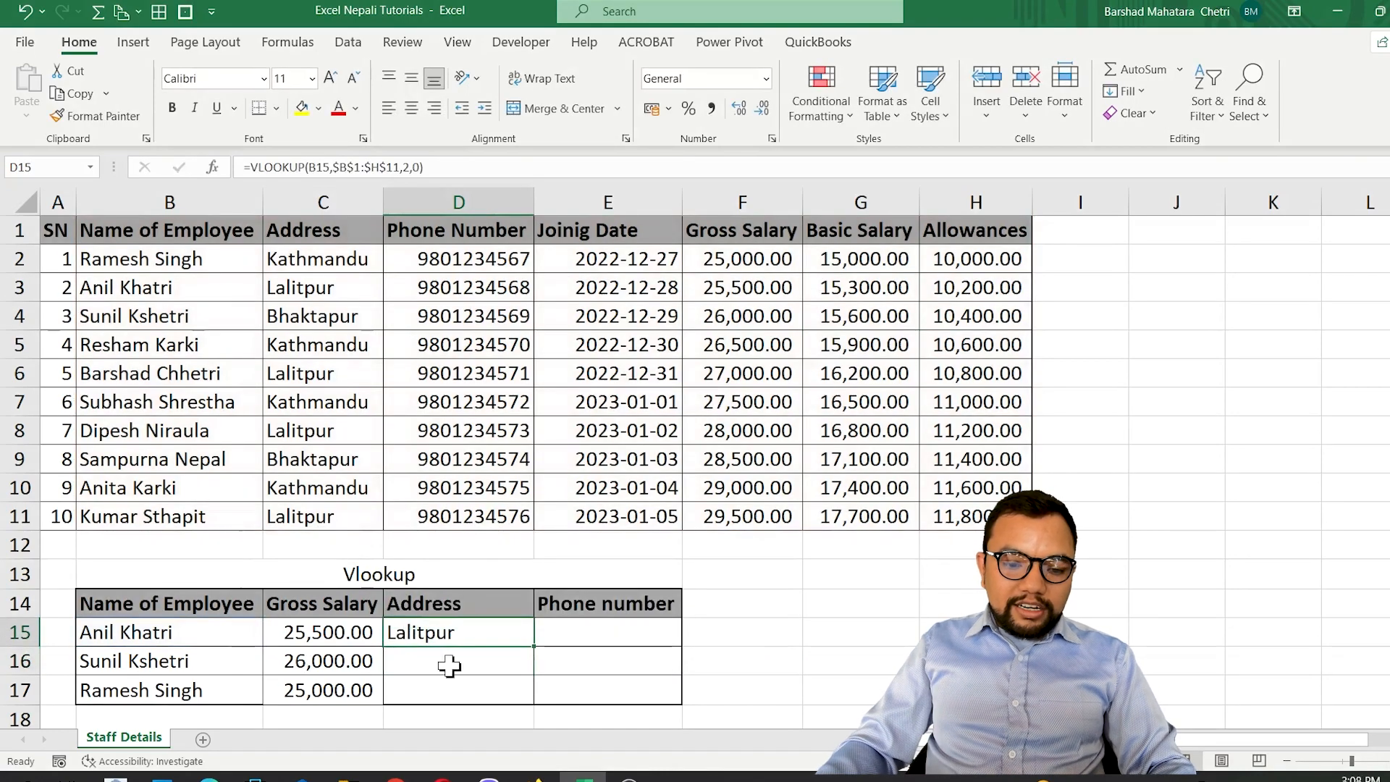
# Copy the address formula from D15 down through D17 and check the results against the staff table's addresses.
pyautogui.moveTo(533, 645); pyautogui.dragTo(532, 706)
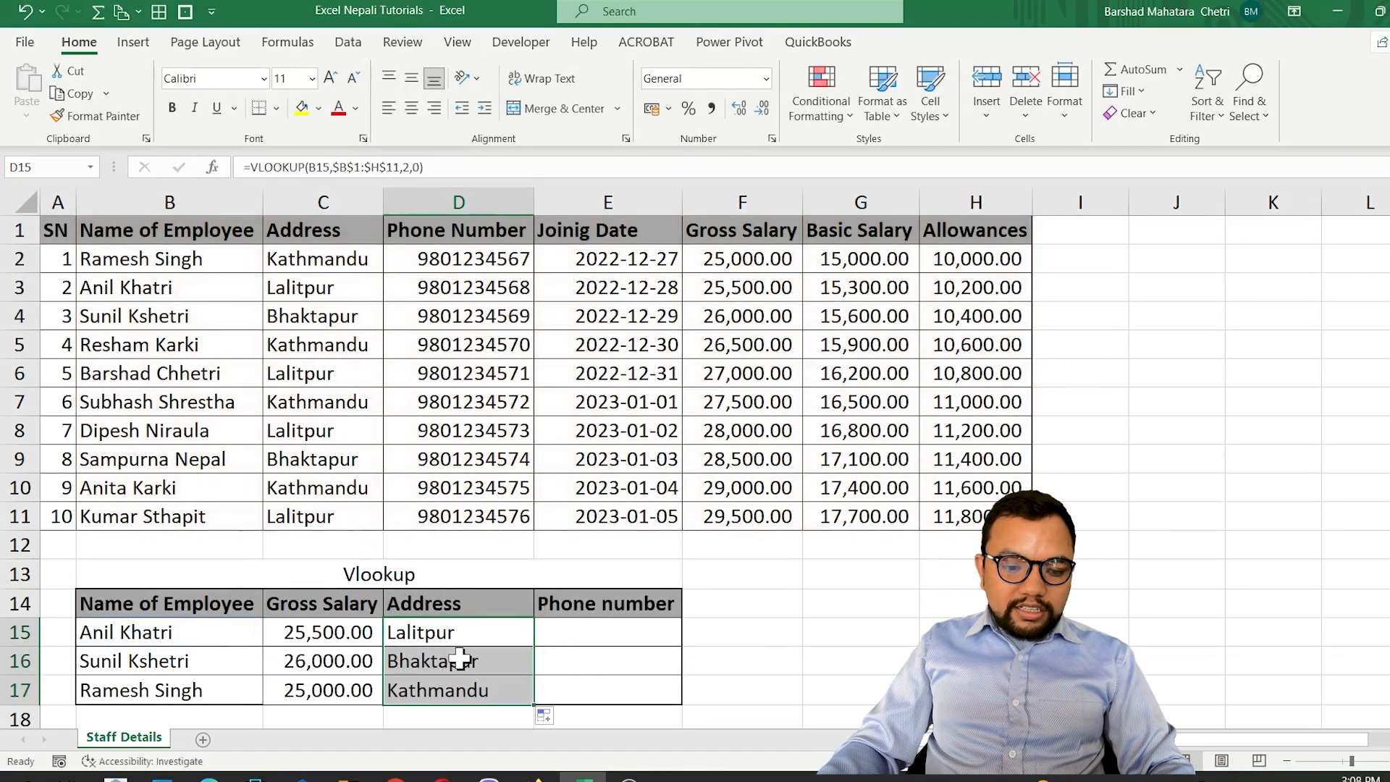
pyautogui.click(307, 290)
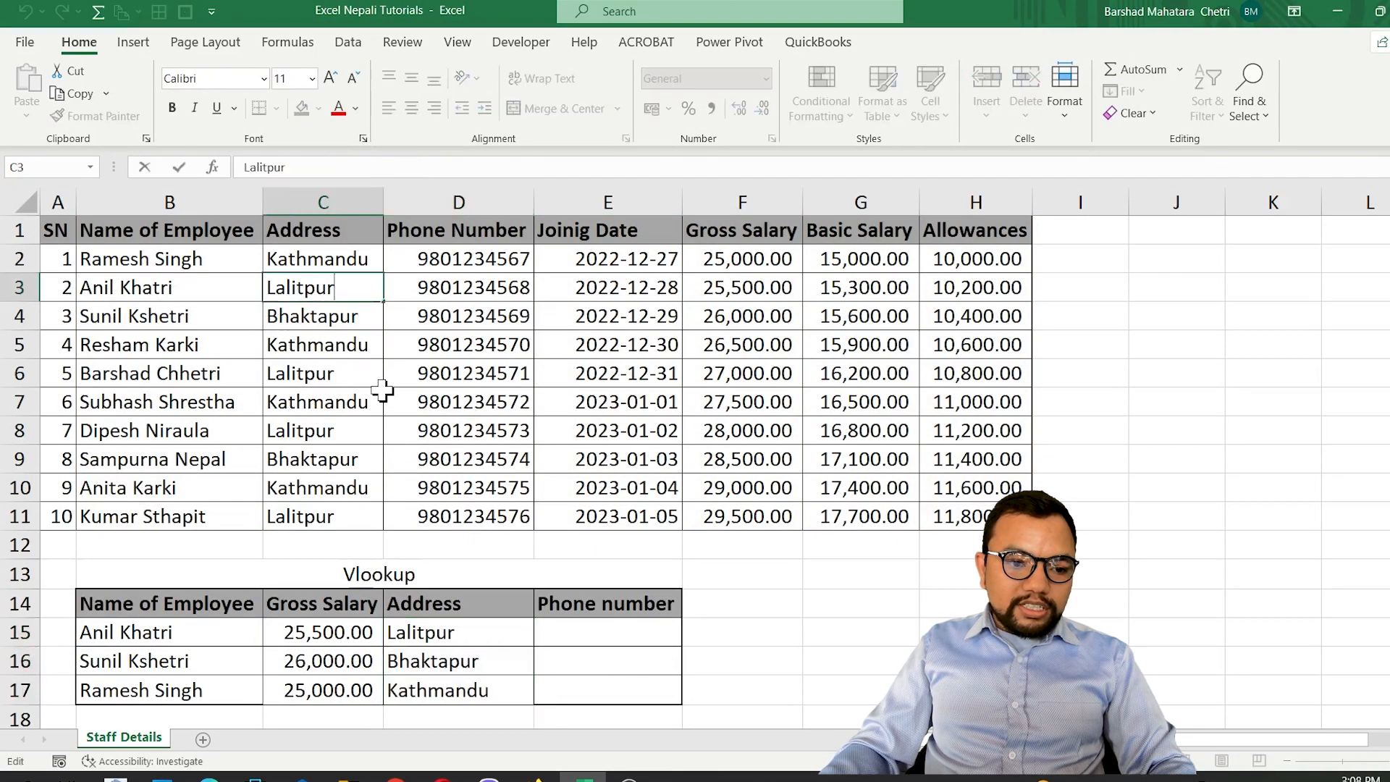
pyautogui.click(433, 662)
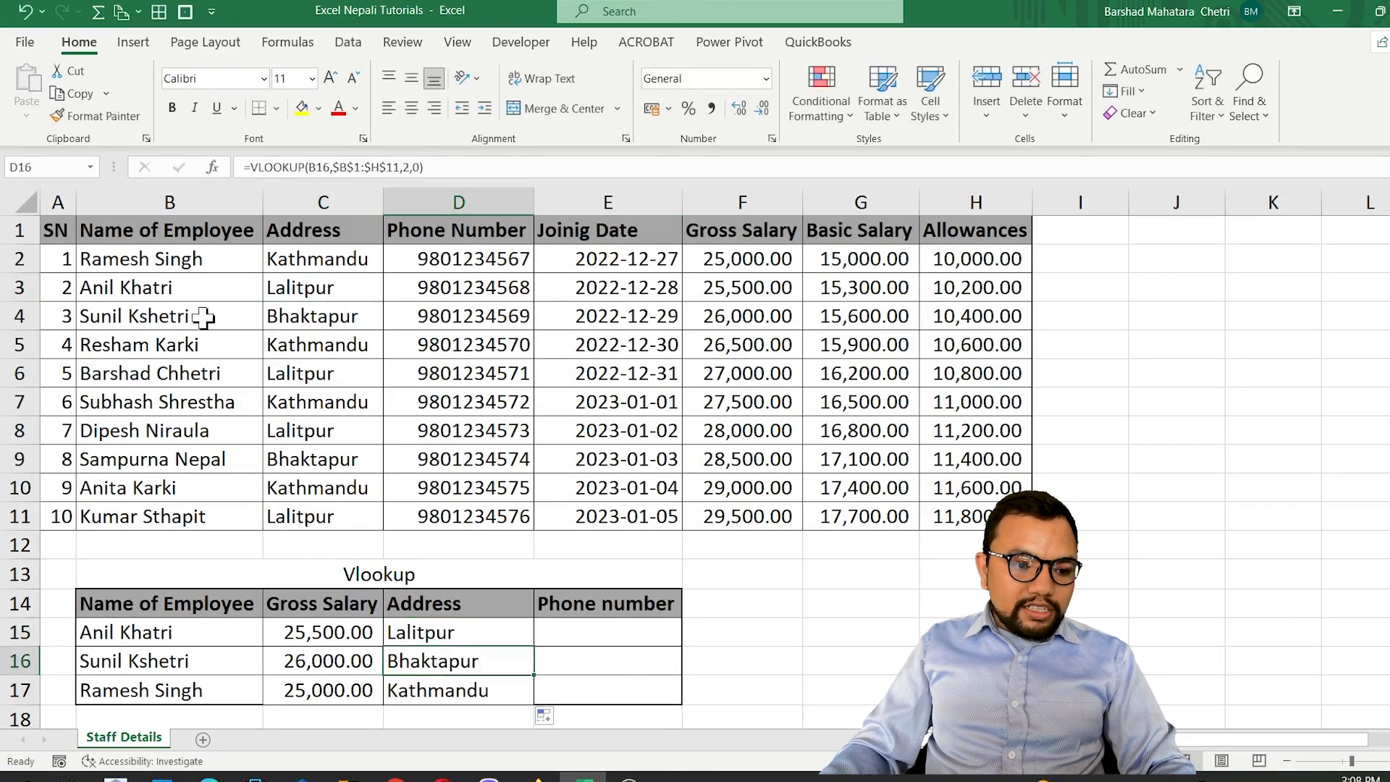
pyautogui.click(345, 318)
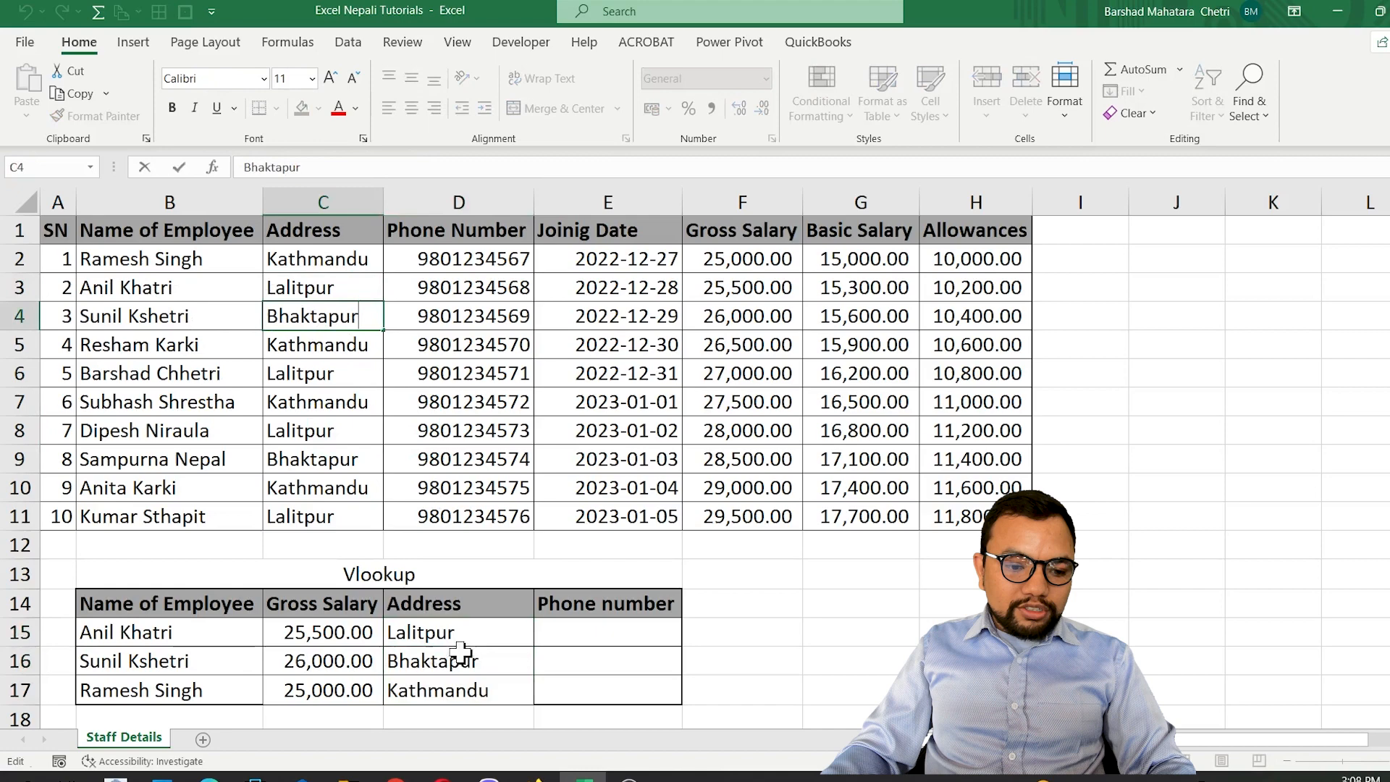
# Start a VLOOKUP formula in E15 with B15 as lookup value and the absolute range $B$1:$D$11 as table array.
pyautogui.click(600, 632)
pyautogui.write('=vloo')
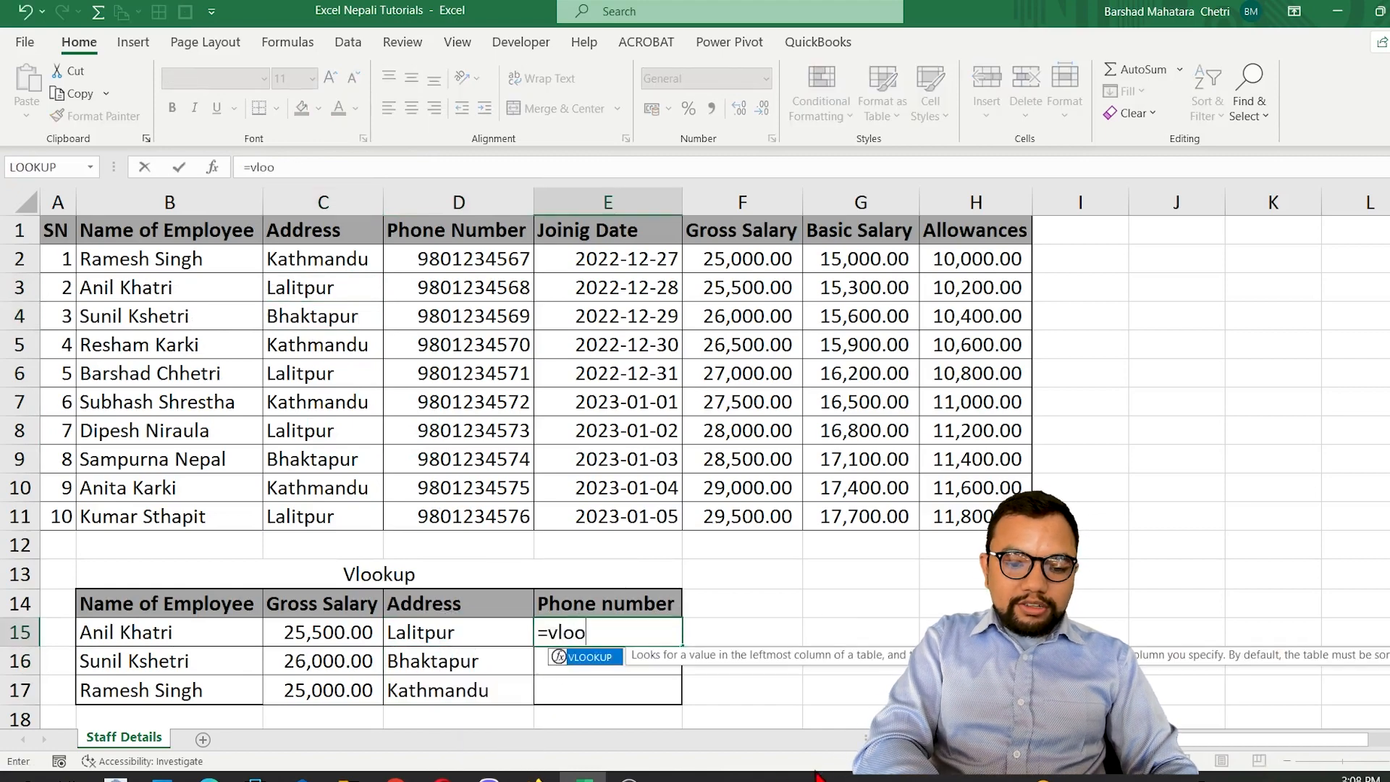
pyautogui.press('Tab')
pyautogui.press('Left')
pyautogui.press('Left')
pyautogui.press('Left')
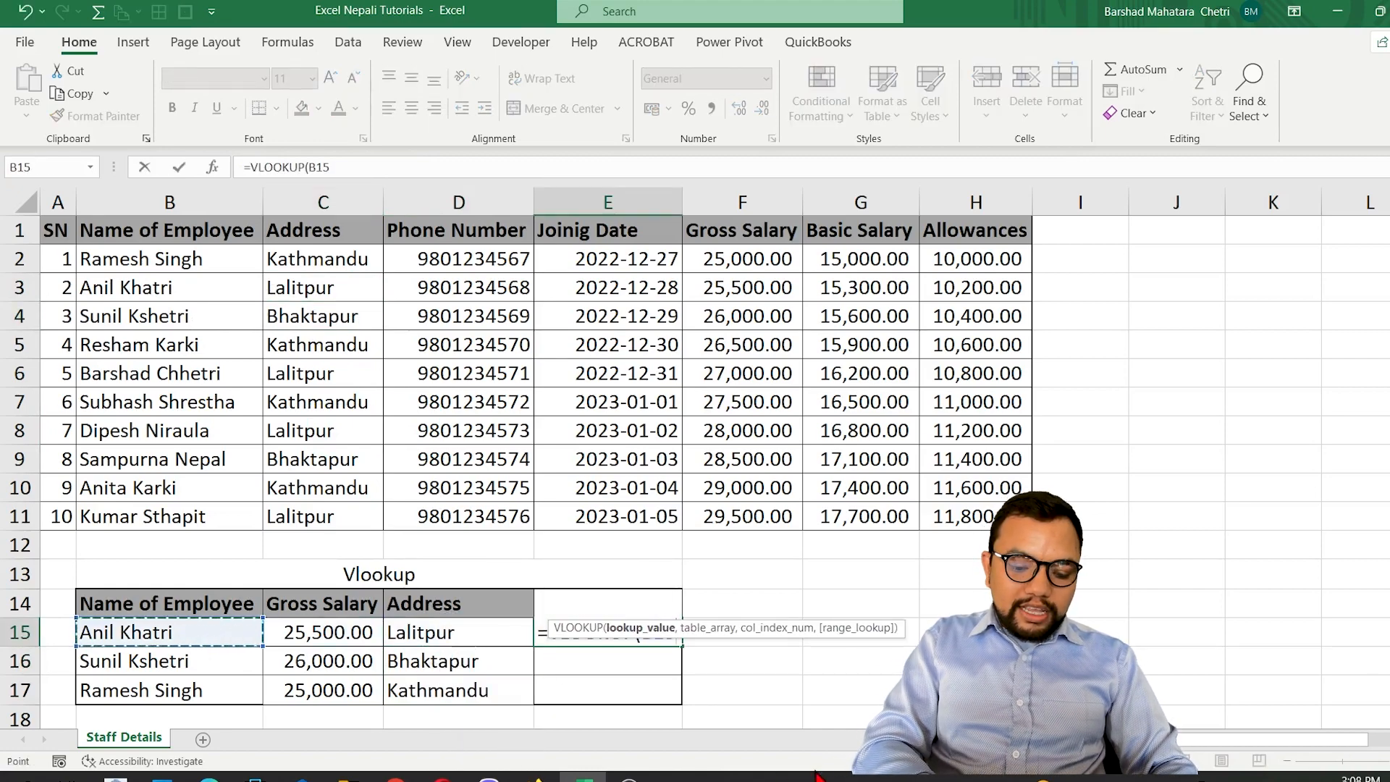
pyautogui.write(',')
pyautogui.moveTo(145, 230); pyautogui.dragTo(493, 524)
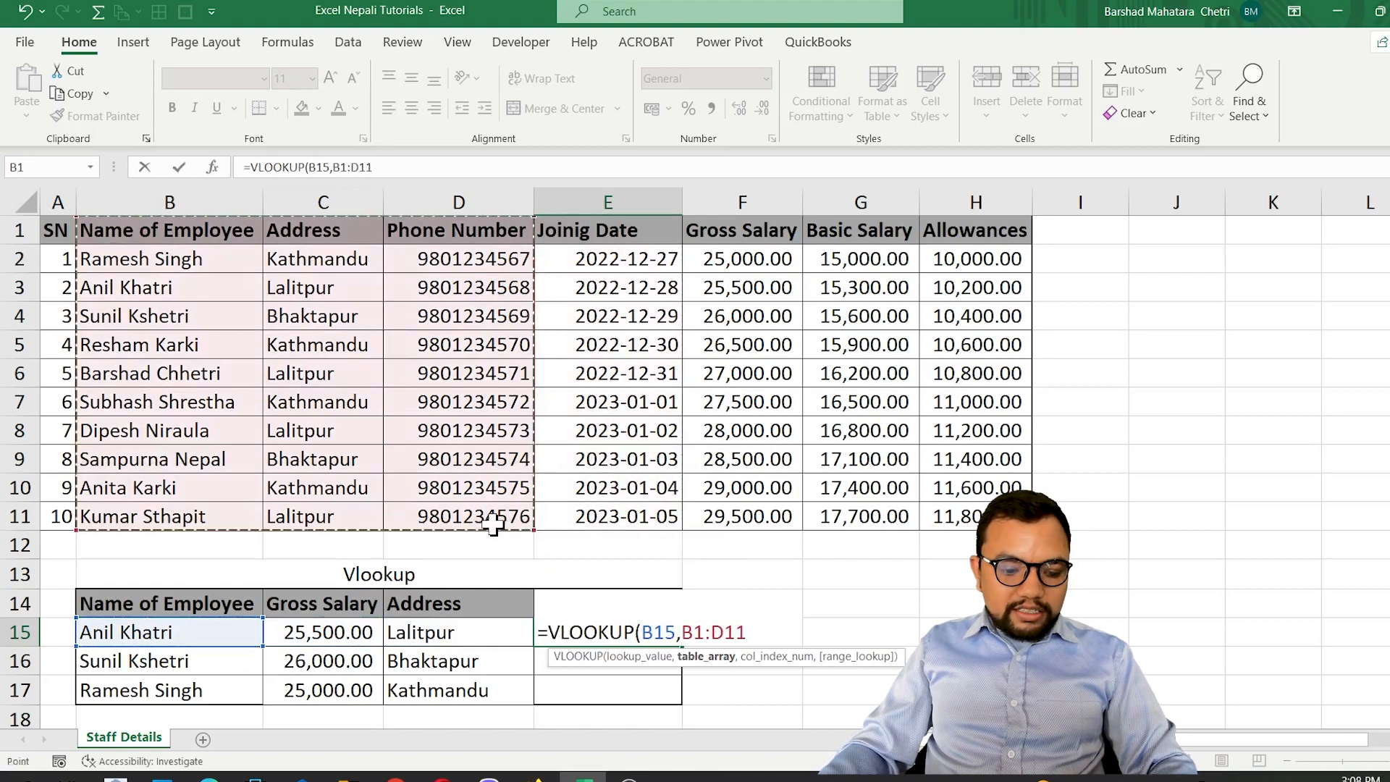
pyautogui.press('F4')
pyautogui.write(',')
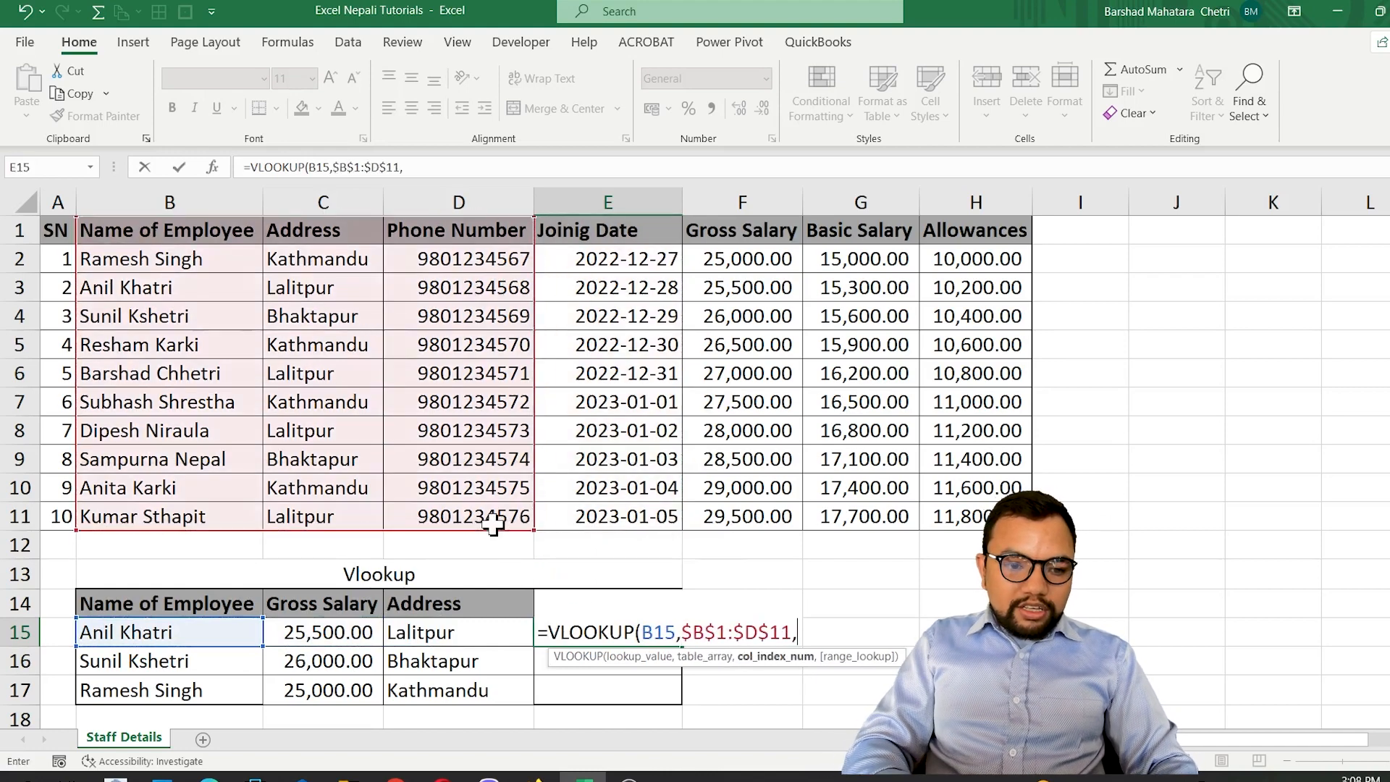
pyautogui.write('3,0')
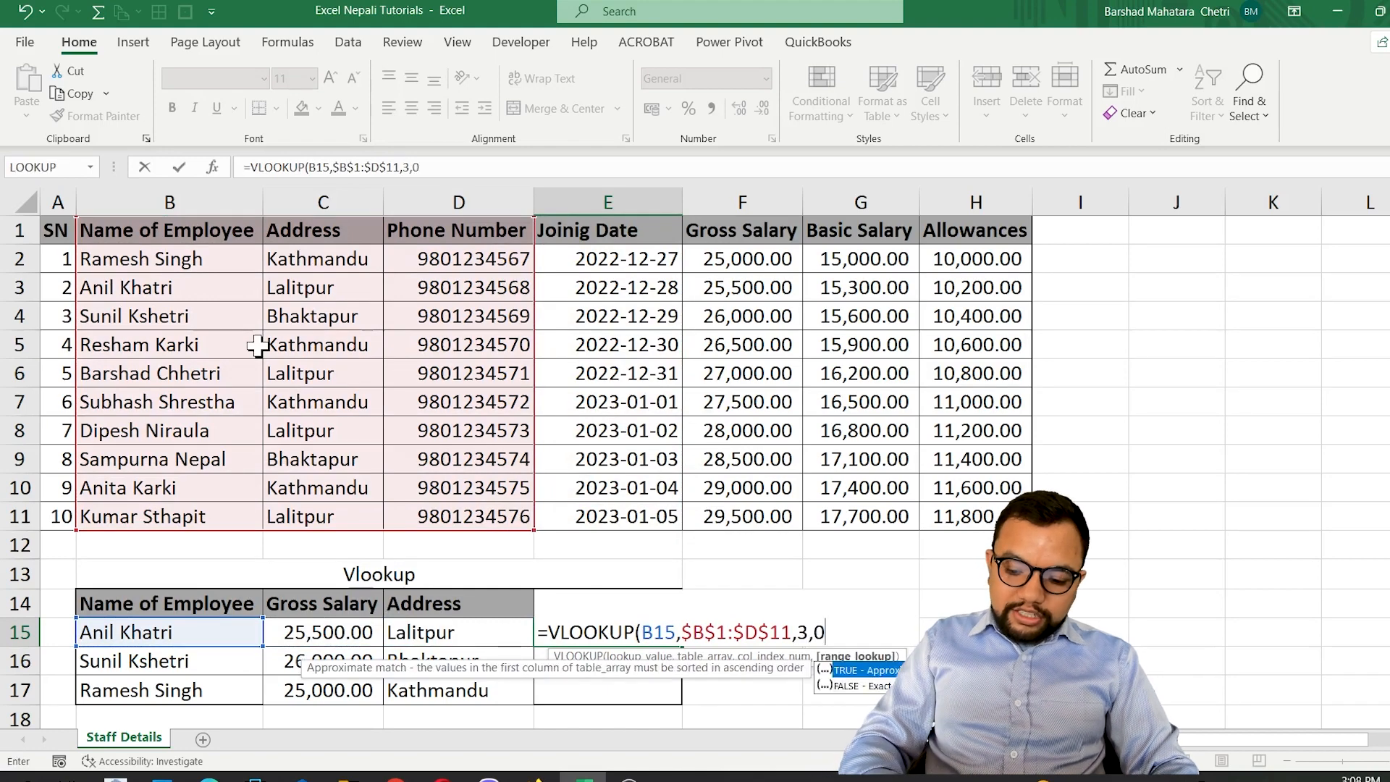
# Complete the E15 VLOOKUP with column index 3 and range_lookup 0, and copy it down through E17.
pyautogui.press('Return')
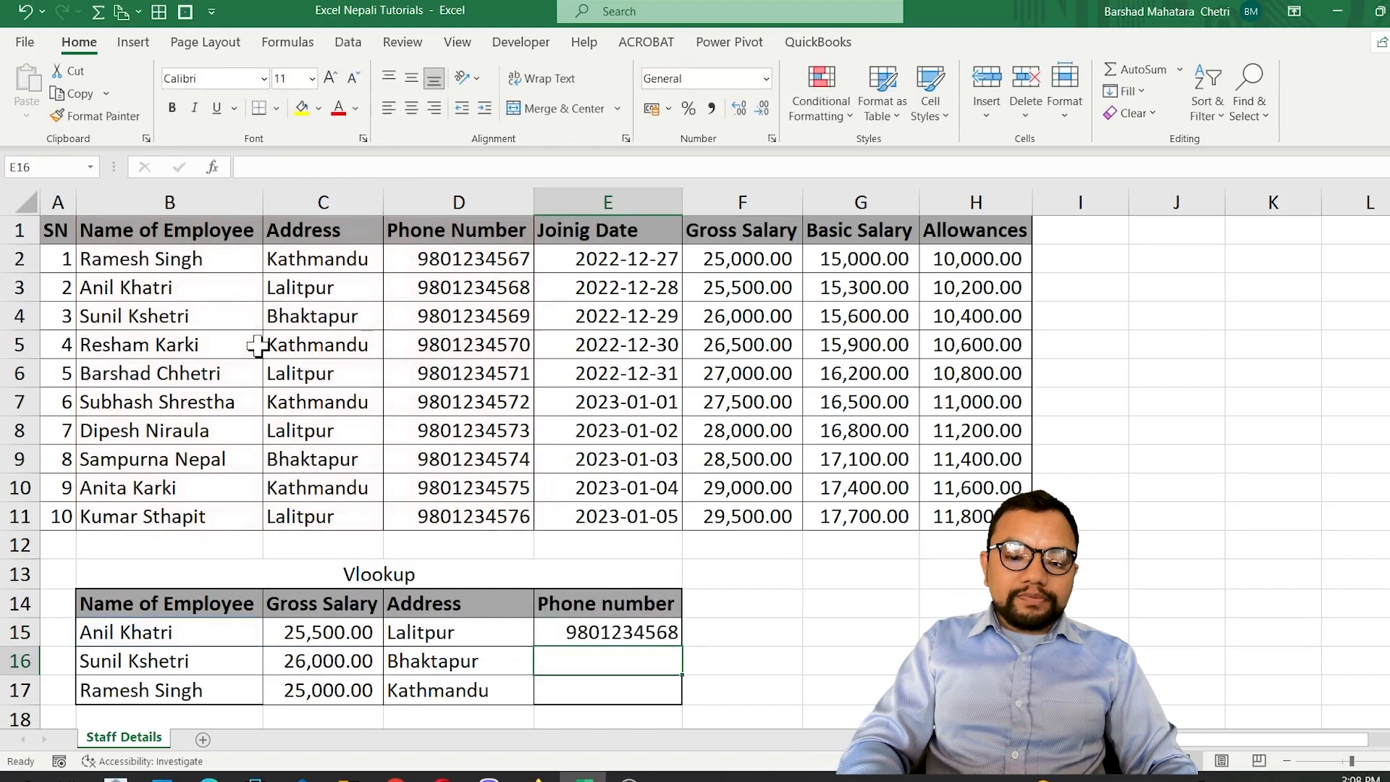
pyautogui.click(622, 632)
pyautogui.moveTo(683, 645); pyautogui.dragTo(676, 718)
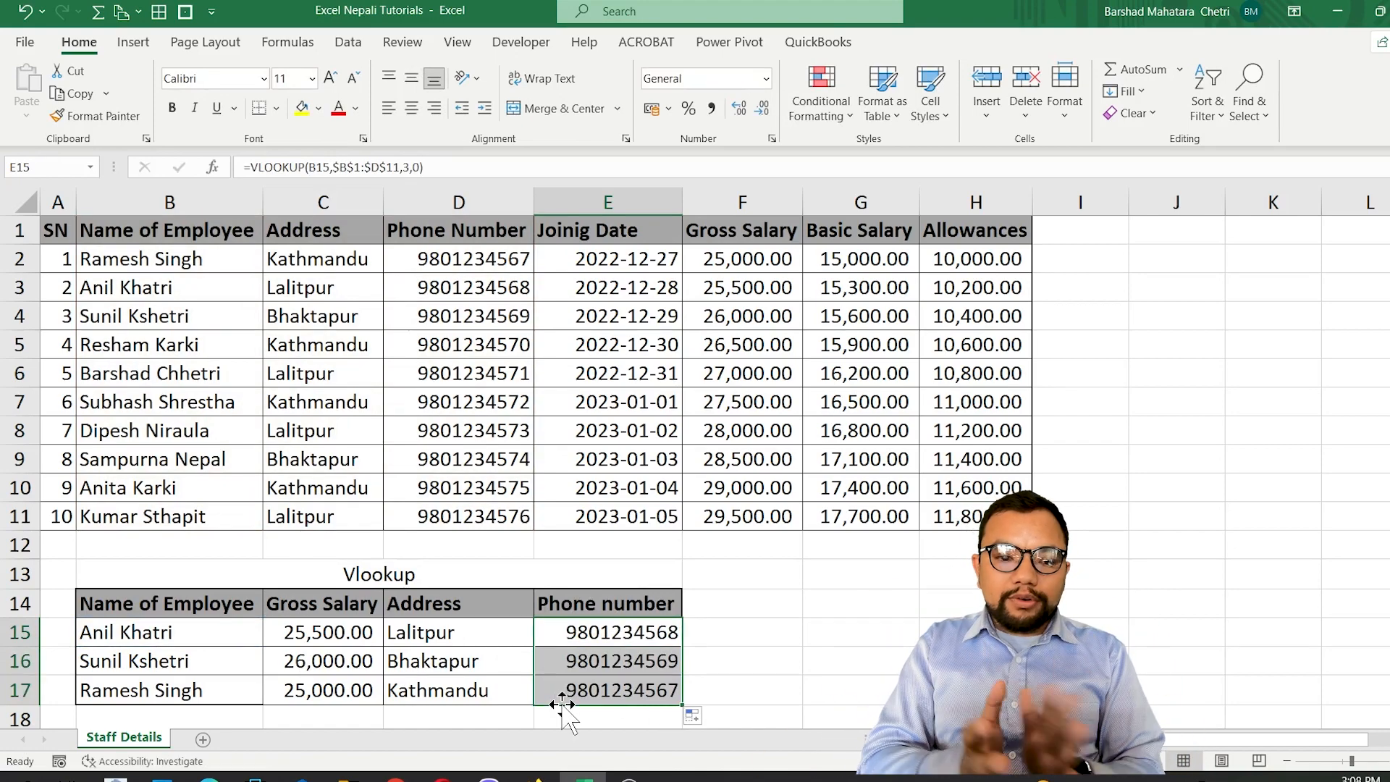
# Copy the lower table B13:E17 including its heading and paste it at A1 of a new worksheet.
pyautogui.moveTo(304, 579); pyautogui.dragTo(429, 682)
pyautogui.hotkey('ctrl', 'c')
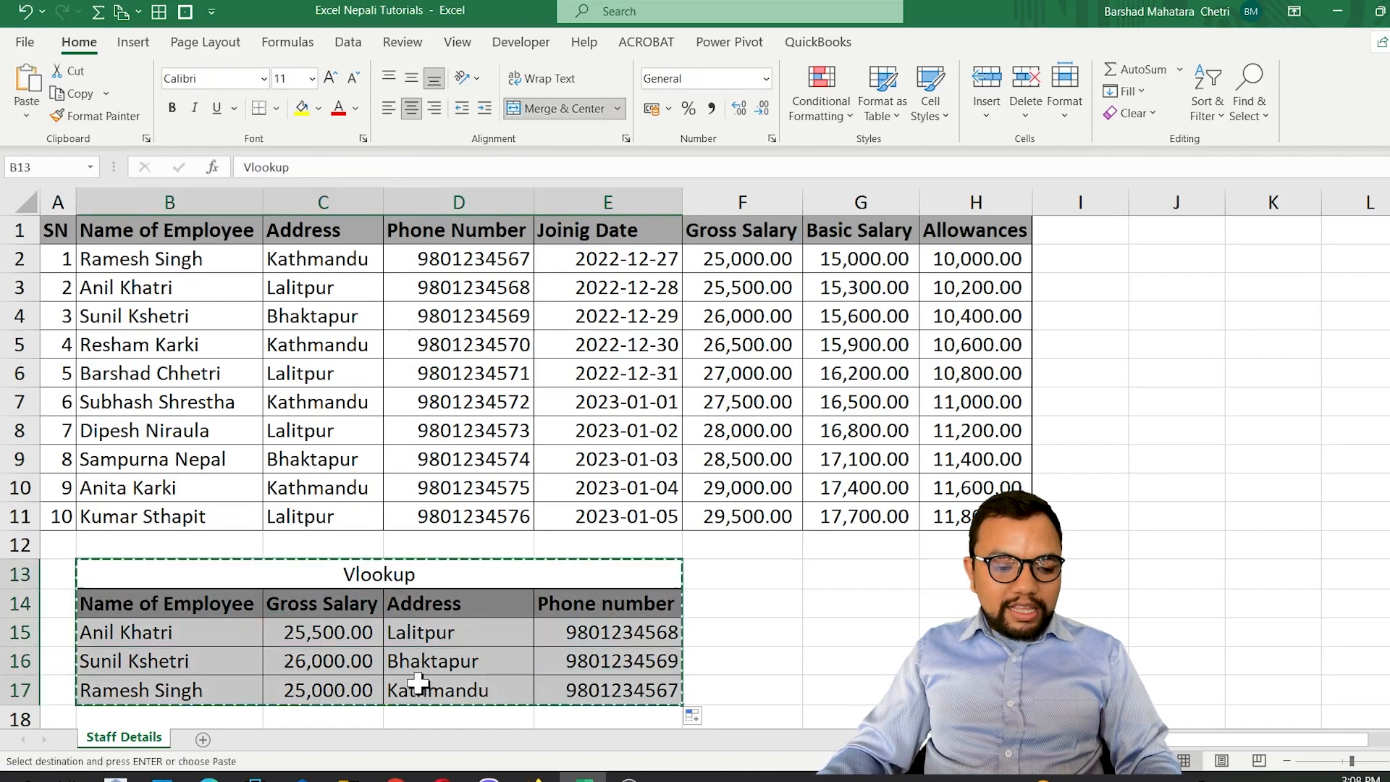
pyautogui.click(205, 739)
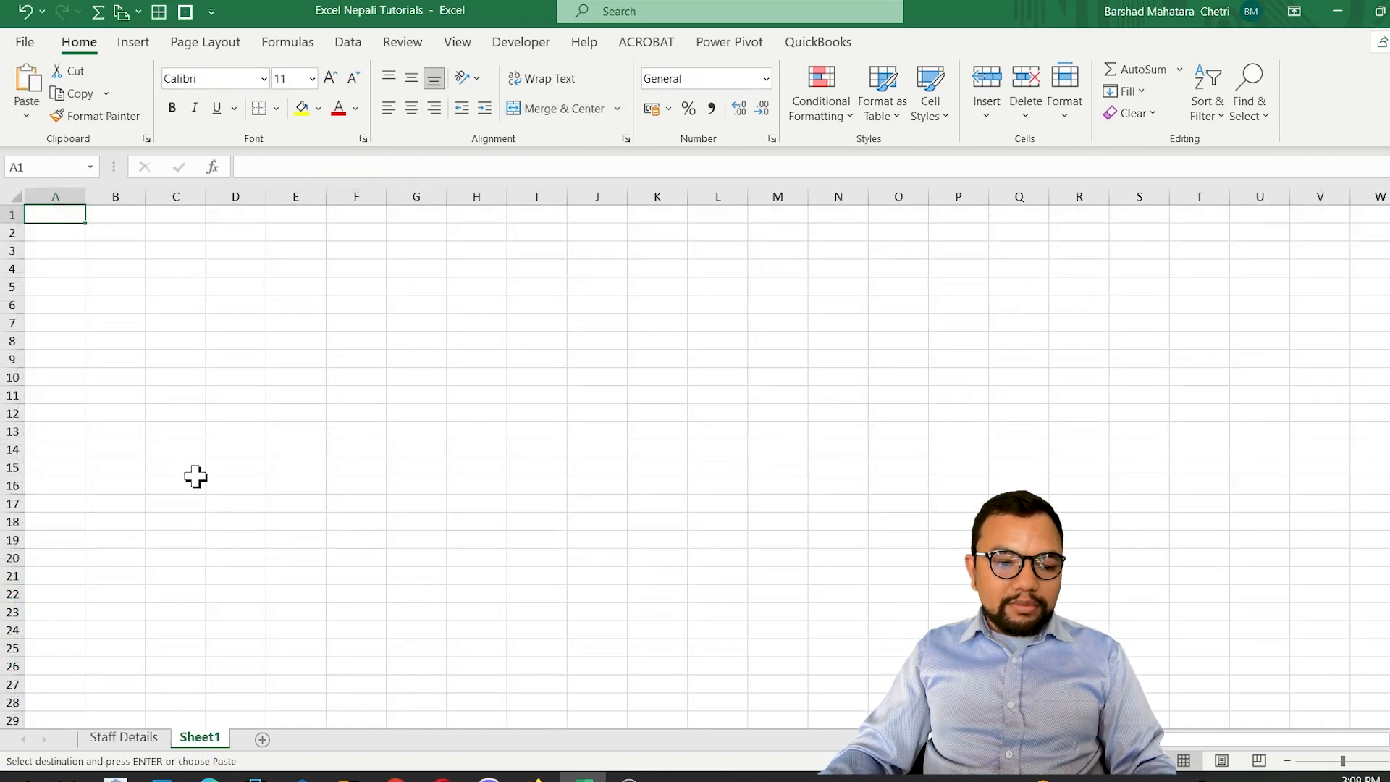
pyautogui.hotkey('ctrl', 'v')
pyautogui.click(696, 450)
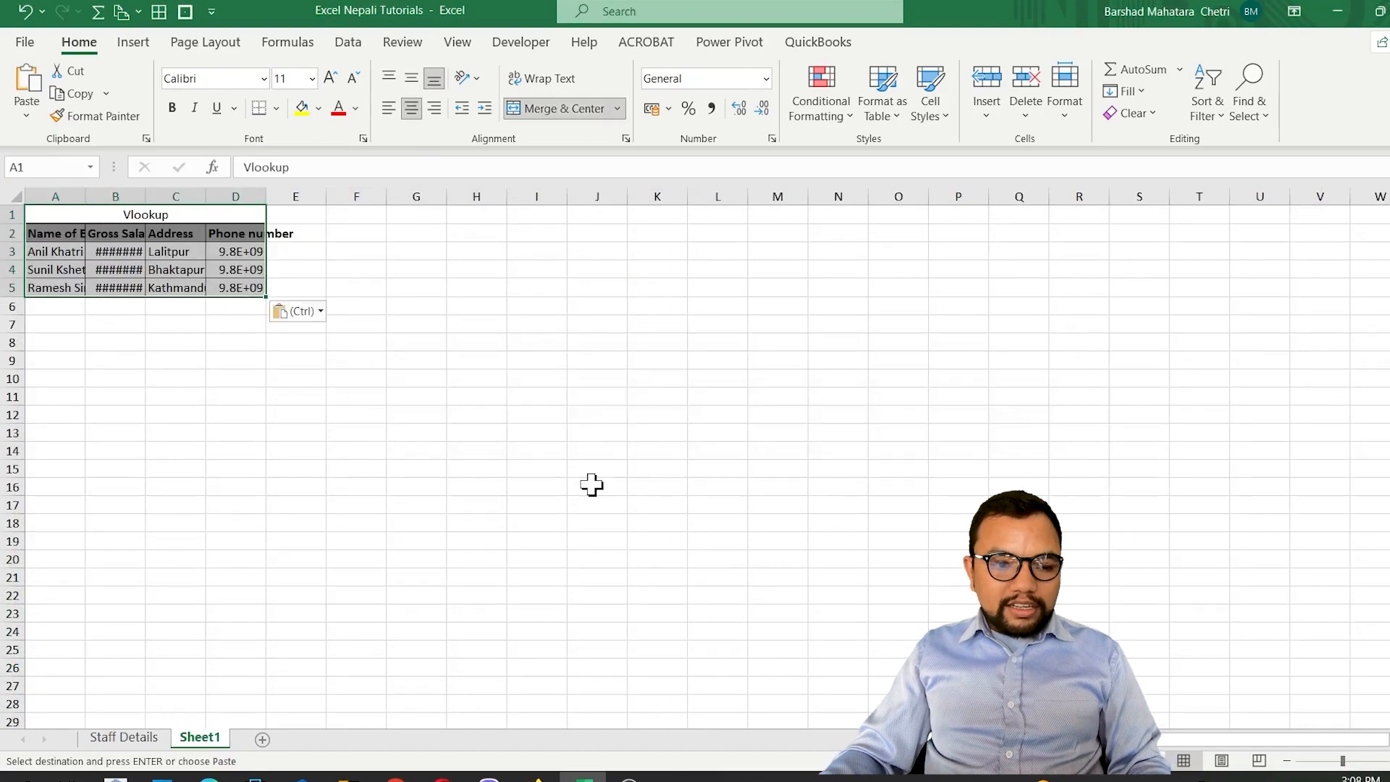
# Auto-fit the new sheet's column widths and clear the copied lookup formulas from B3:D5.
pyautogui.scroll(8, 329, 512)
pyautogui.click(267, 335)
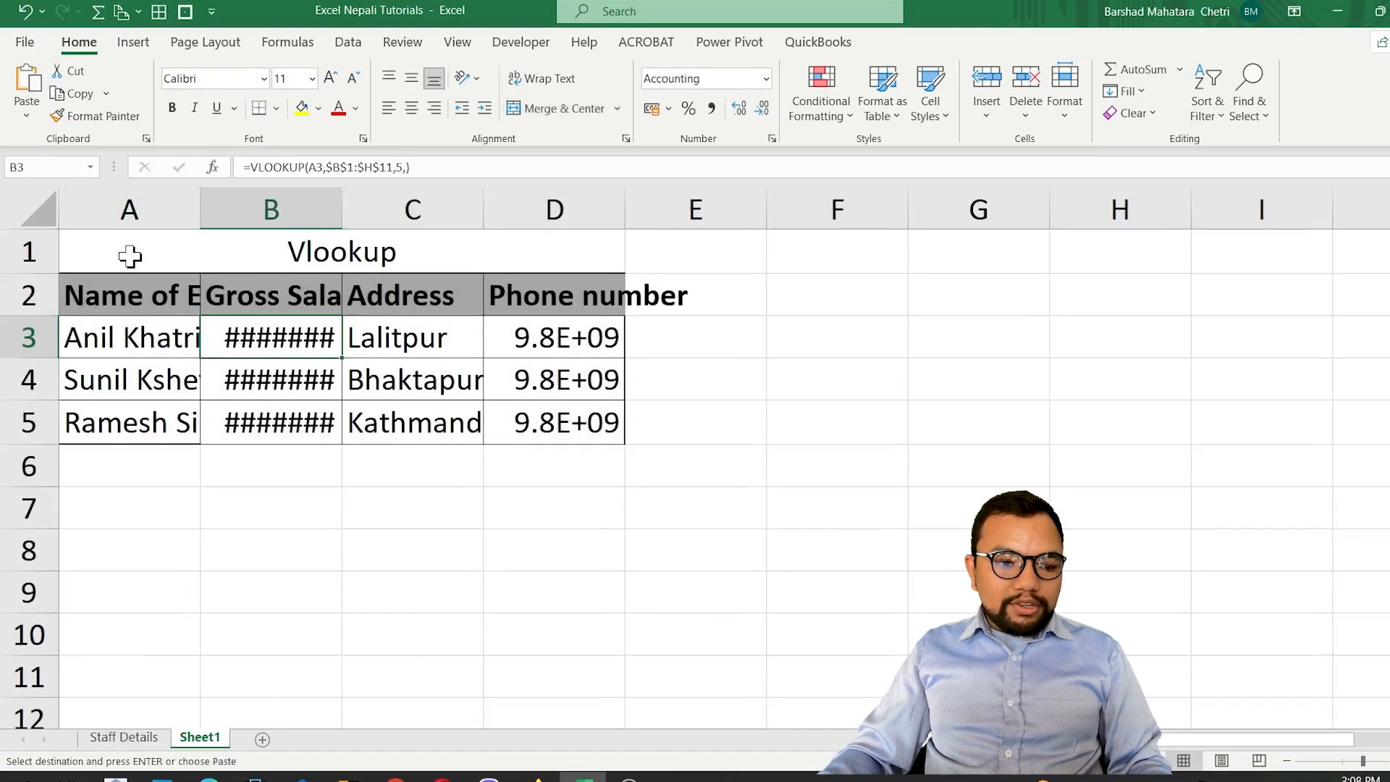
pyautogui.click(45, 209)
pyautogui.doubleClick(200, 209)
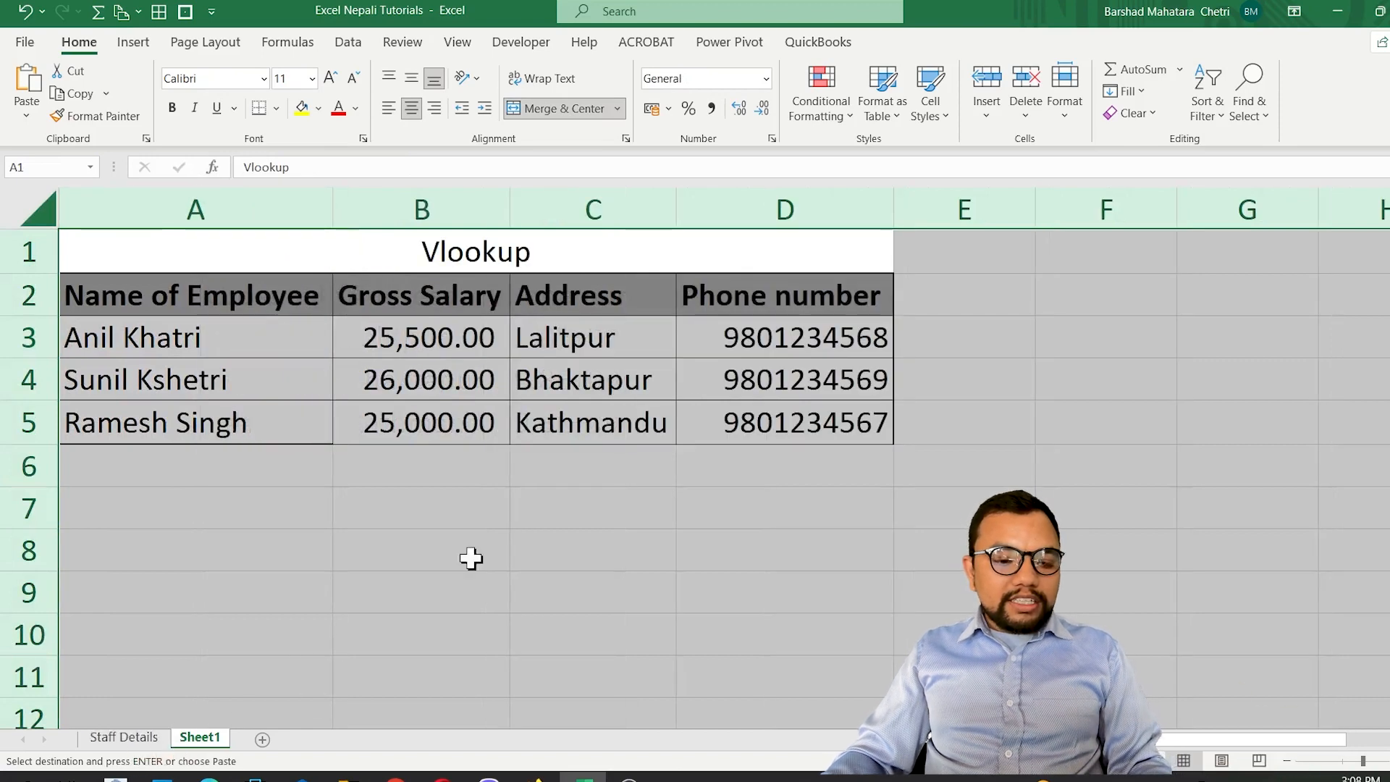
pyautogui.moveTo(417, 344); pyautogui.dragTo(765, 423)
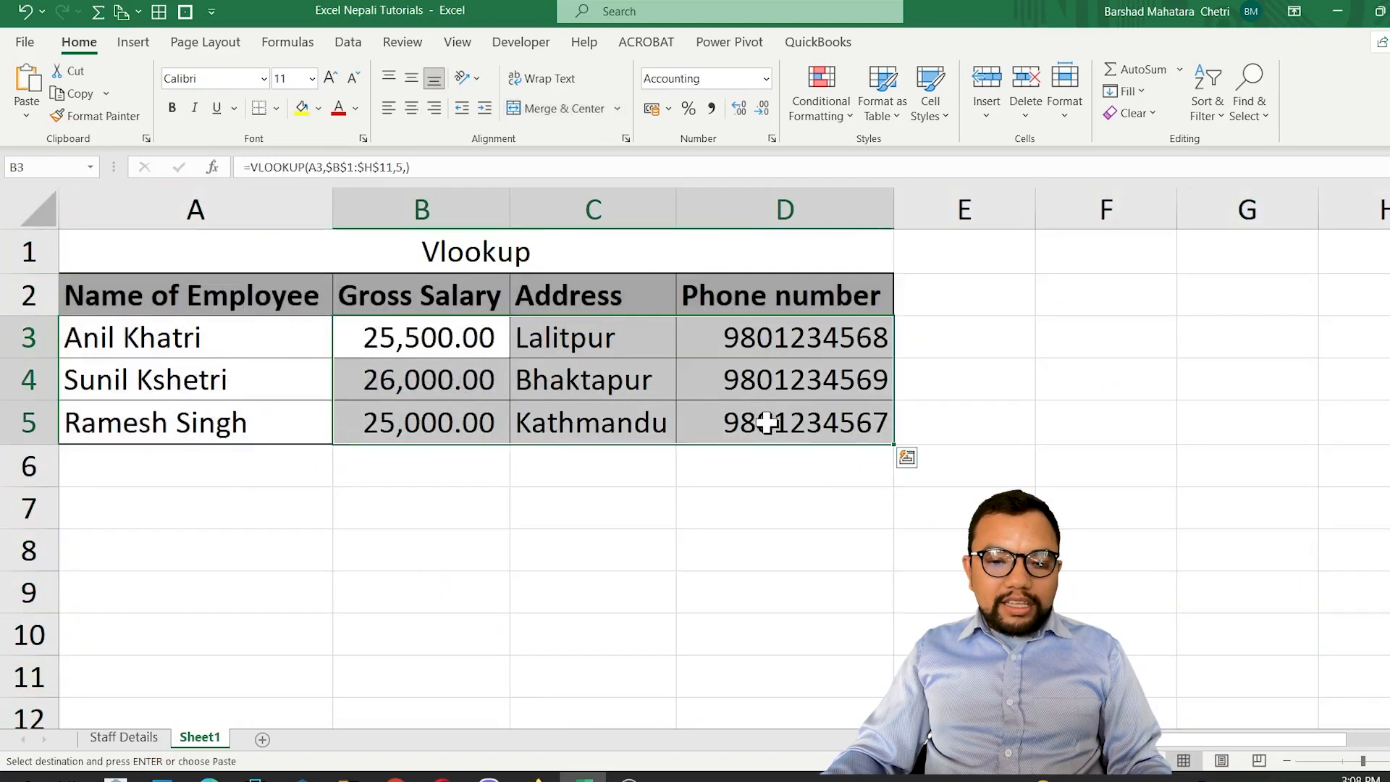
pyautogui.press('Delete')
# Start a VLOOKUP formula in B3 with A3 as lookup value and the absolute range 'Staff Details'!$B$1:$H$11 as table array.
pyautogui.click(362, 339)
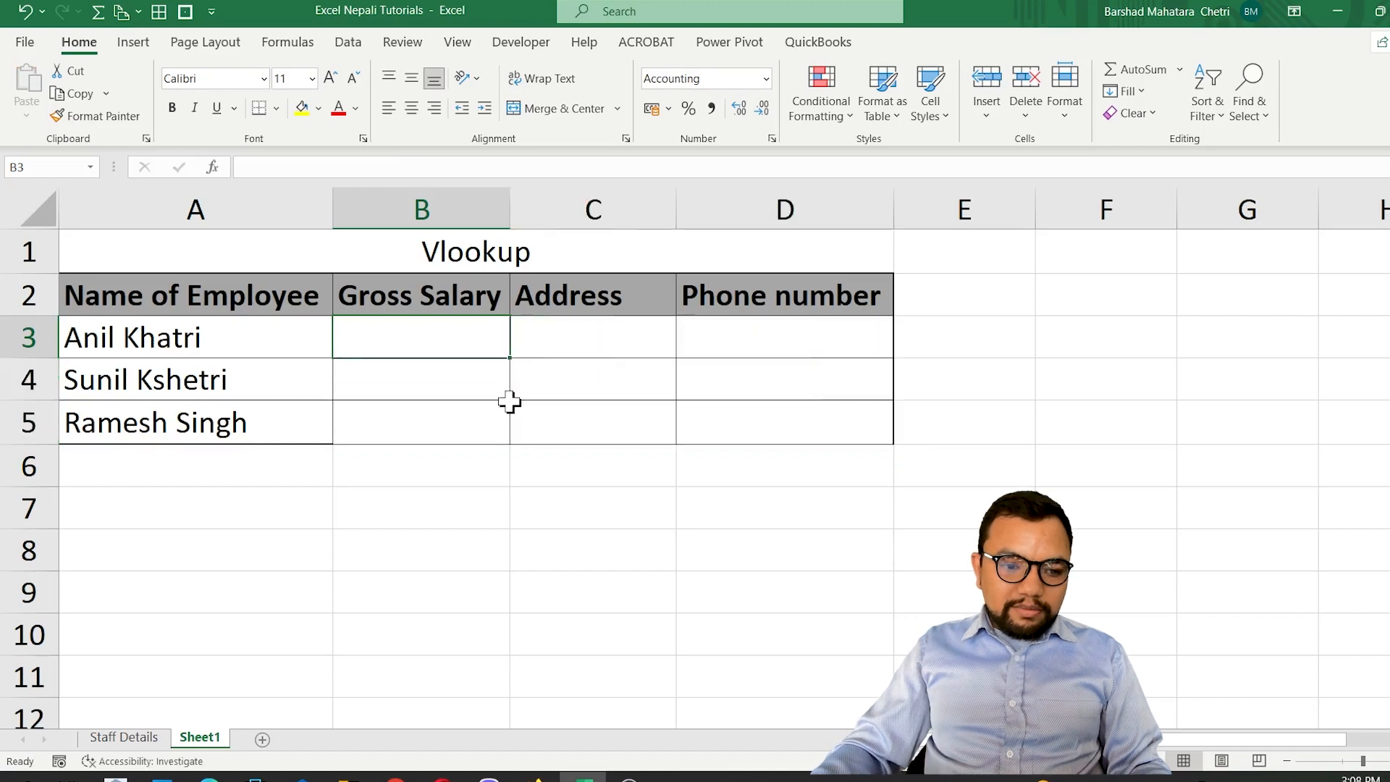
pyautogui.write('=v')
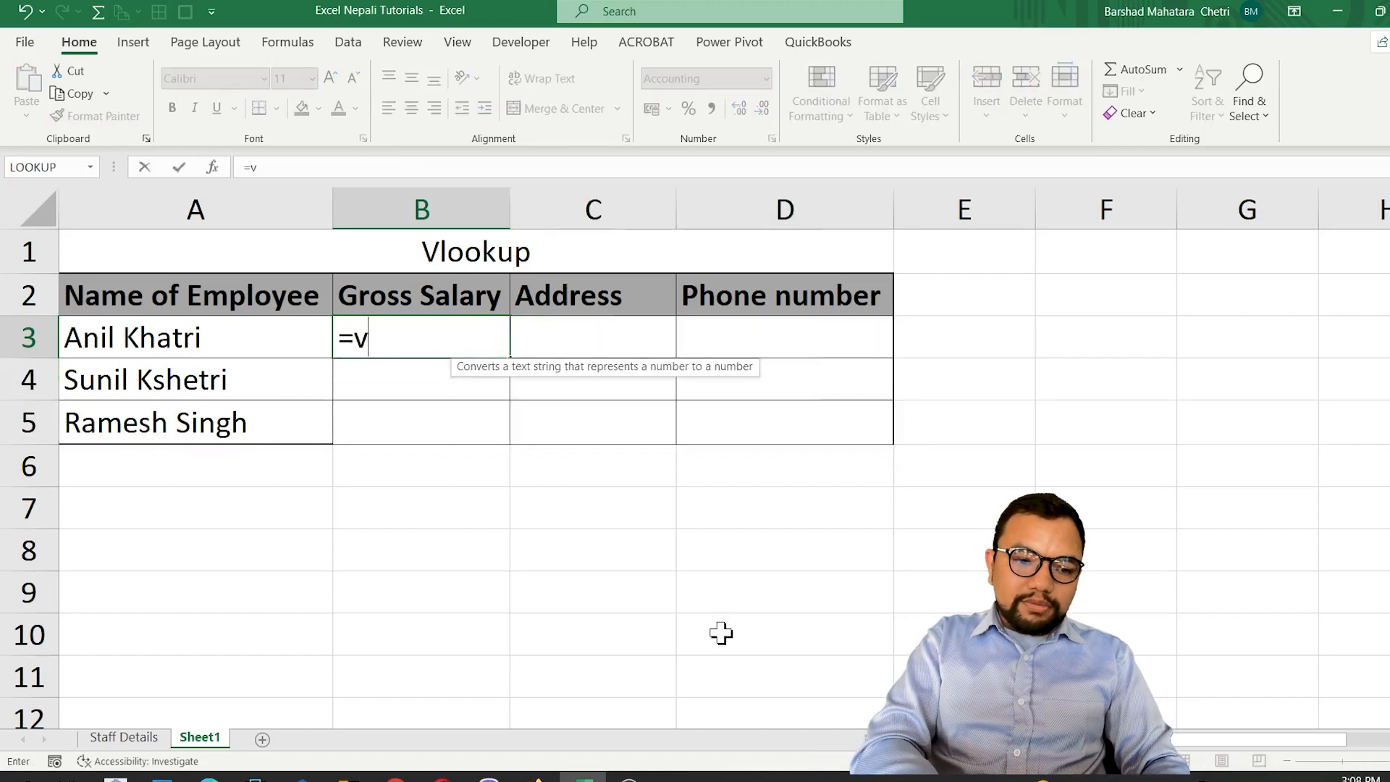
pyautogui.write('lo')
pyautogui.press('Tab')
pyautogui.press('Left')
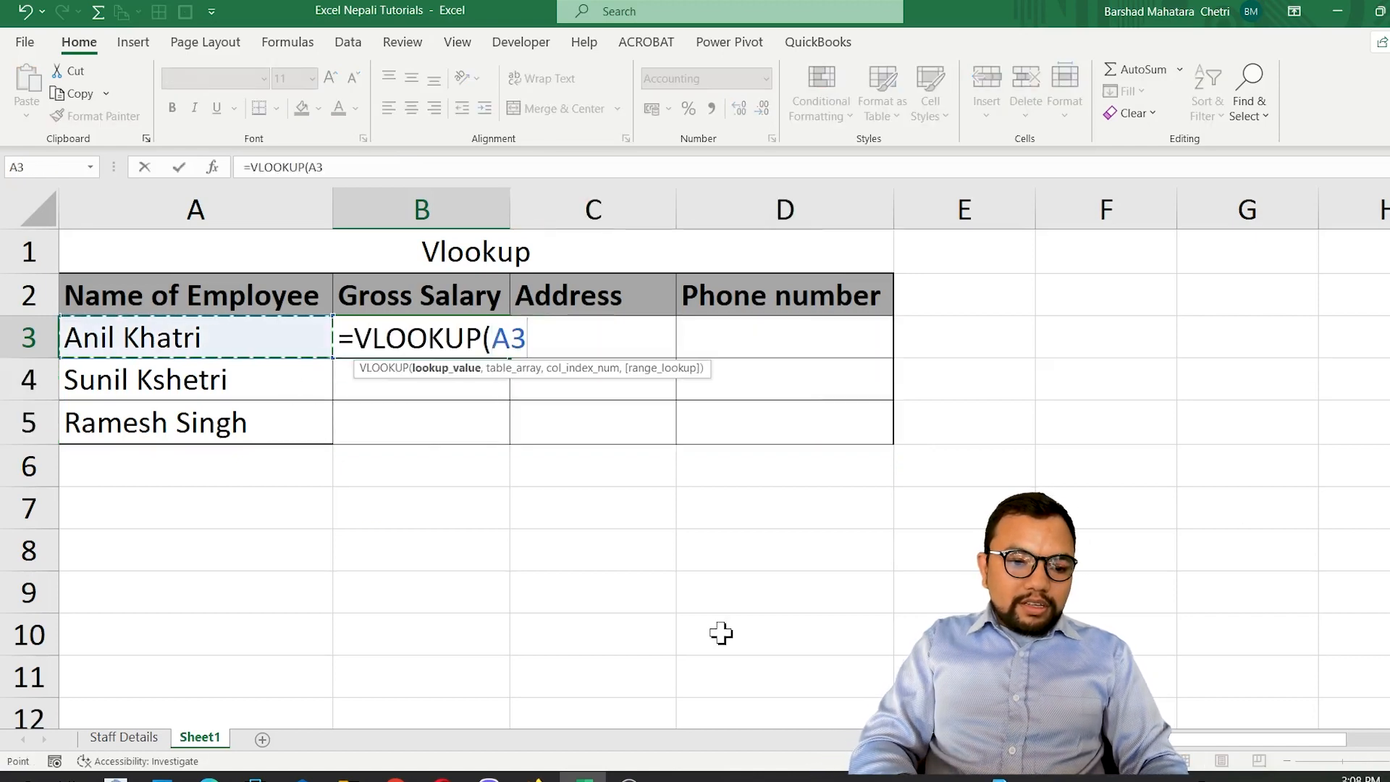
pyautogui.write(',')
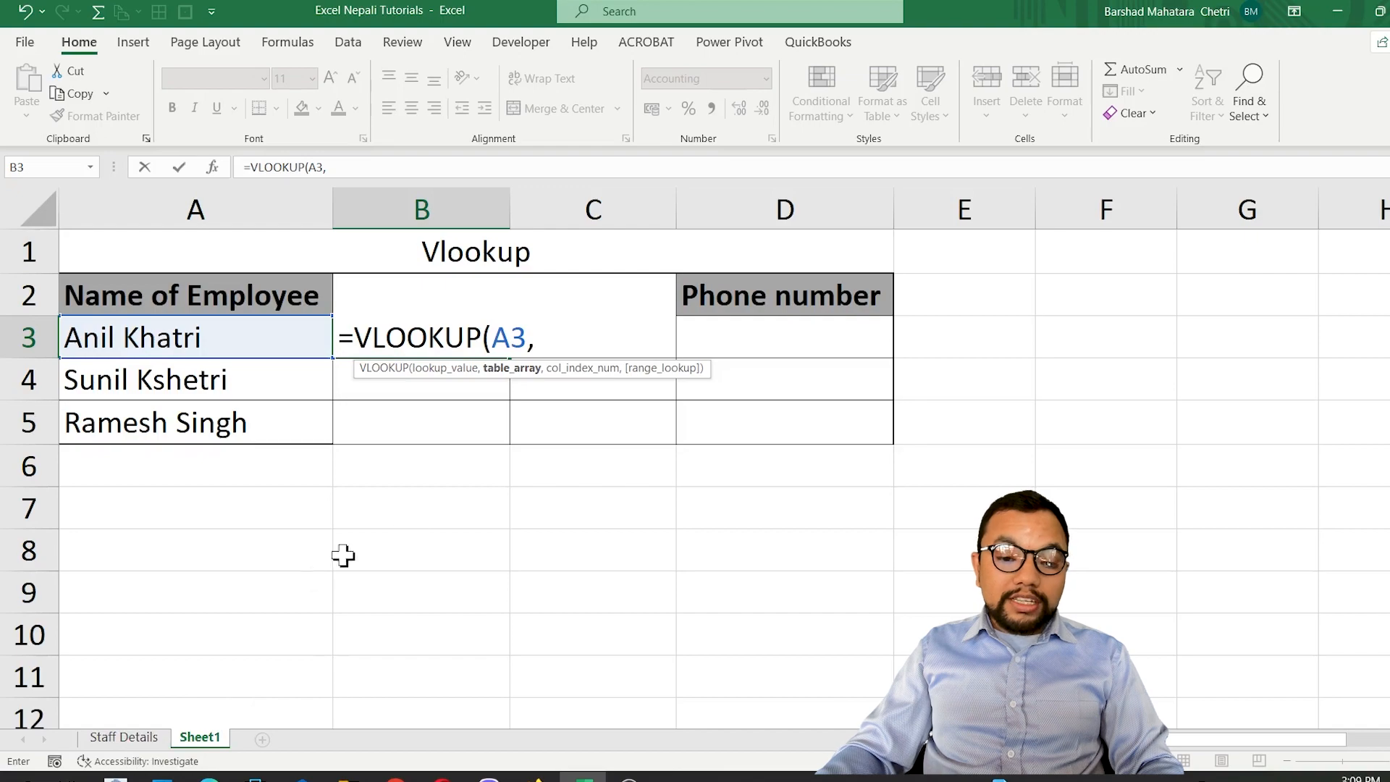
pyautogui.click(126, 736)
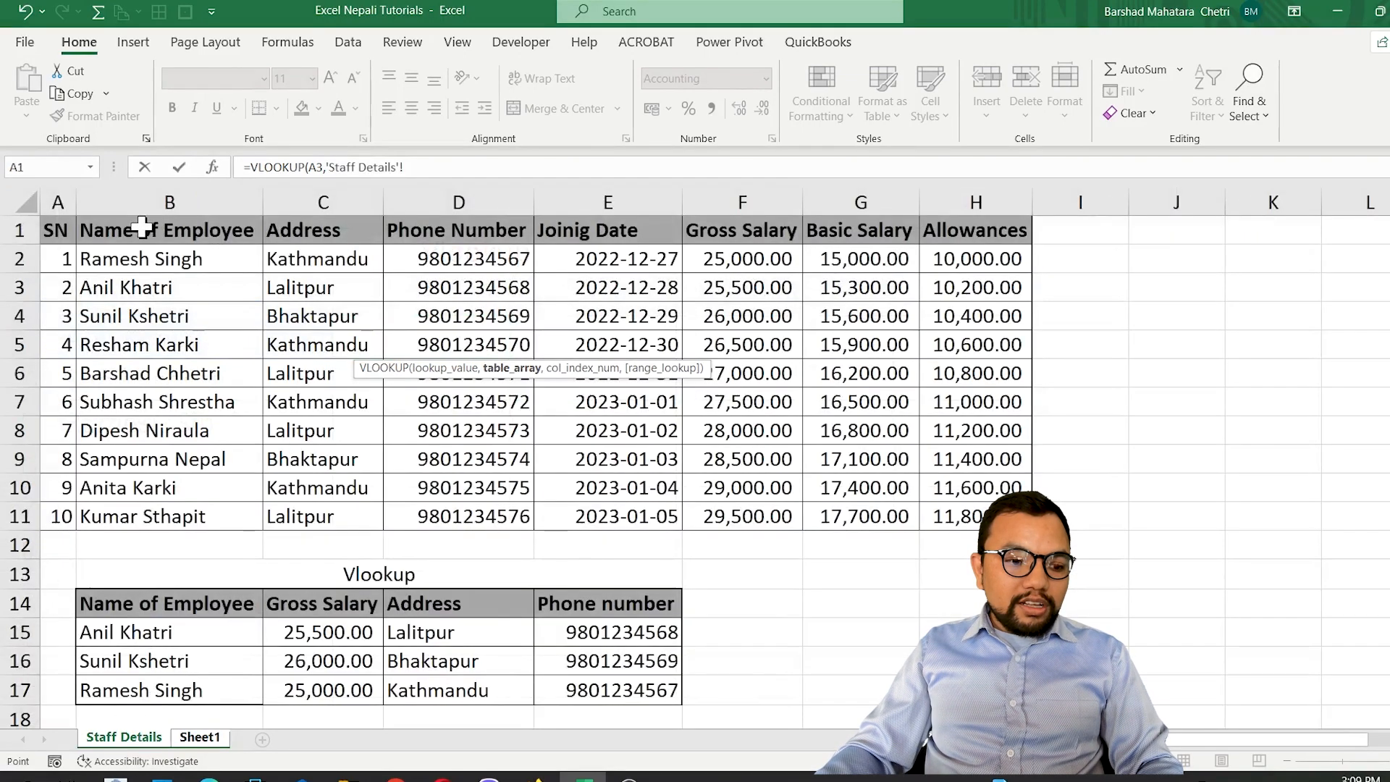
pyautogui.moveTo(140, 225); pyautogui.dragTo(987, 526)
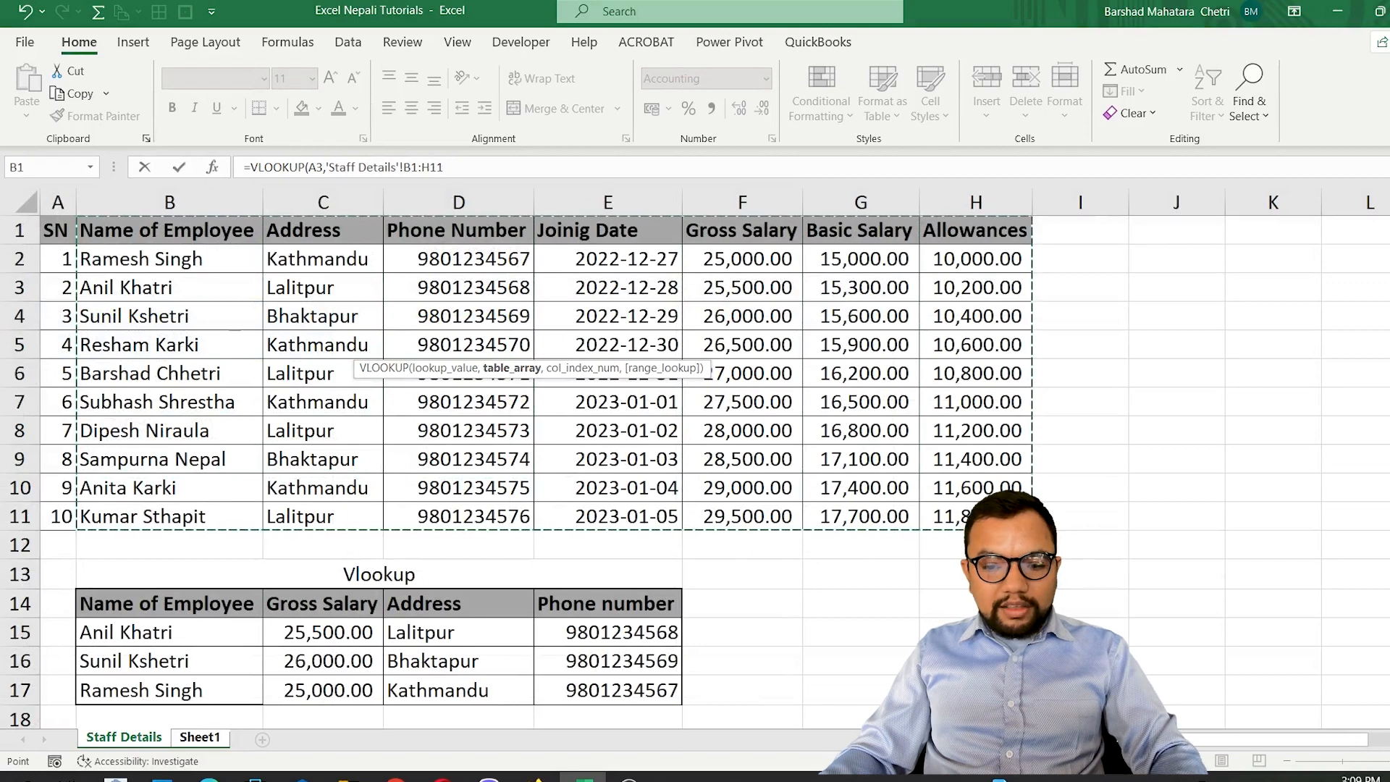
pyautogui.press('F4')
# Complete the B3 VLOOKUP with column index 5 and range_lookup 0, and copy it down through B5.
pyautogui.write(',5')
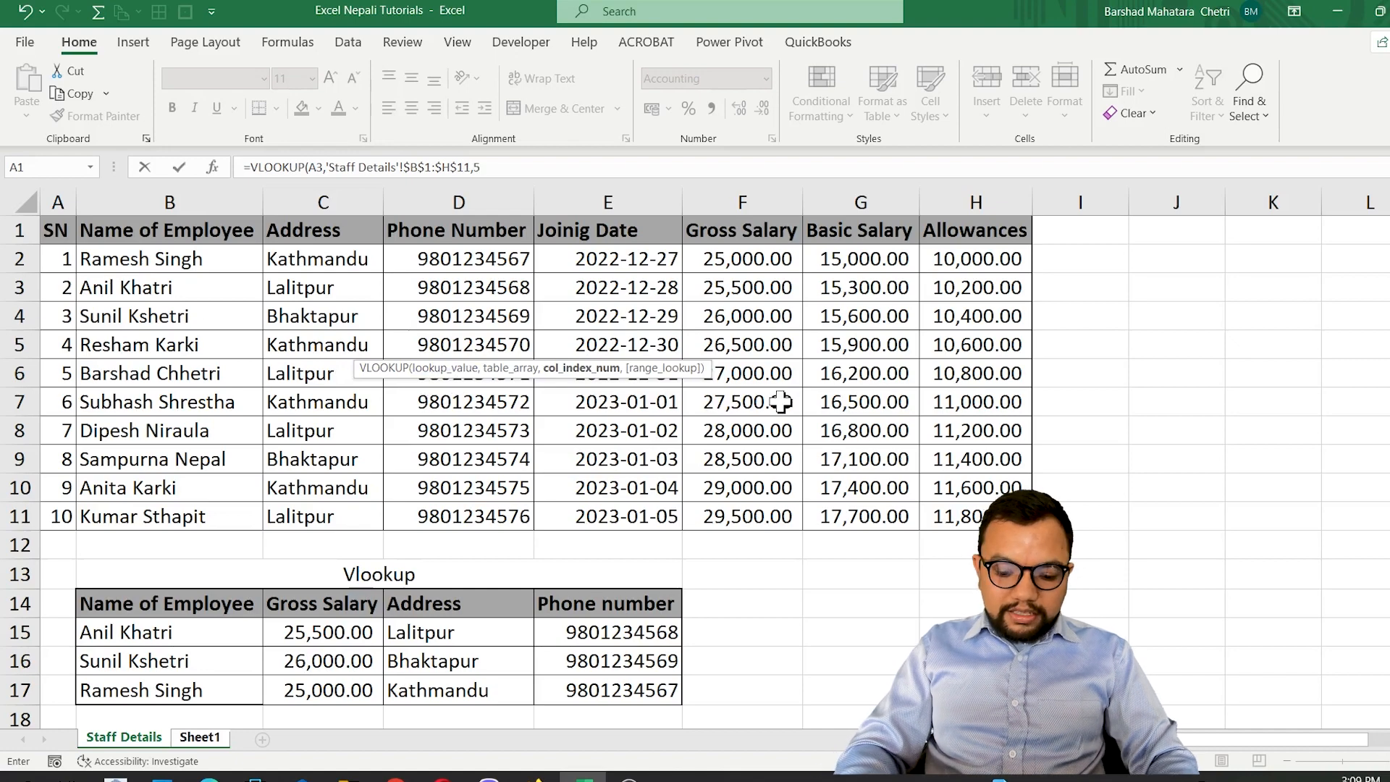
pyautogui.write(',0')
pyautogui.press('Return')
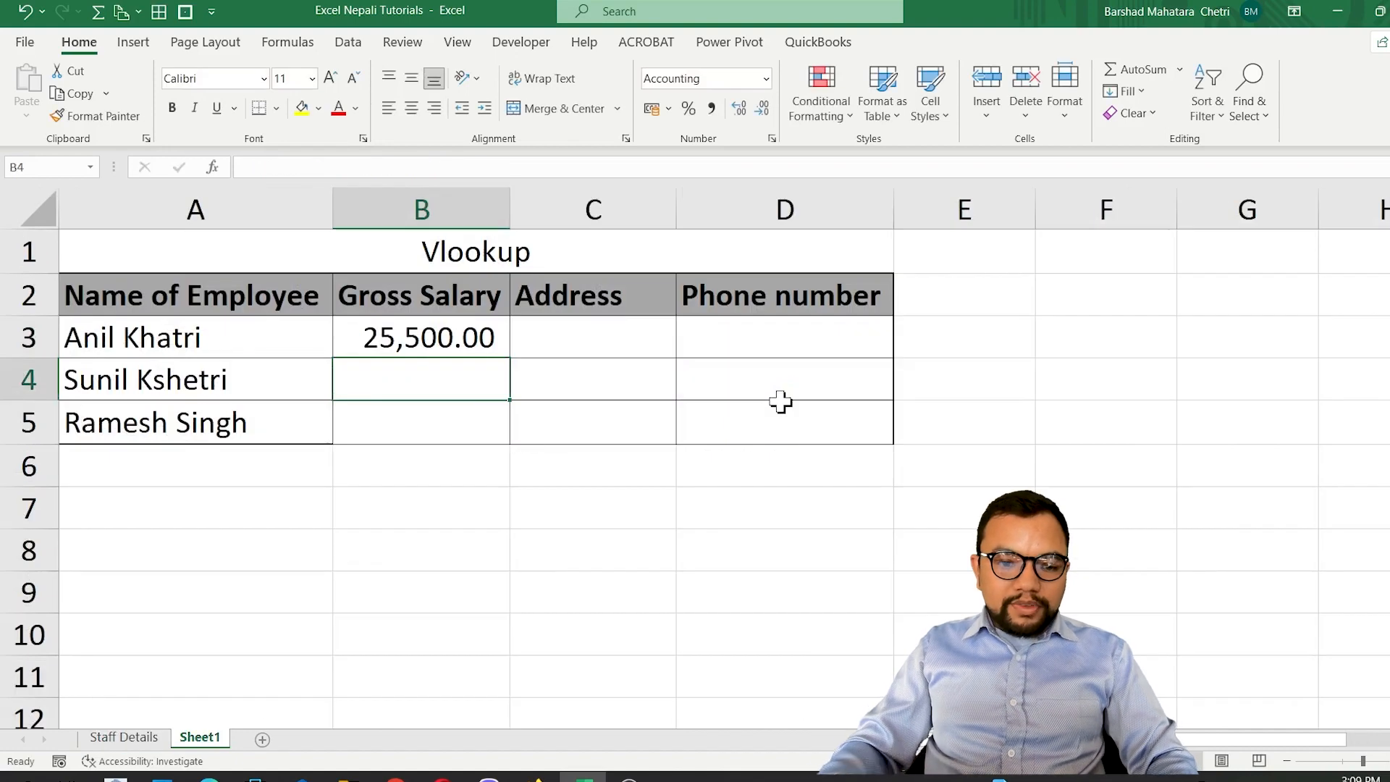
pyautogui.click(463, 344)
pyautogui.moveTo(513, 363); pyautogui.dragTo(506, 436)
# Start a VLOOKUP formula in C3 with A3 as lookup value and the absolute range 'Staff Details'!$B$1:$C$11 as table array.
pyautogui.click(567, 351)
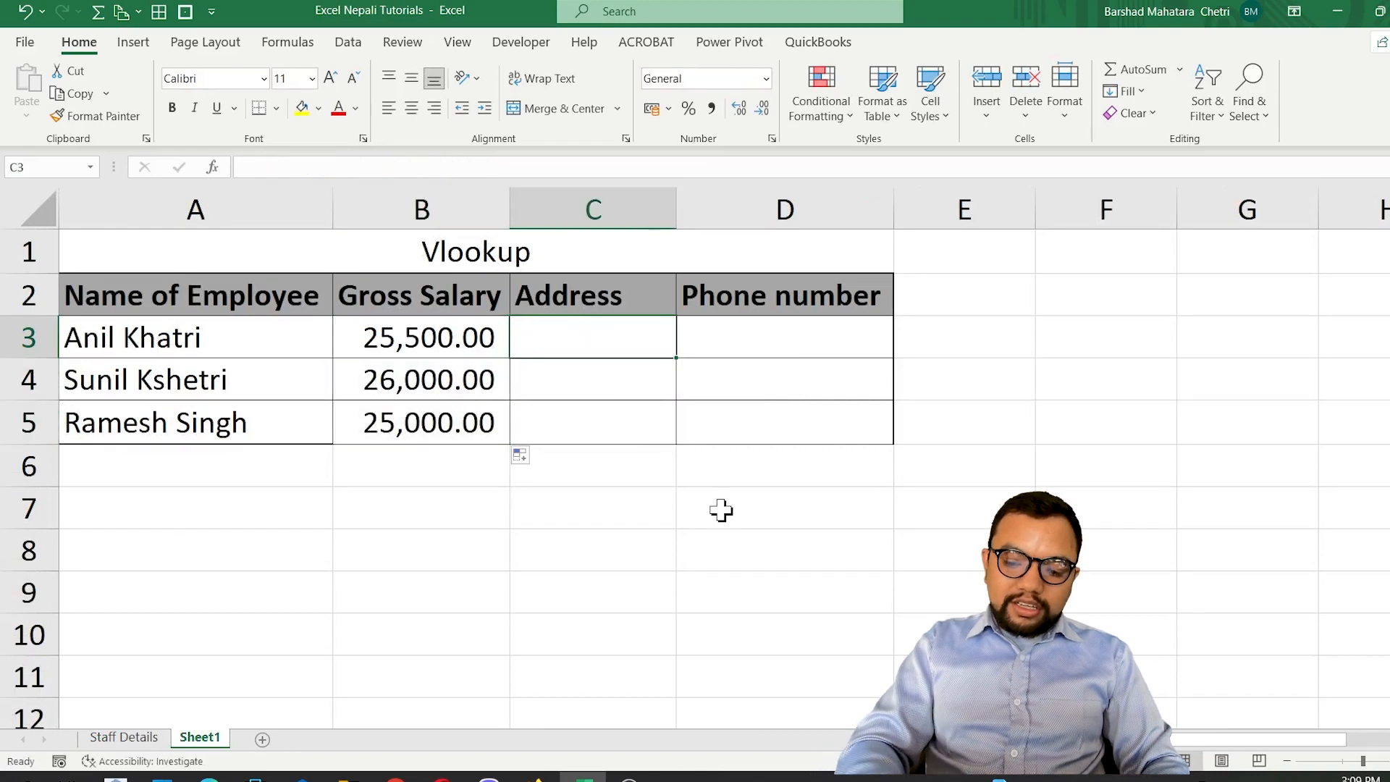
pyautogui.write('=')
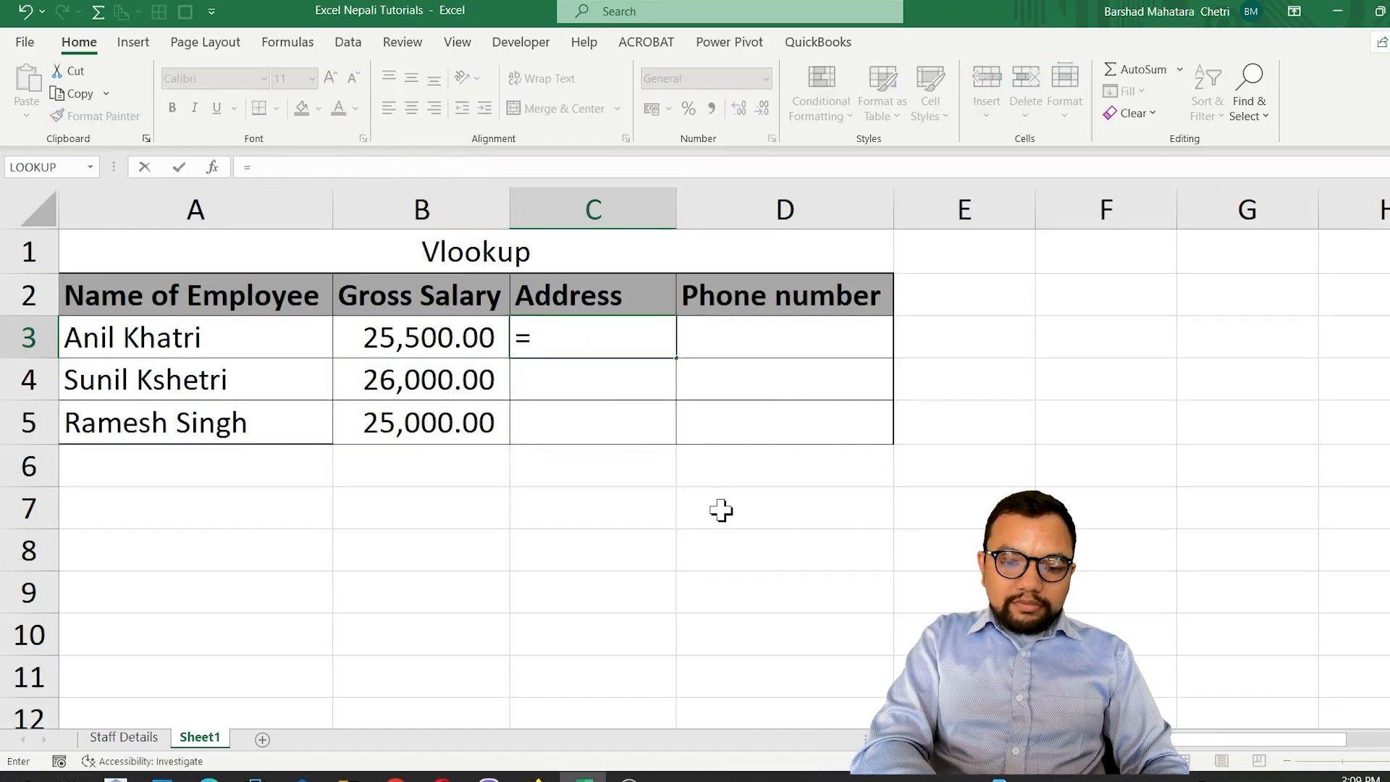
pyautogui.write('vlo')
pyautogui.press('Tab')
pyautogui.press('Left')
pyautogui.press('Left')
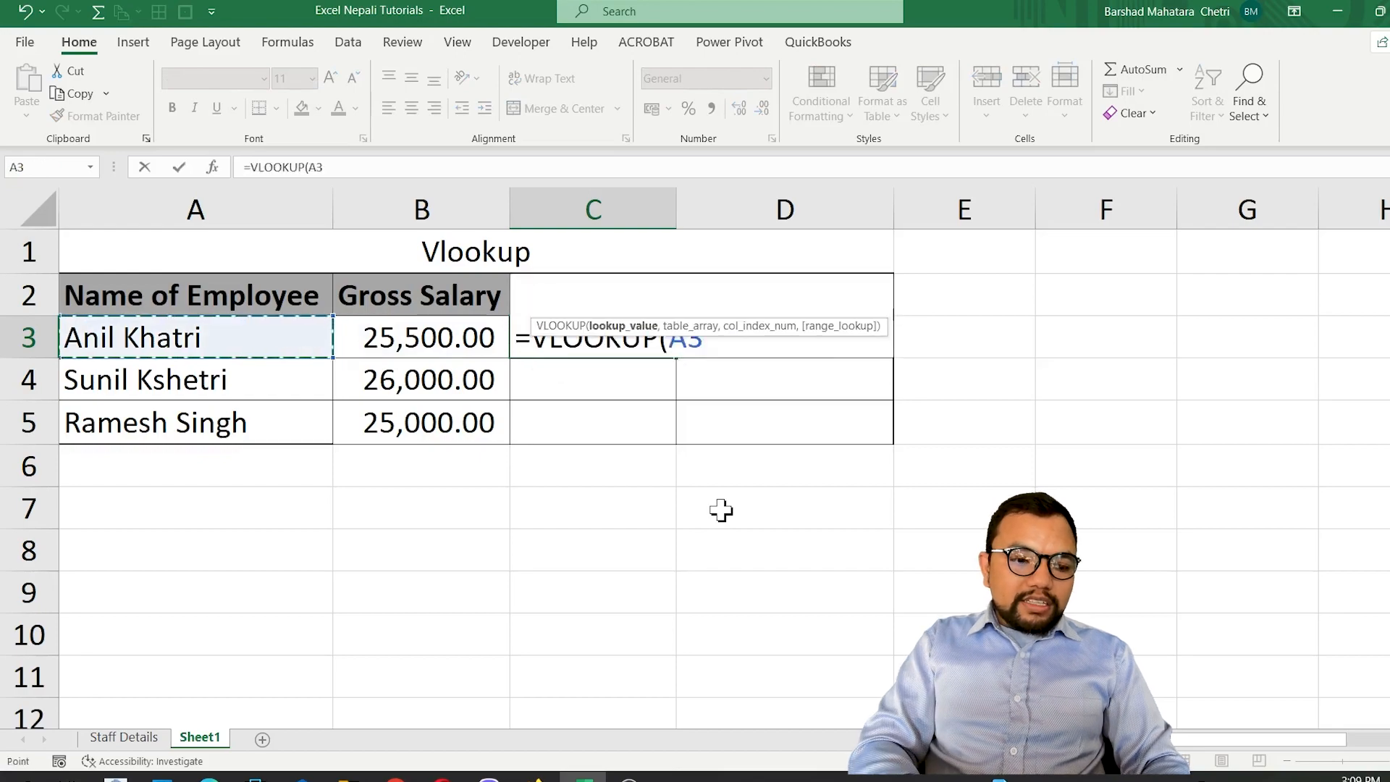
pyautogui.write(',')
pyautogui.click(133, 736)
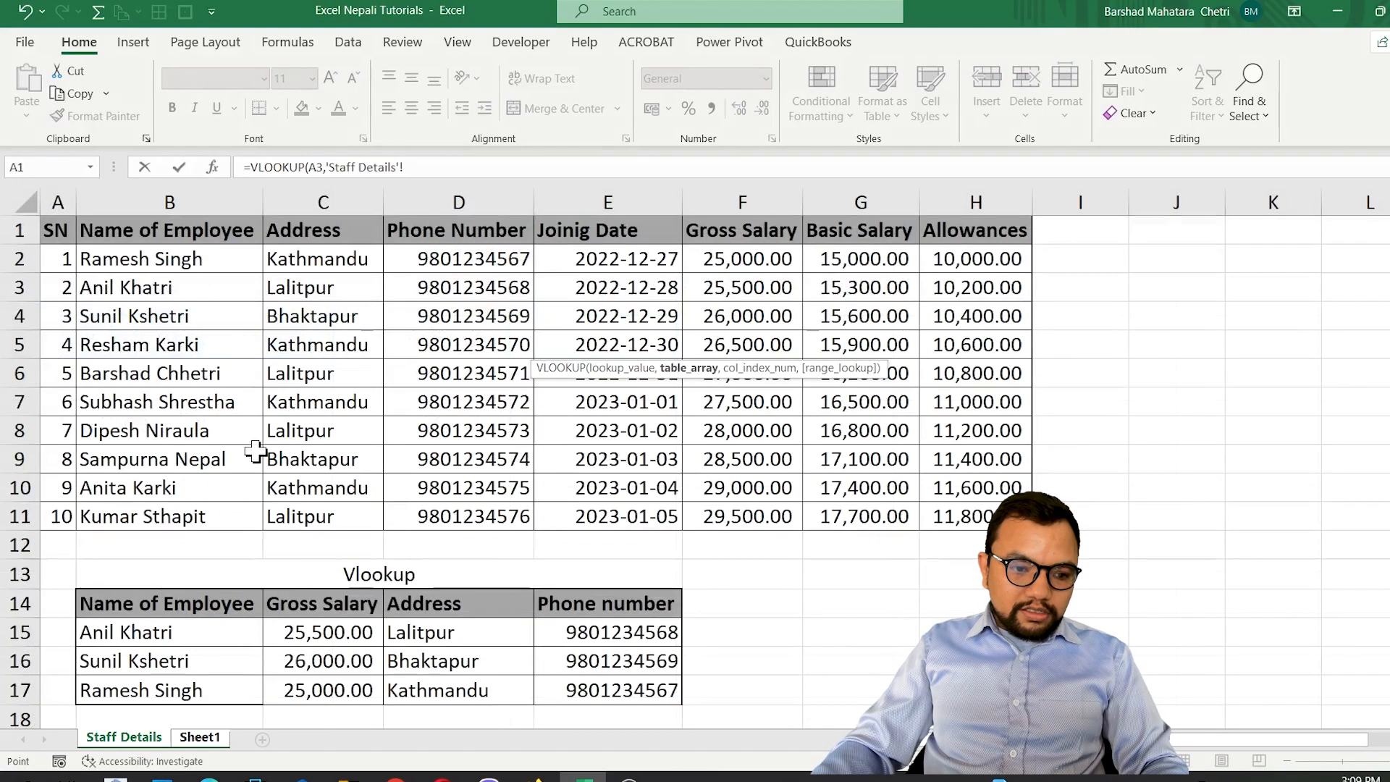
pyautogui.moveTo(156, 236); pyautogui.dragTo(286, 517)
pyautogui.press('F4')
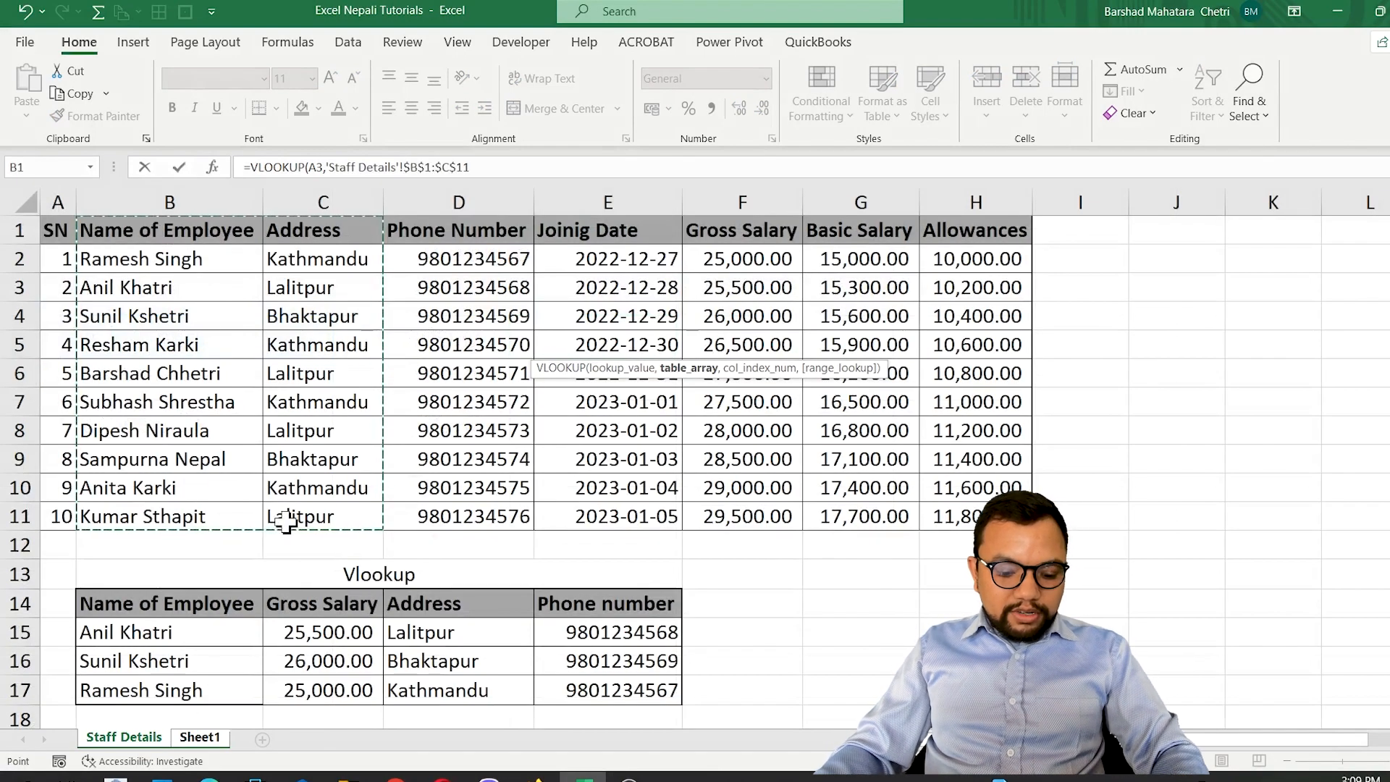
# Complete the C3 VLOOKUP with column index 2 and range_lookup 0, and copy it down through C5.
pyautogui.write(',2')
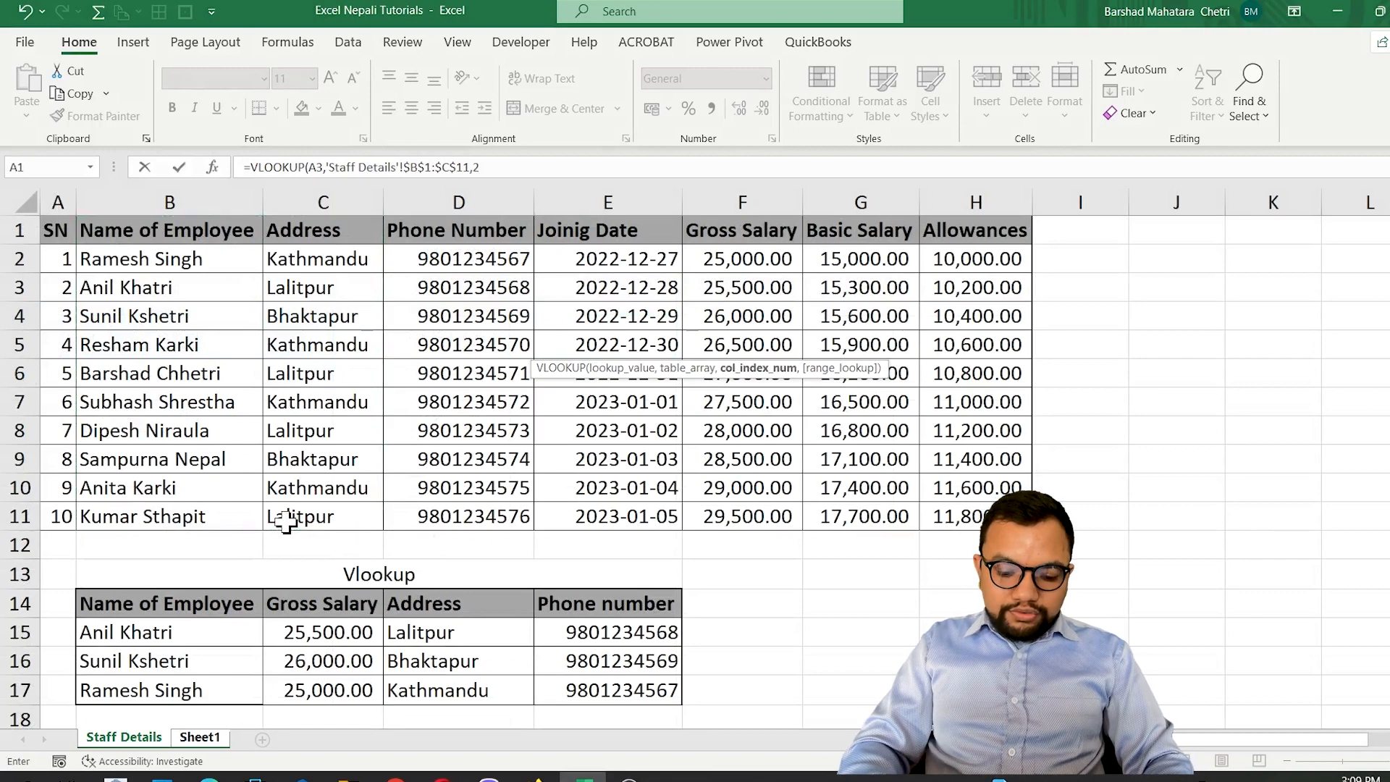
pyautogui.write(',0')
pyautogui.press('Return')
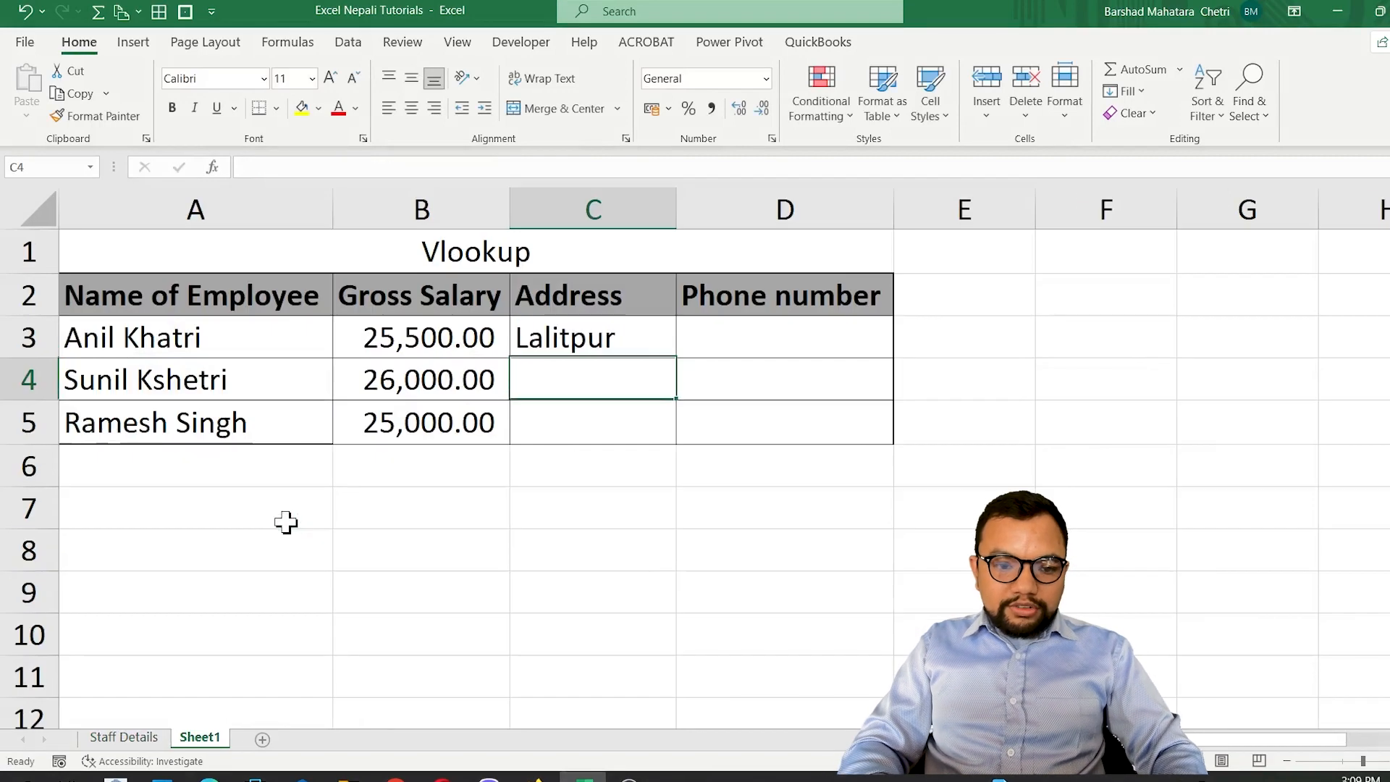
pyautogui.click(590, 322)
pyautogui.moveTo(675, 363); pyautogui.dragTo(660, 453)
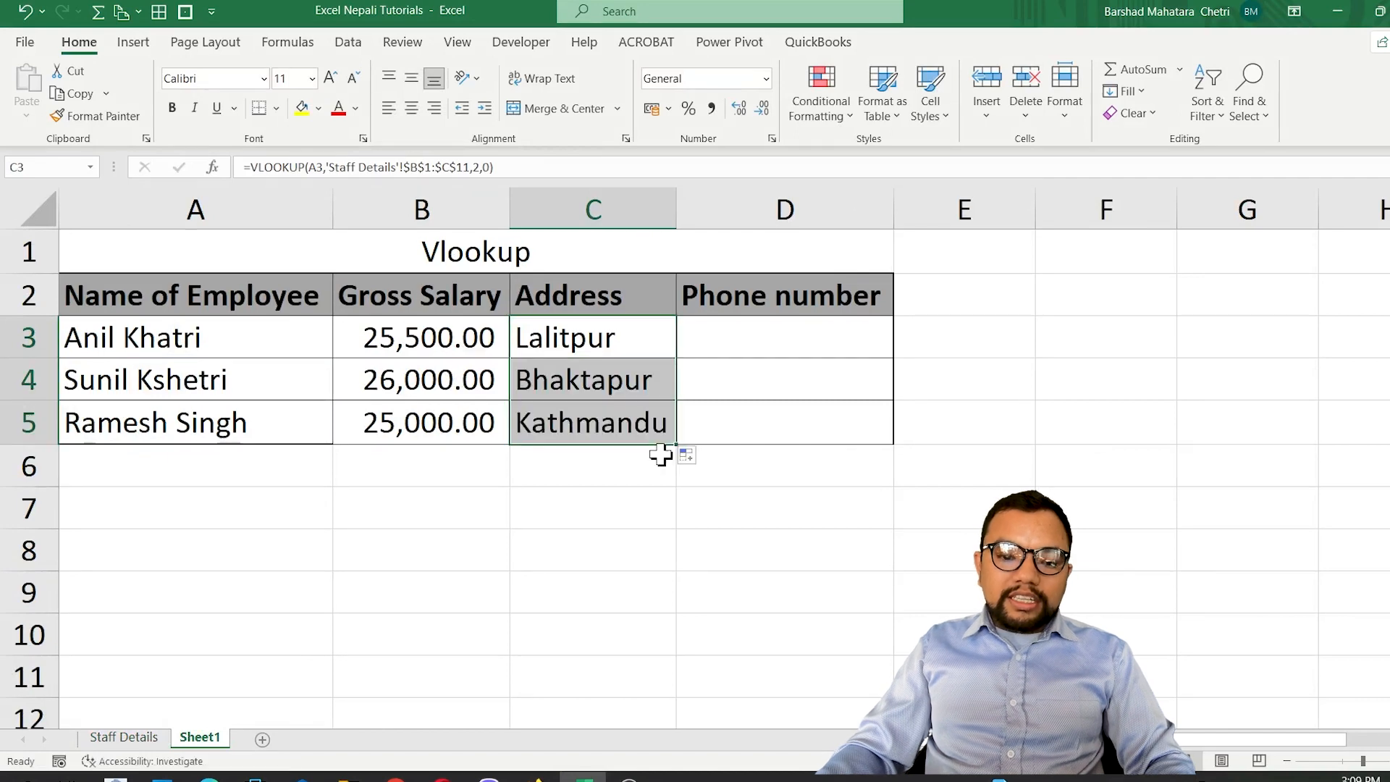
# Start a VLOOKUP formula in D3 with A3 as lookup value and the absolute range 'Staff Details'!$B$1:$D$11 as table array.
pyautogui.click(728, 333)
pyautogui.write('=')
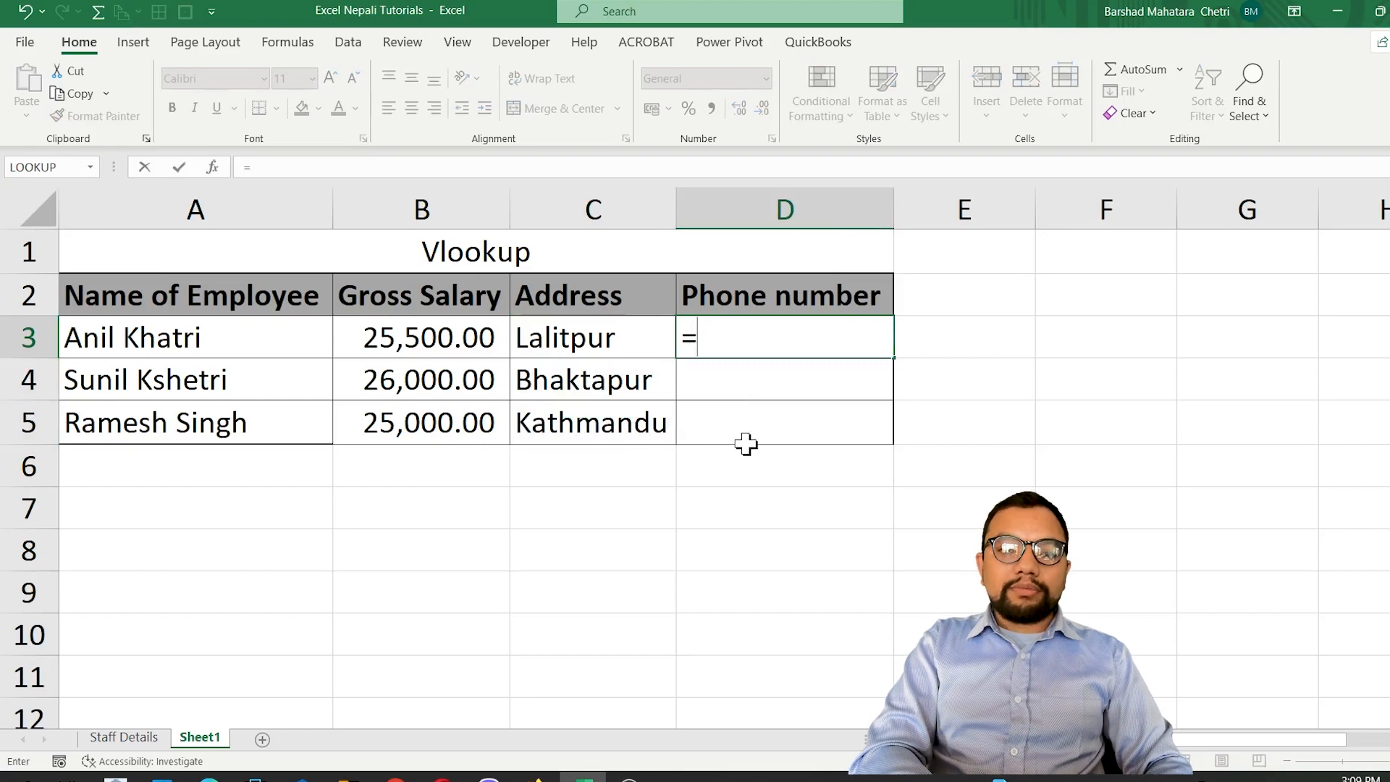
pyautogui.write('vloo')
pyautogui.press('Tab')
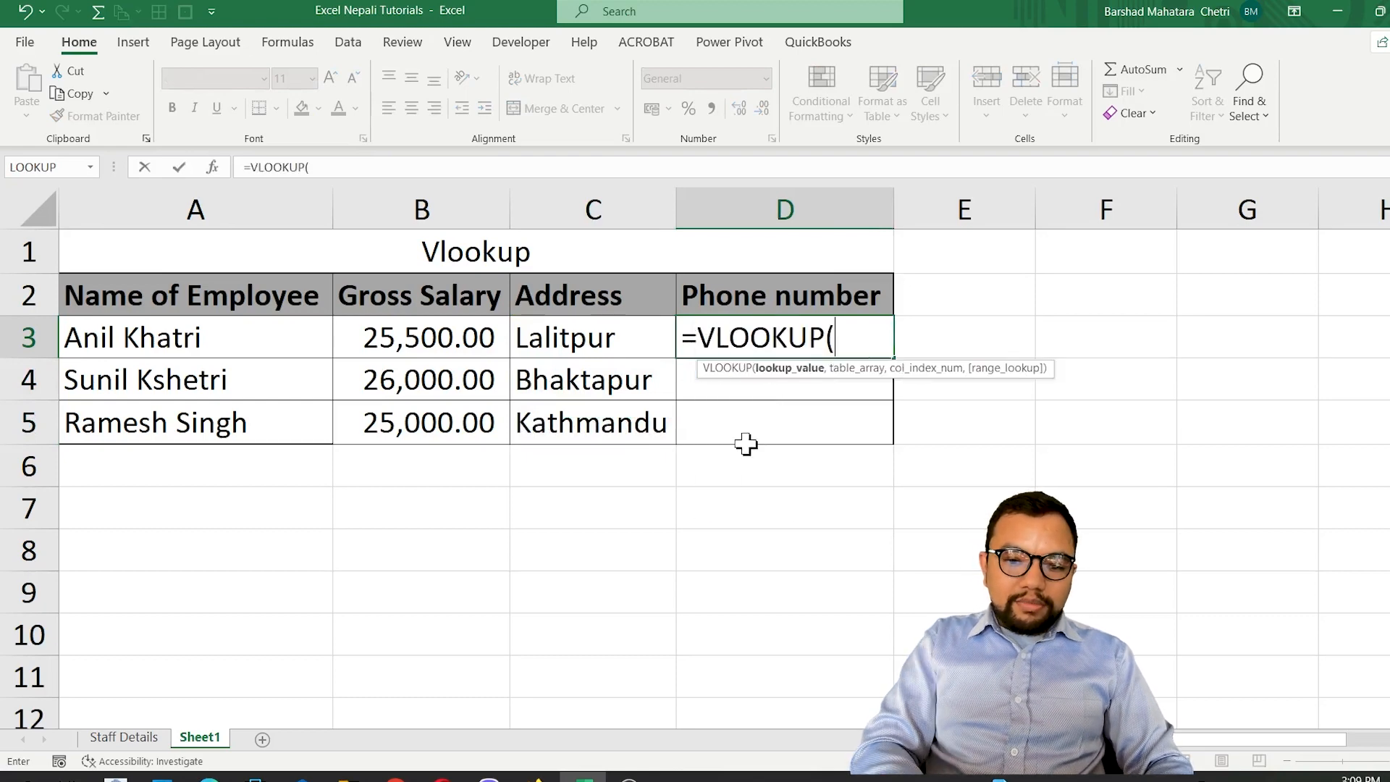
pyautogui.press('Left')
pyautogui.press('Left')
pyautogui.press('Left')
pyautogui.write(',')
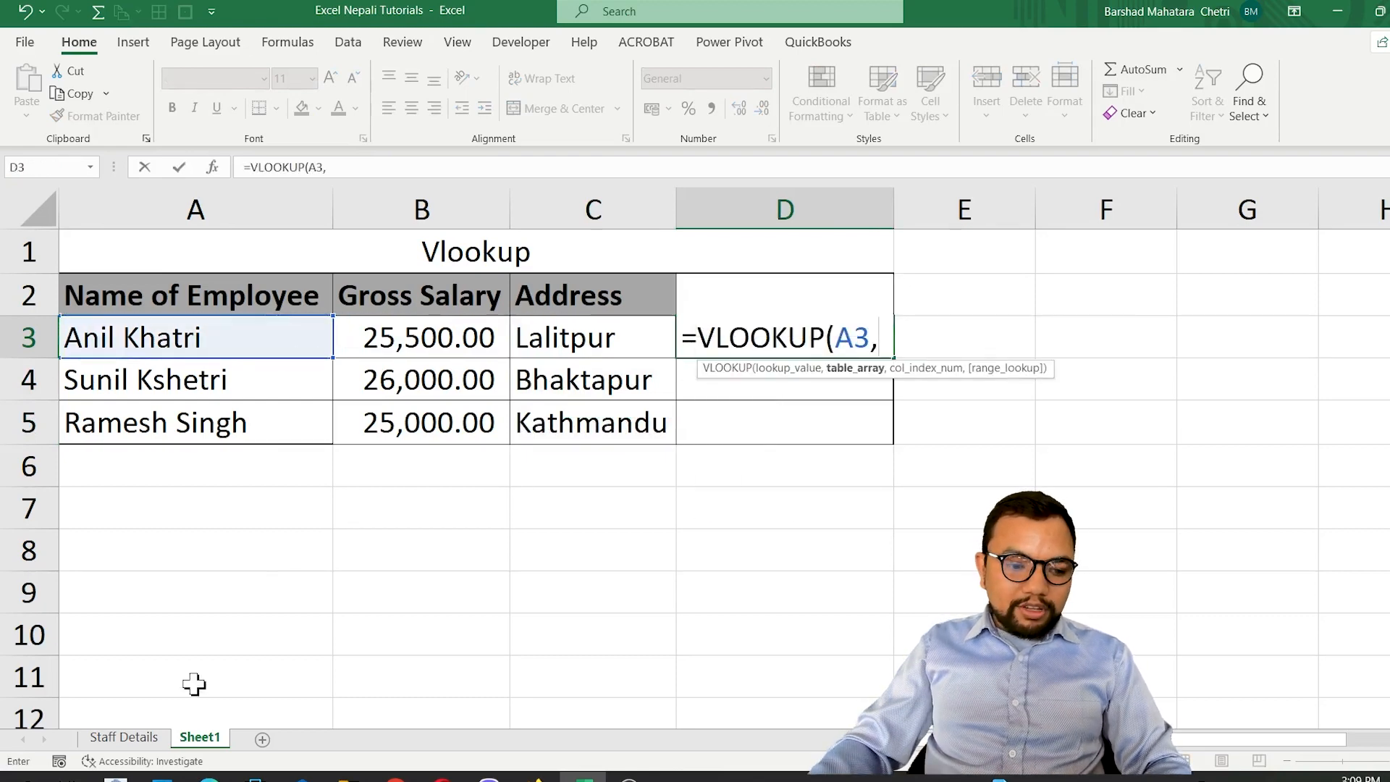
pyautogui.click(128, 742)
pyautogui.moveTo(118, 230); pyautogui.dragTo(520, 527)
pyautogui.press('F4')
# Complete the D3 VLOOKUP with column index 3 and range_lookup 0, and copy it down through D5.
pyautogui.write(',')
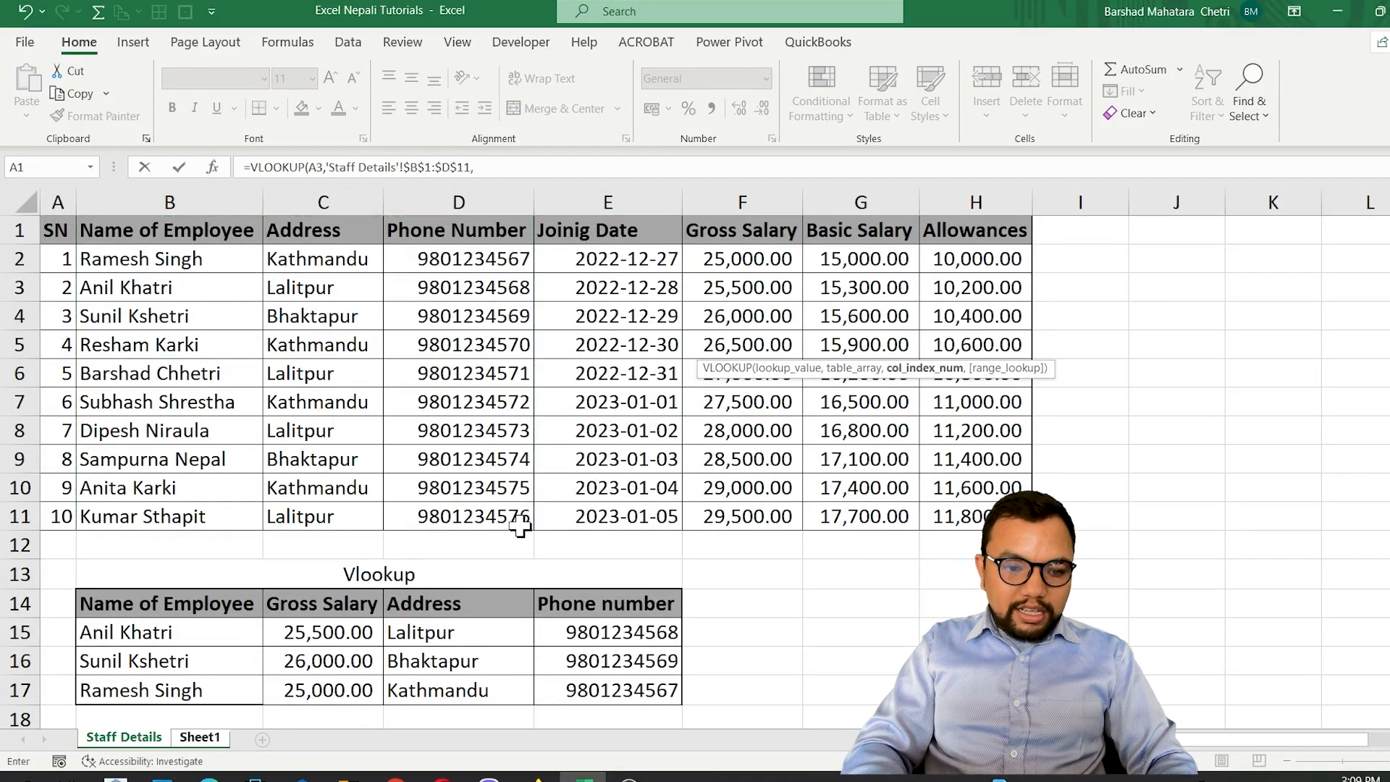
pyautogui.write('3,0')
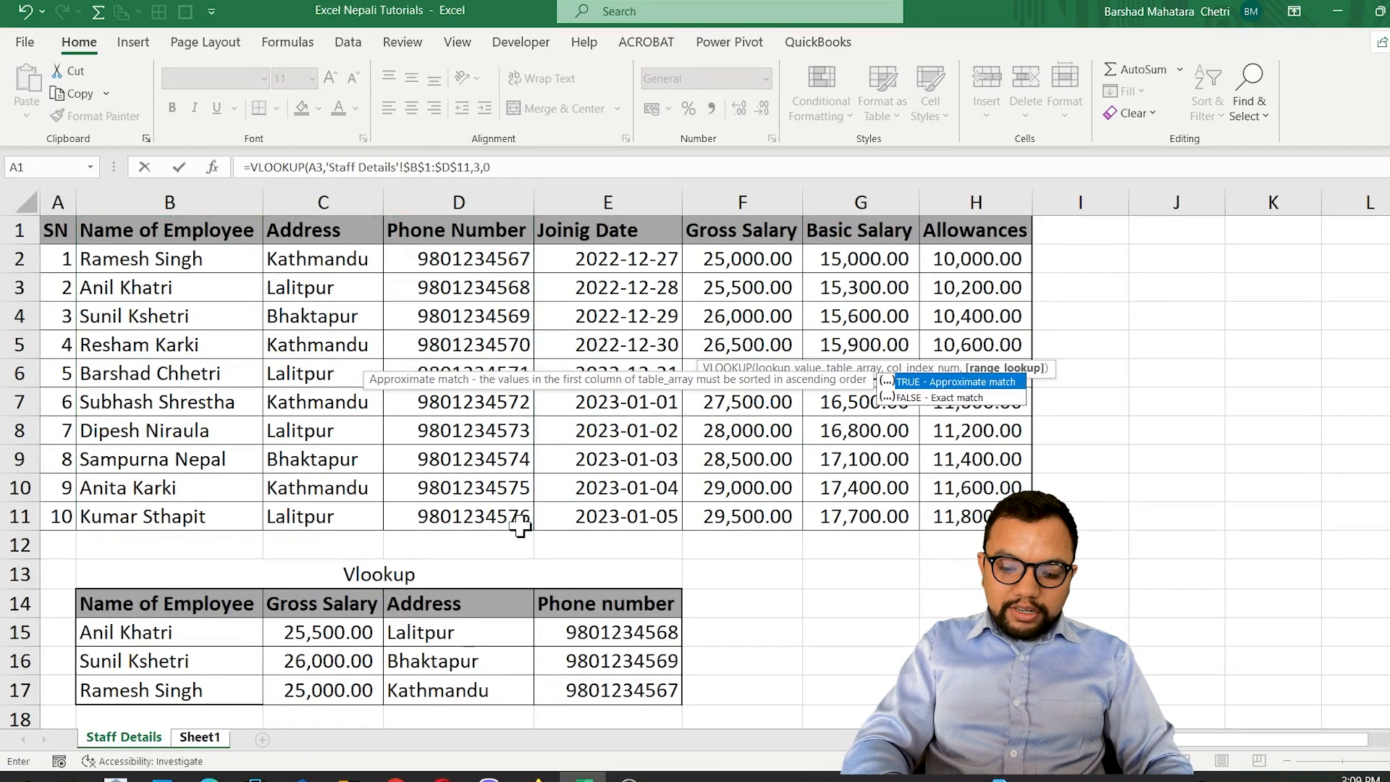
pyautogui.press('Return')
pyautogui.press('Up')
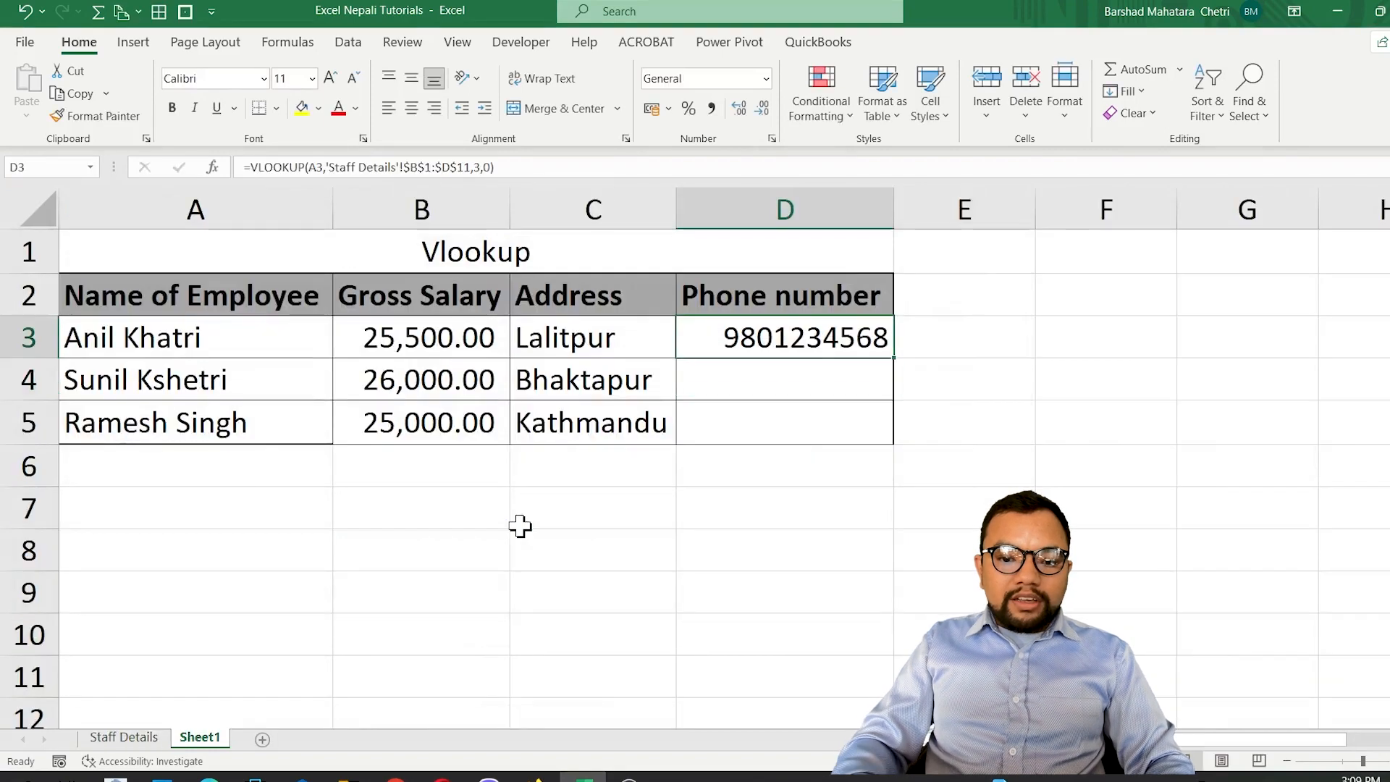
pyautogui.moveTo(898, 360); pyautogui.dragTo(887, 441)
pyautogui.click(811, 416)
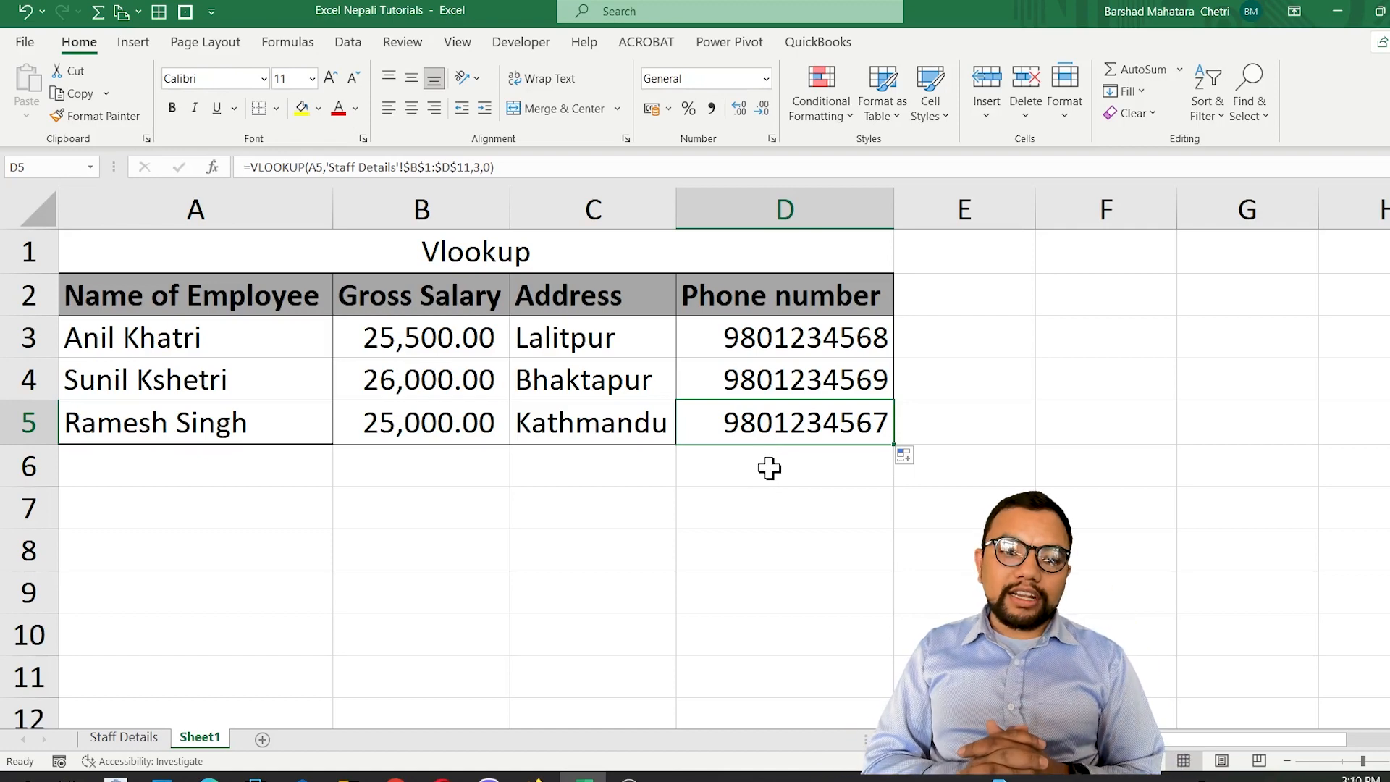
# Create a new blank workbook and paste the Vlookup table A1:D5 from Sheet1 of the tutorial workbook at its cell A1.
pyautogui.click(134, 738)
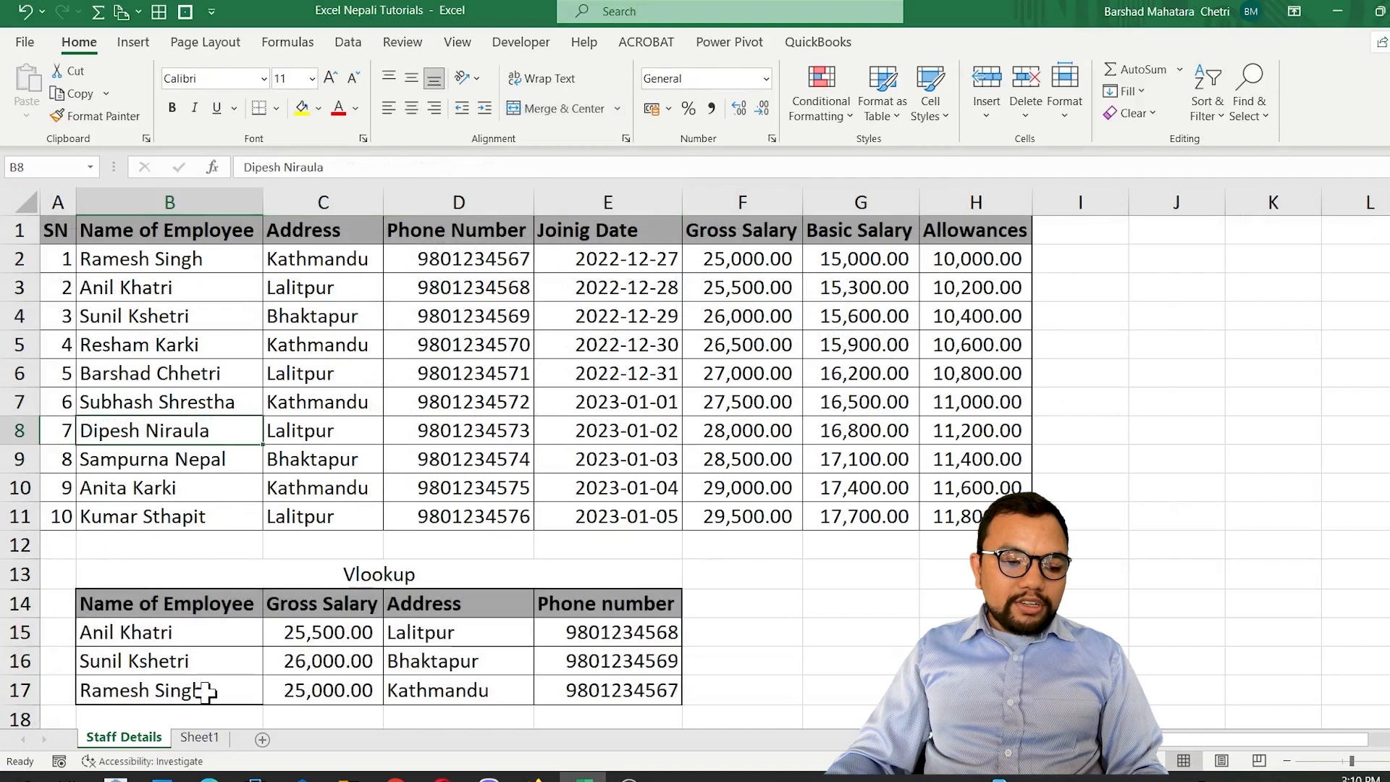
pyautogui.click(199, 737)
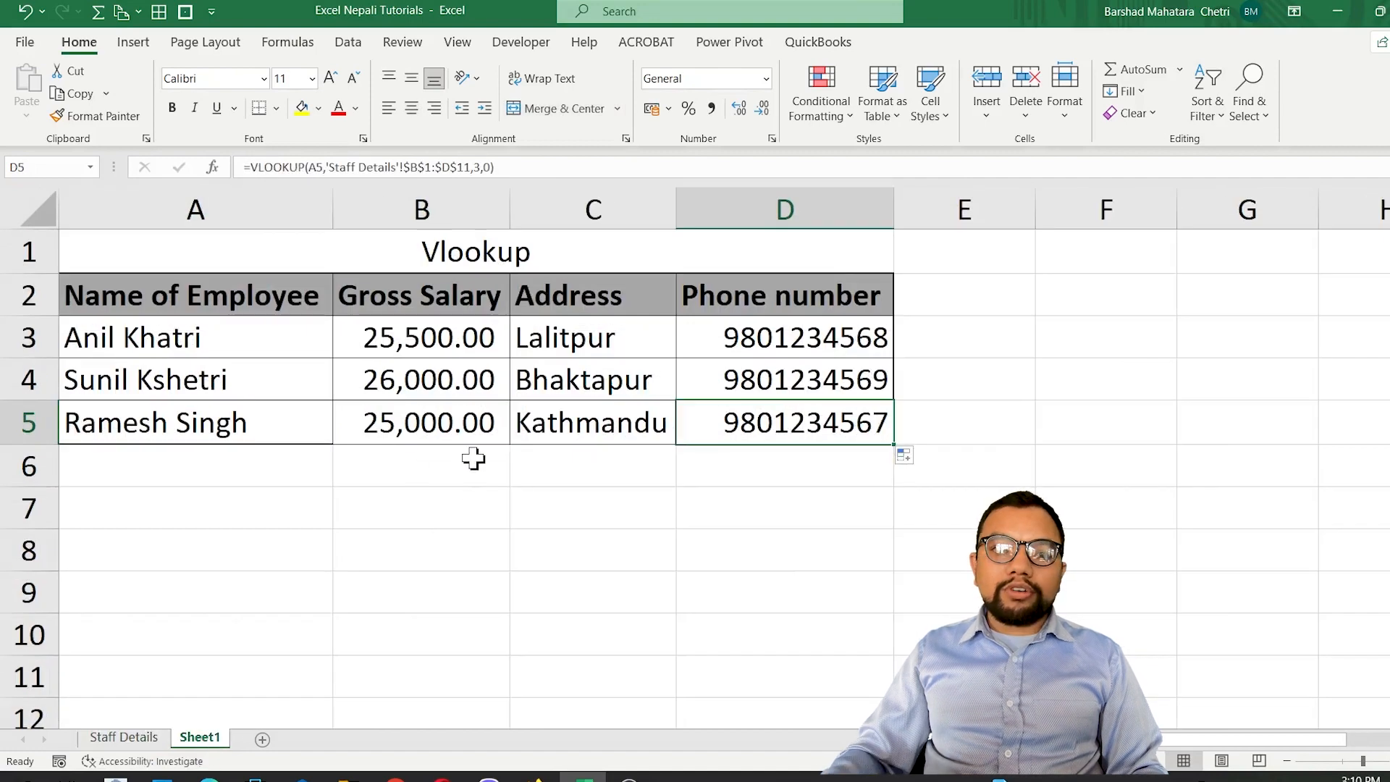
pyautogui.hotkey('ctrl', 'n')
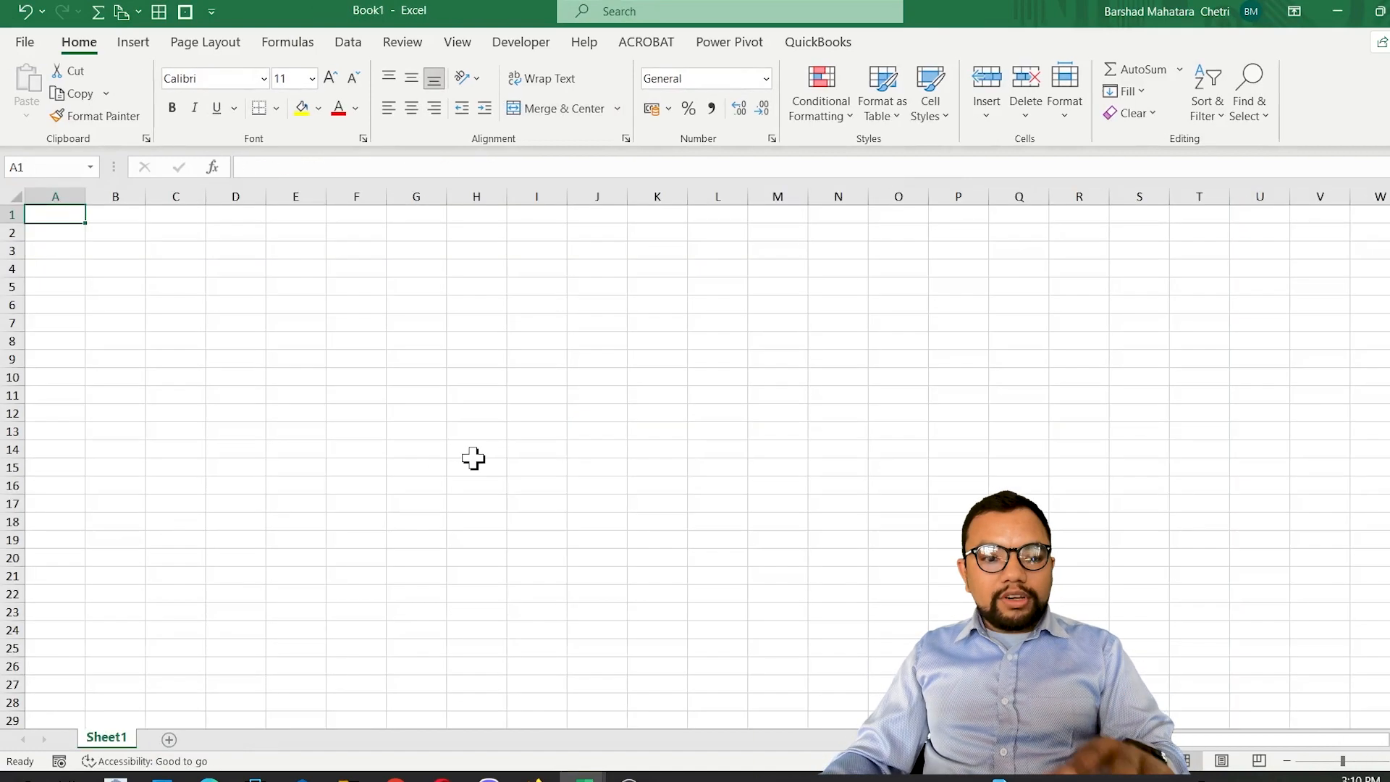
pyautogui.hotkey('ctrl', 'w')
pyautogui.click(84, 285)
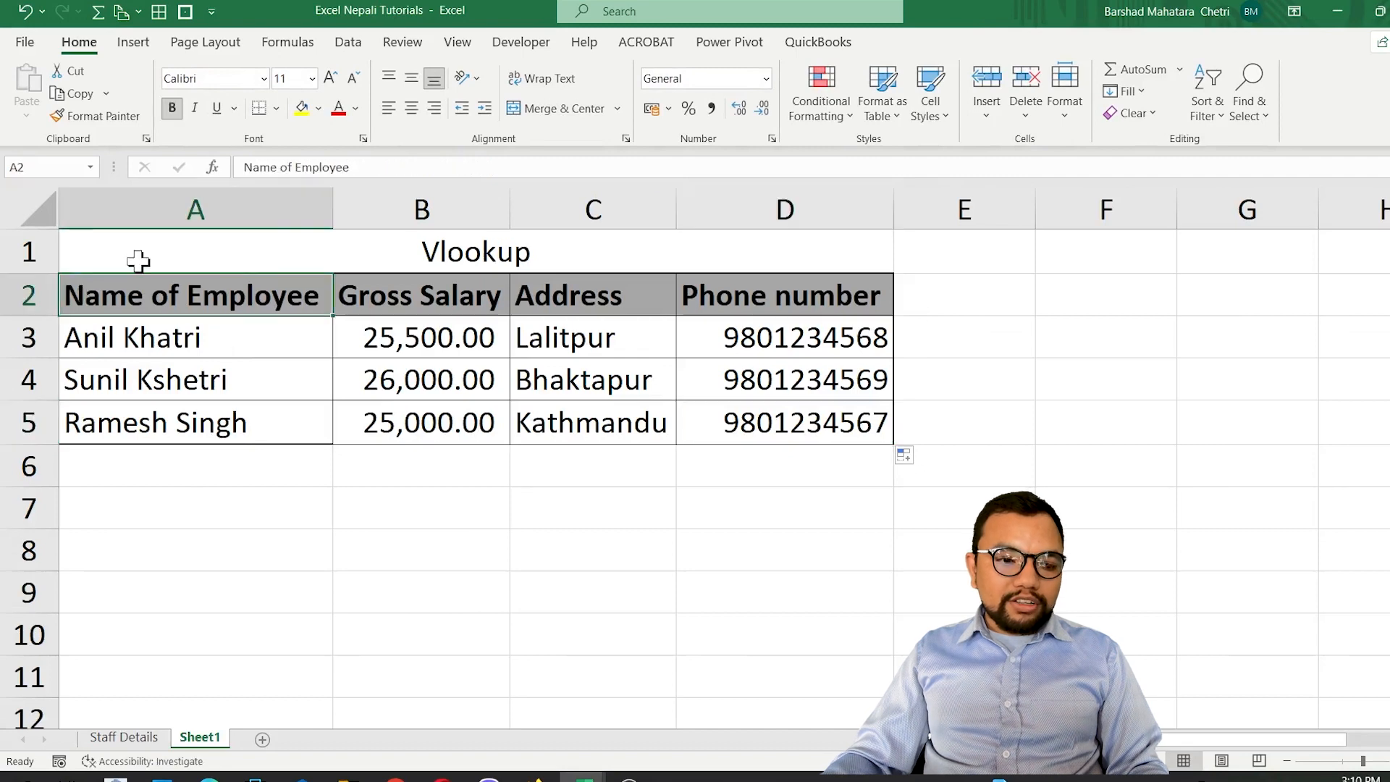
pyautogui.moveTo(136, 261); pyautogui.dragTo(303, 407)
pyautogui.hotkey('ctrl', 'c')
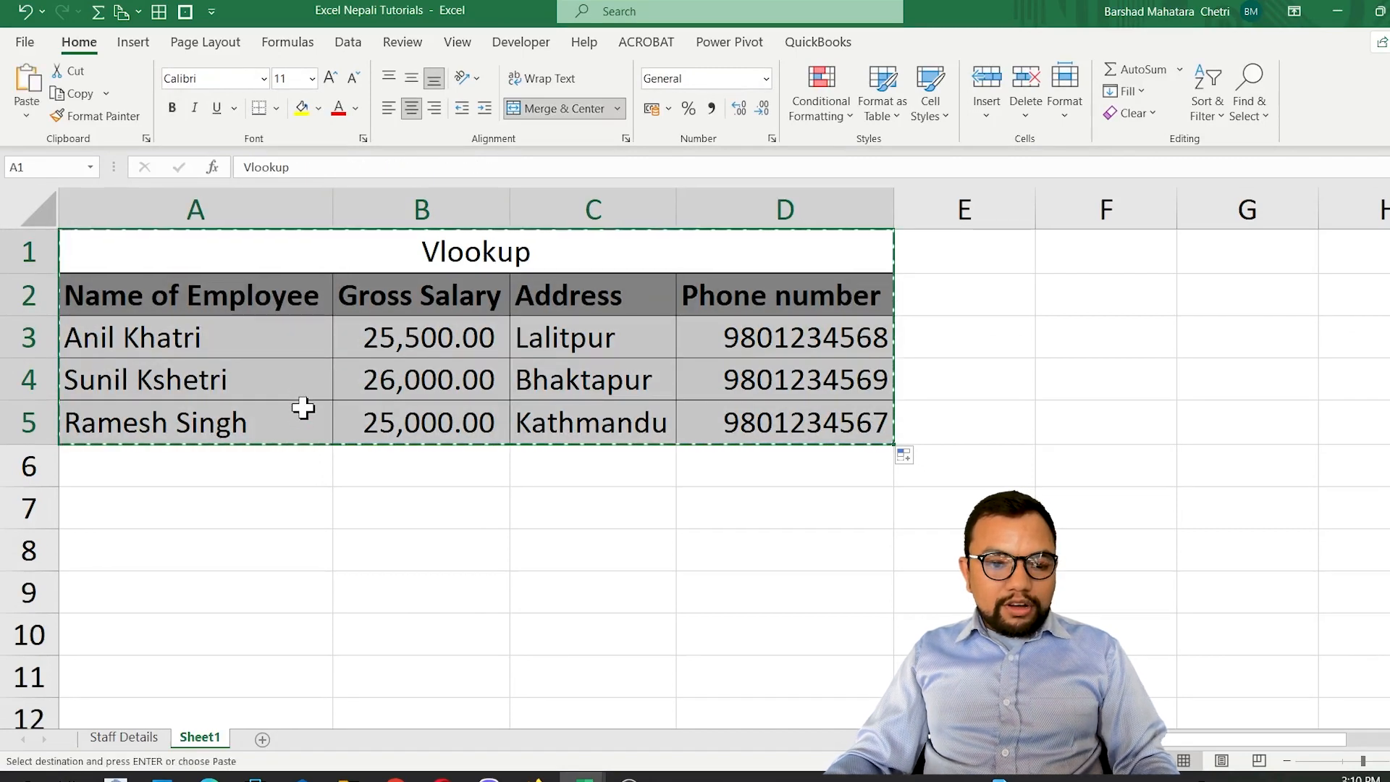
pyautogui.hotkey('ctrl', 'Tab')
pyautogui.hotkey('ctrl', 'v')
# Auto-fit the new workbook's column widths and clear the copied lookup formulas from B3:D5.
pyautogui.scroll(5, 335, 391)
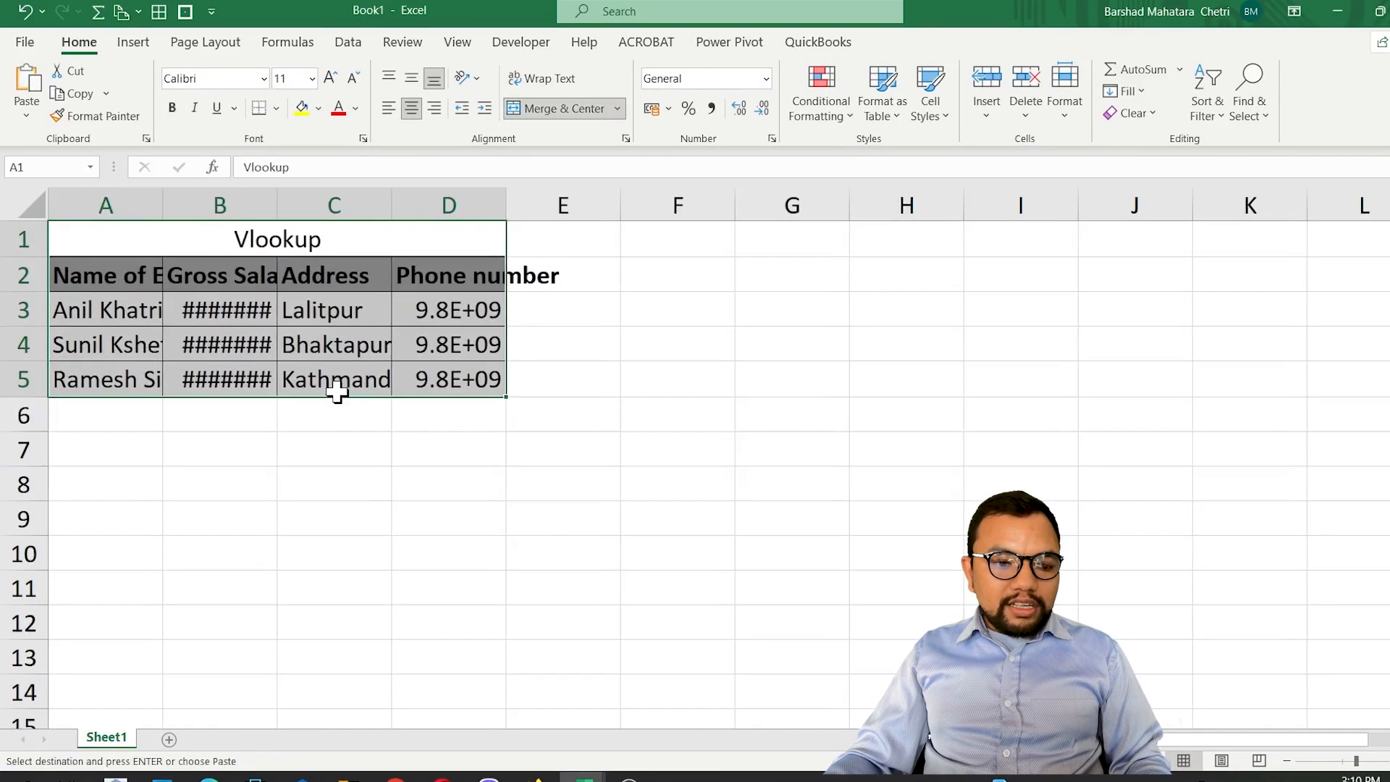
pyautogui.scroll(1, 335, 391)
pyautogui.click(22, 211)
pyautogui.moveTo(186, 210); pyautogui.dragTo(186, 210)
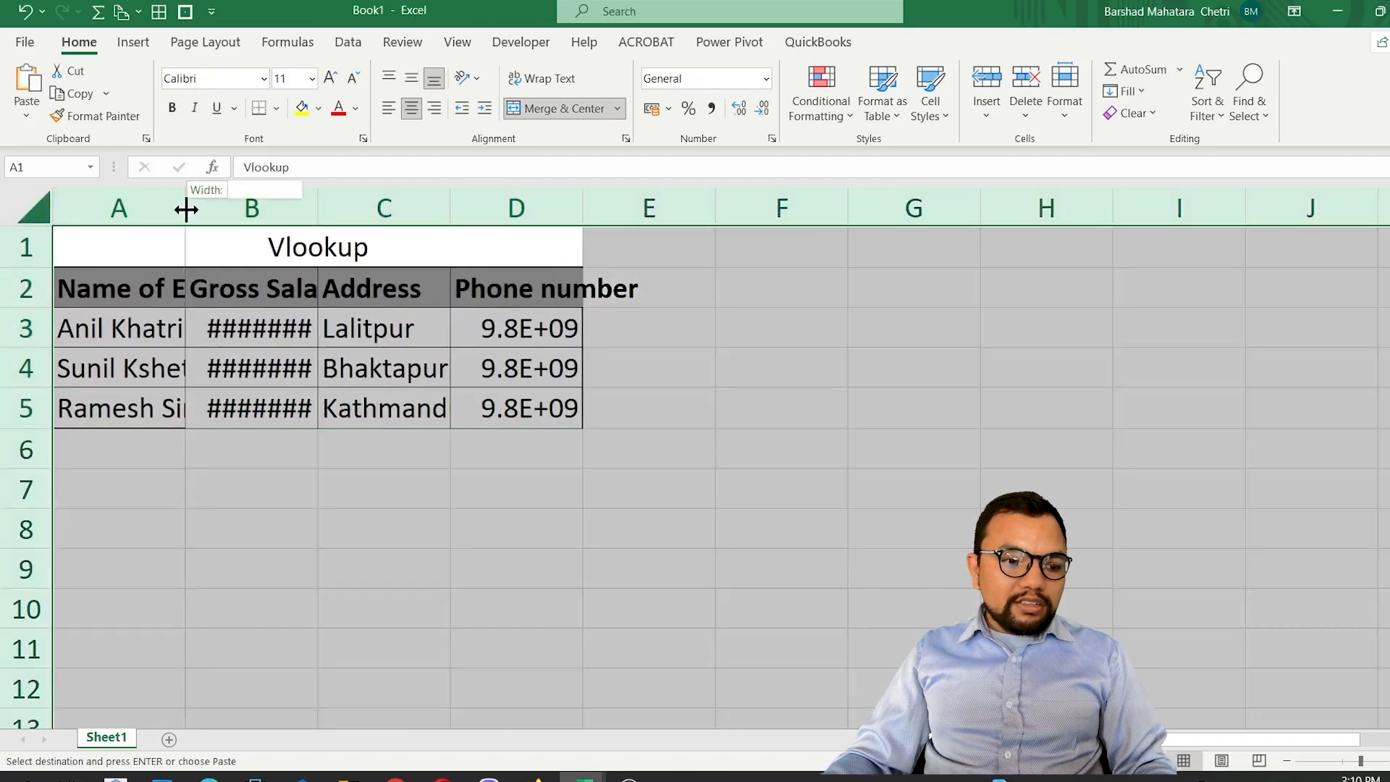
pyautogui.doubleClick(186, 210)
pyautogui.click(404, 327)
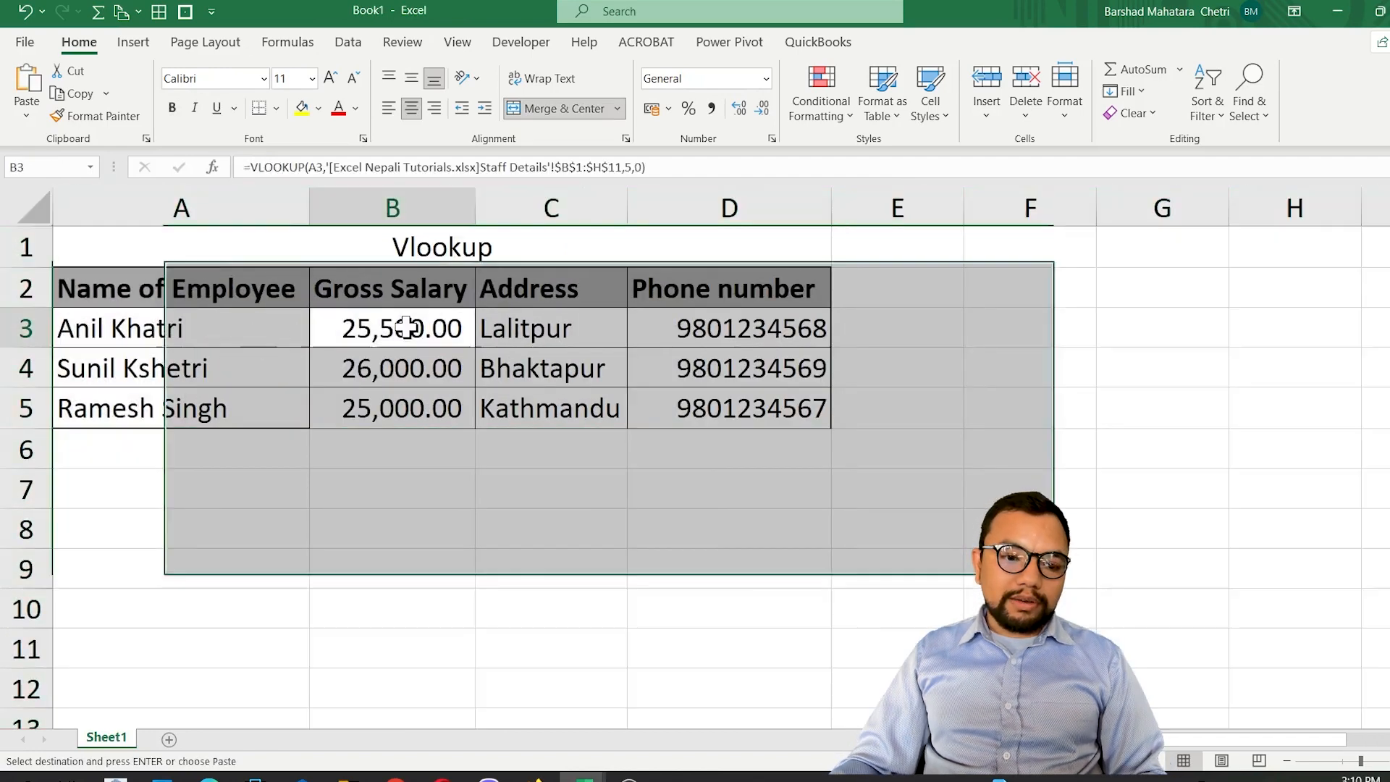
pyautogui.moveTo(414, 327); pyautogui.dragTo(811, 401)
pyautogui.press('Delete')
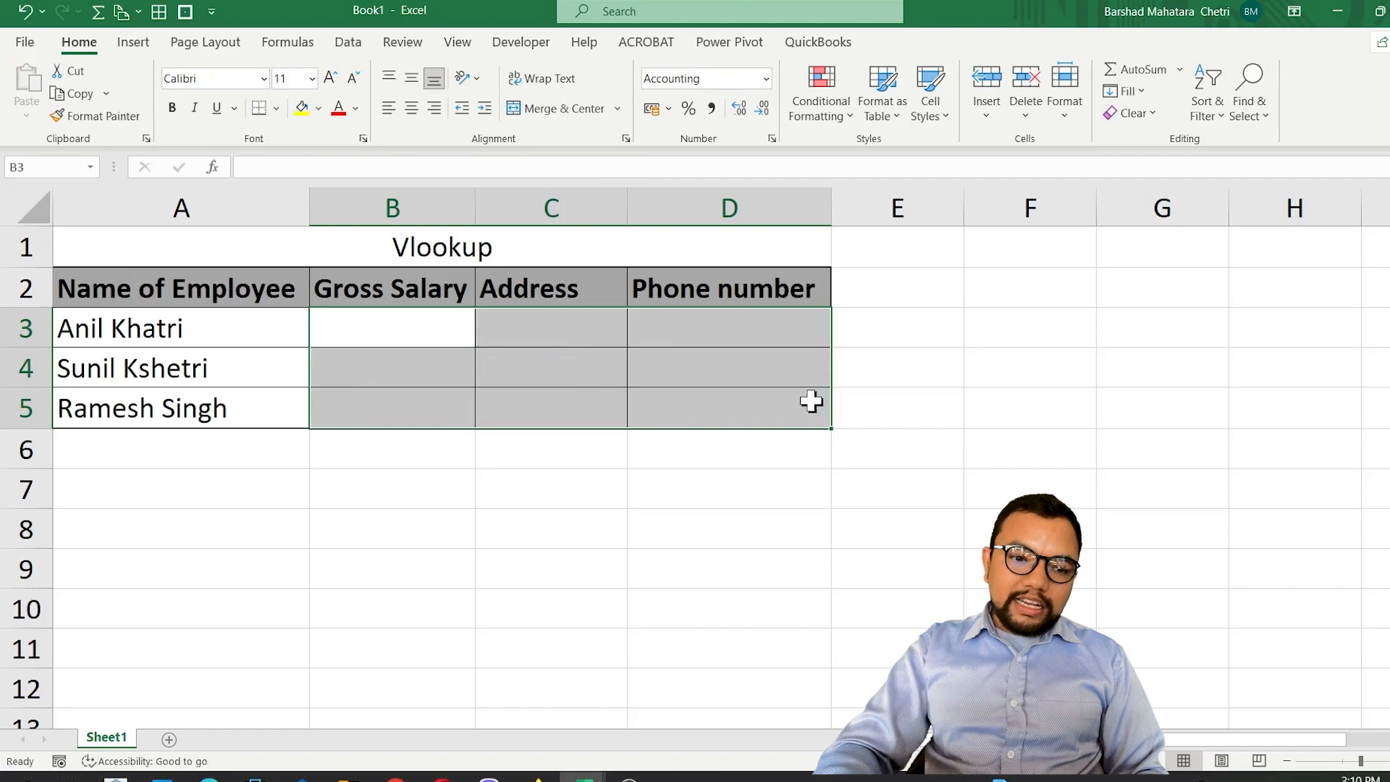
# Start a VLOOKUP formula in B3 of the new workbook with A3 as the lookup value.
pyautogui.click(463, 331)
pyautogui.write('=vl')
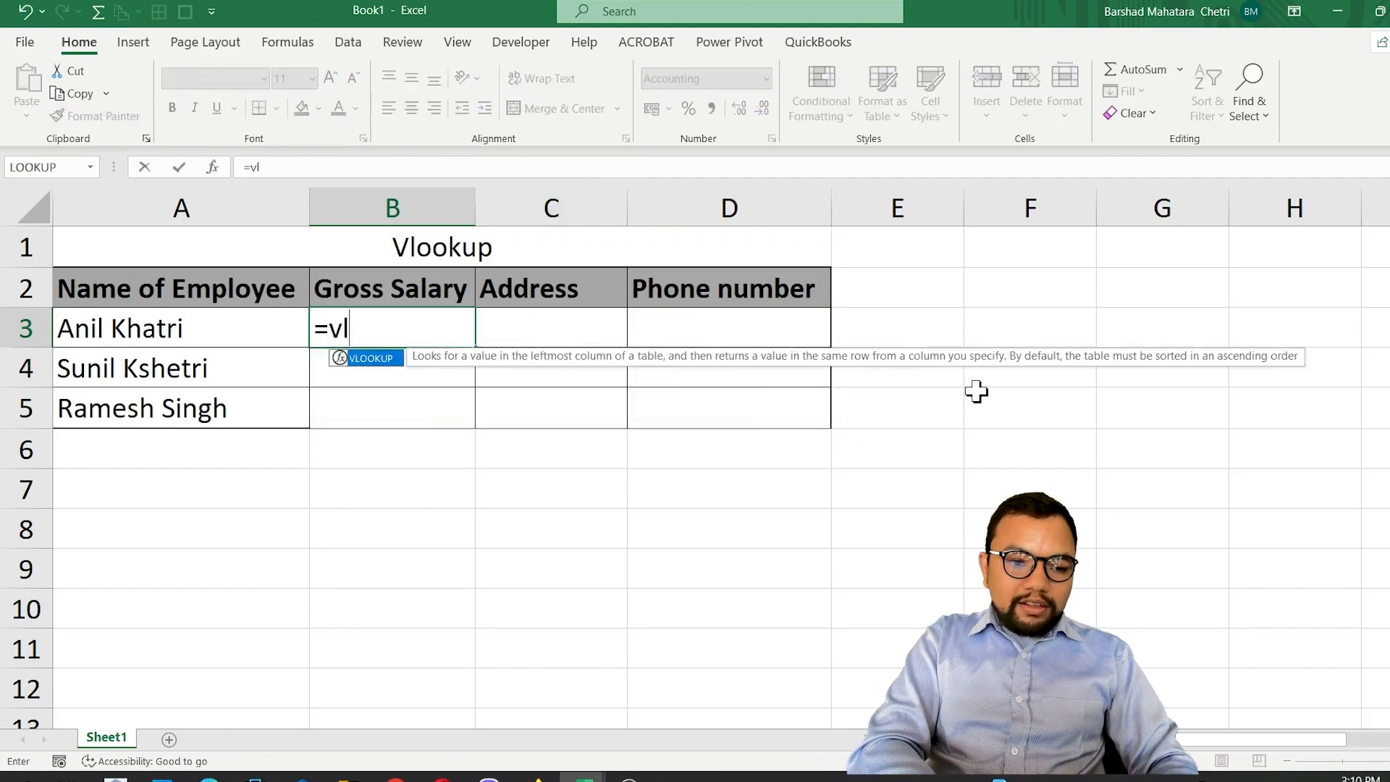
pyautogui.press('Tab')
pyautogui.press('Left')
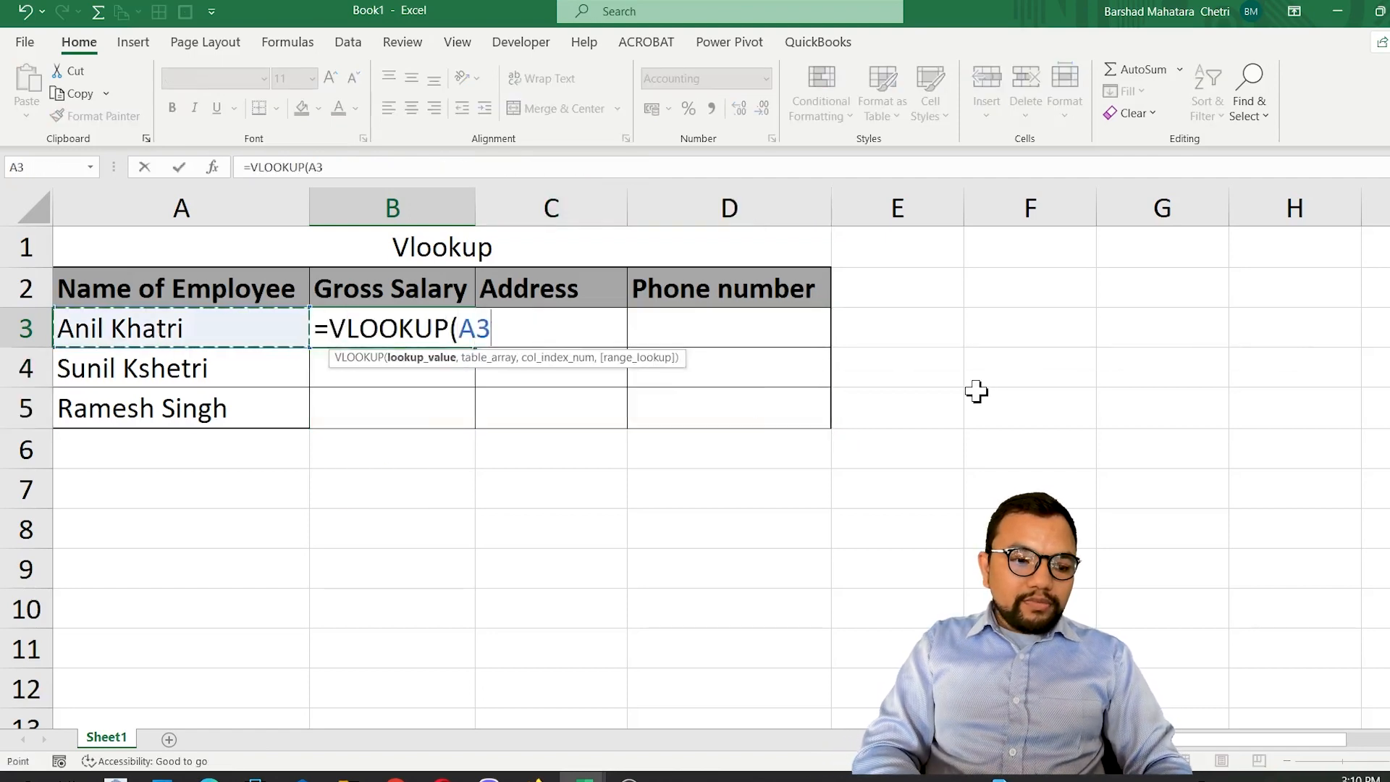
pyautogui.write(',')
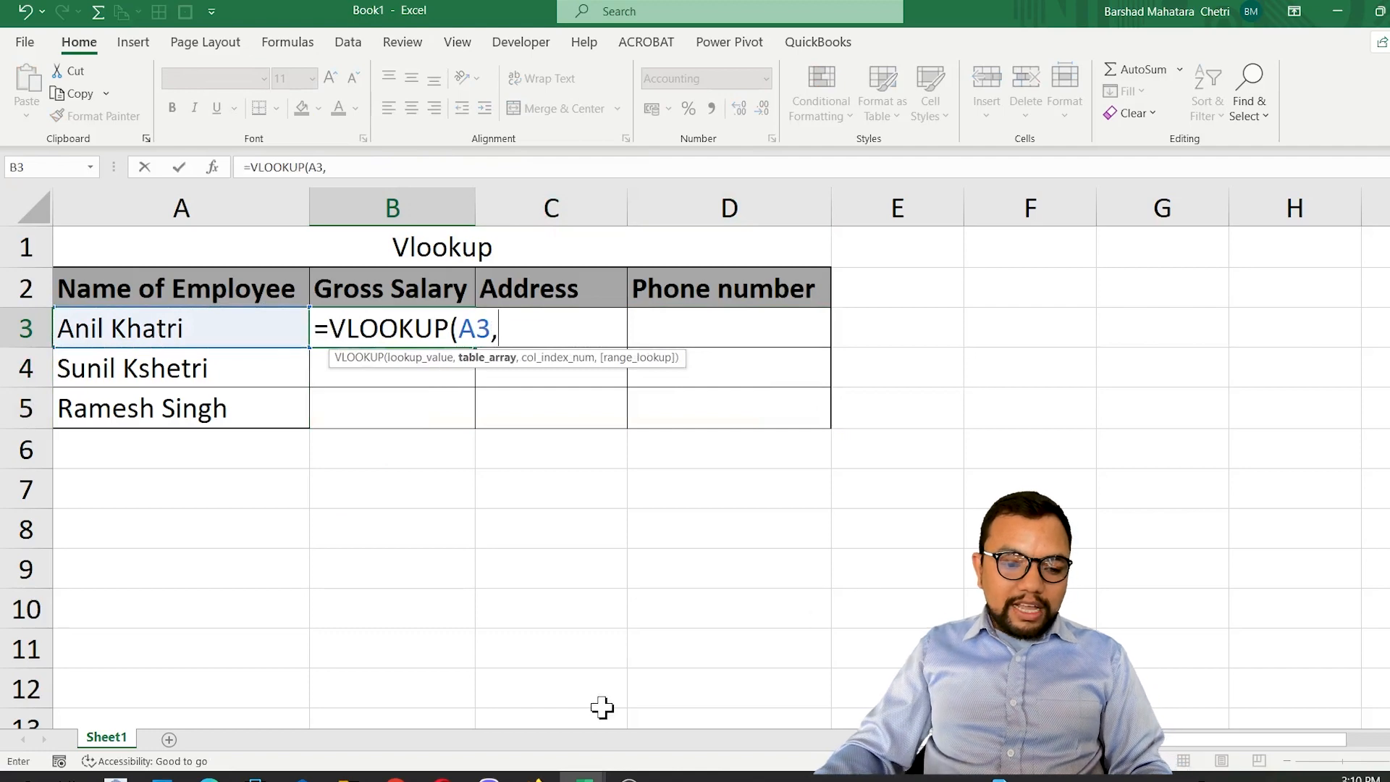
# Use the absolute range $B$1:$F$11 on Staff Details in the Excel Nepali Tutorials workbook as the VLOOKUP table array.
pyautogui.press('alt')
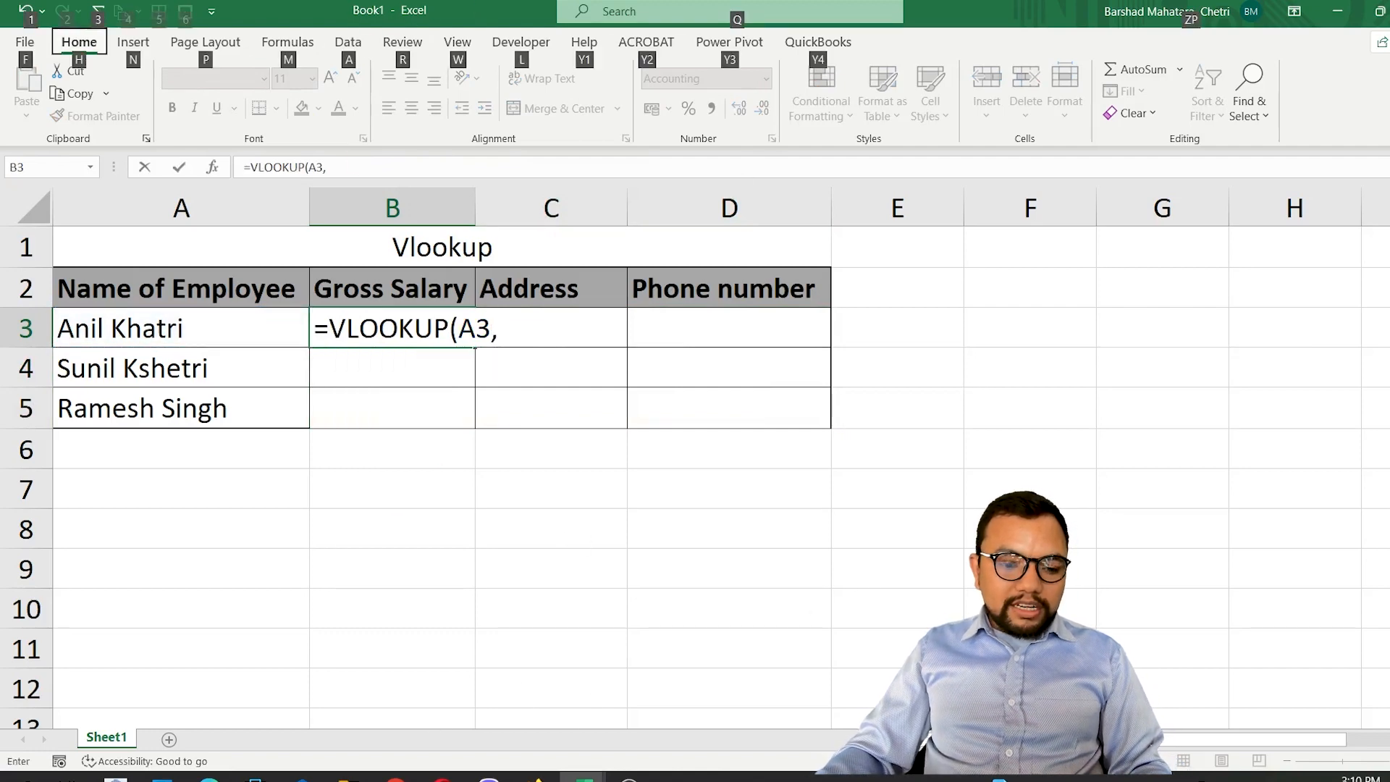
pyautogui.click(581, 777)
pyautogui.click(465, 707)
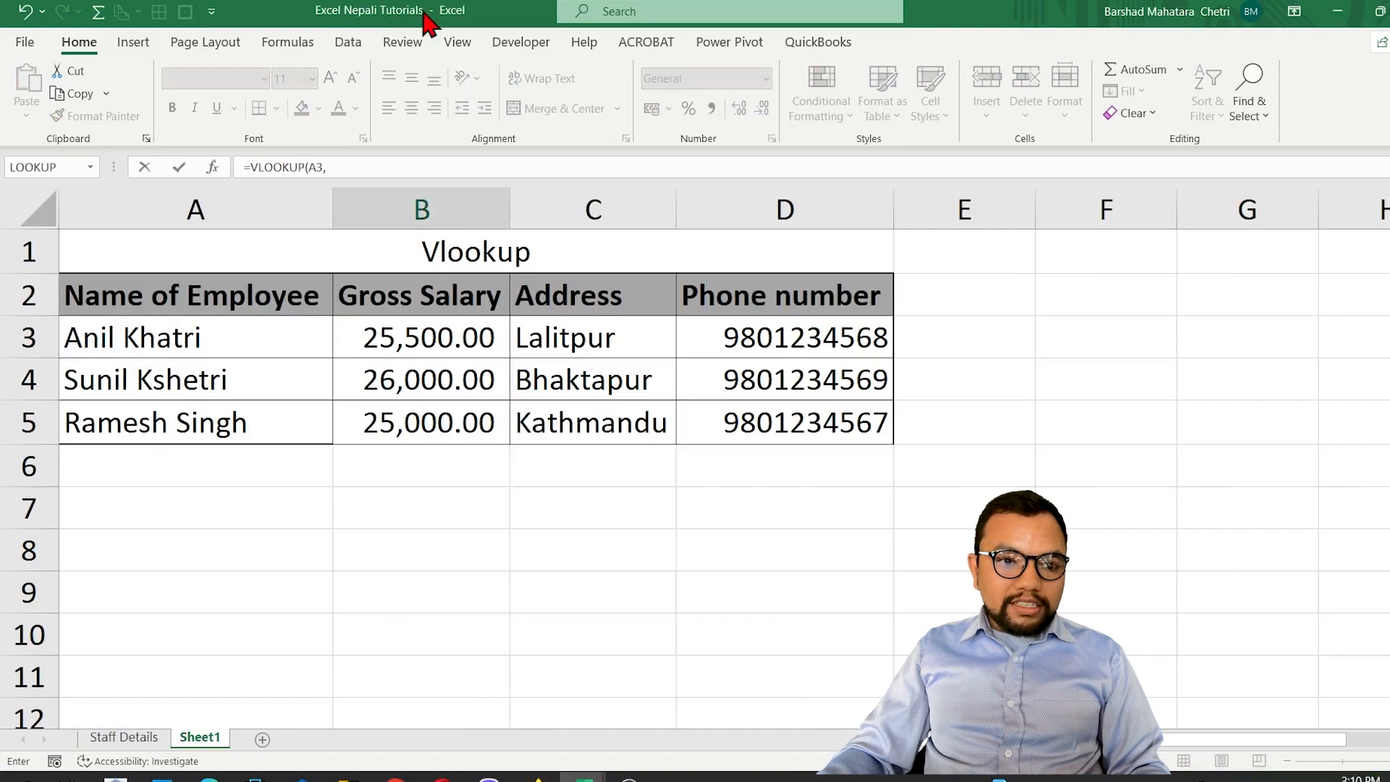
pyautogui.click(124, 737)
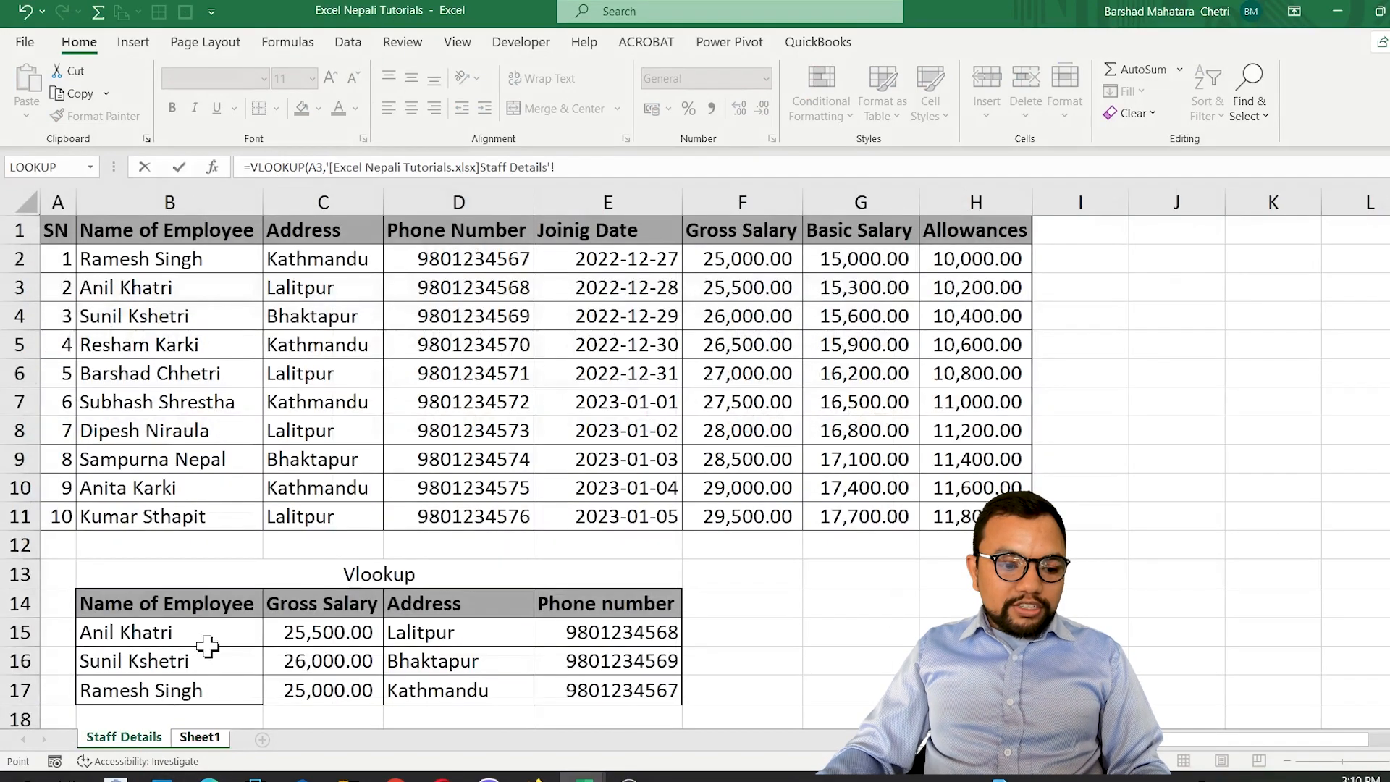
pyautogui.moveTo(108, 228); pyautogui.dragTo(768, 516)
pyautogui.press('F4')
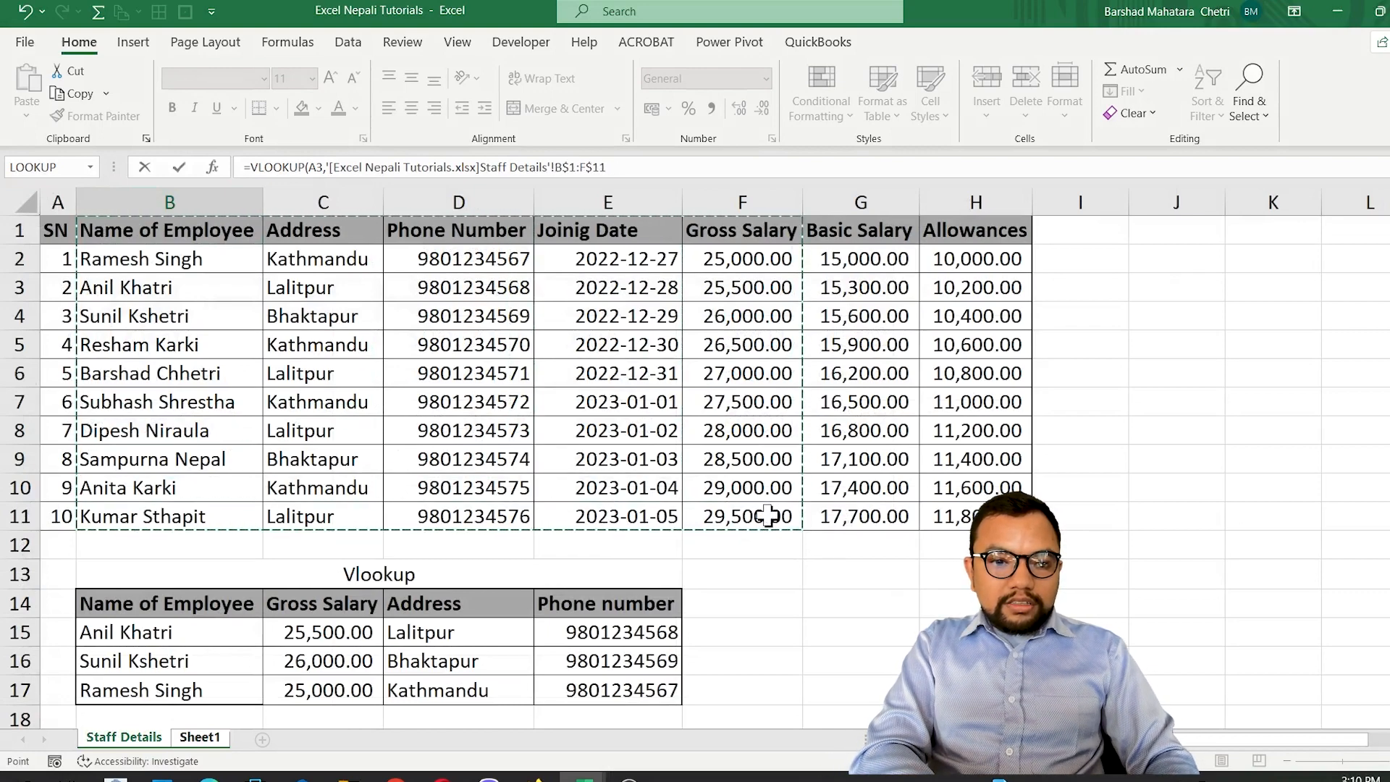
pyautogui.press('F4')
pyautogui.press('F4')
pyautogui.press('F4')
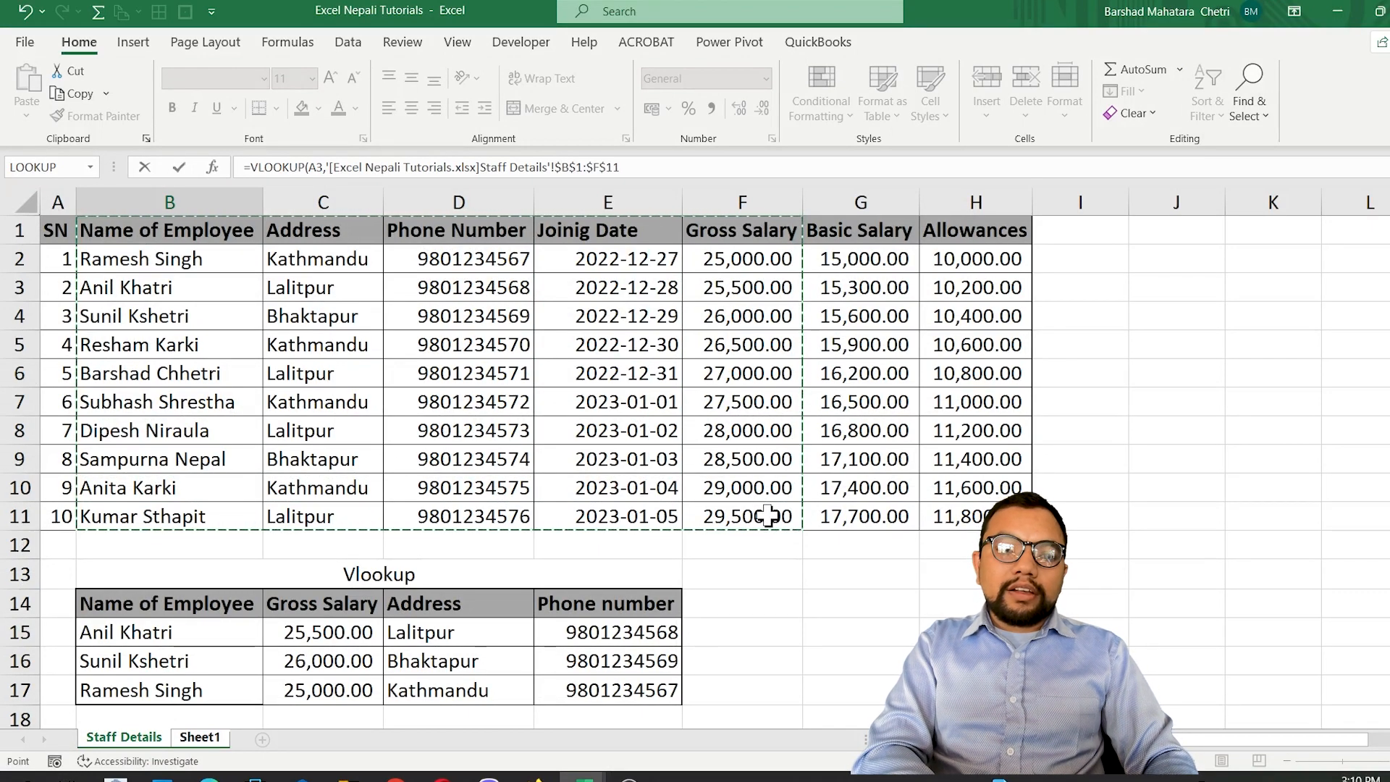
# Complete the B3 VLOOKUP with column index 5 and range_lookup 0, and copy it down through B5.
pyautogui.write(',')
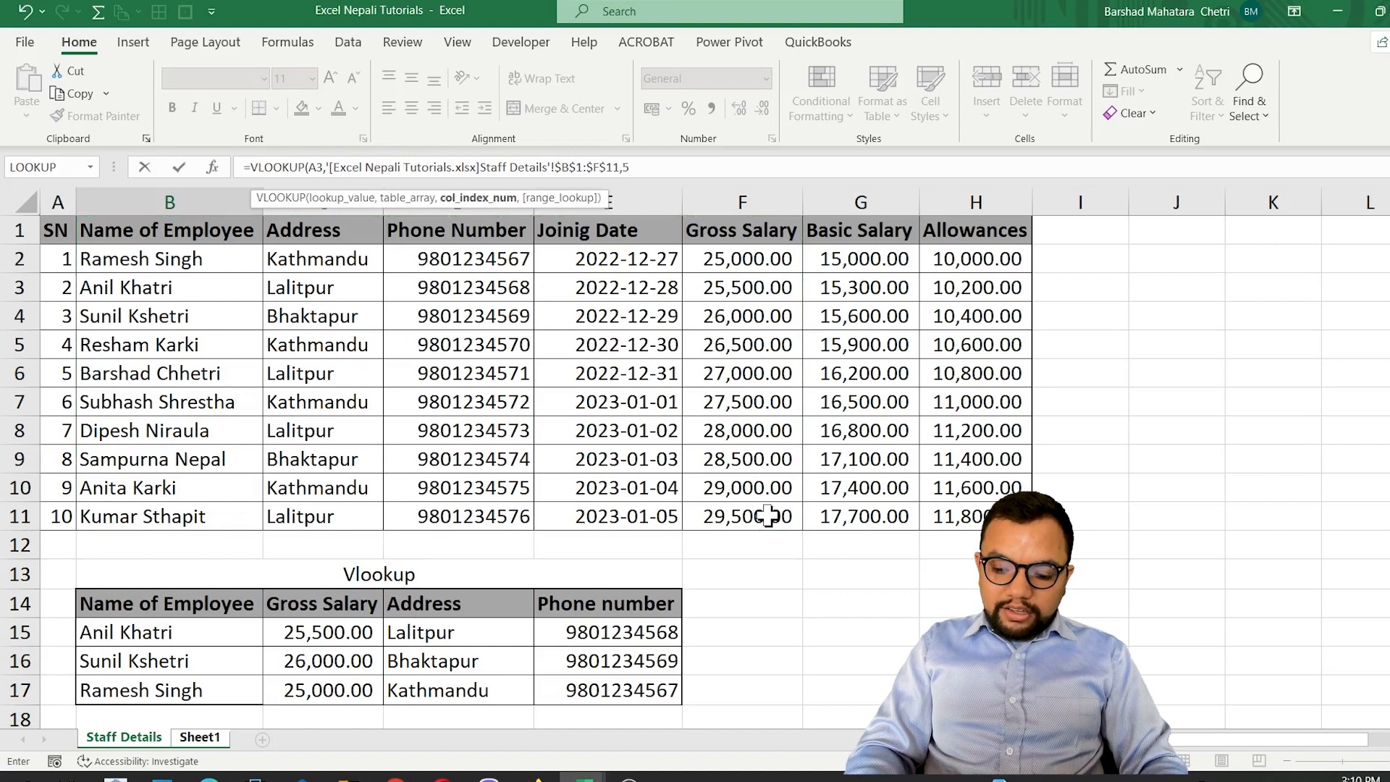
pyautogui.write('5,0)')
pyautogui.press('Return')
pyautogui.hotkey('shift', 'Down')
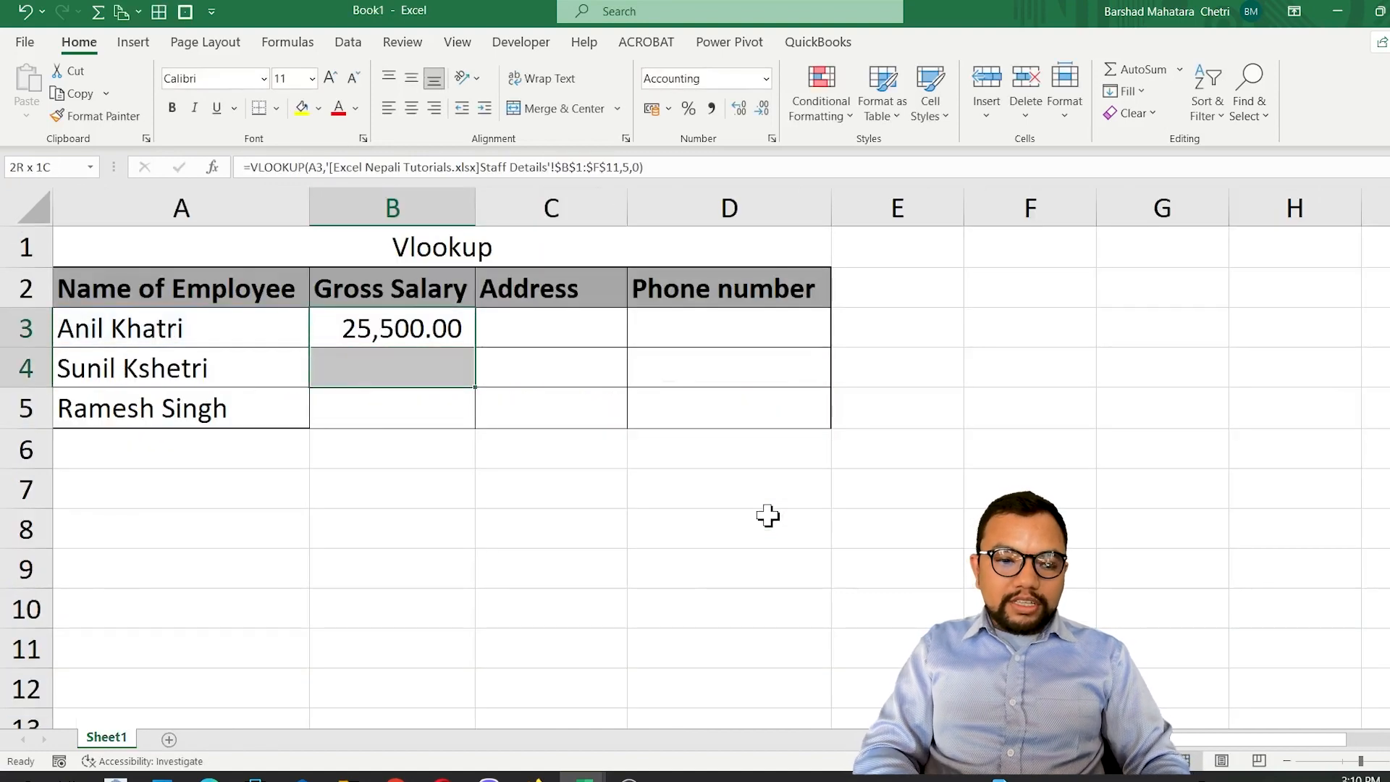
pyautogui.hotkey('shift', 'Down')
pyautogui.hotkey('ctrl', 'd')
pyautogui.press('Right')
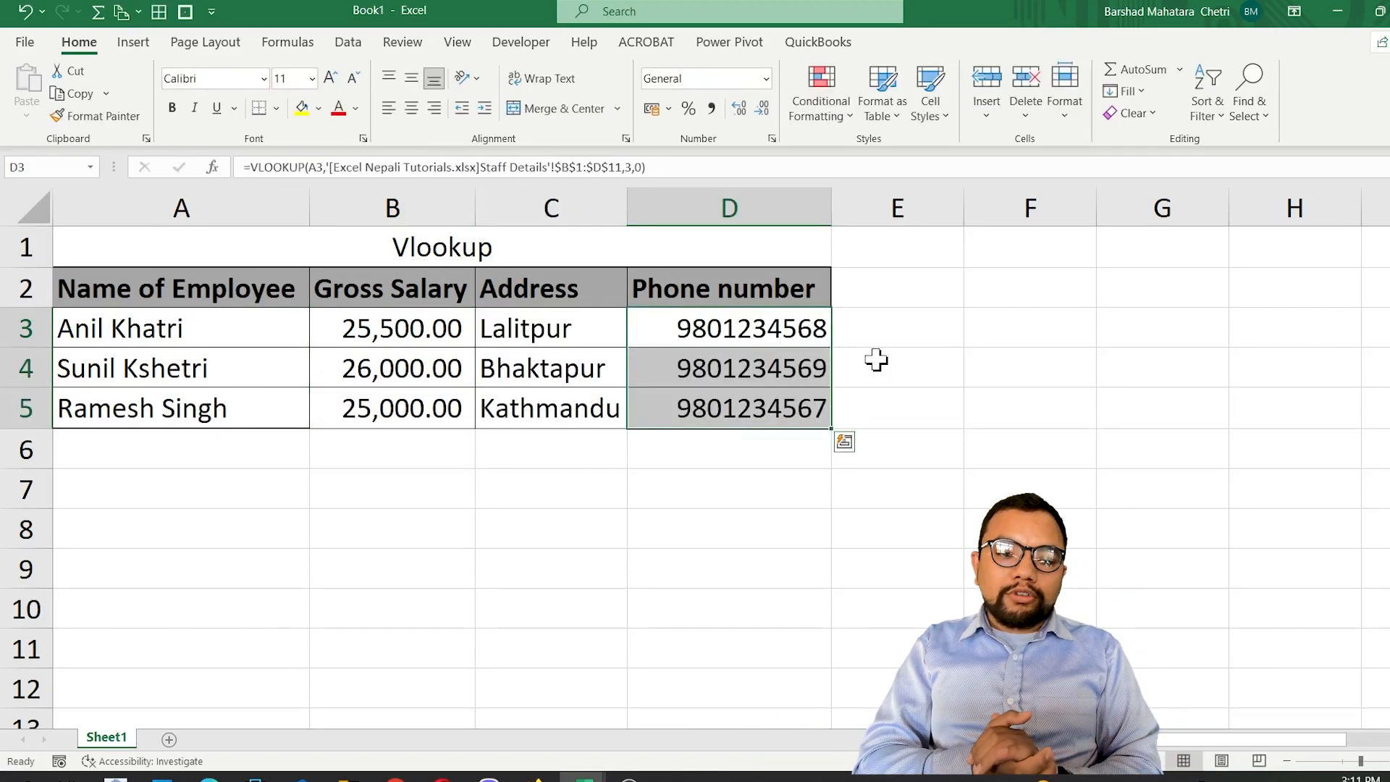
# Close the new workbook Book1 without saving it and return to Sheet1 of the Excel Nepali Tutorials workbook.
pyautogui.hotkey('alt', 'Tab')
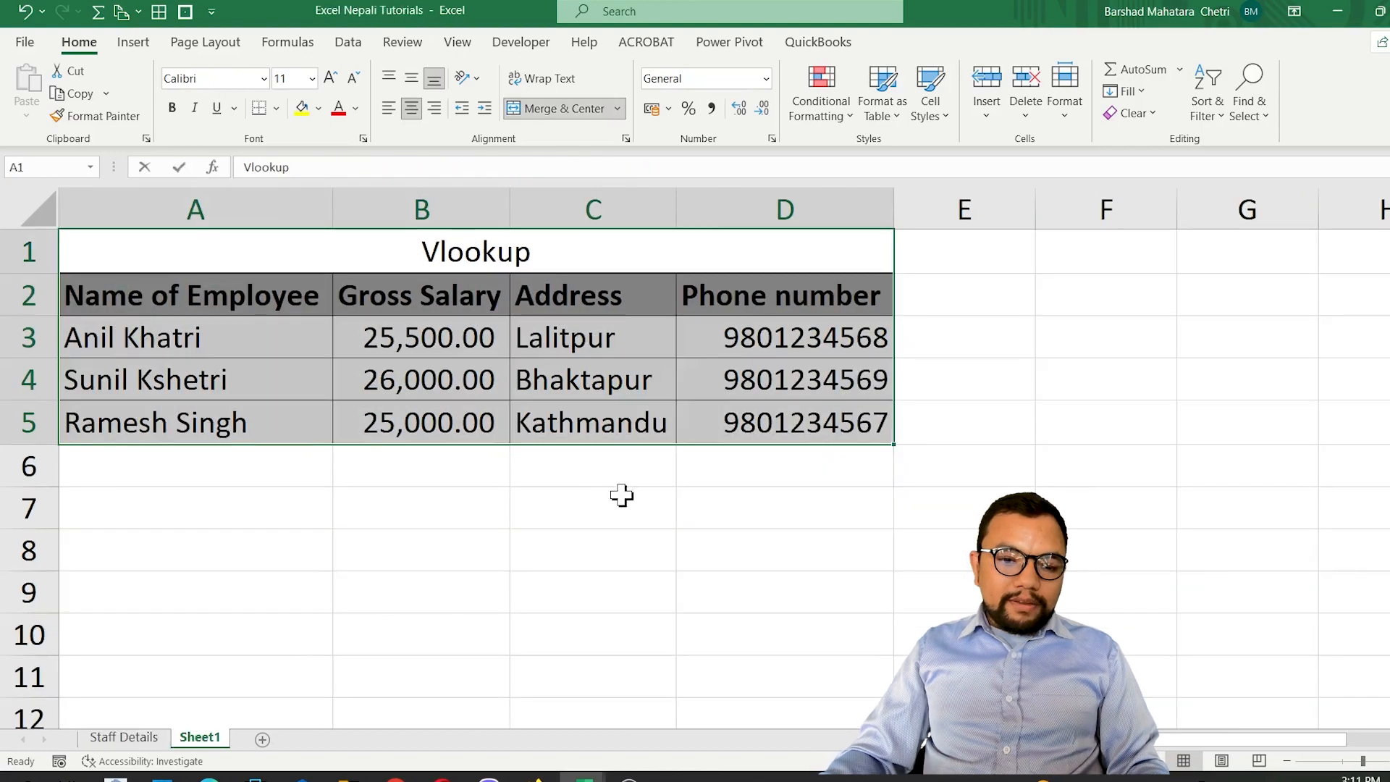
pyautogui.hotkey('alt', 'Tab')
pyautogui.hotkey('ctrl', 'w')
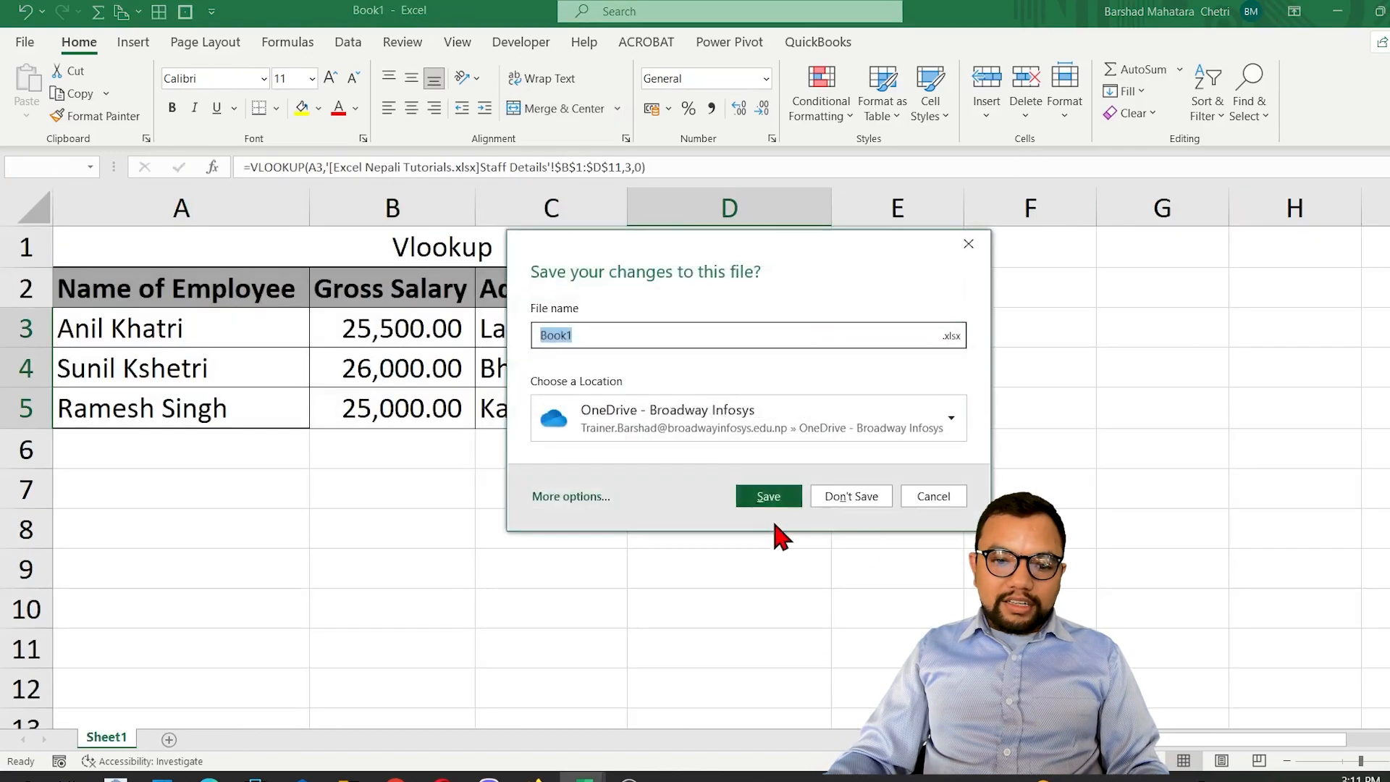
pyautogui.click(856, 494)
pyautogui.hotkey('alt', 'Tab')
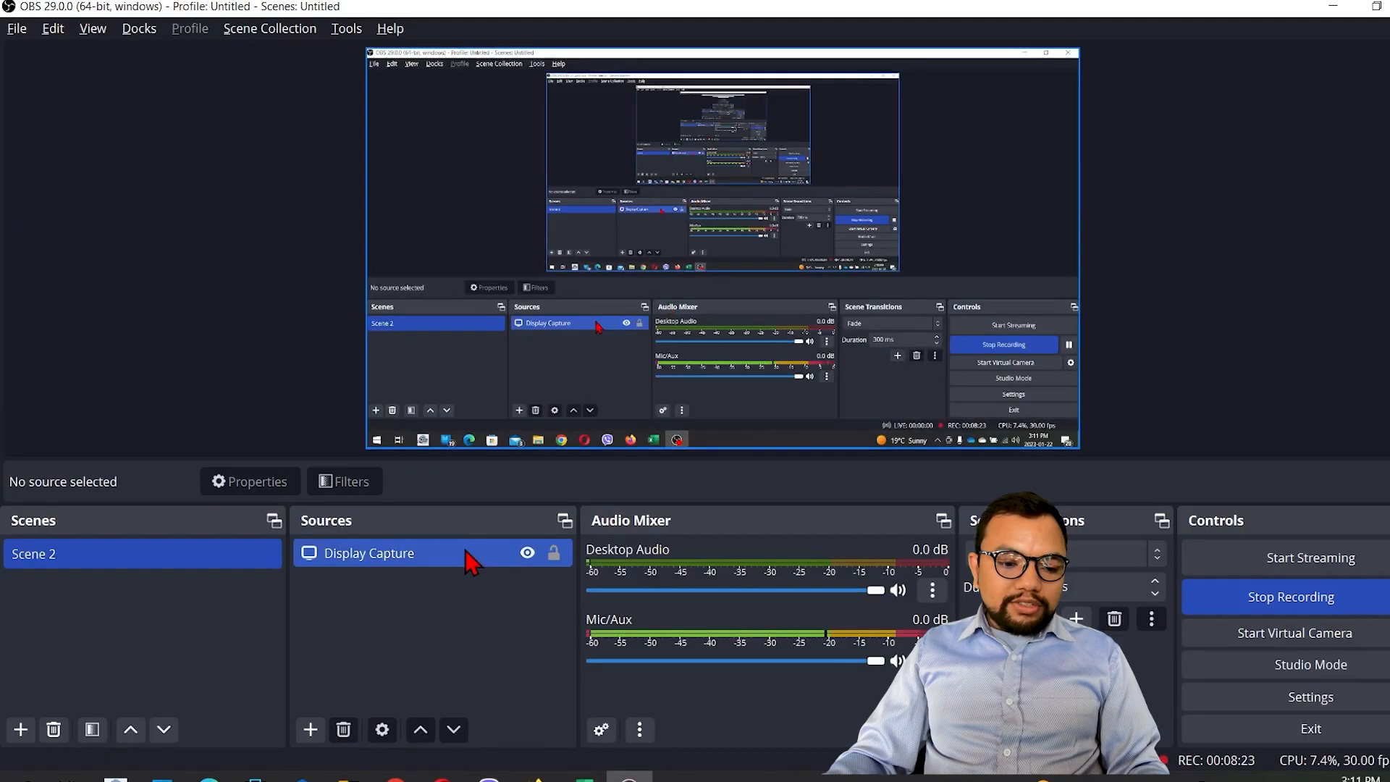
pyautogui.hotkey('alt', 'Tab')
pyautogui.click(289, 600)
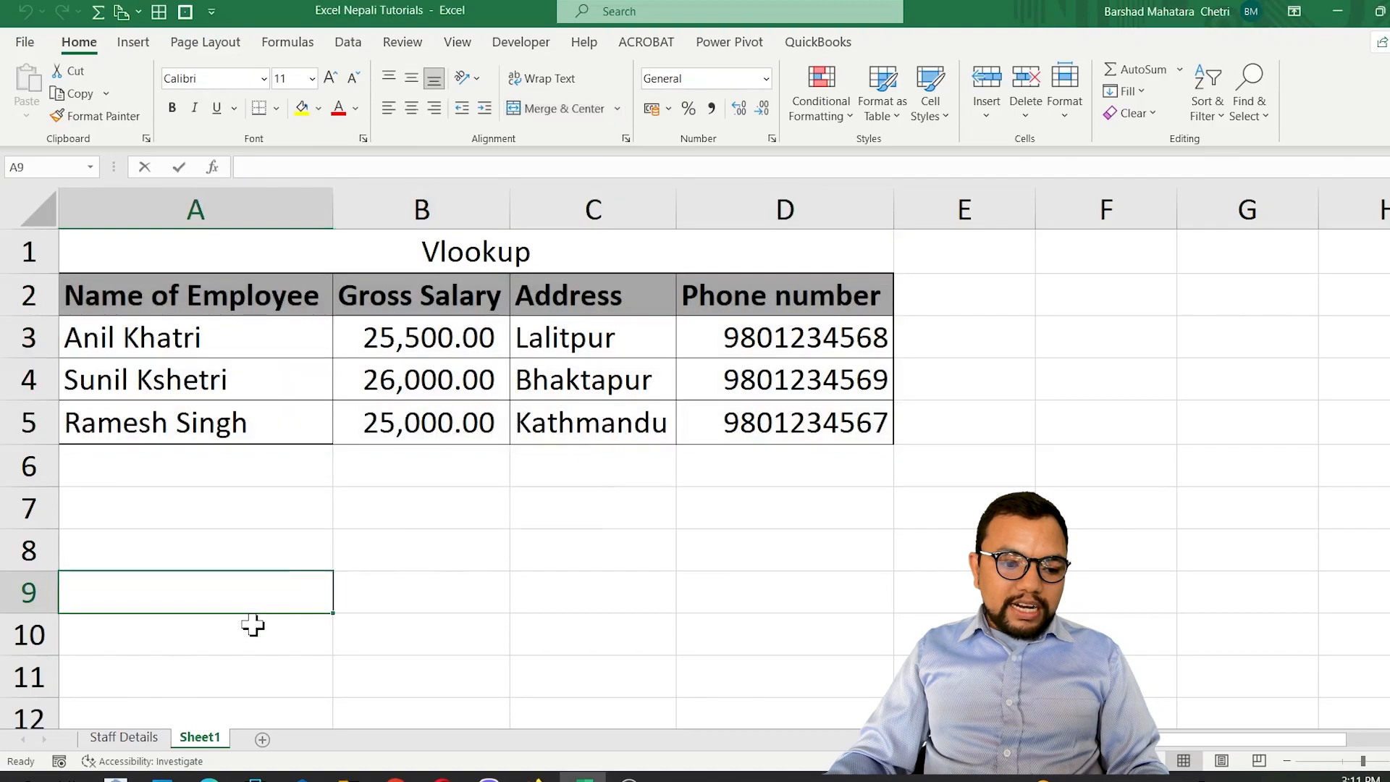
# Copy the Vlookup table B13:E17 on the Staff Details sheet and paste it below at B19.
pyautogui.click(123, 731)
pyautogui.click(450, 583)
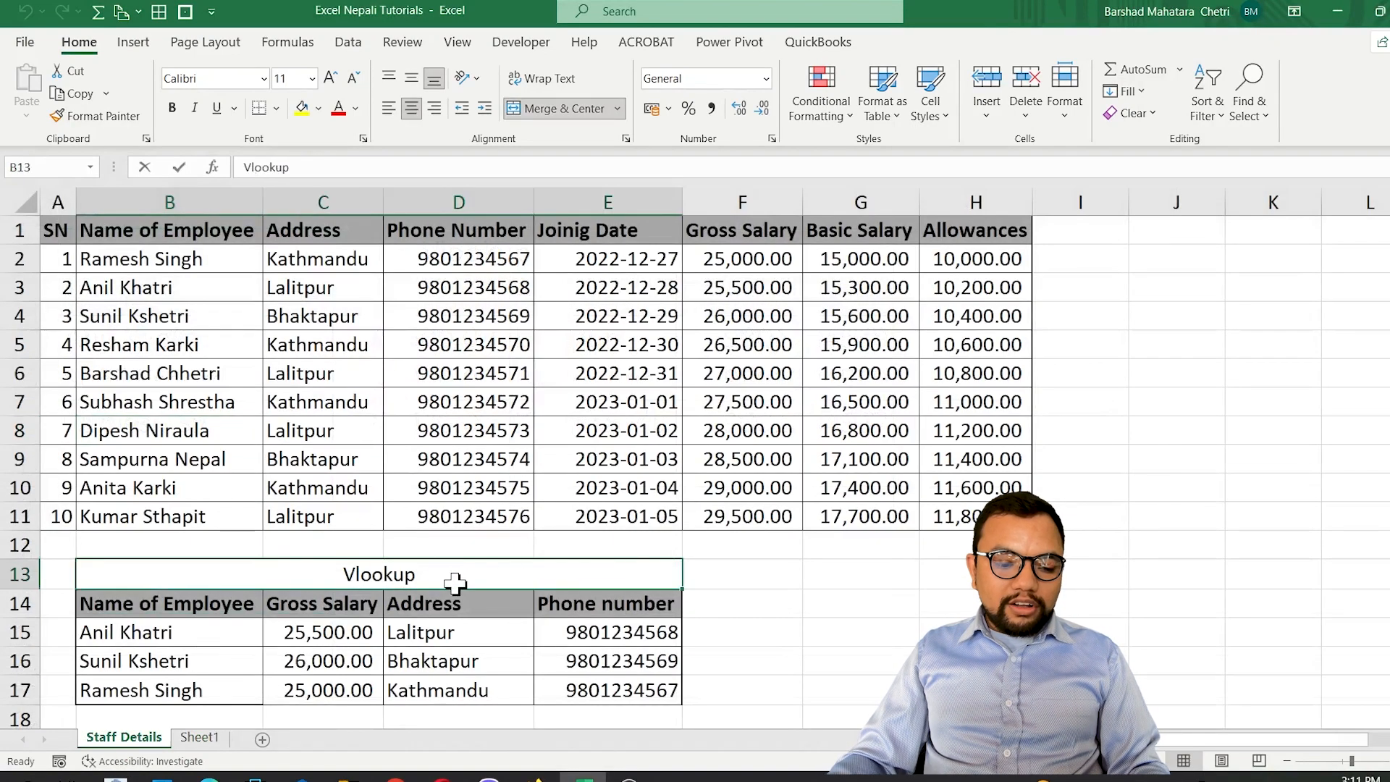
pyautogui.click(773, 579)
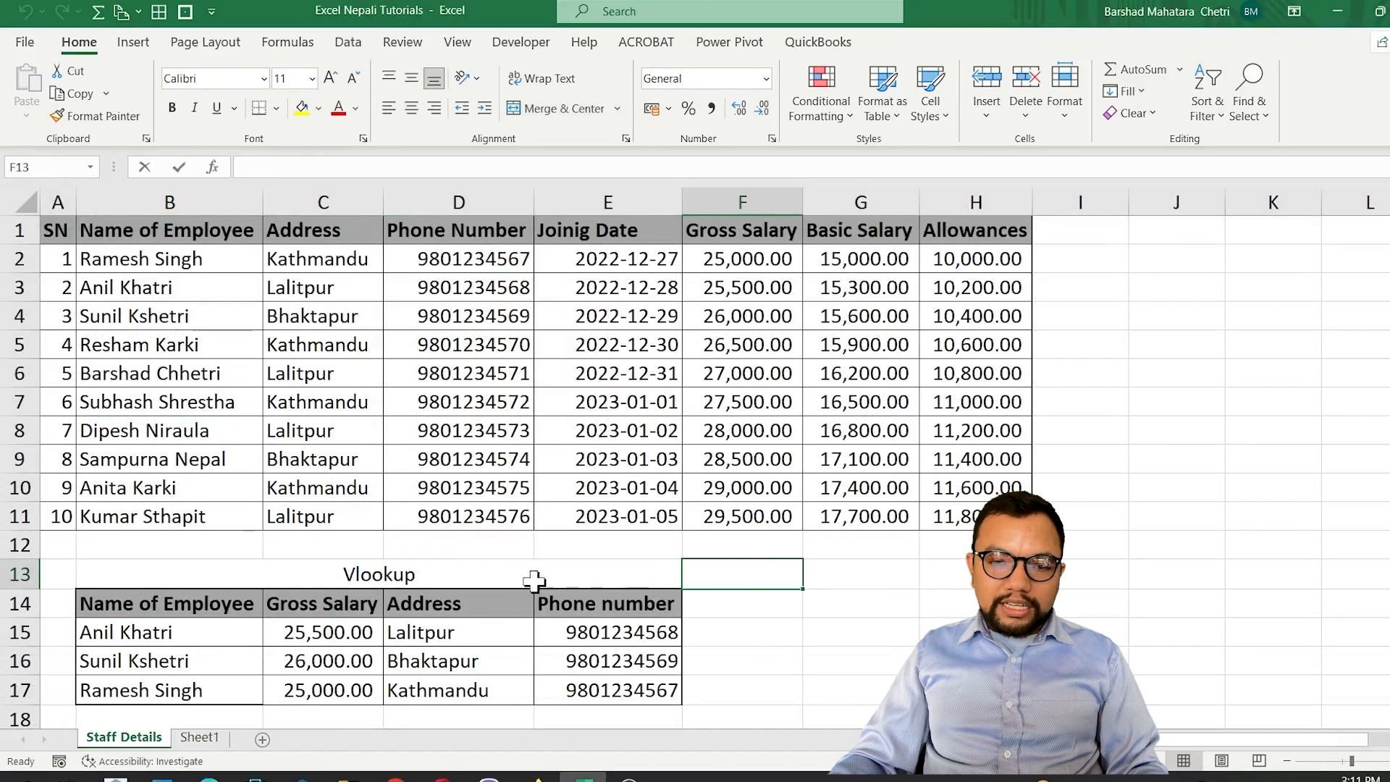
pyautogui.scroll(-2, 533, 579)
pyautogui.click(148, 603)
pyautogui.moveTo(138, 602); pyautogui.dragTo(565, 596)
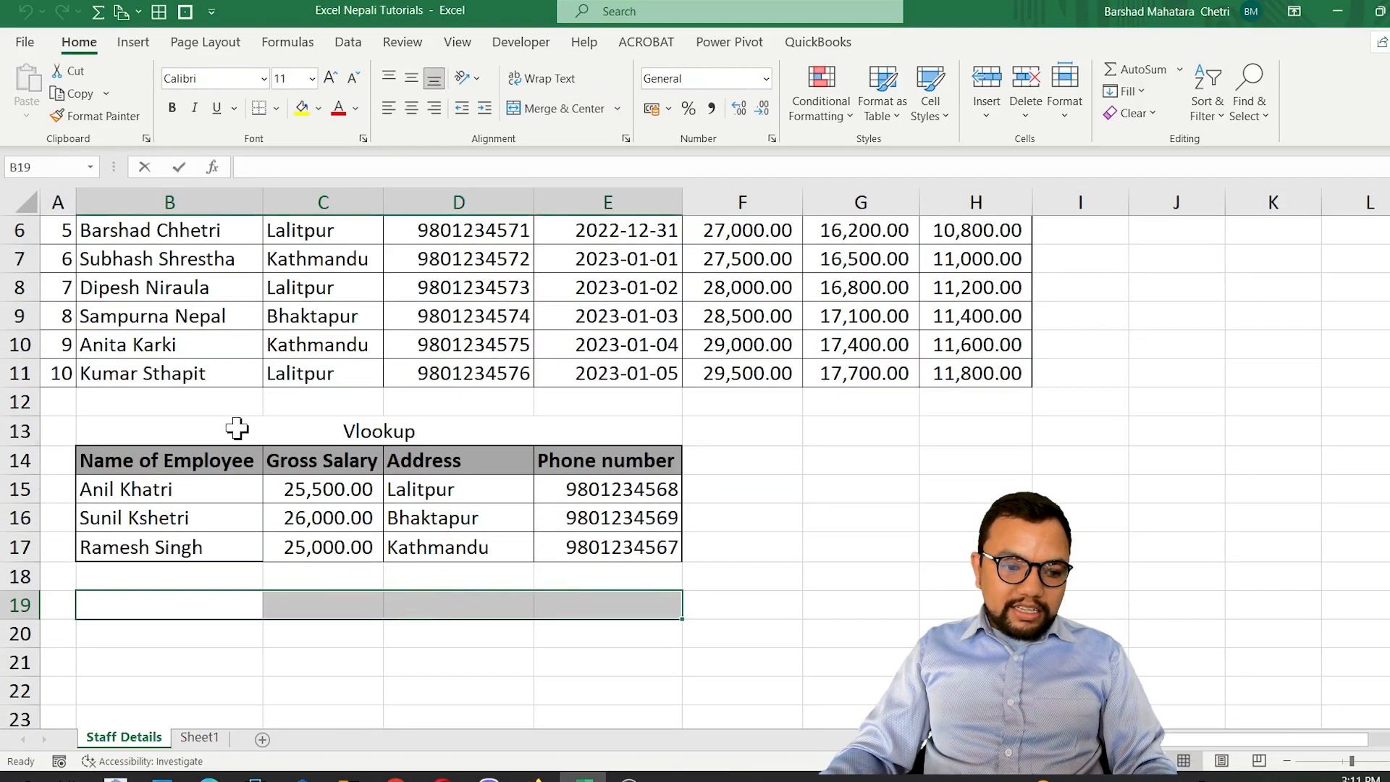
pyautogui.moveTo(236, 429); pyautogui.dragTo(242, 539)
pyautogui.hotkey('ctrl', 'c')
pyautogui.click(134, 628)
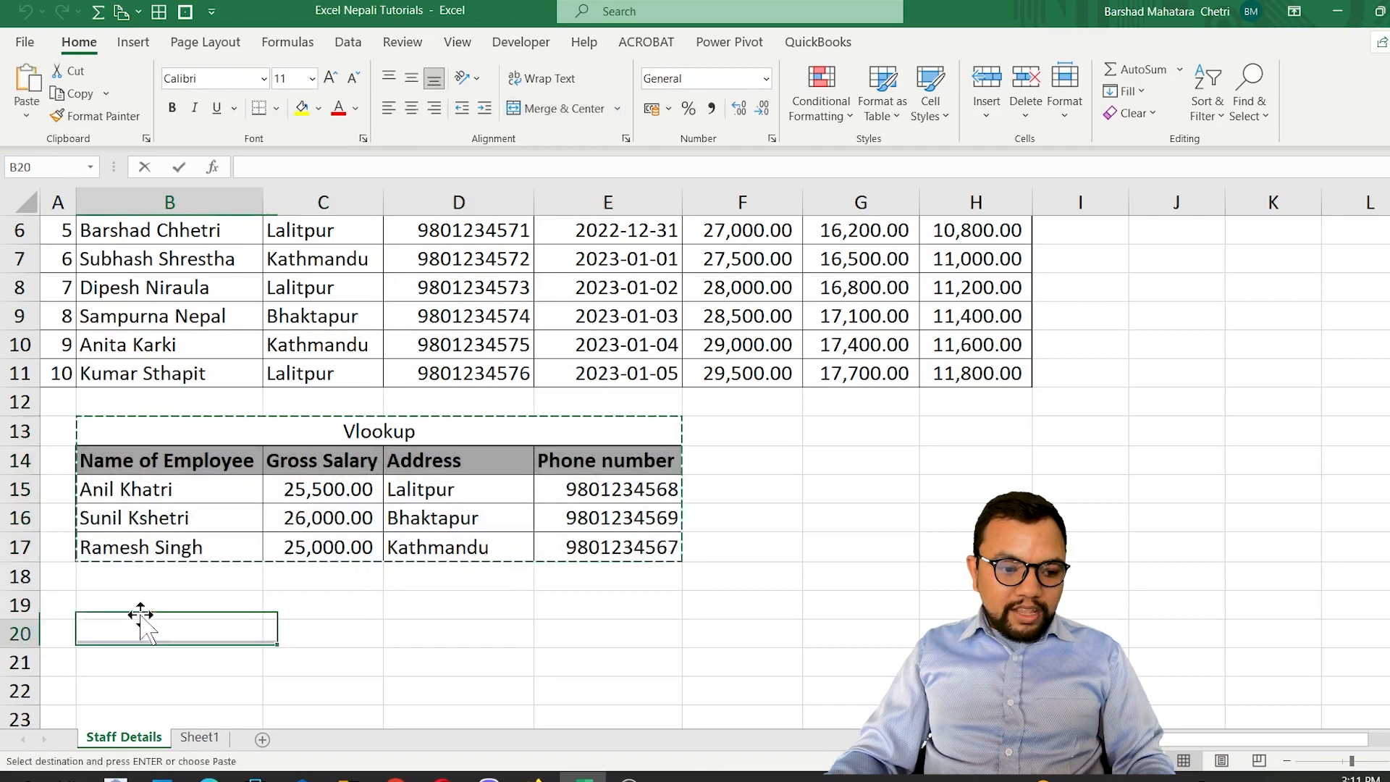
pyautogui.click(145, 603)
pyautogui.hotkey('ctrl', 'v')
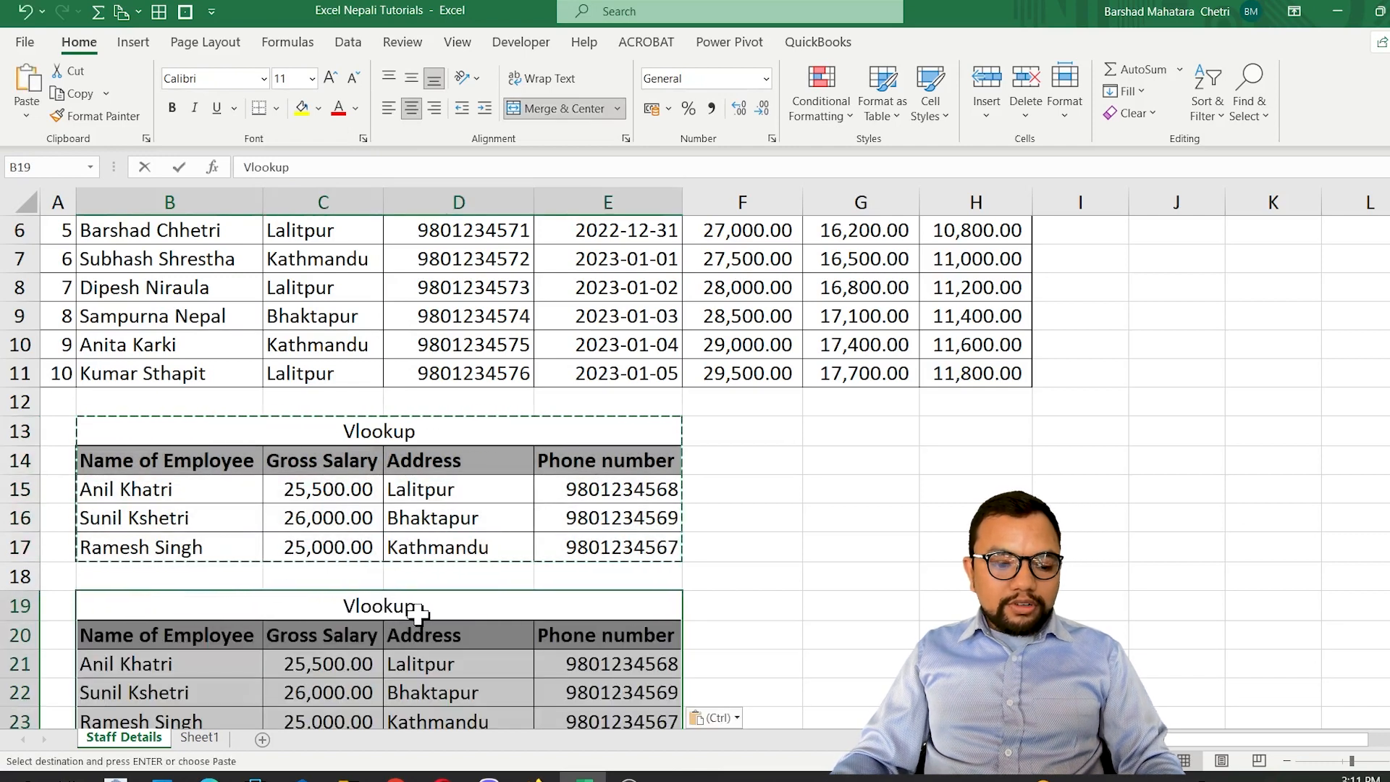
# Retitle the pasted table in B19 as Xlookup and clear its copied lookup formulas from C21:E23.
pyautogui.click(454, 636)
pyautogui.click(577, 638)
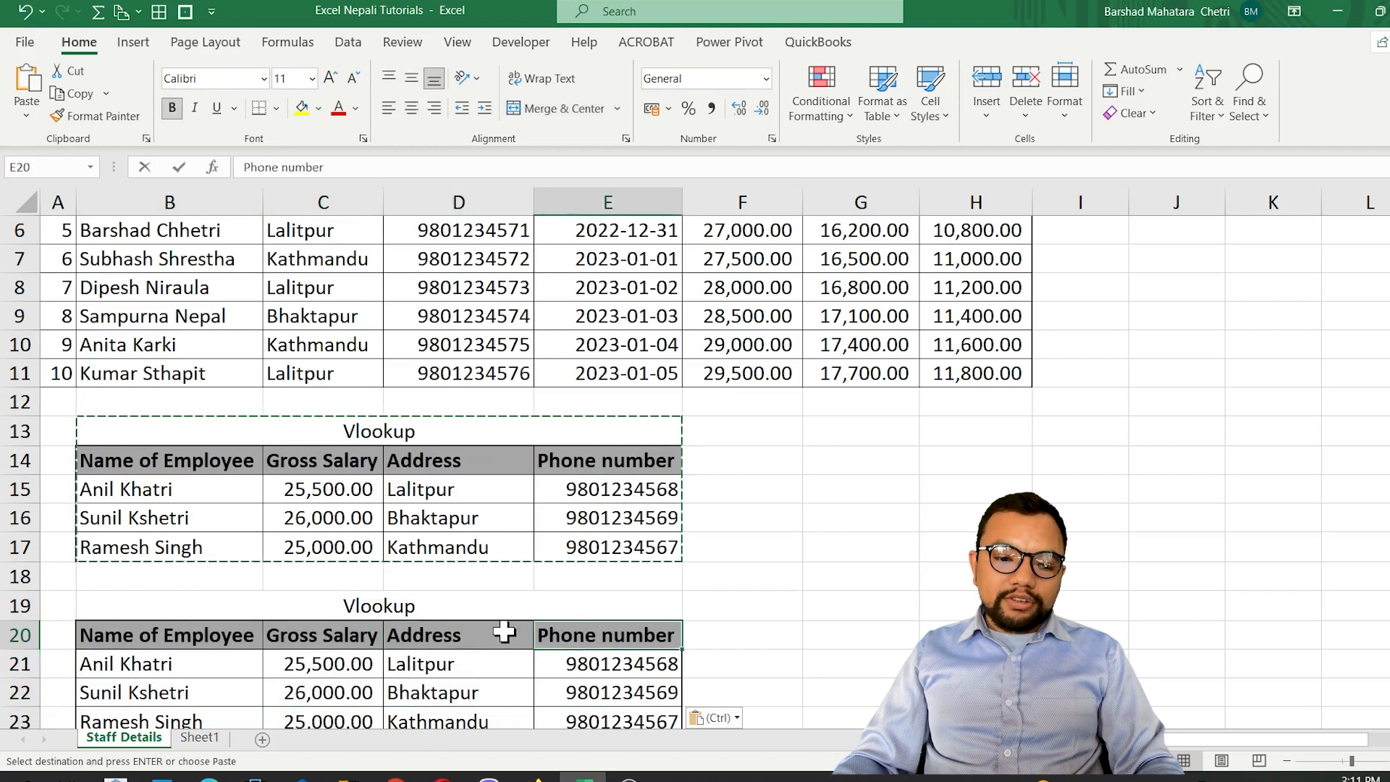
pyautogui.click(444, 606)
pyautogui.write('X')
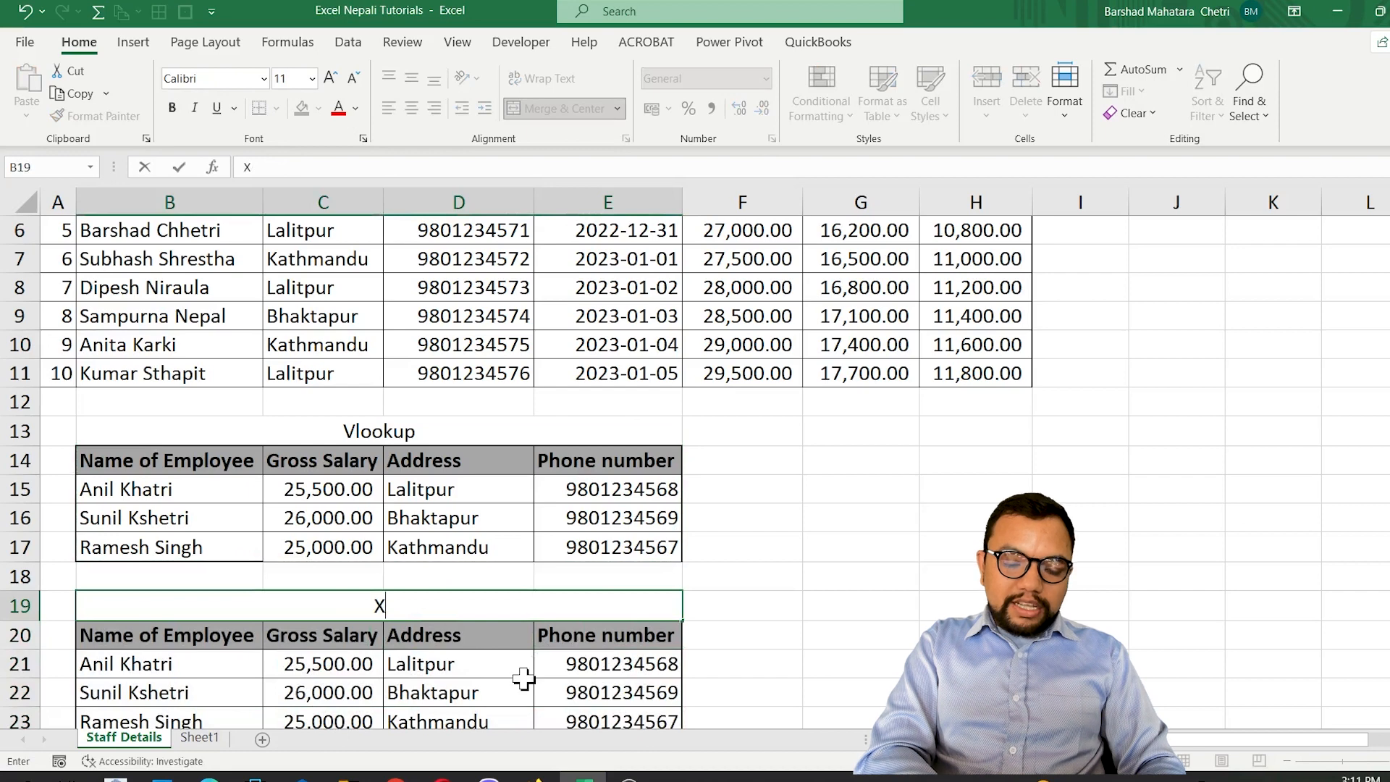
pyautogui.write('lookup')
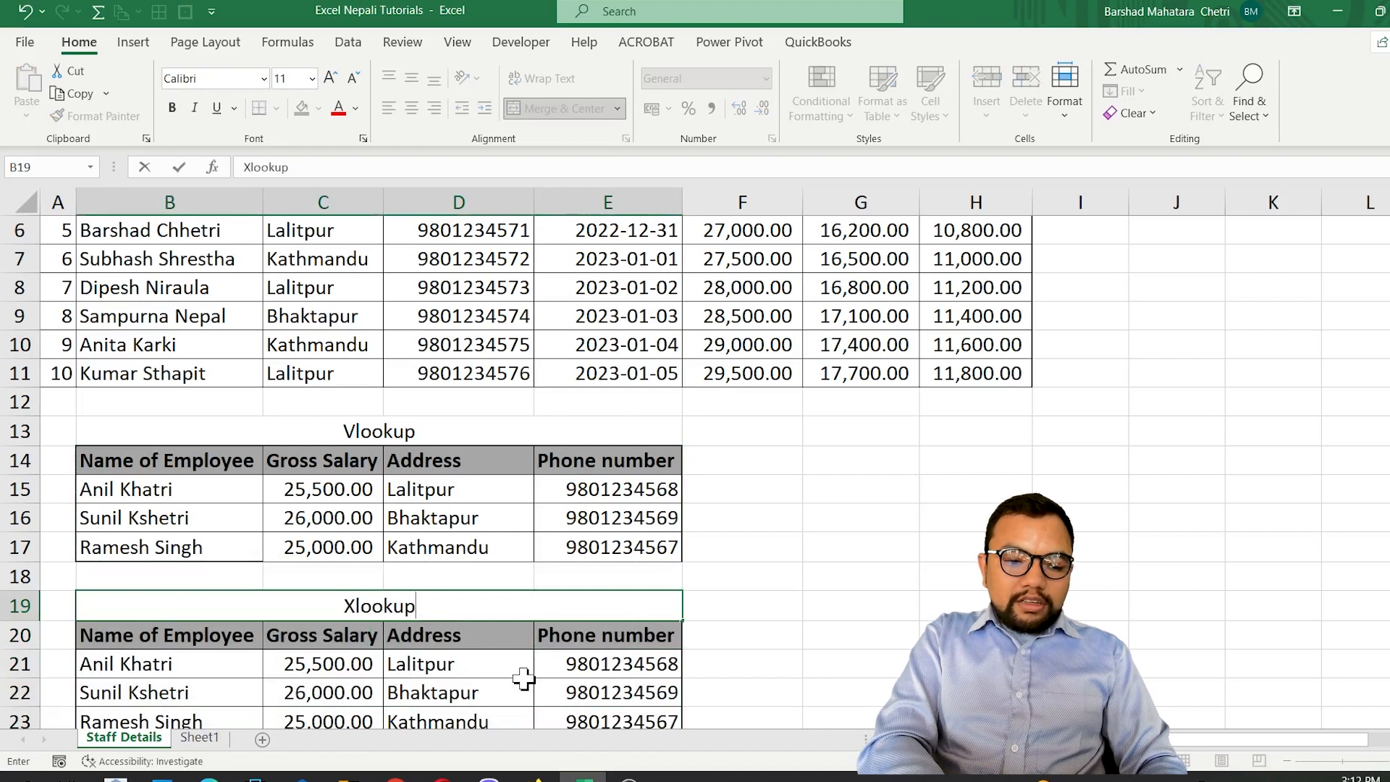
pyautogui.press('Tab')
pyautogui.hotkey('shift', 'Tab')
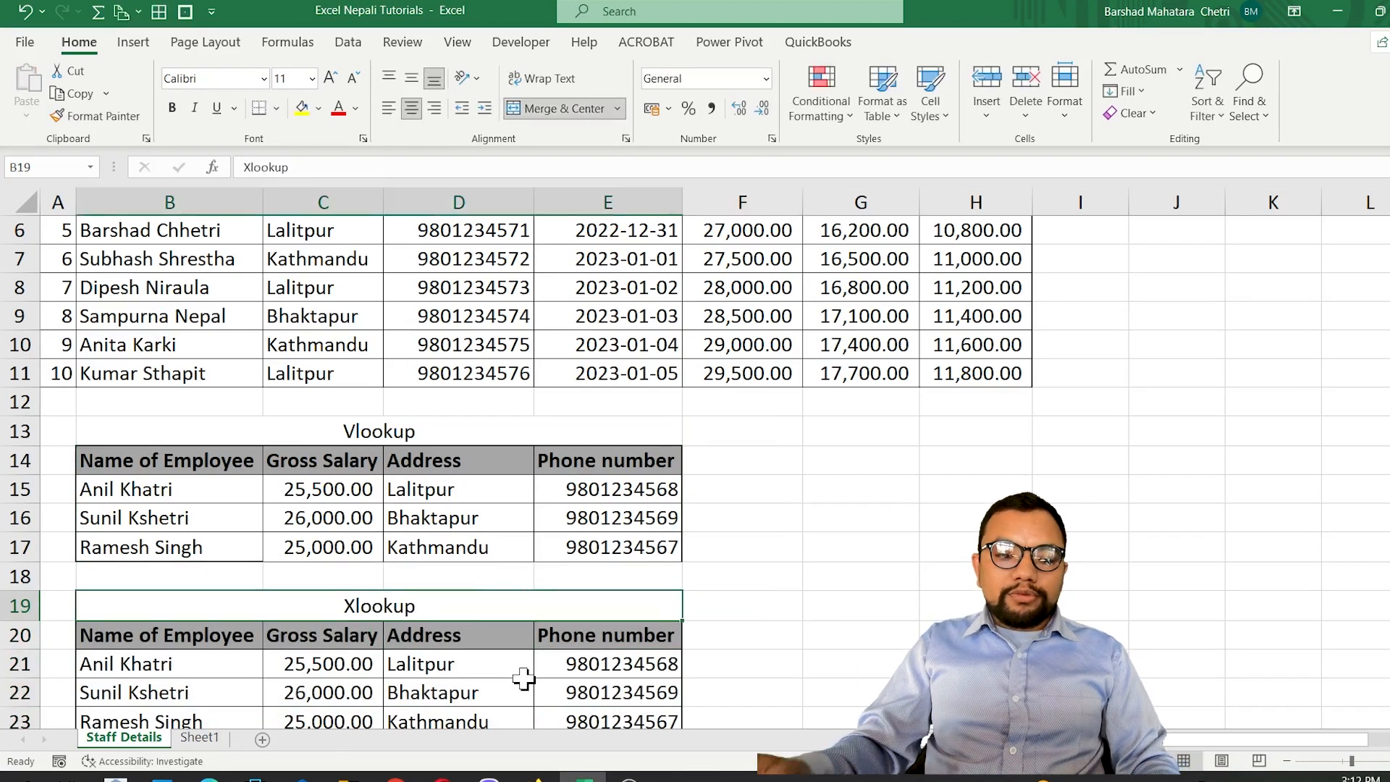
pyautogui.moveTo(297, 667); pyautogui.dragTo(630, 664)
pyautogui.press('Delete')
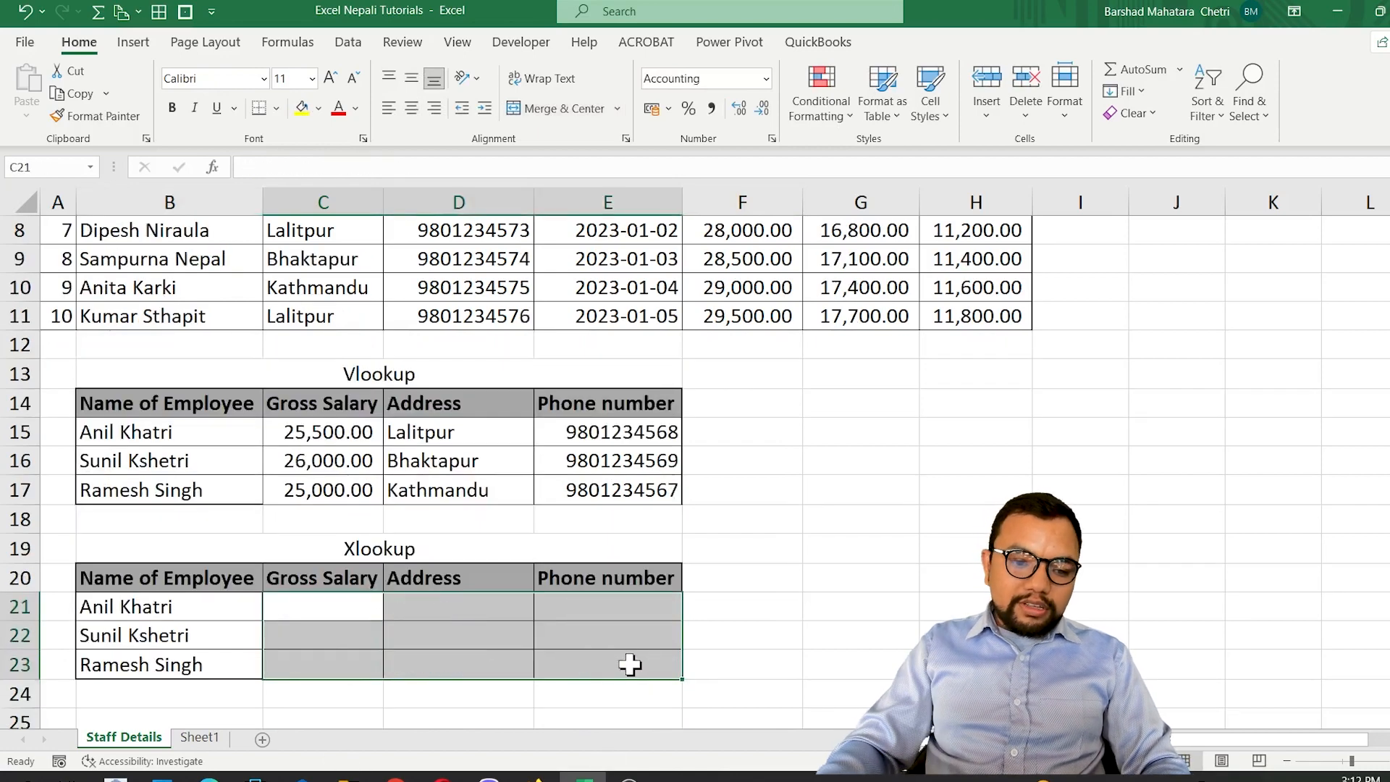
# Start an XLOOKUP formula in C21 with B21 as the lookup value.
pyautogui.click(325, 615)
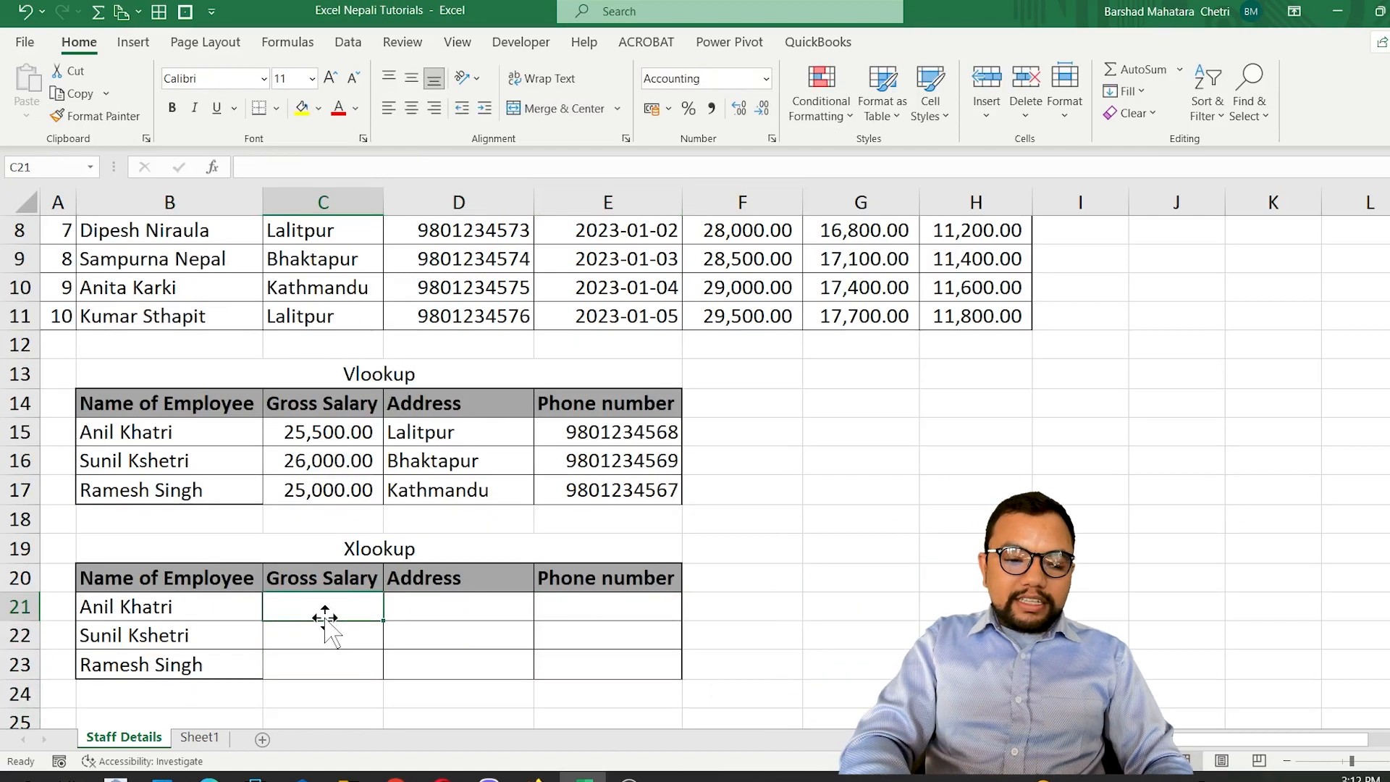
pyautogui.write('=')
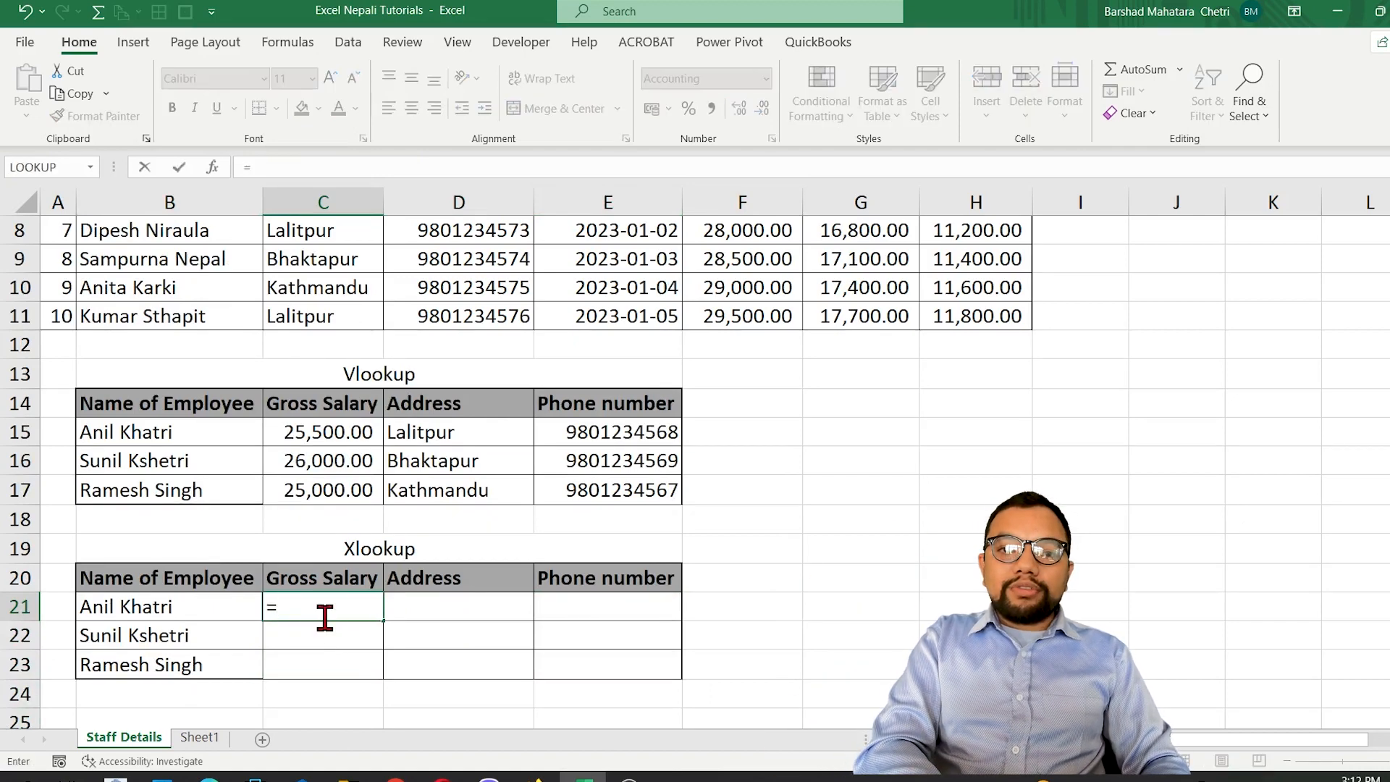
pyautogui.write('xloo')
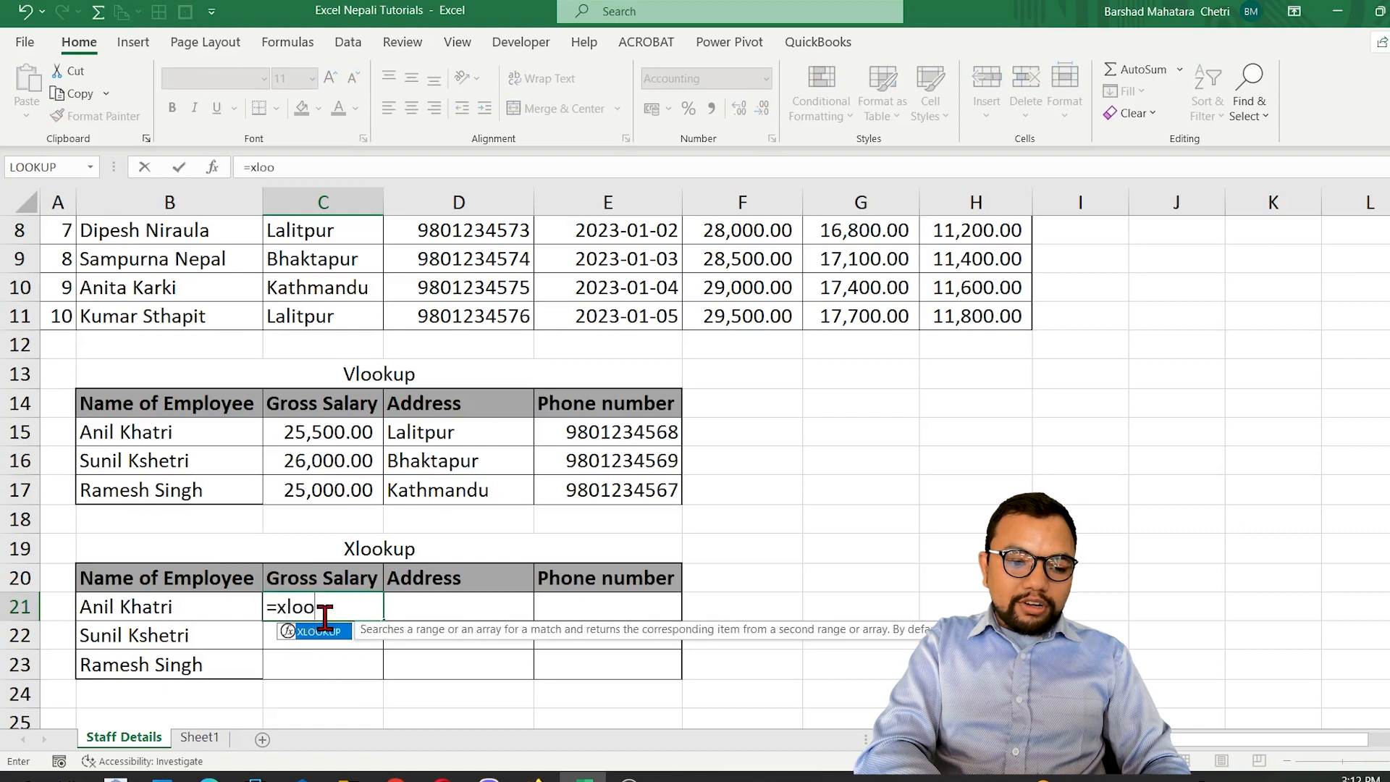
pyautogui.press('Tab')
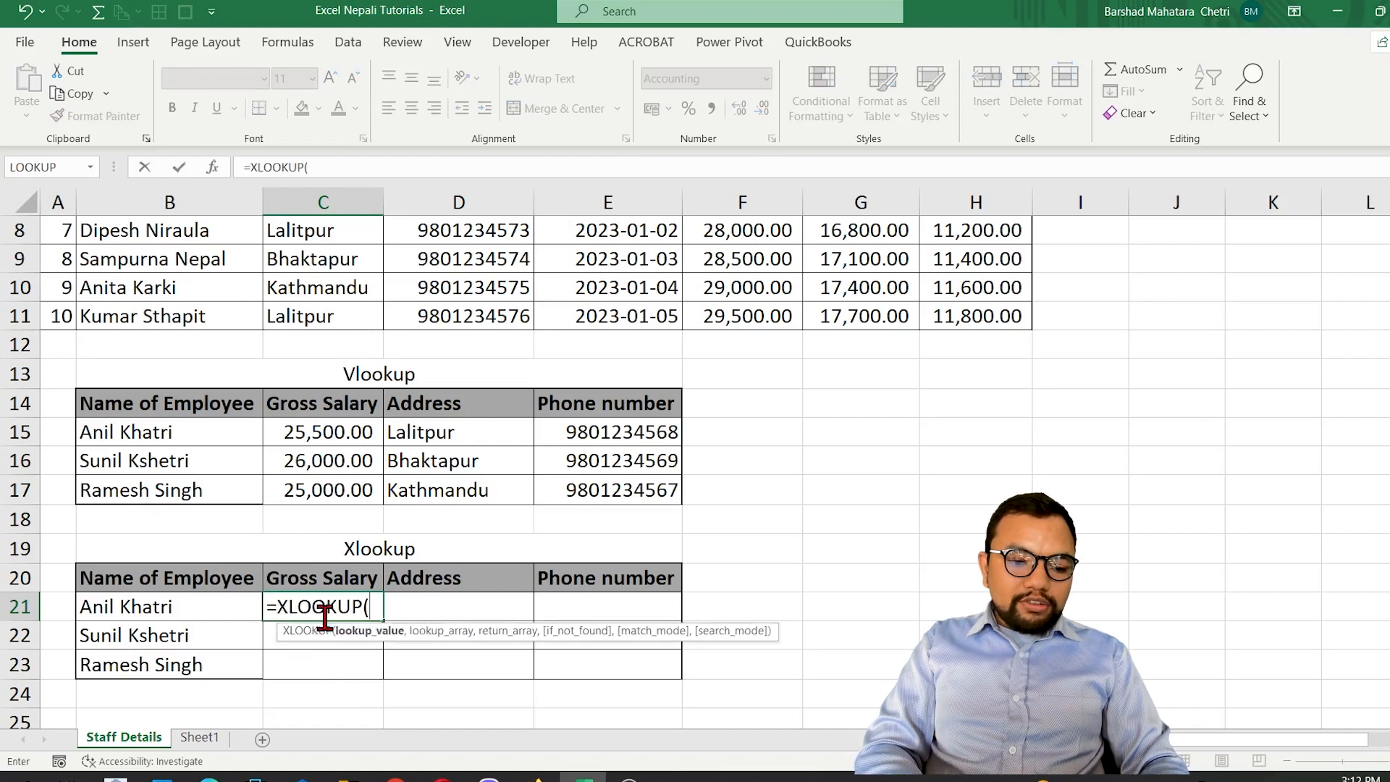
pyautogui.click(191, 606)
pyautogui.write(',')
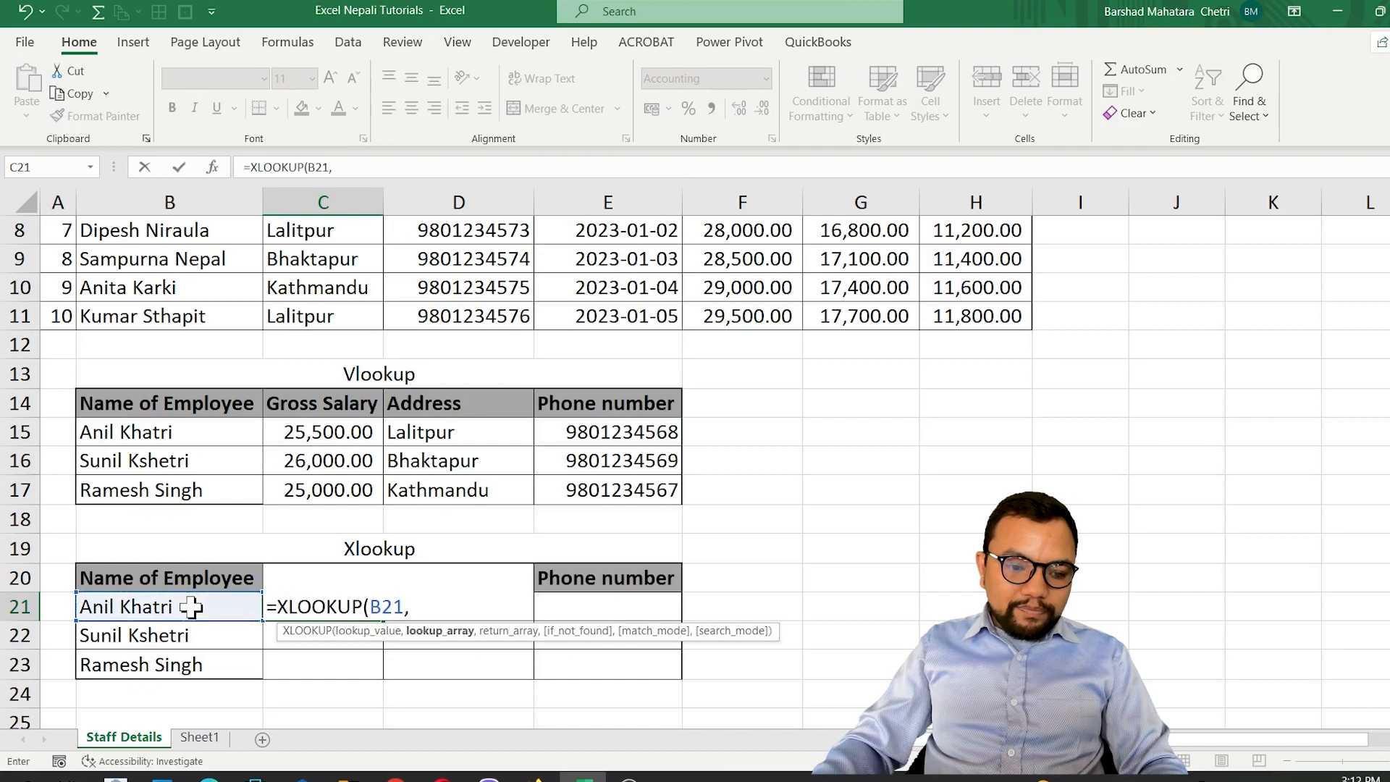
# Set the absolute employee name range $B$1:$B$11 as the XLOOKUP lookup array and proceed to the return array argument.
pyautogui.scroll(3, 288, 597)
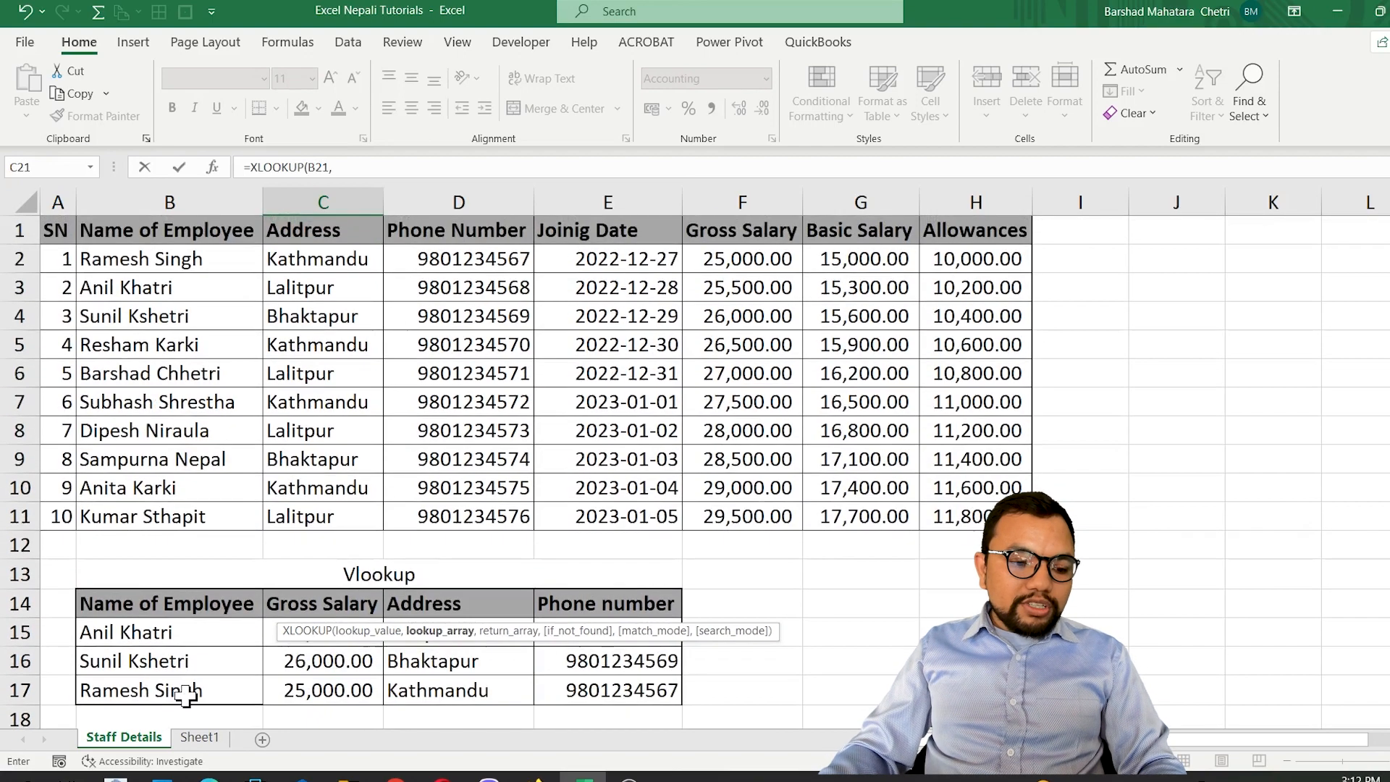
pyautogui.moveTo(170, 230); pyautogui.dragTo(147, 530)
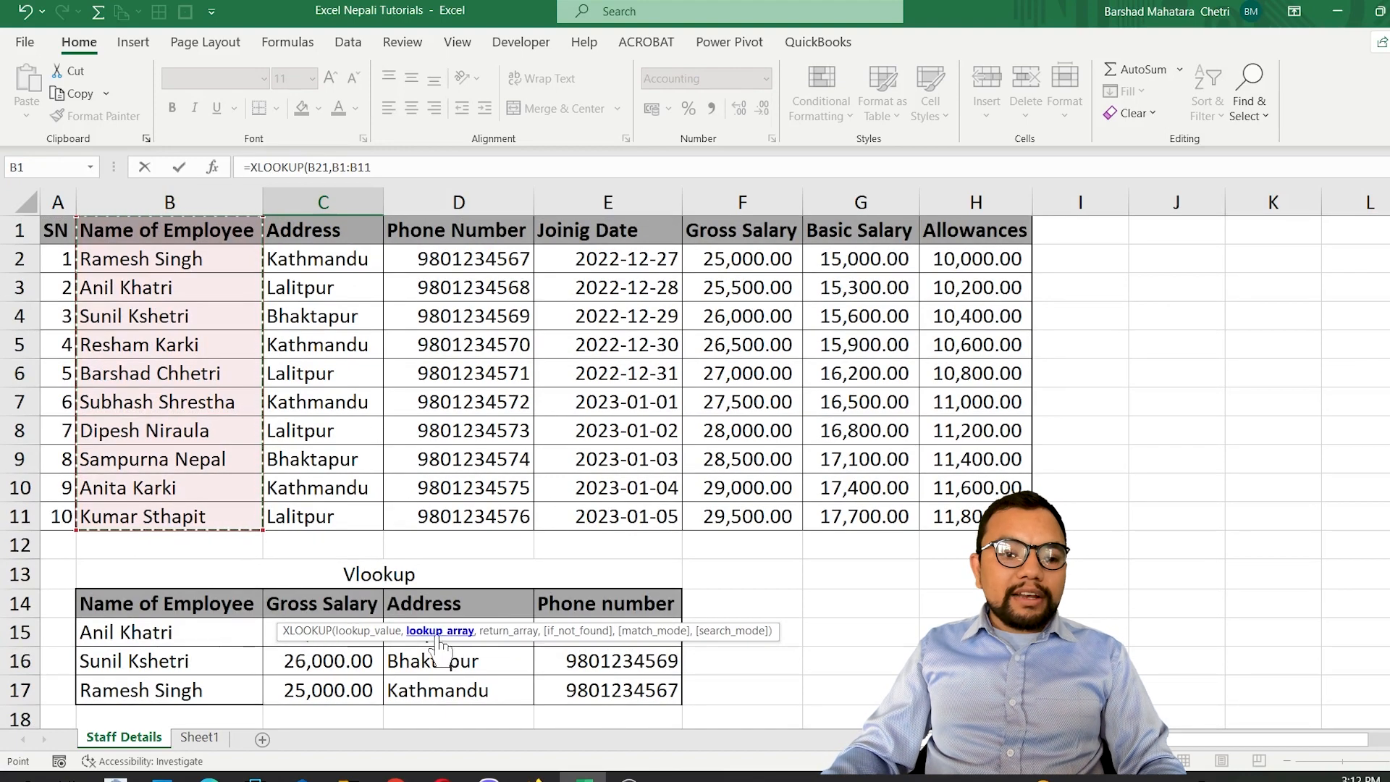
pyautogui.press('F4')
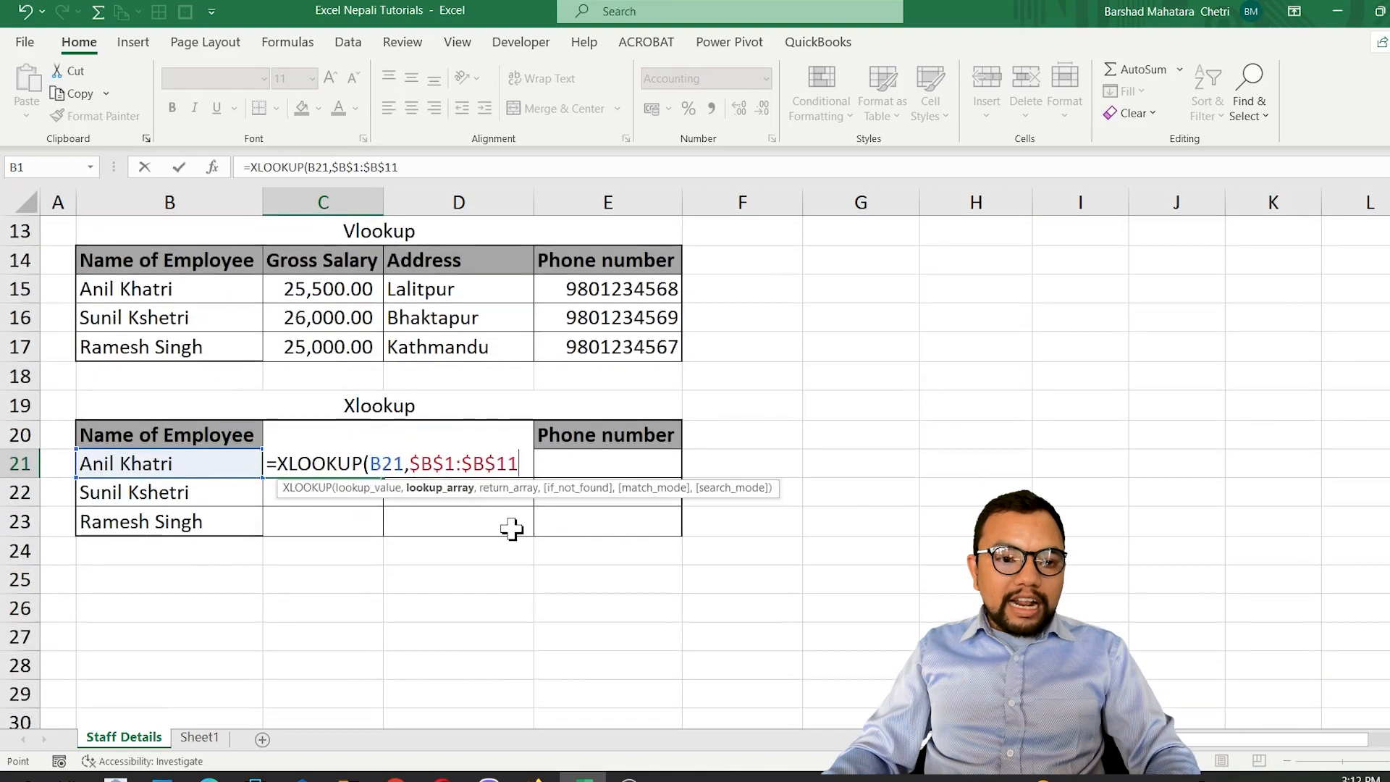
pyautogui.write(',')
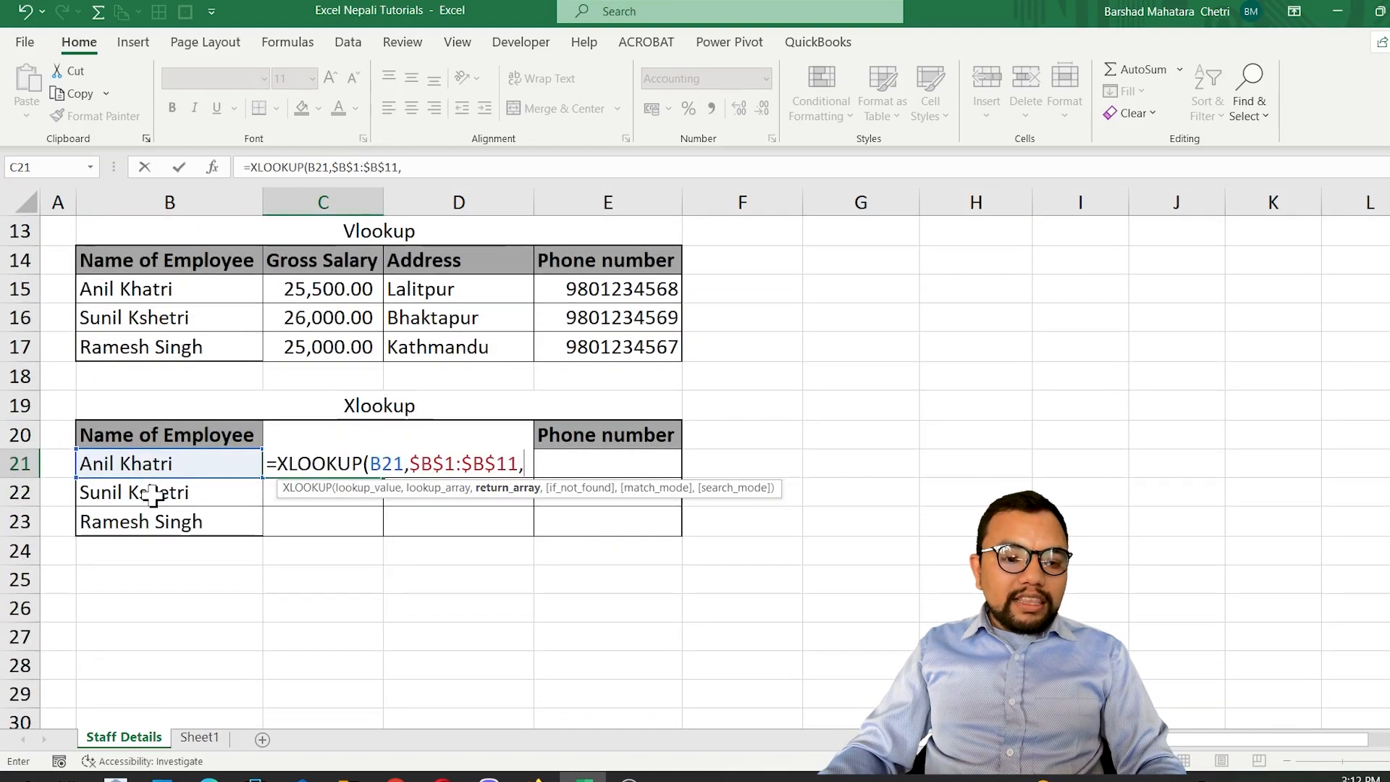
pyautogui.scroll(4, 149, 435)
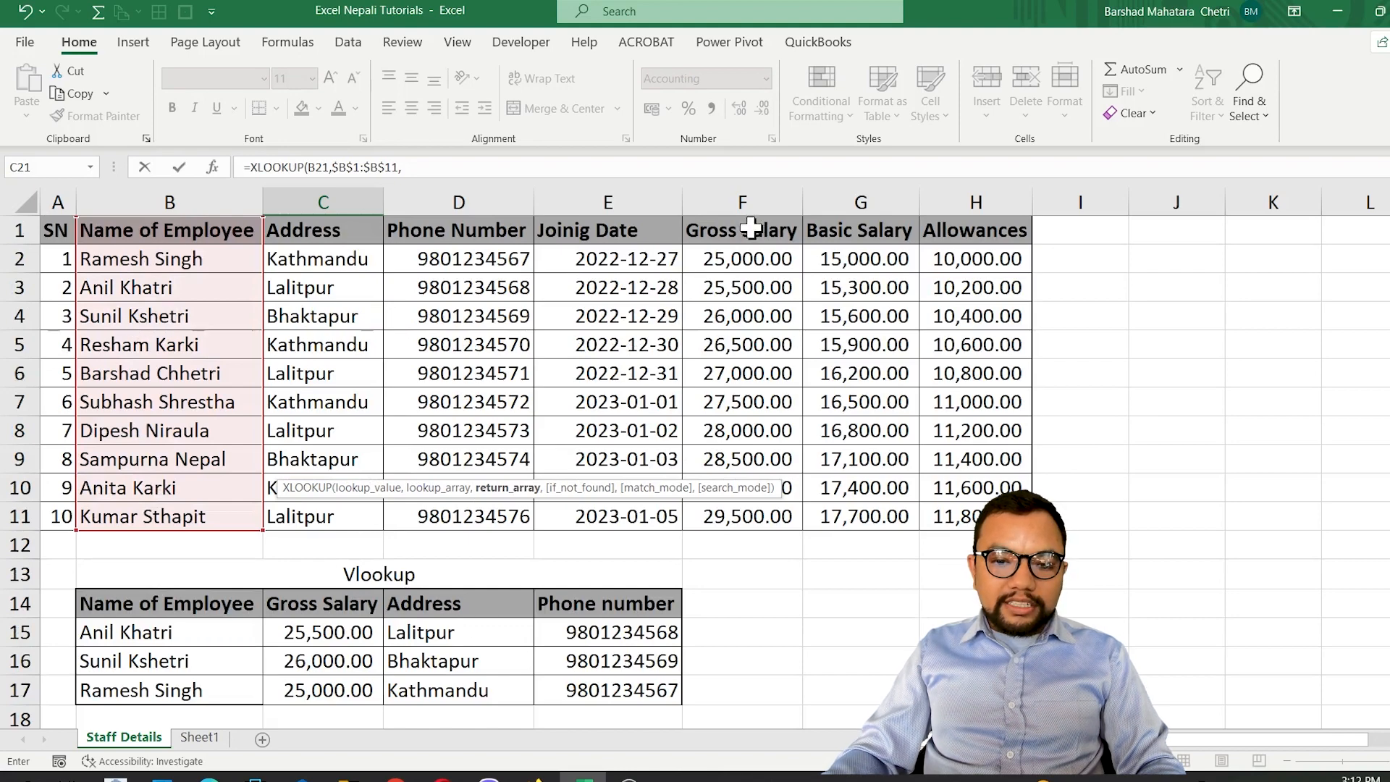
# Complete the C21 XLOOKUP with the absolute Gross Salary range $F$1:$F$11 as return array and fill it down to C23.
pyautogui.moveTo(749, 227); pyautogui.dragTo(739, 511)
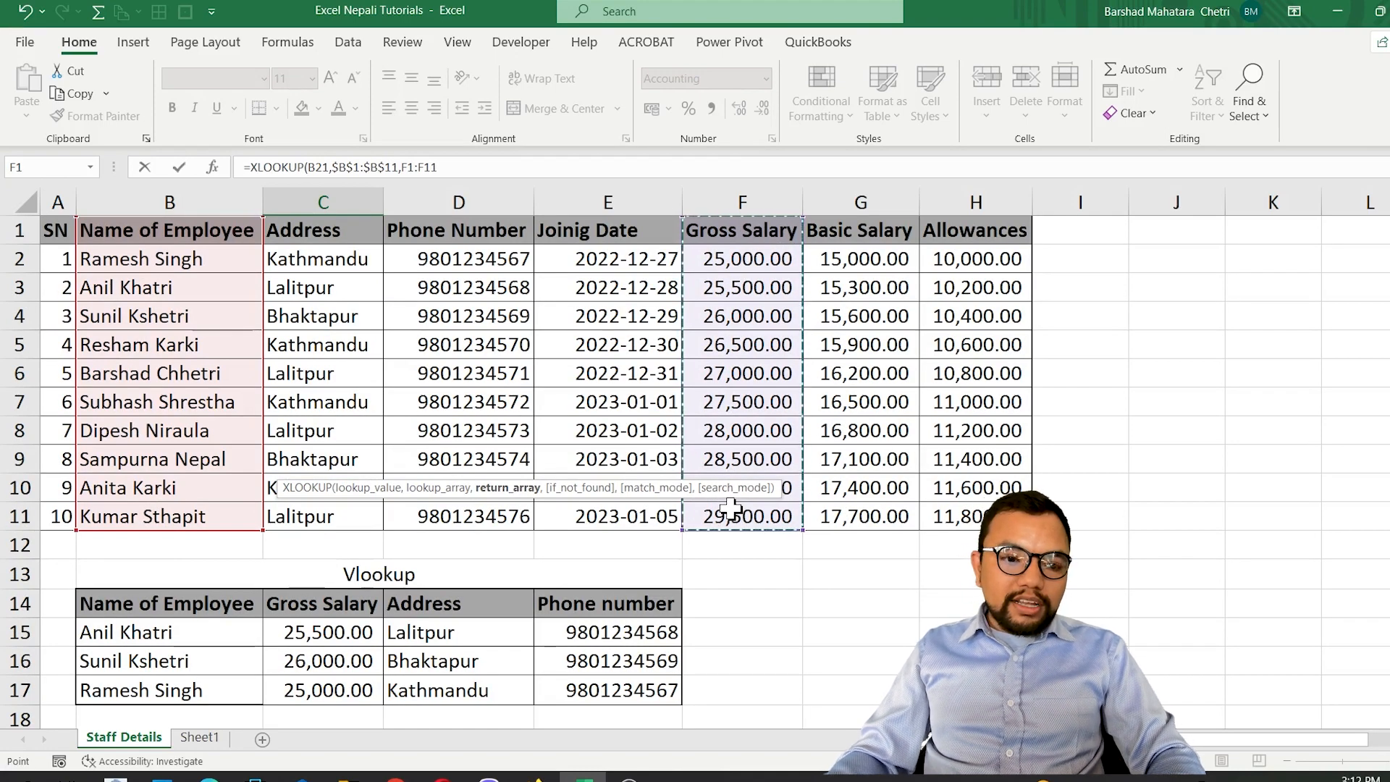
pyautogui.press('F4')
pyautogui.press('Return')
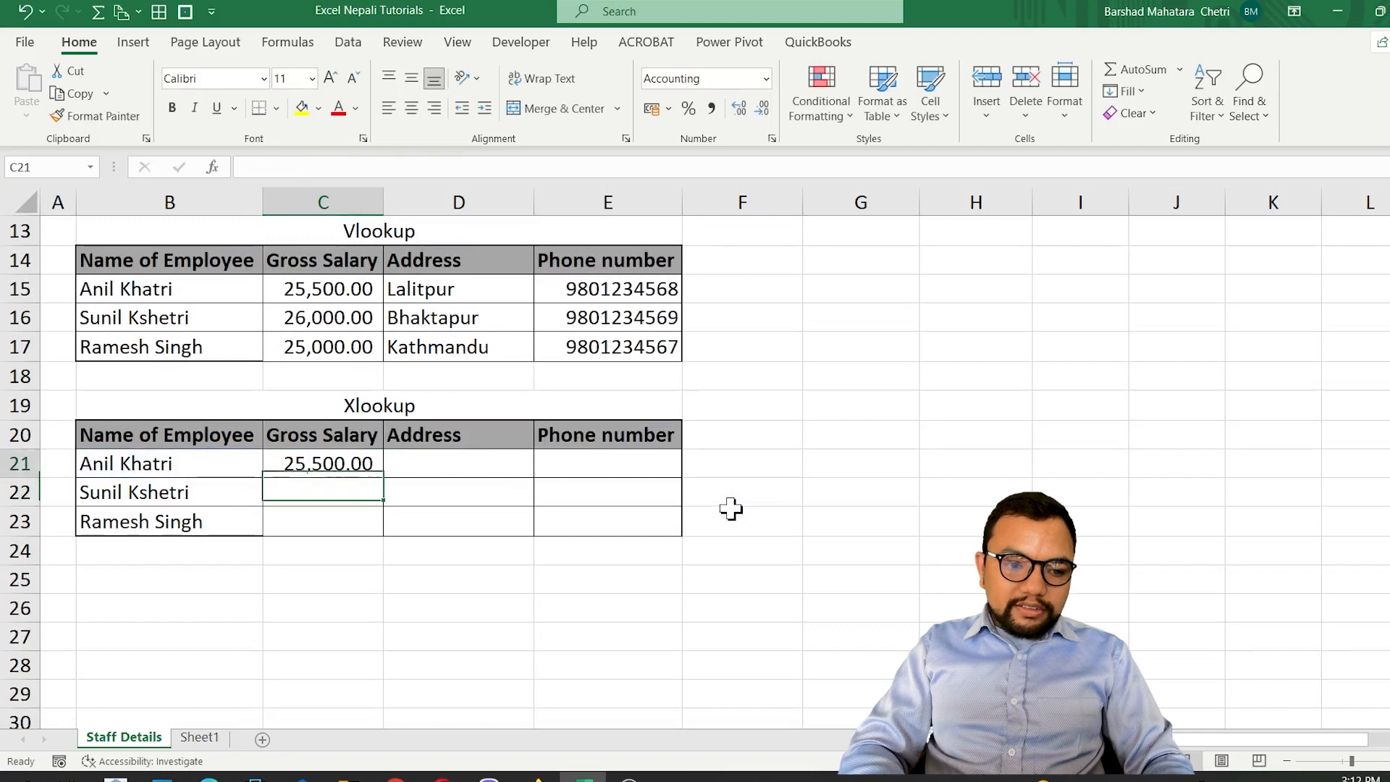
pyautogui.press('Up')
pyautogui.doubleClick(383, 477)
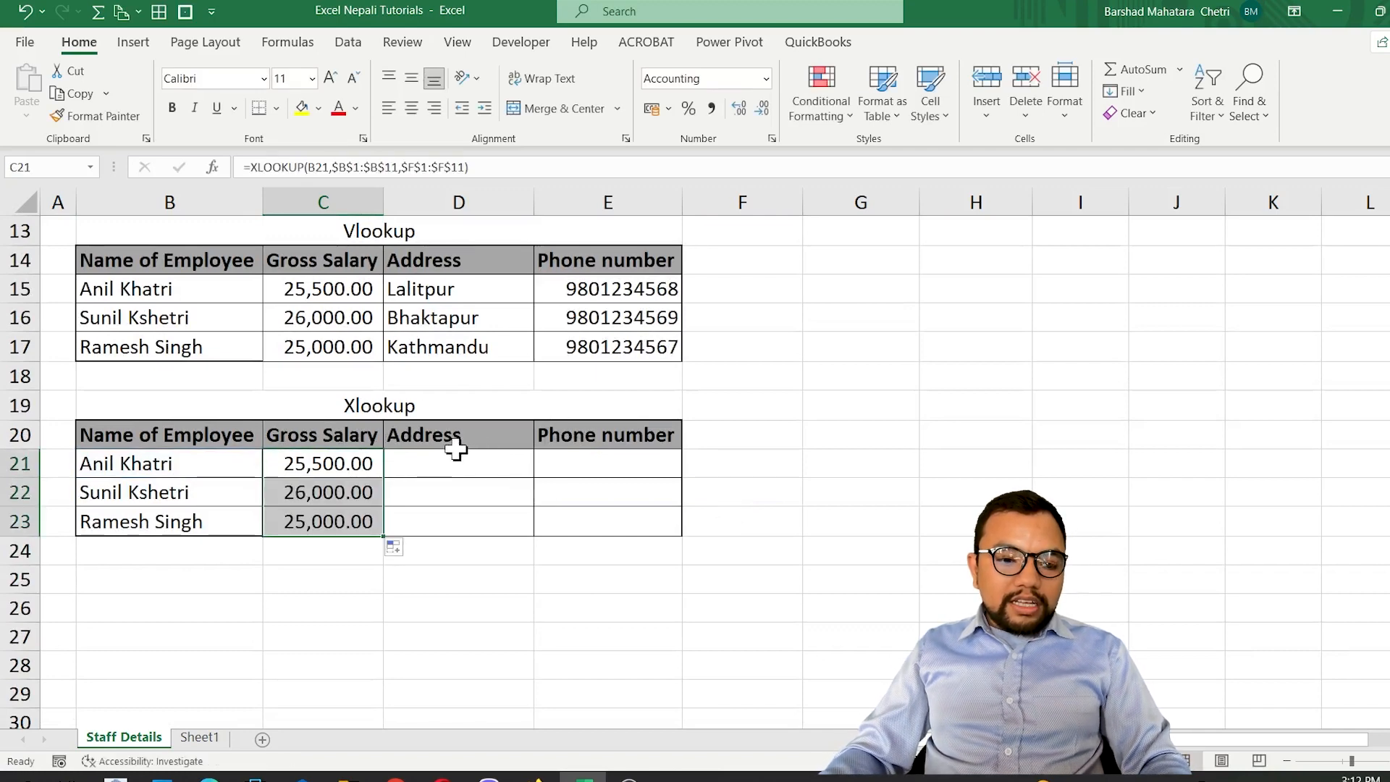
# Move the Vlookup and Xlookup tables together from B13:E23 to F13:I23.
pyautogui.scroll(2, 434, 456)
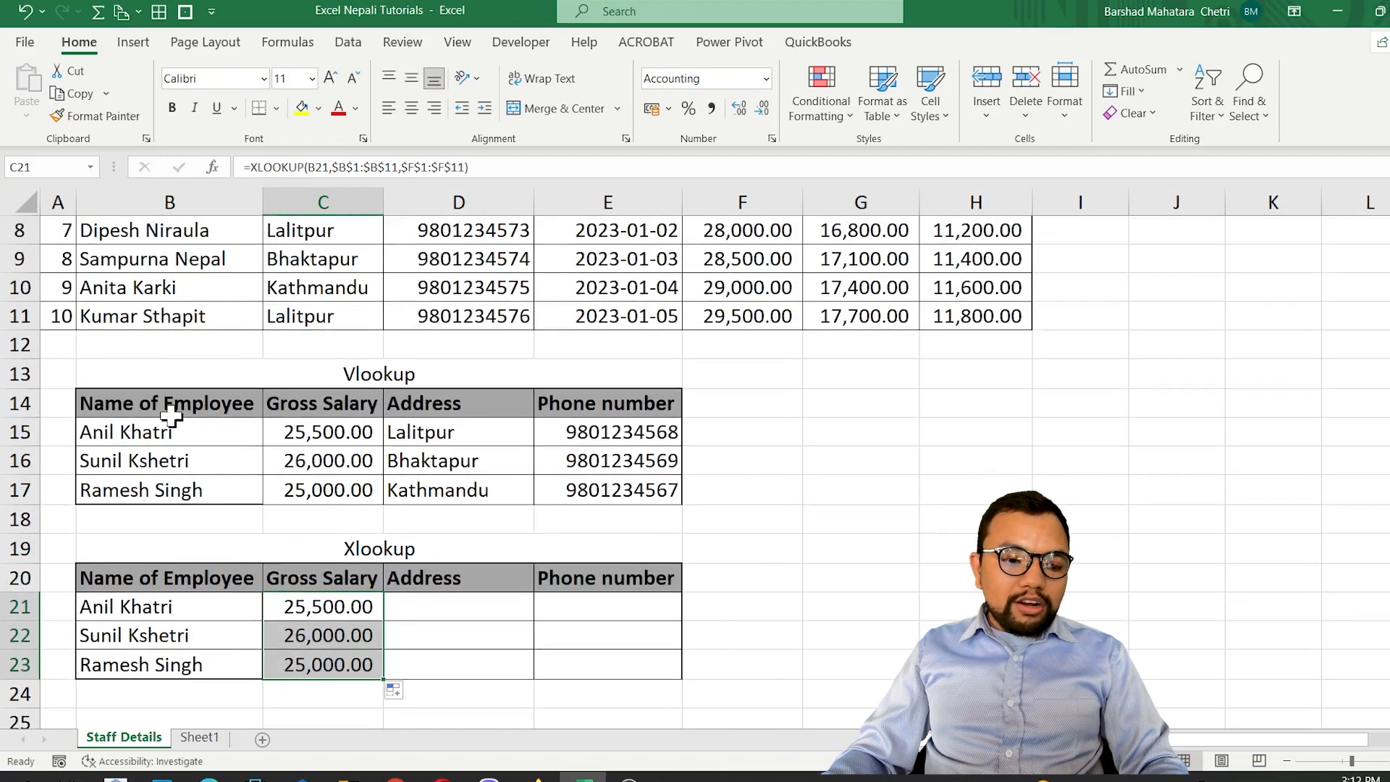
pyautogui.moveTo(158, 379); pyautogui.dragTo(507, 662)
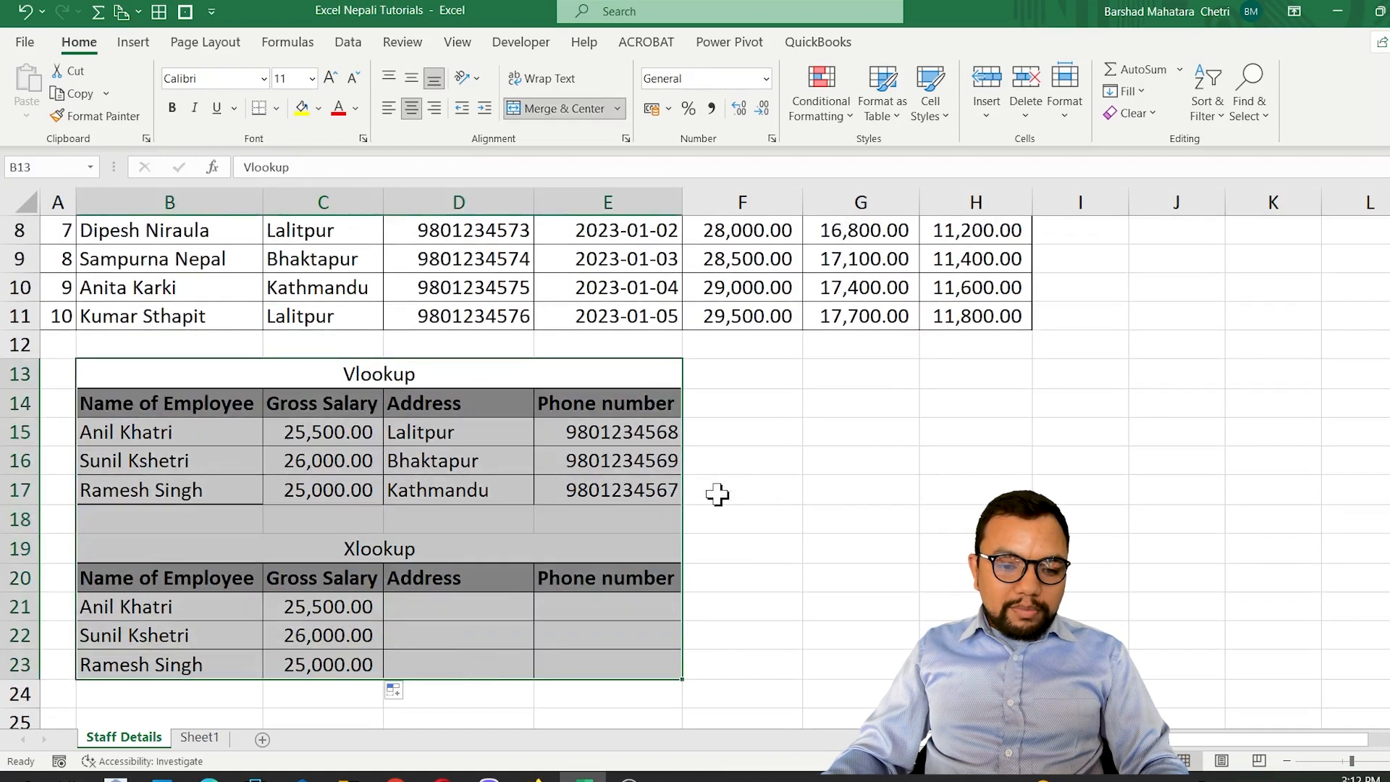
pyautogui.moveTo(683, 518); pyautogui.dragTo(1082, 500)
pyautogui.click(366, 533)
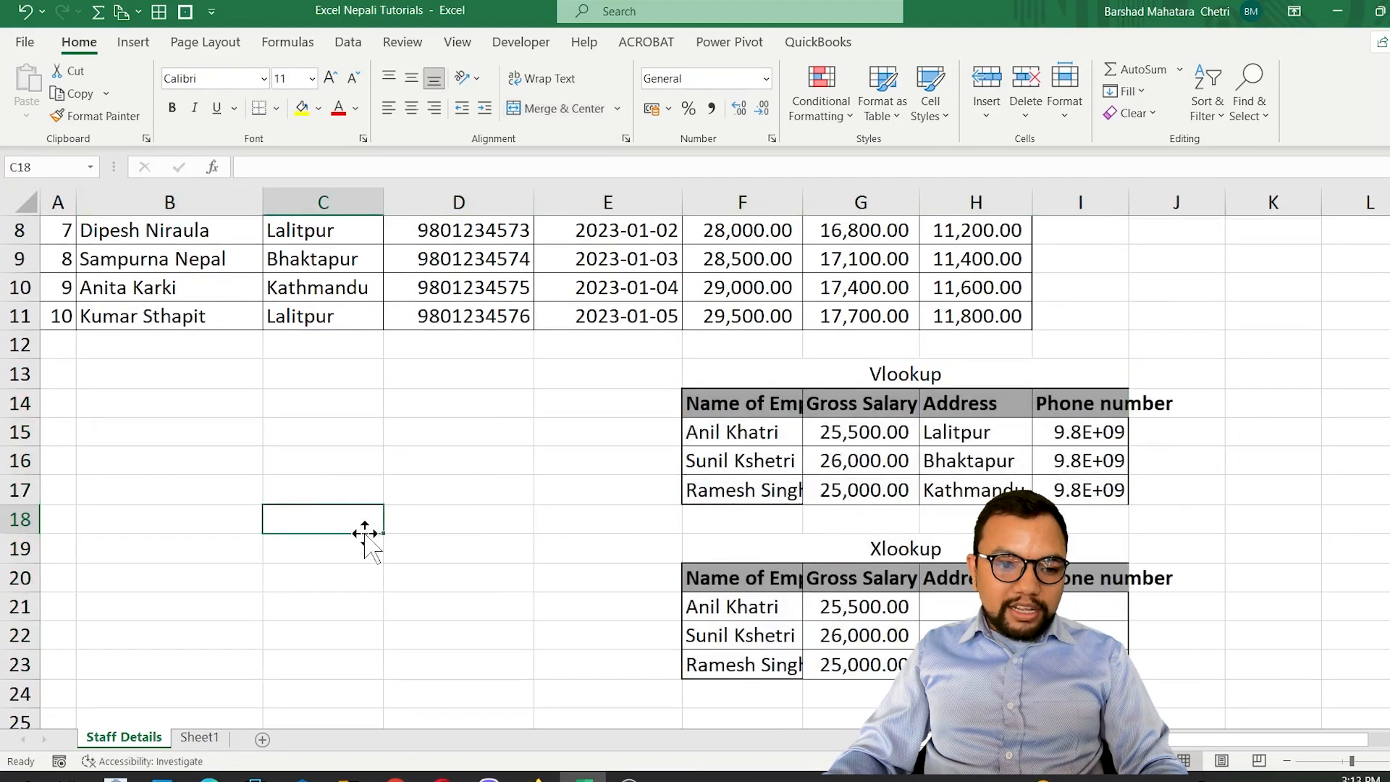
# Insert a blank column before the Address column C of the staff data.
pyautogui.scroll(3, 366, 533)
pyautogui.scroll(-1, 342, 194)
pyautogui.click(341, 193)
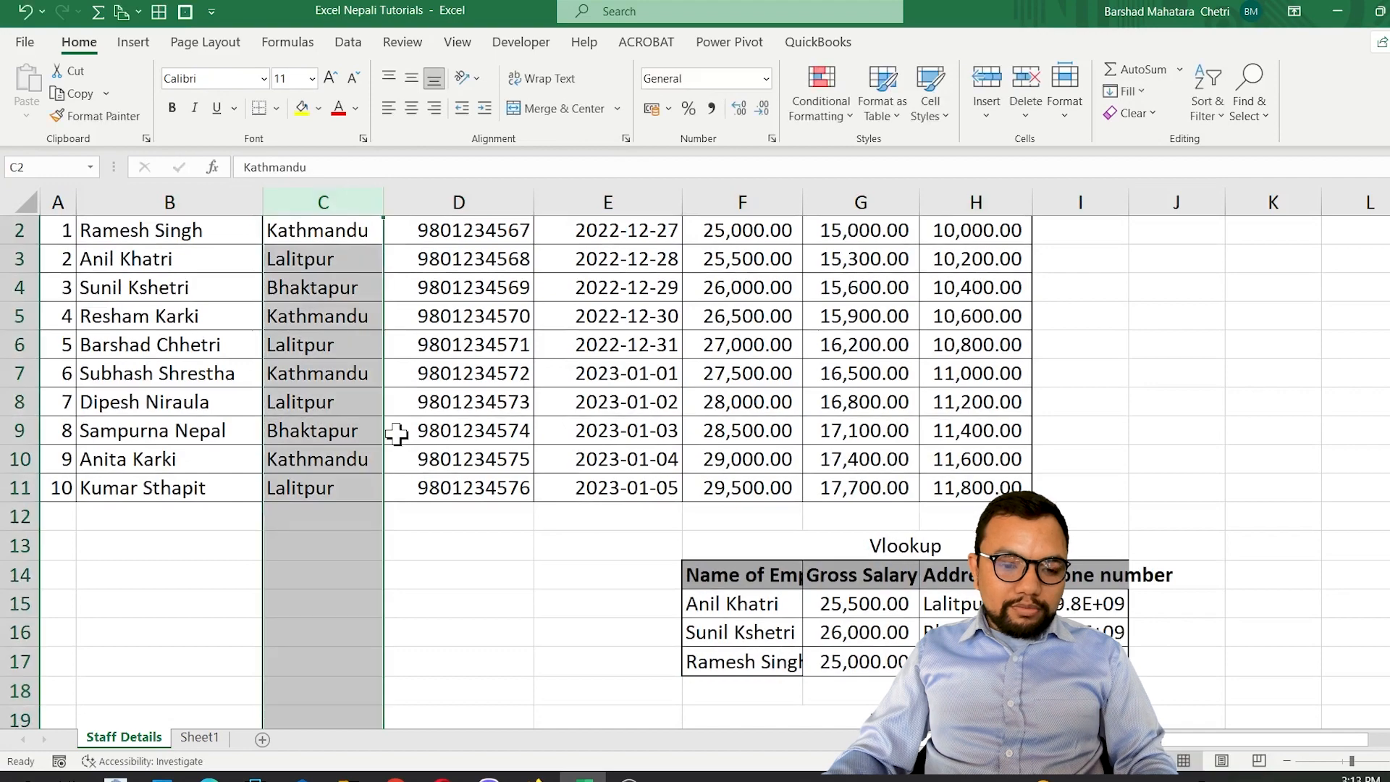
pyautogui.hotkey('ctrl', 'shift', '+')
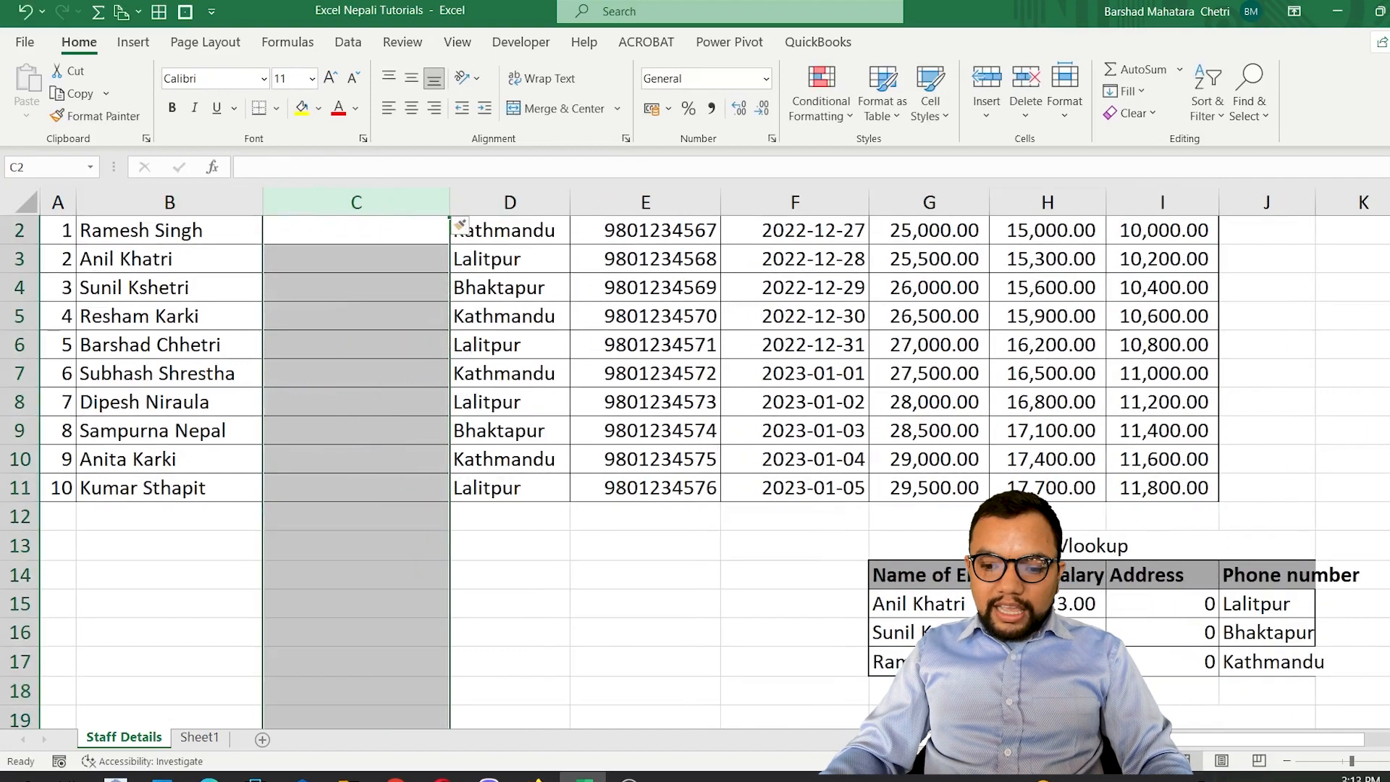
# Check the Gross Salary VLOOKUP formula in H15 and format H15:H17 as Short Date.
pyautogui.click(1047, 605)
pyautogui.scroll(1, 1048, 605)
pyautogui.press('F2')
pyautogui.press('Escape')
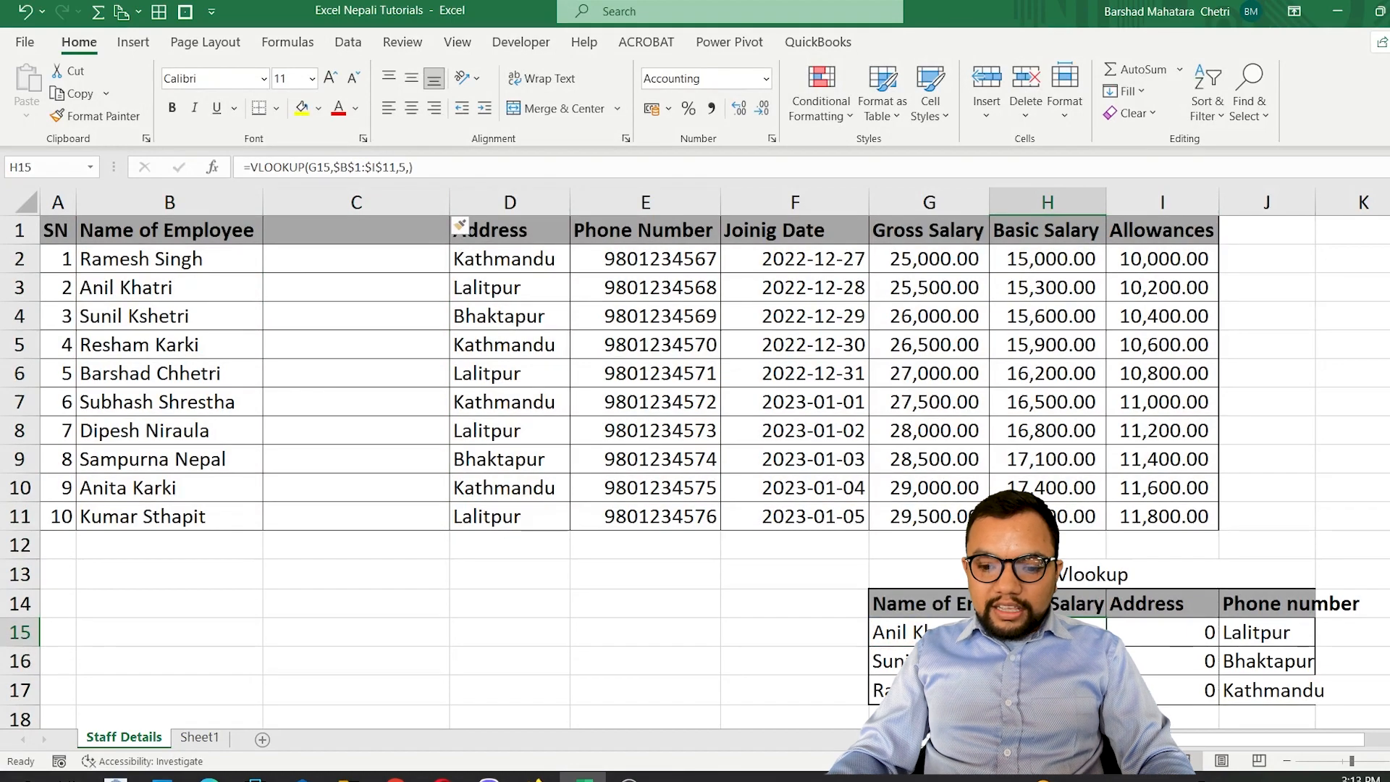
pyautogui.moveTo(1048, 632); pyautogui.dragTo(1047, 689)
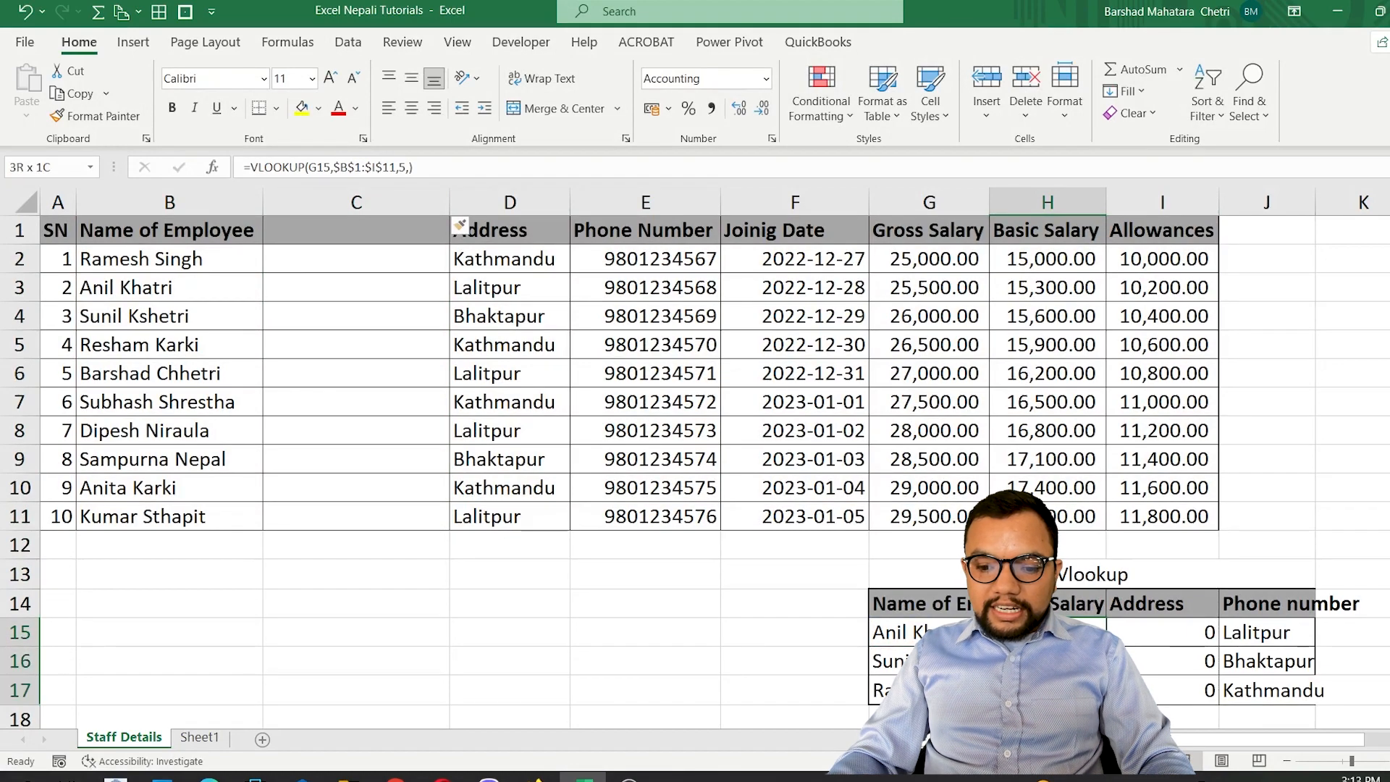
pyautogui.click(764, 78)
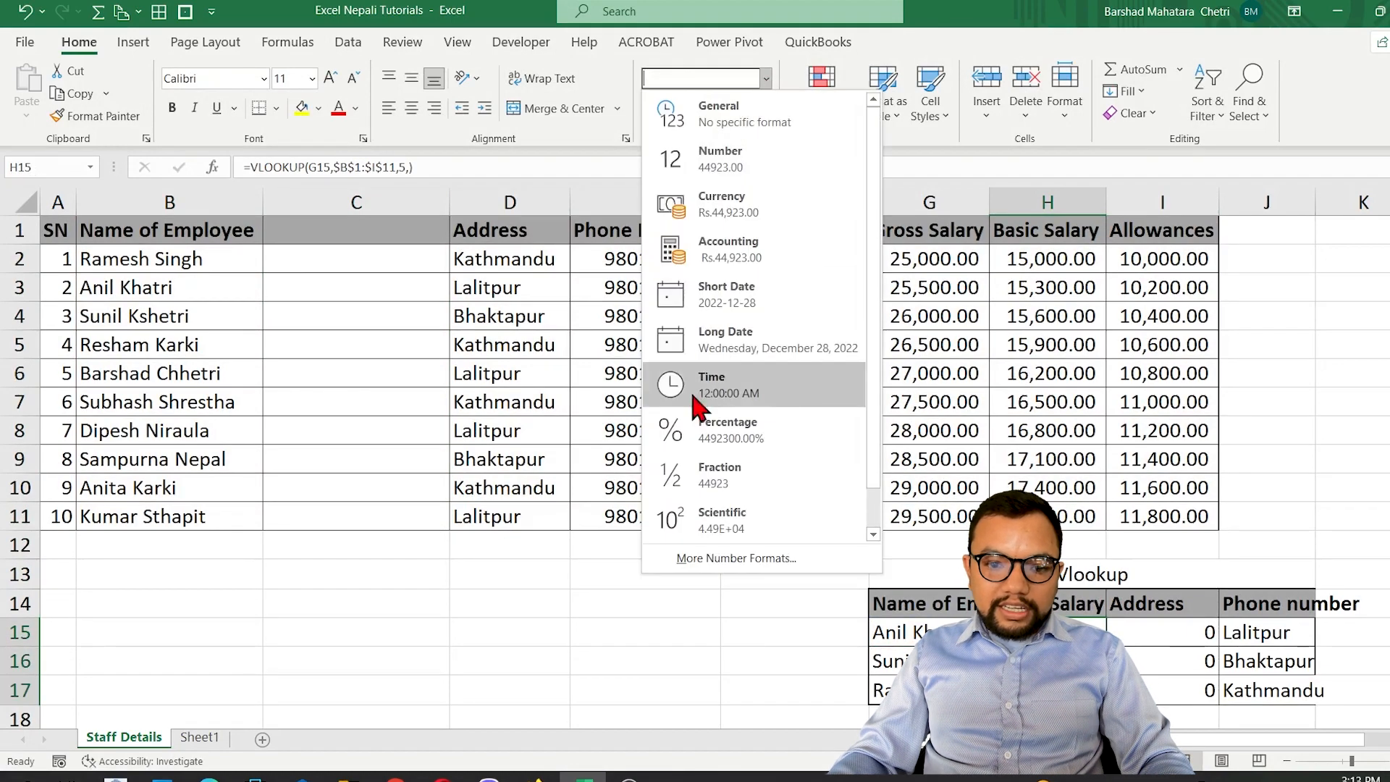
pyautogui.click(736, 314)
# Trace row 3 from the employee name in B3 across to F3 to check which column the VLOOKUP index 5 returns.
pyautogui.click(803, 287)
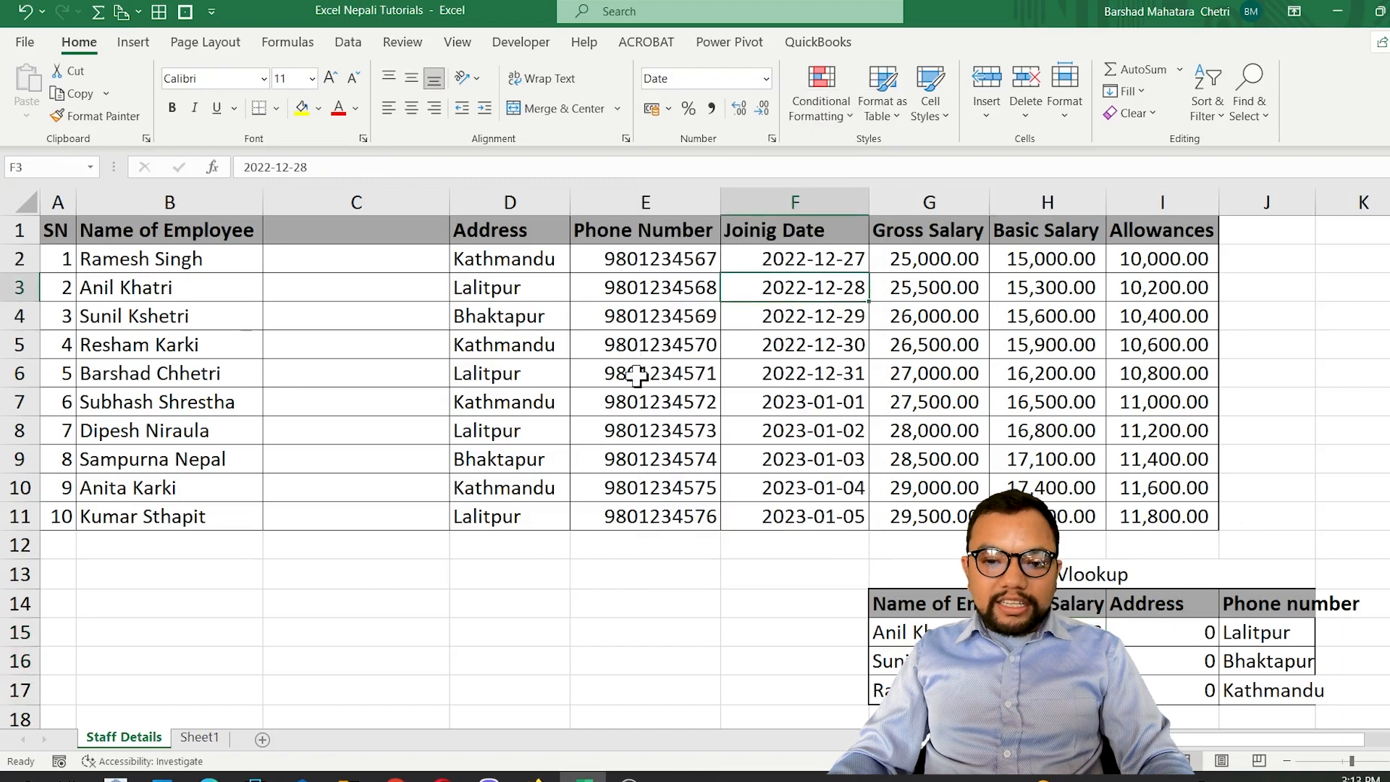
pyautogui.click(149, 298)
pyautogui.press('Right')
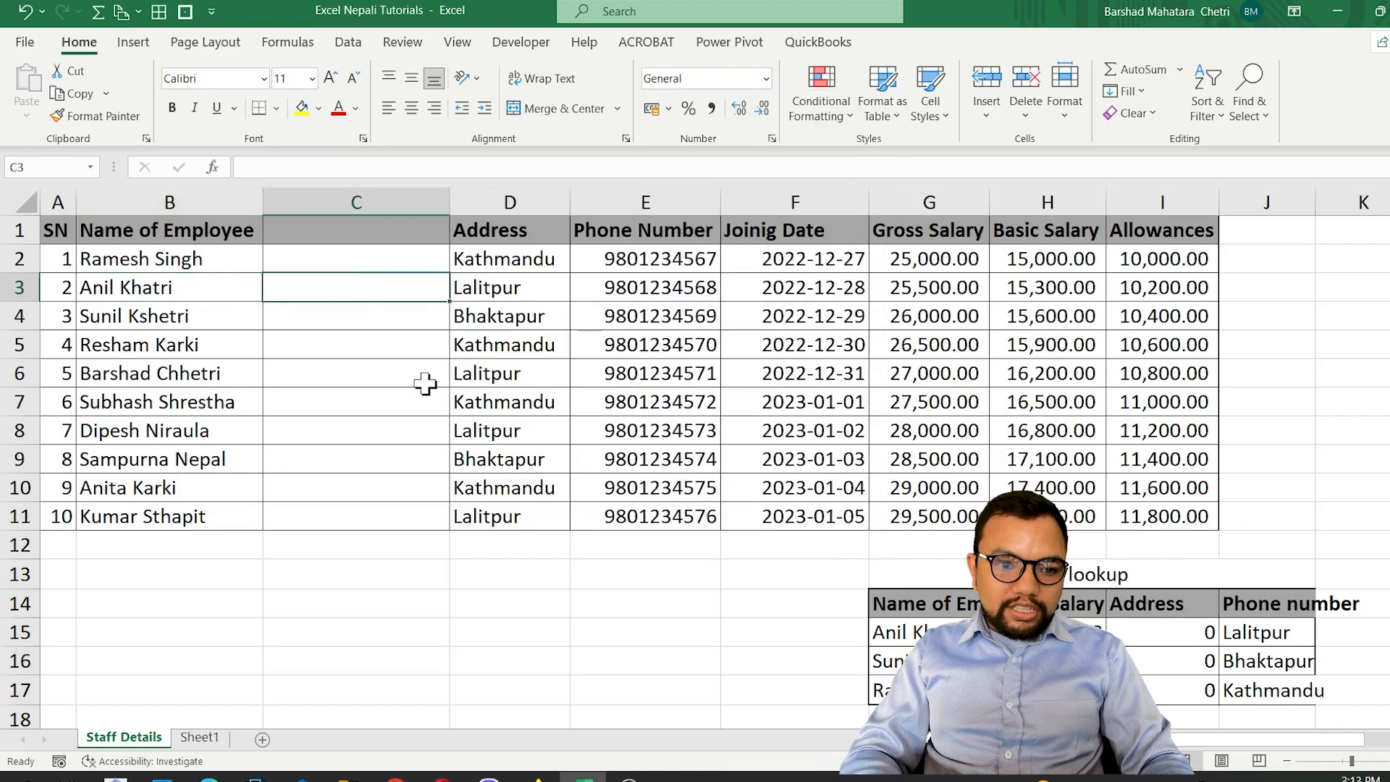
pyautogui.press('Right')
pyautogui.press('Right')
pyautogui.press('Right')
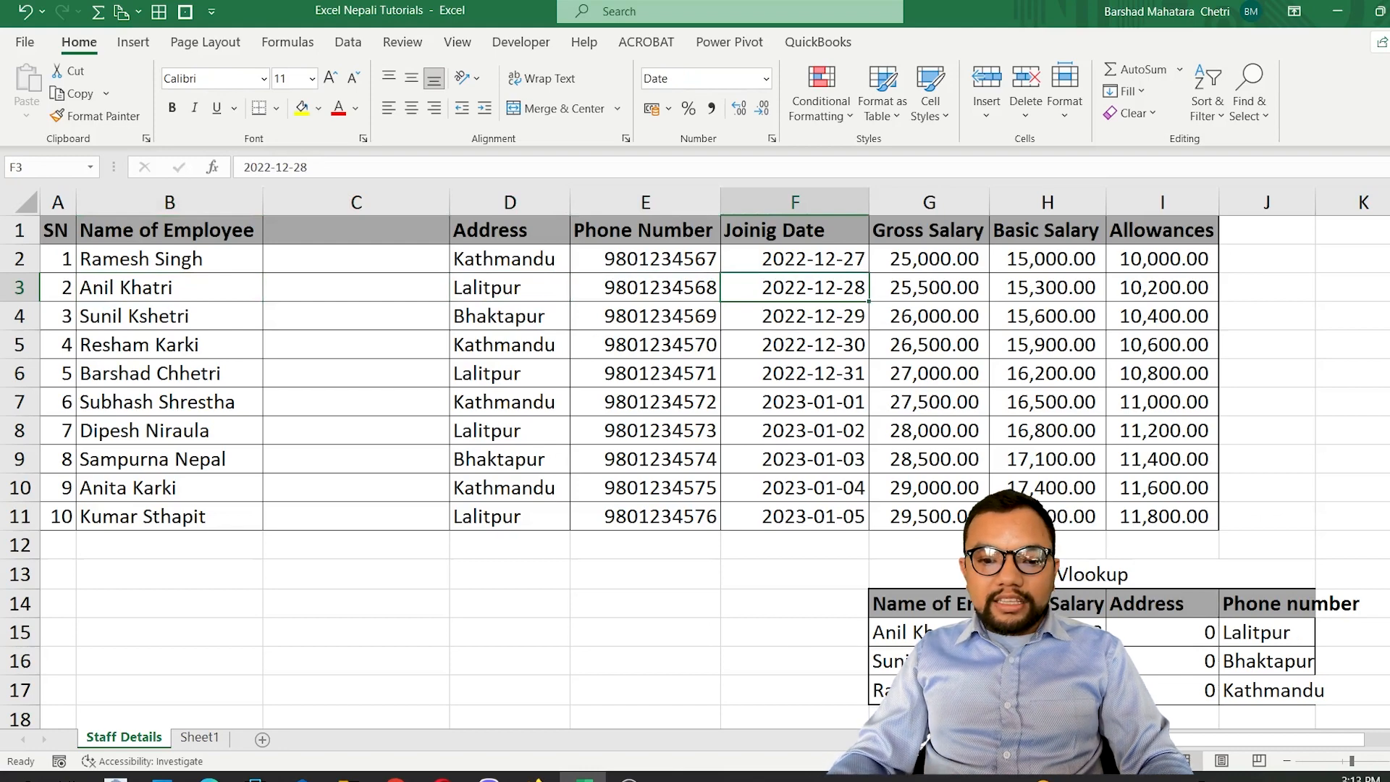
# Insert another blank column at C and widen column I, which holds the Gross Salary lookups.
pyautogui.click(341, 197)
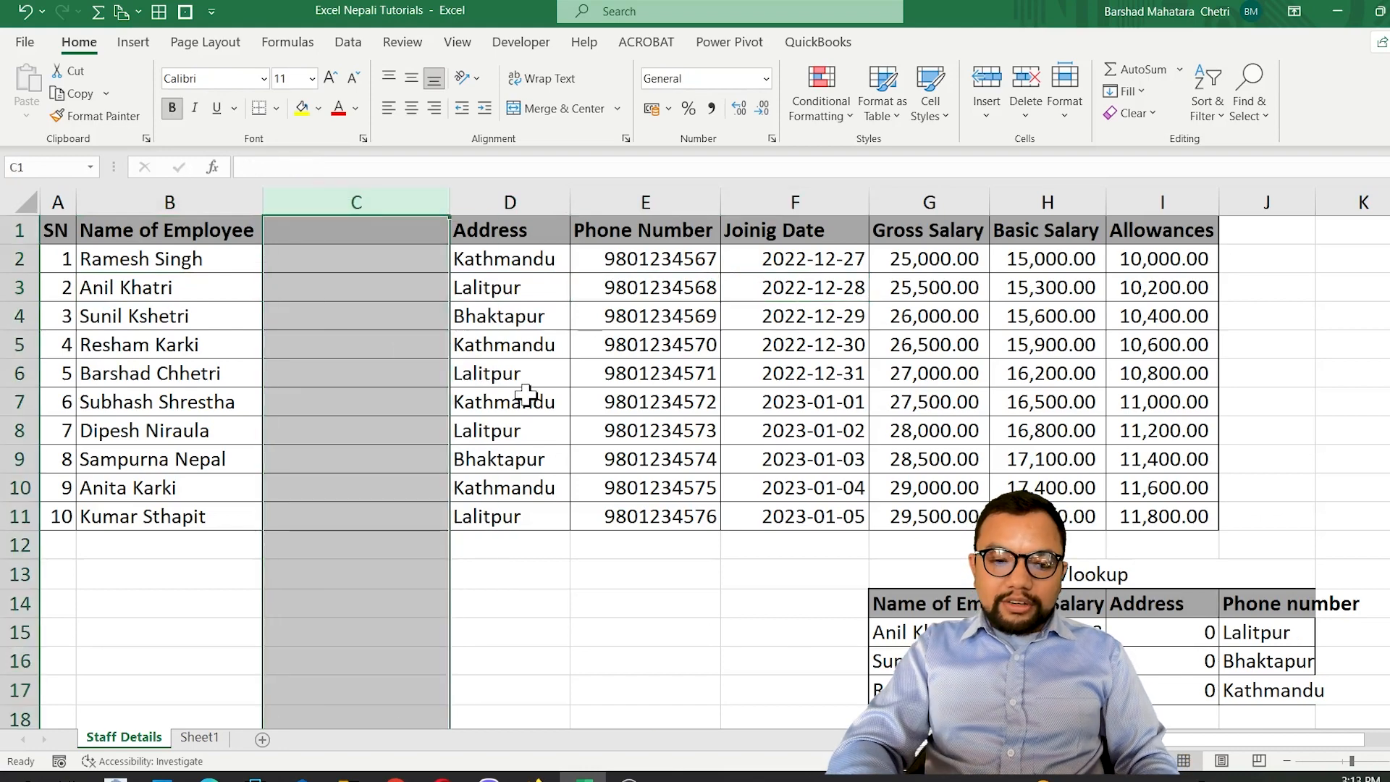
pyautogui.hotkey('ctrl', 'shift', '=')
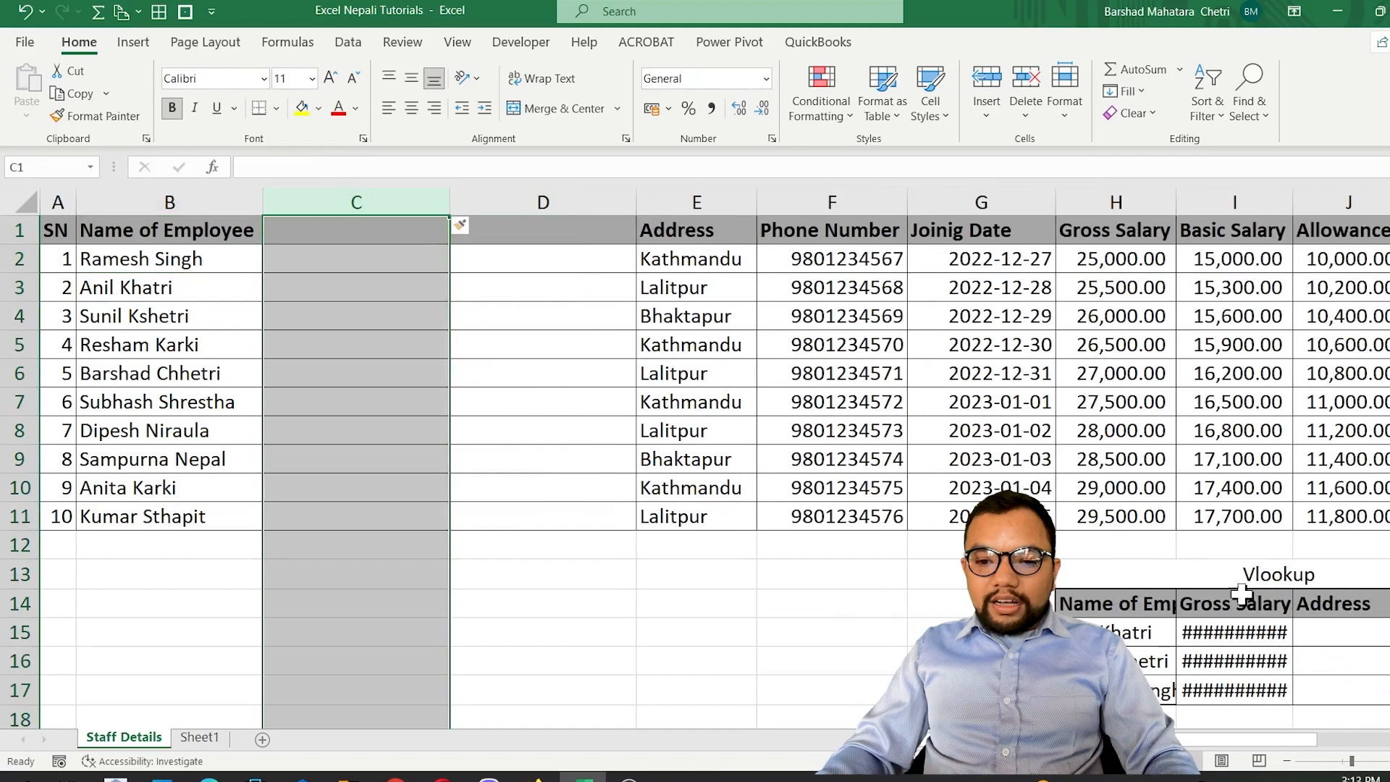
pyautogui.click(1234, 632)
pyautogui.moveTo(1293, 203); pyautogui.dragTo(1377, 212)
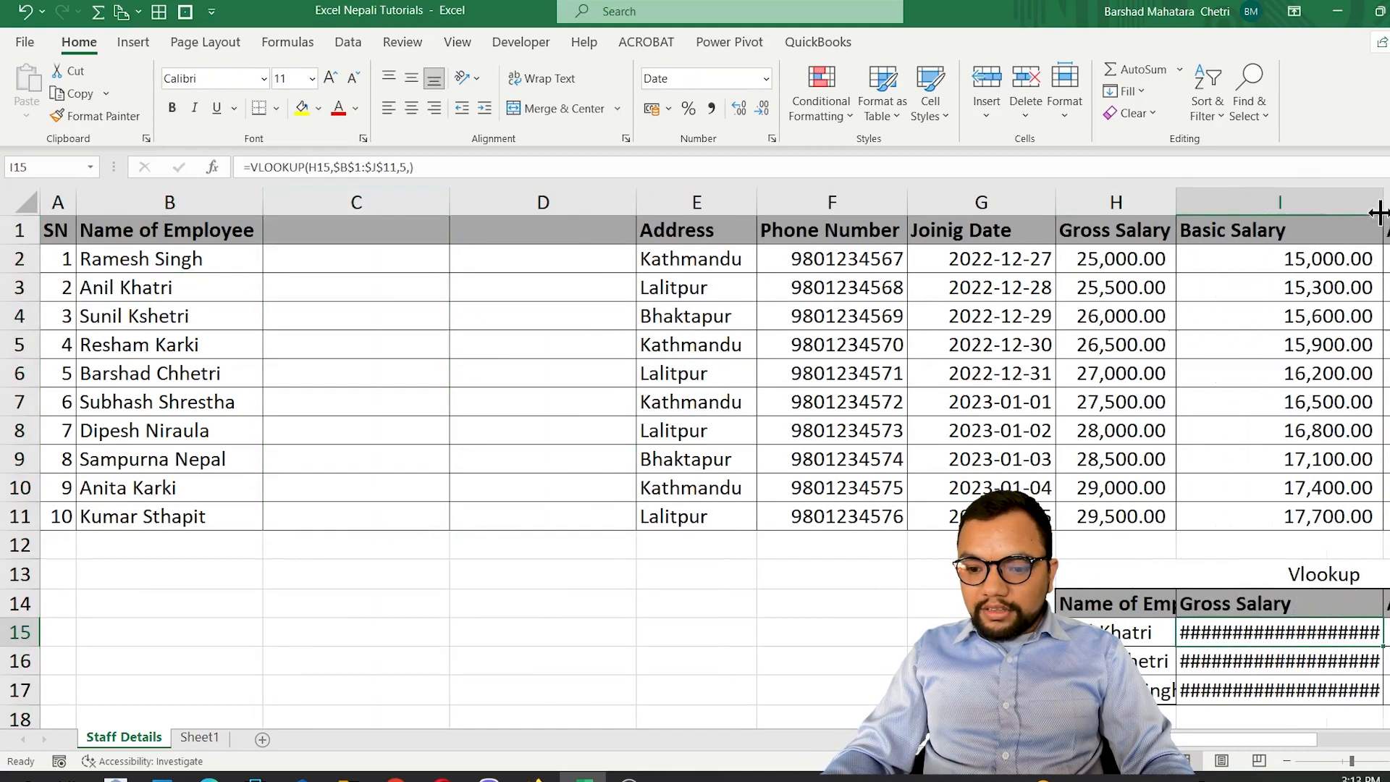
# Format the Vlookup Gross Salary cells I15:I17 as Number without decimals, filling I15 down to I17.
pyautogui.click(765, 78)
pyautogui.click(721, 161)
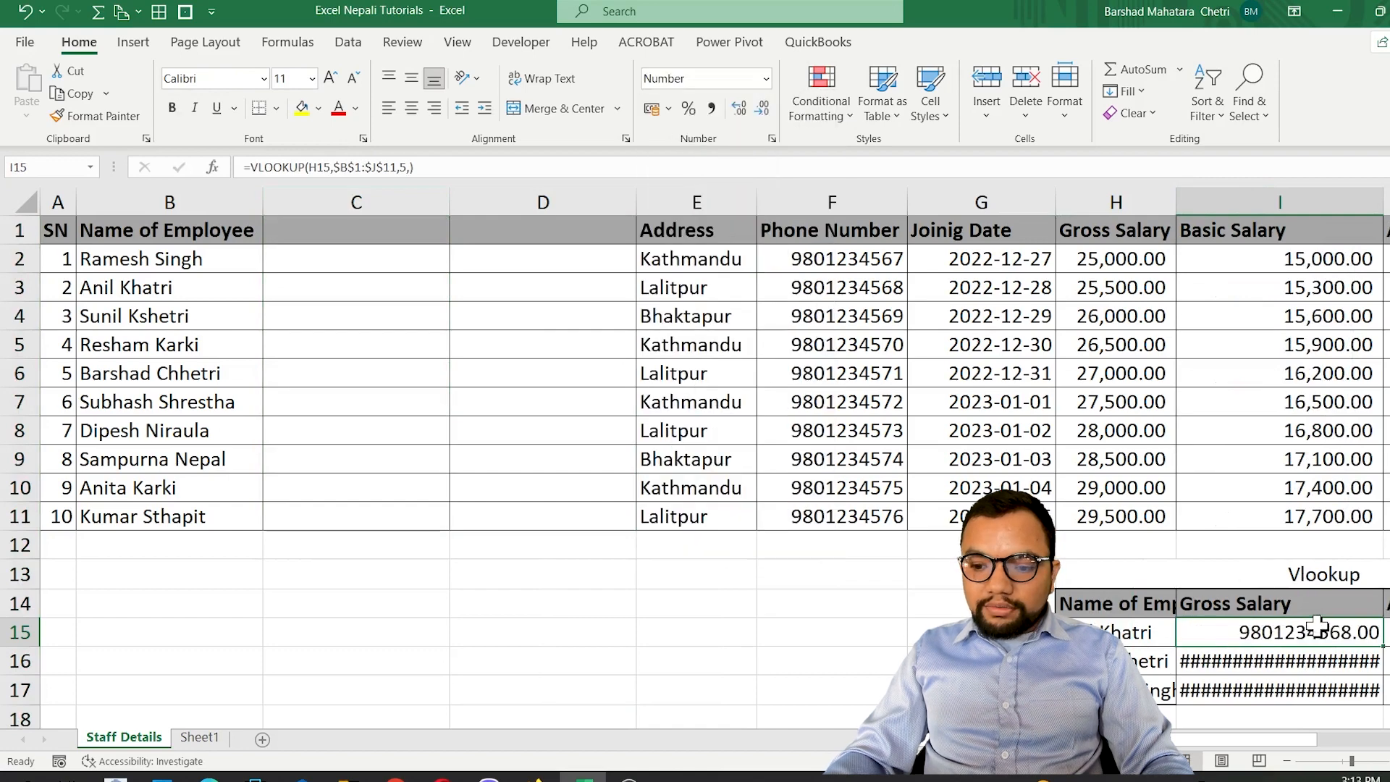
pyautogui.moveTo(1259, 655); pyautogui.dragTo(1259, 697)
pyautogui.hotkey('ctrl', 'd')
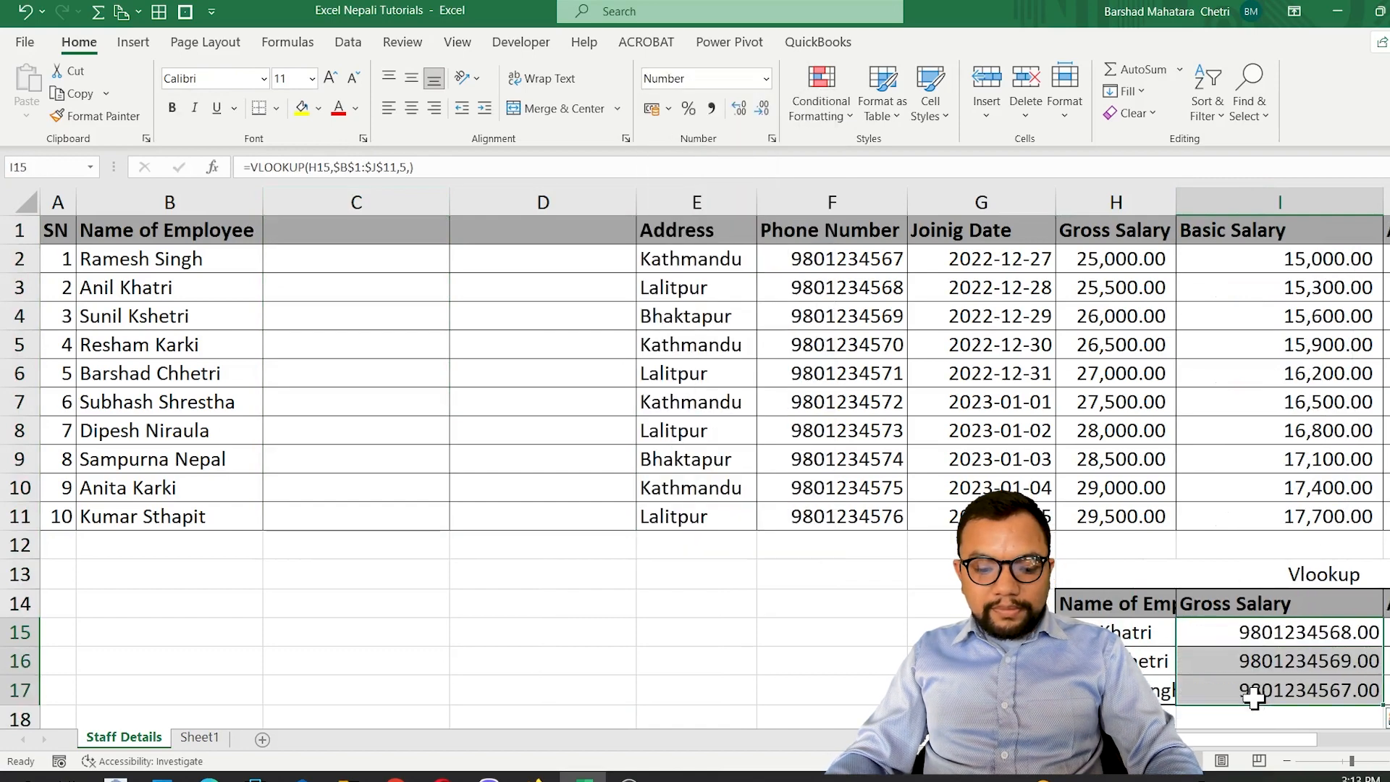
pyautogui.click(761, 108)
pyautogui.click(761, 108)
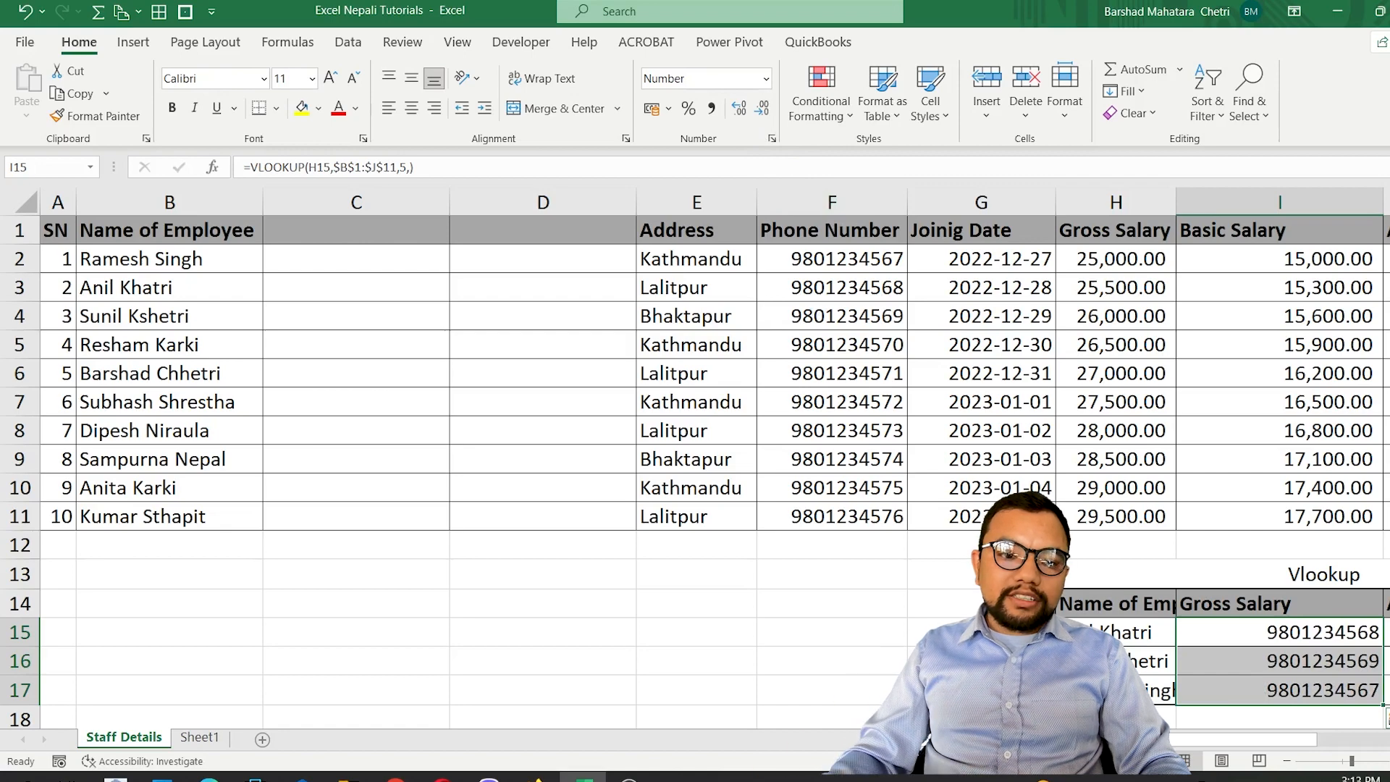
# Examine the XLOOKUP formula and Gross Salary results in I21:I23 after the column insertions.
pyautogui.scroll(-3, 481, 373)
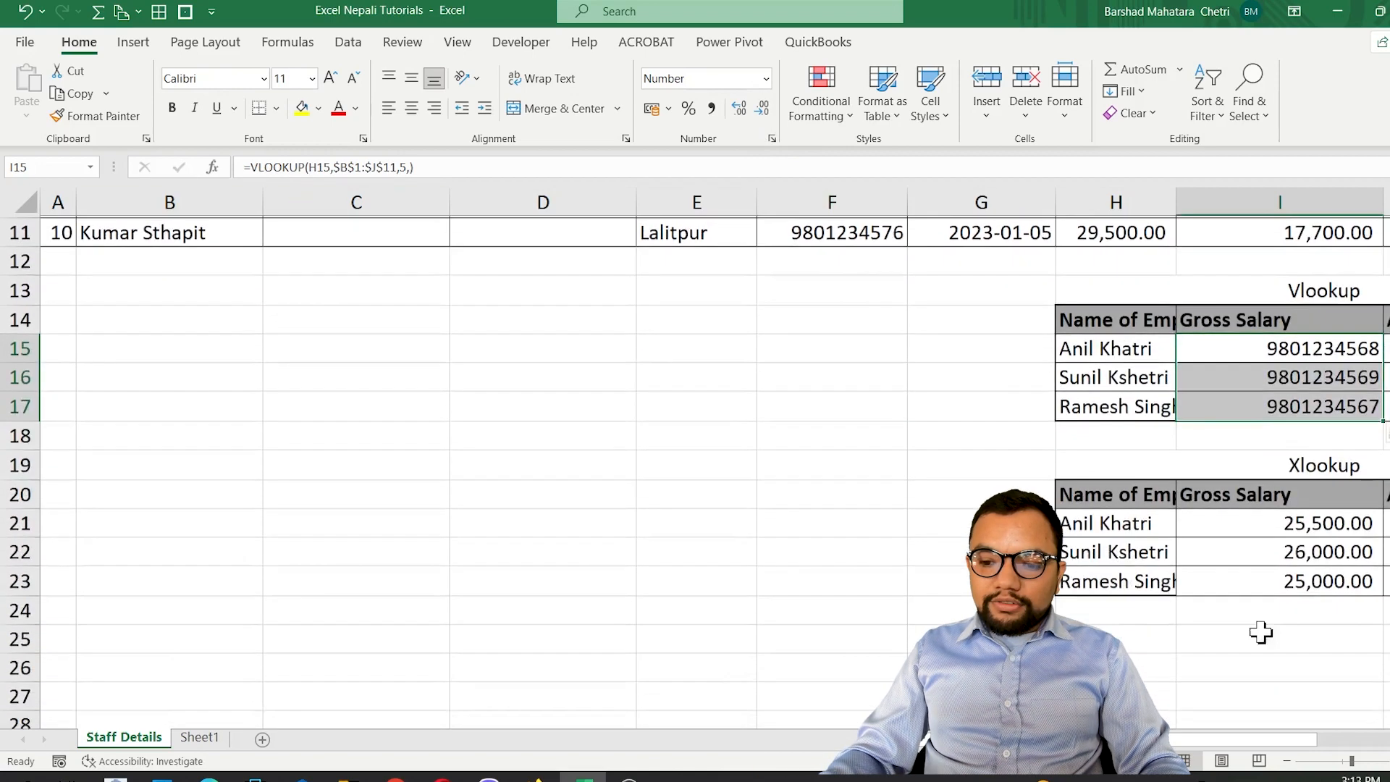
pyautogui.click(1279, 520)
pyautogui.press('Right')
pyautogui.press('Left')
pyautogui.press('Left')
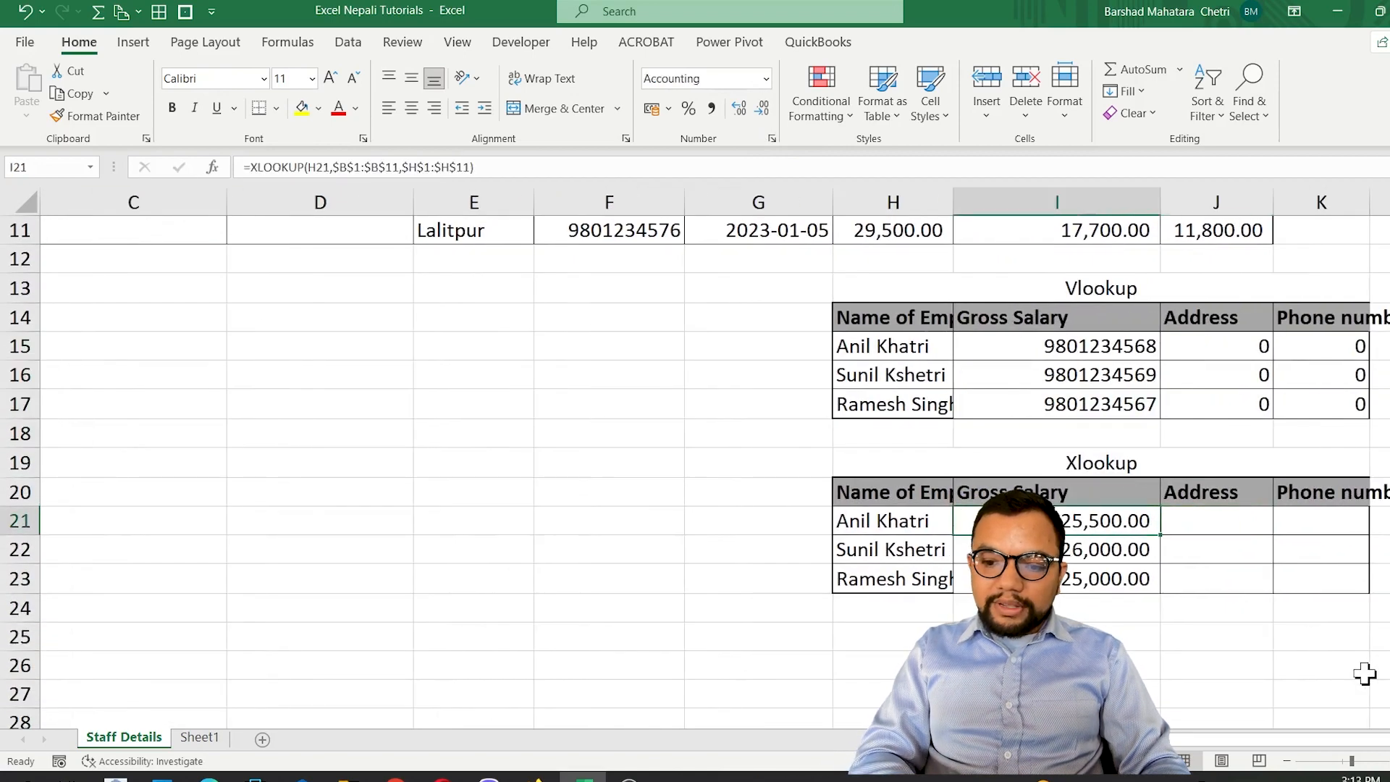
pyautogui.press('Right')
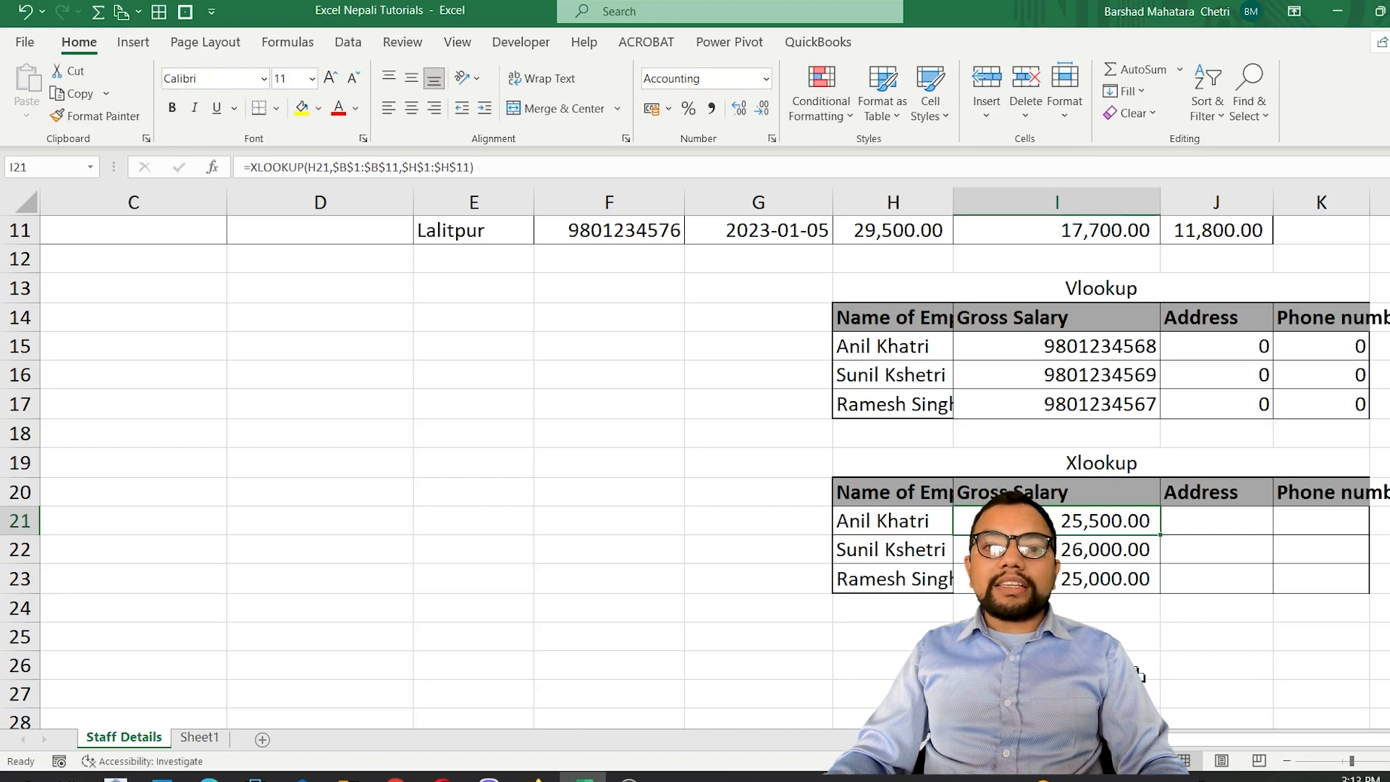
pyautogui.moveTo(1070, 524); pyautogui.dragTo(1070, 576)
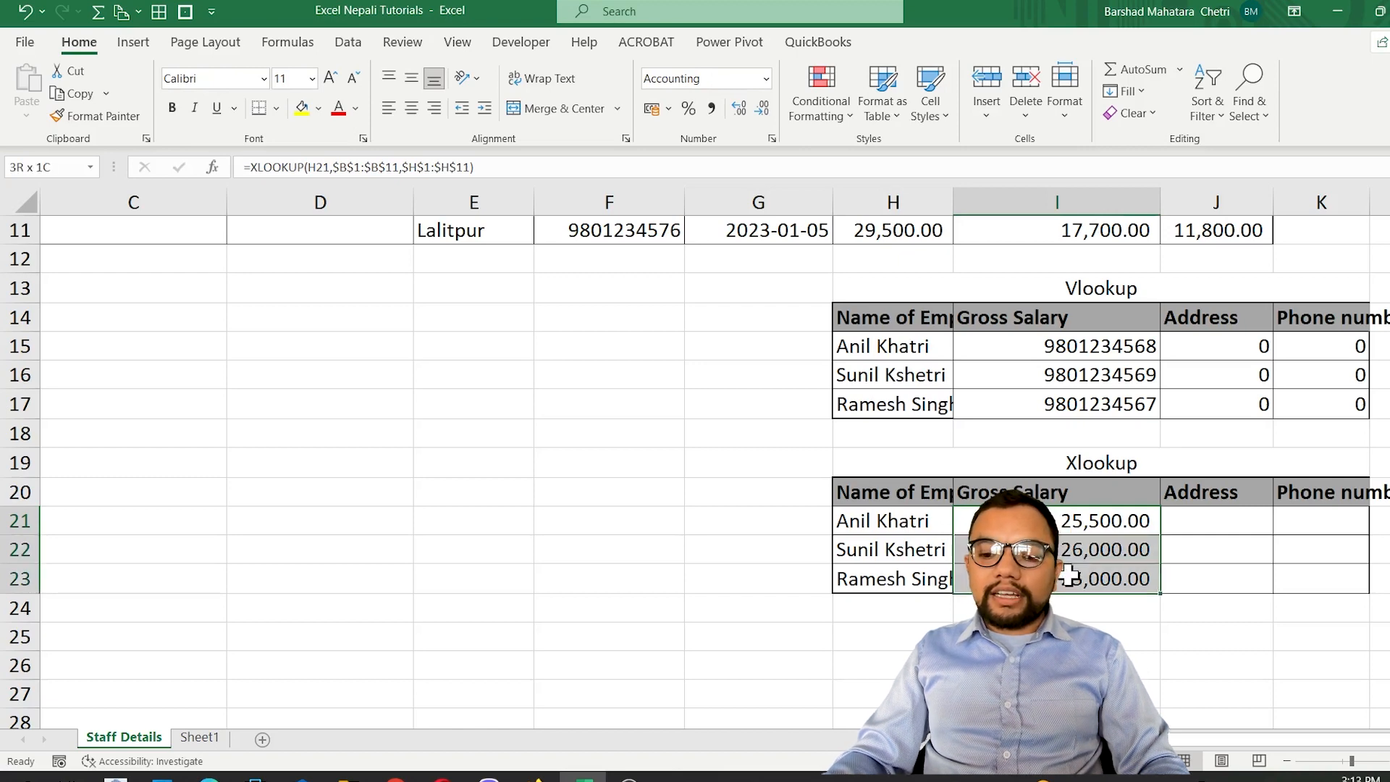
# Start an XLOOKUP formula in the Address cell J21 with H21 as the lookup value.
pyautogui.click(1221, 524)
pyautogui.scroll(2, 1227, 615)
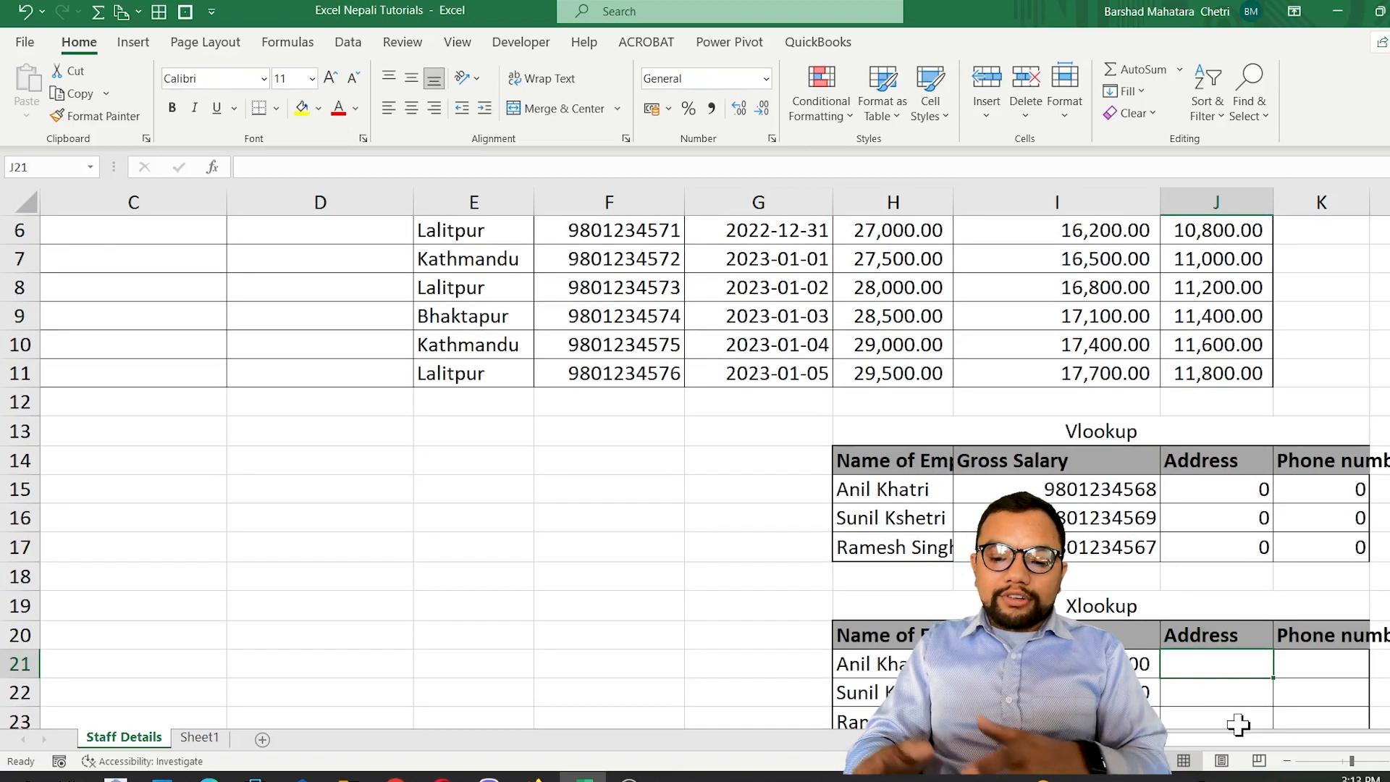
pyautogui.write('=')
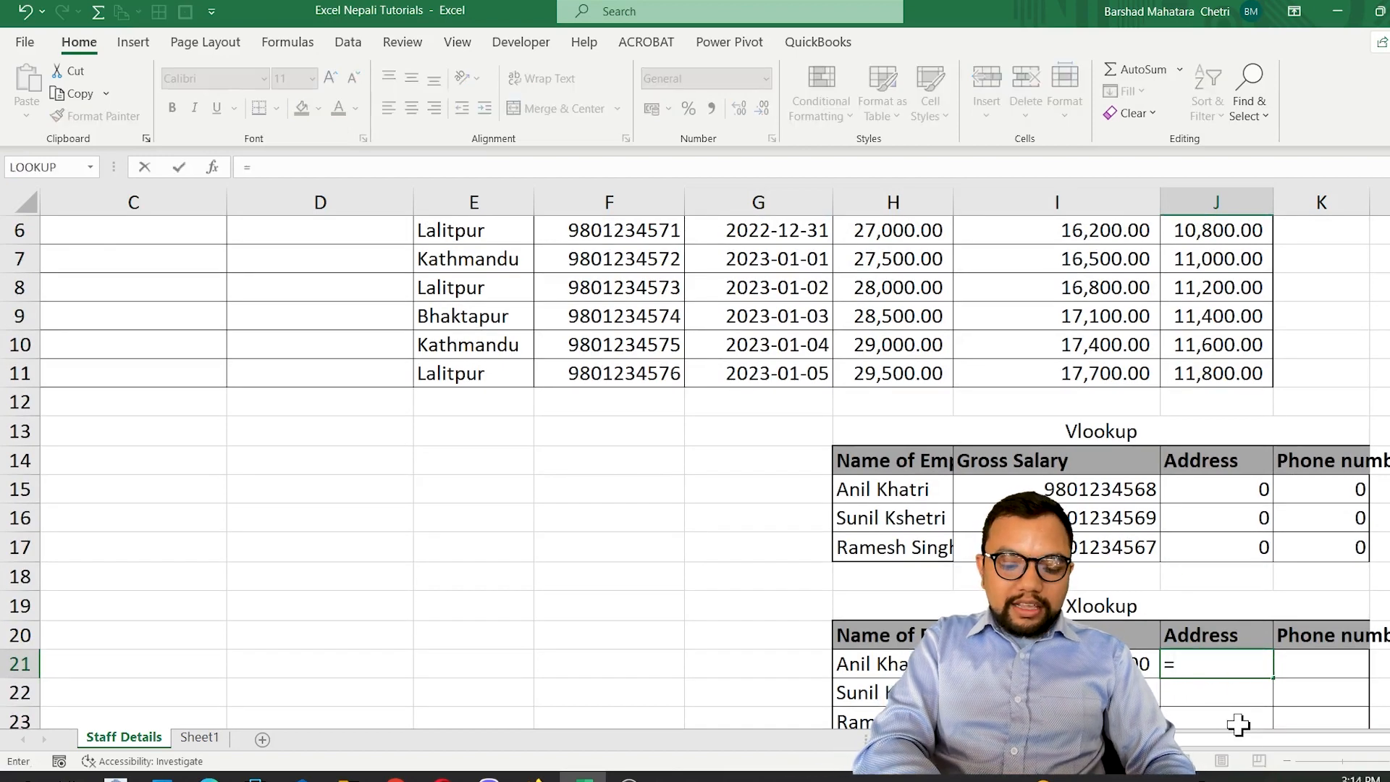
pyautogui.write('c')
pyautogui.press('BackSpace')
pyautogui.write('xl')
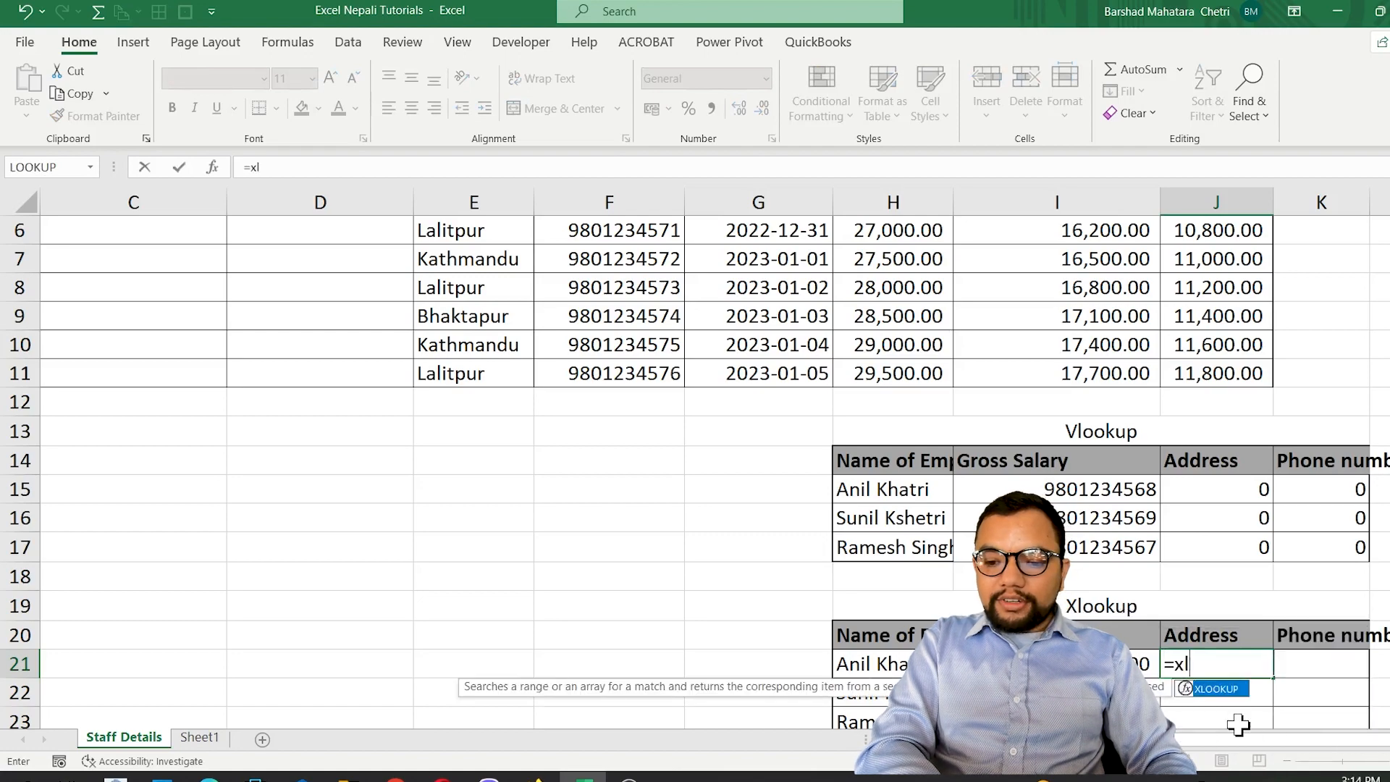
pyautogui.press('Tab')
pyautogui.press('Left')
pyautogui.press('Left')
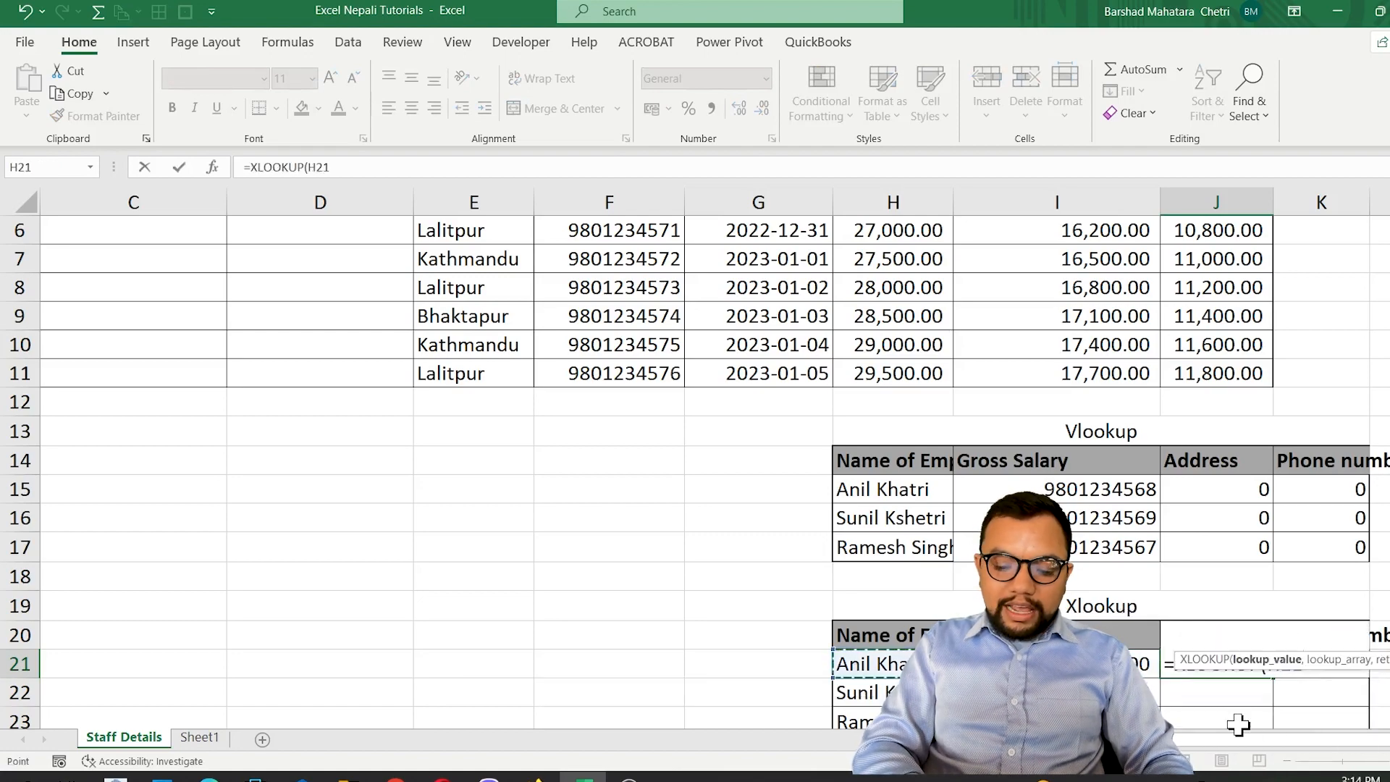
pyautogui.write(',')
# Set the absolute employee name range $B$1:$B$11 as the lookup array of the J21 formula and proceed to the return array.
pyautogui.scroll(2, 217, 310)
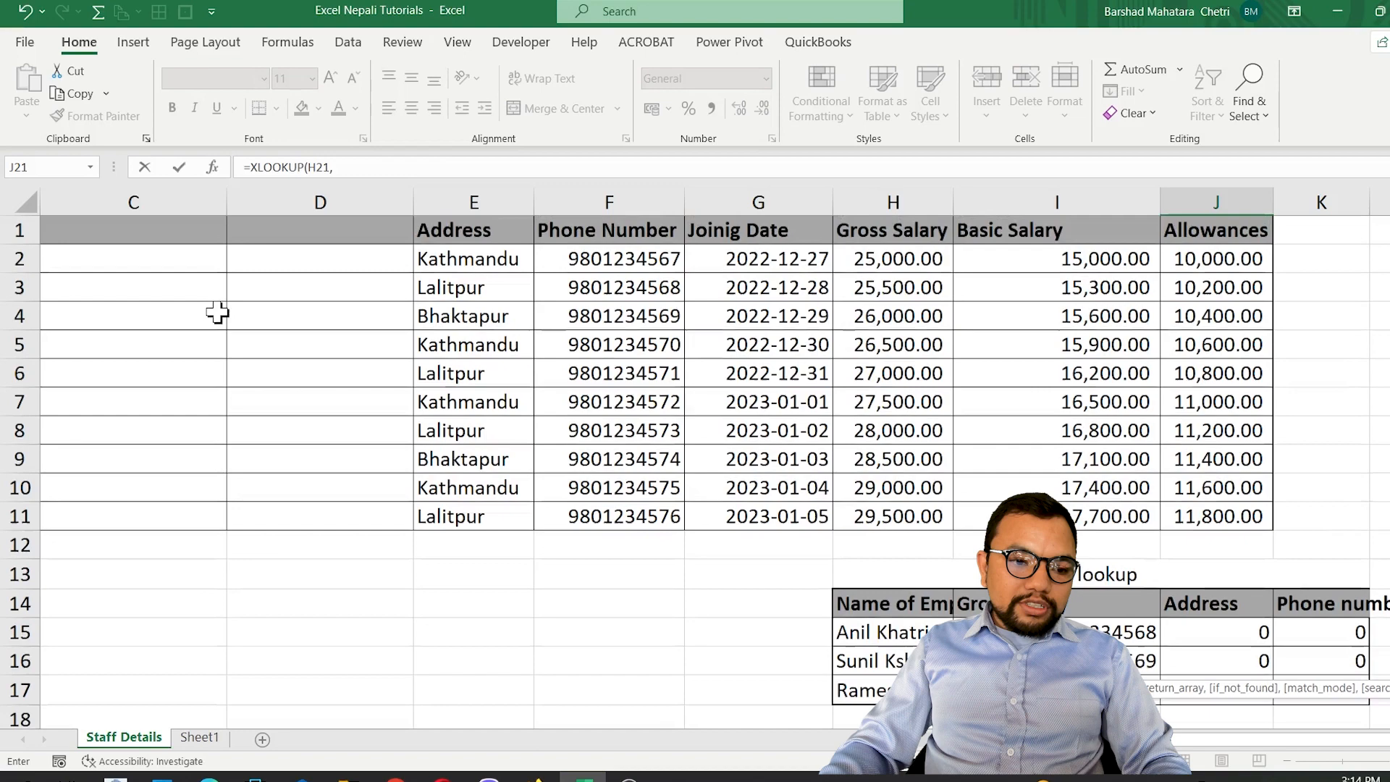
pyautogui.click(165, 222)
pyautogui.hscroll(-2, 165, 223)
pyautogui.click(166, 223)
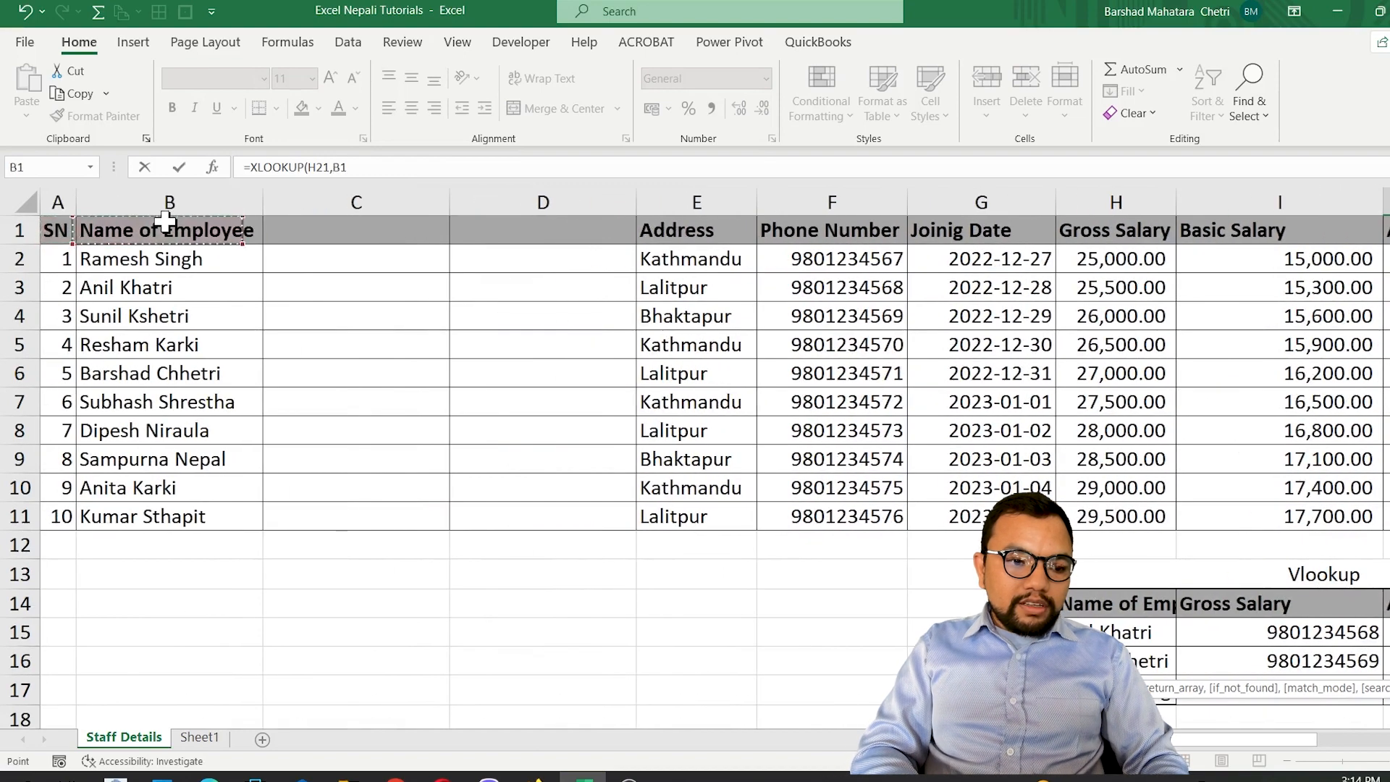
pyautogui.hotkey('ctrl', 'shift', 'Down')
pyautogui.press('F4')
pyautogui.write(',')
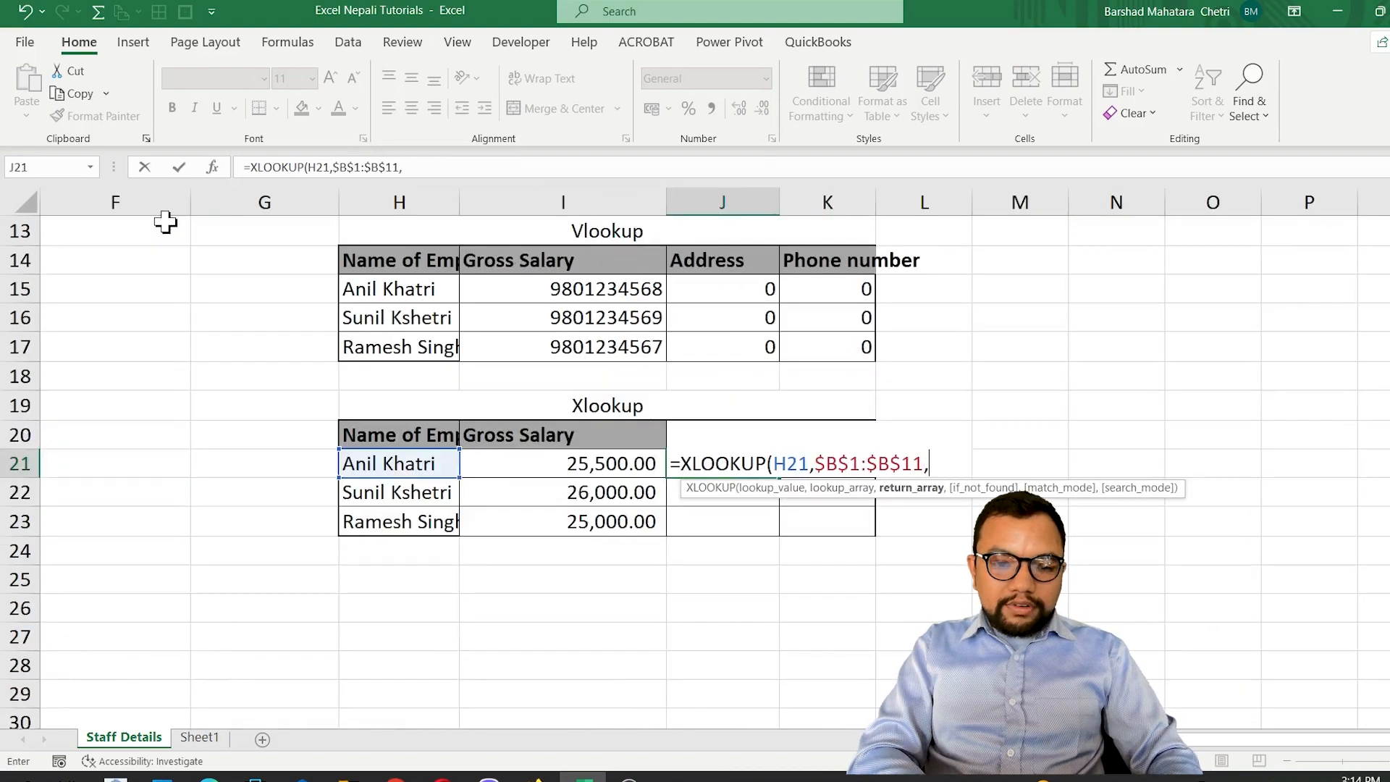
# Complete the J21 XLOOKUP with the absolute Address range $E$1:$E$11 as return array and fill it down to J23.
pyautogui.scroll(4, 390, 405)
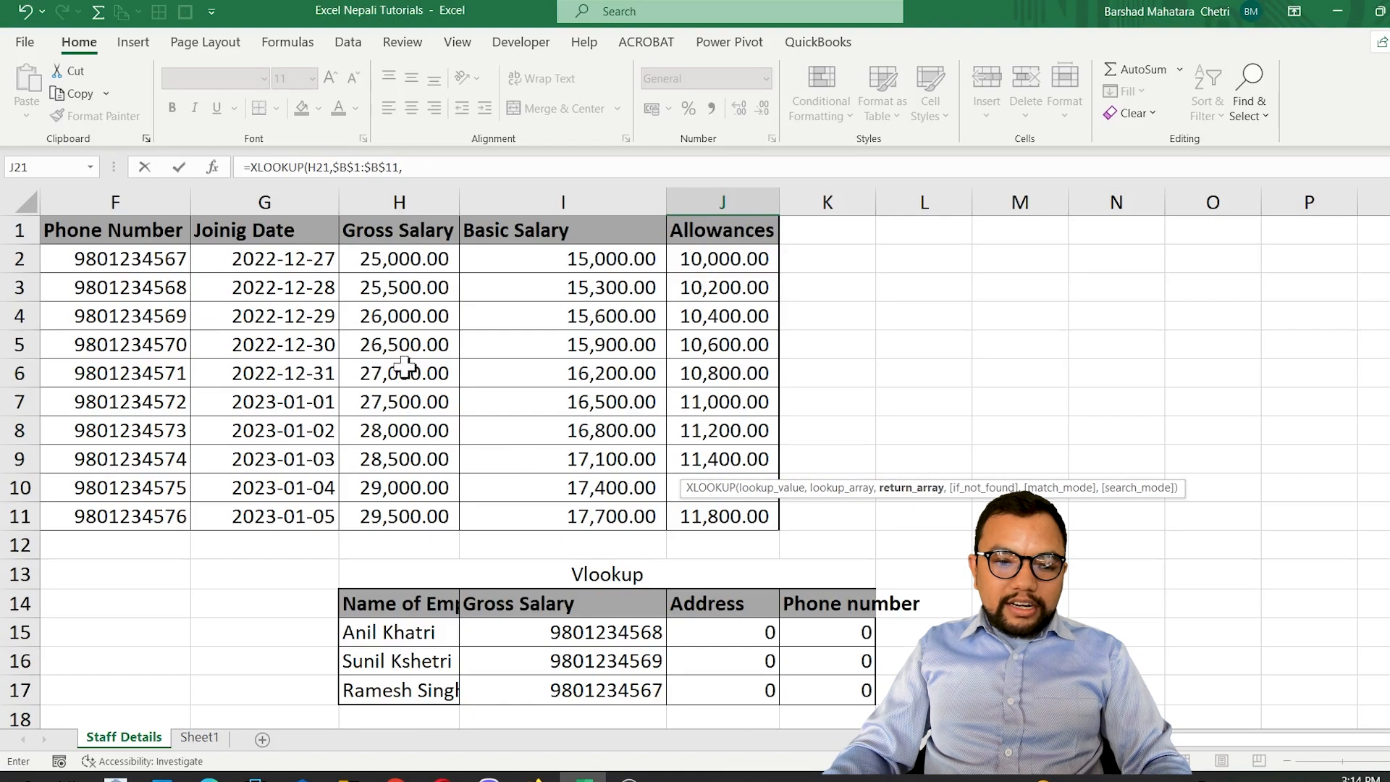
pyautogui.hscroll(-2, 204, 226)
pyautogui.click(211, 230)
pyautogui.hotkey('ctrl', 'shift', 'Down')
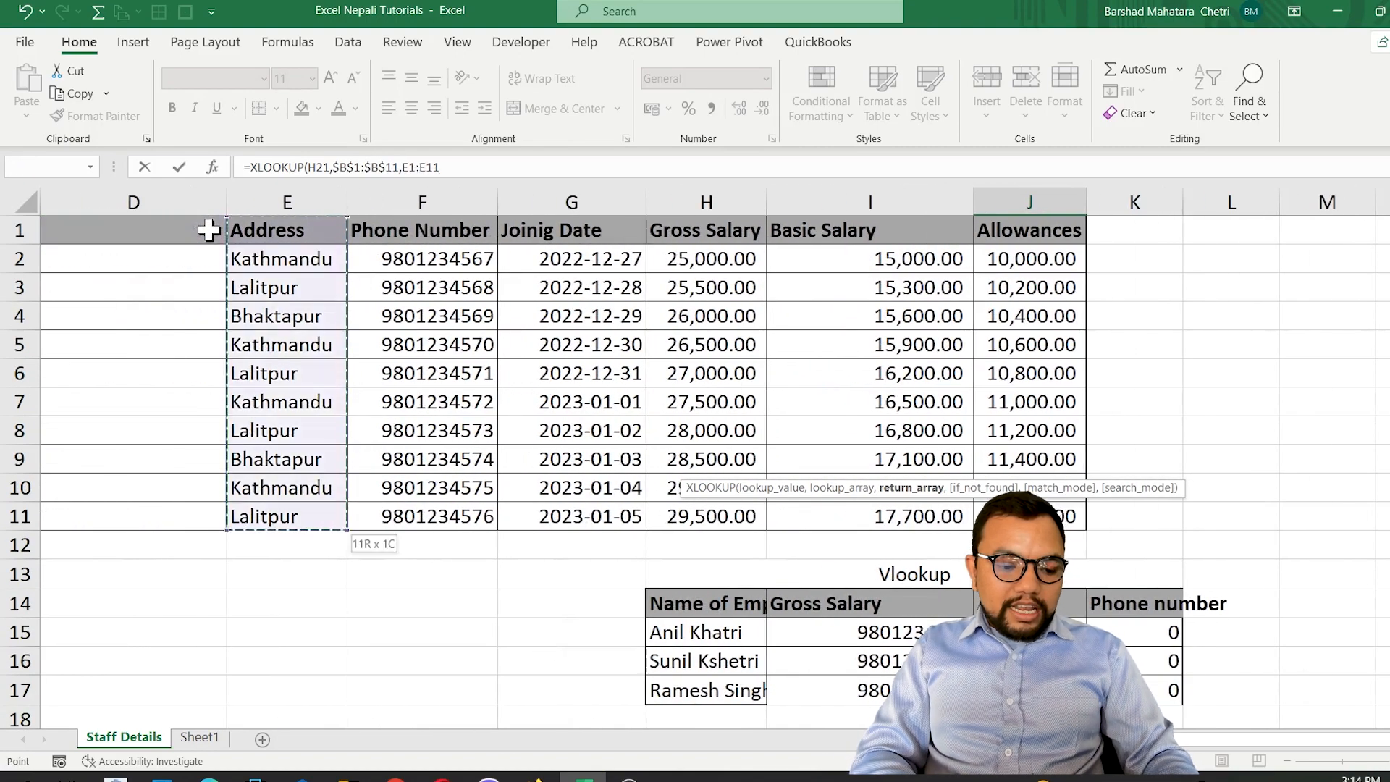
pyautogui.press('F4')
pyautogui.hotkey('ctrl', 'Return')
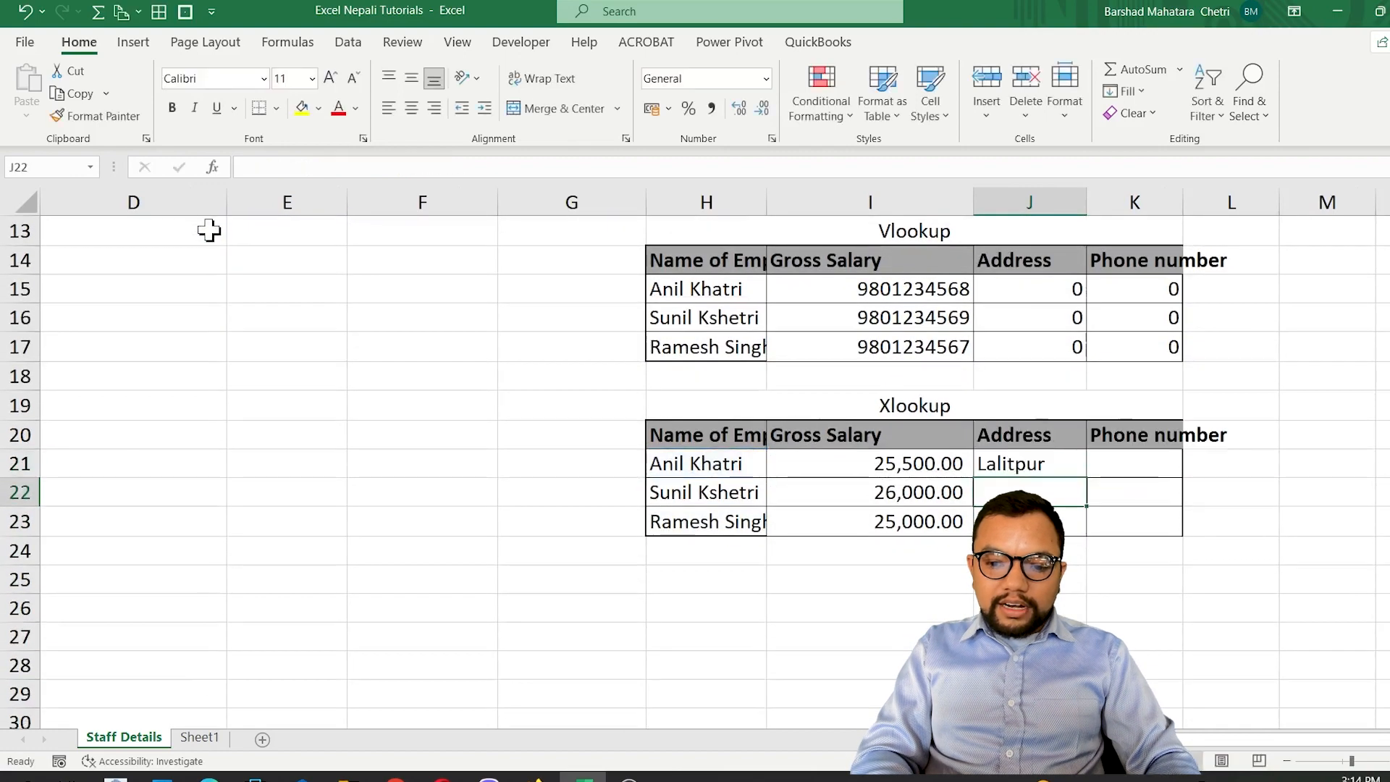
pyautogui.hotkey('shift', 'Down')
pyautogui.hotkey('shift', 'Down')
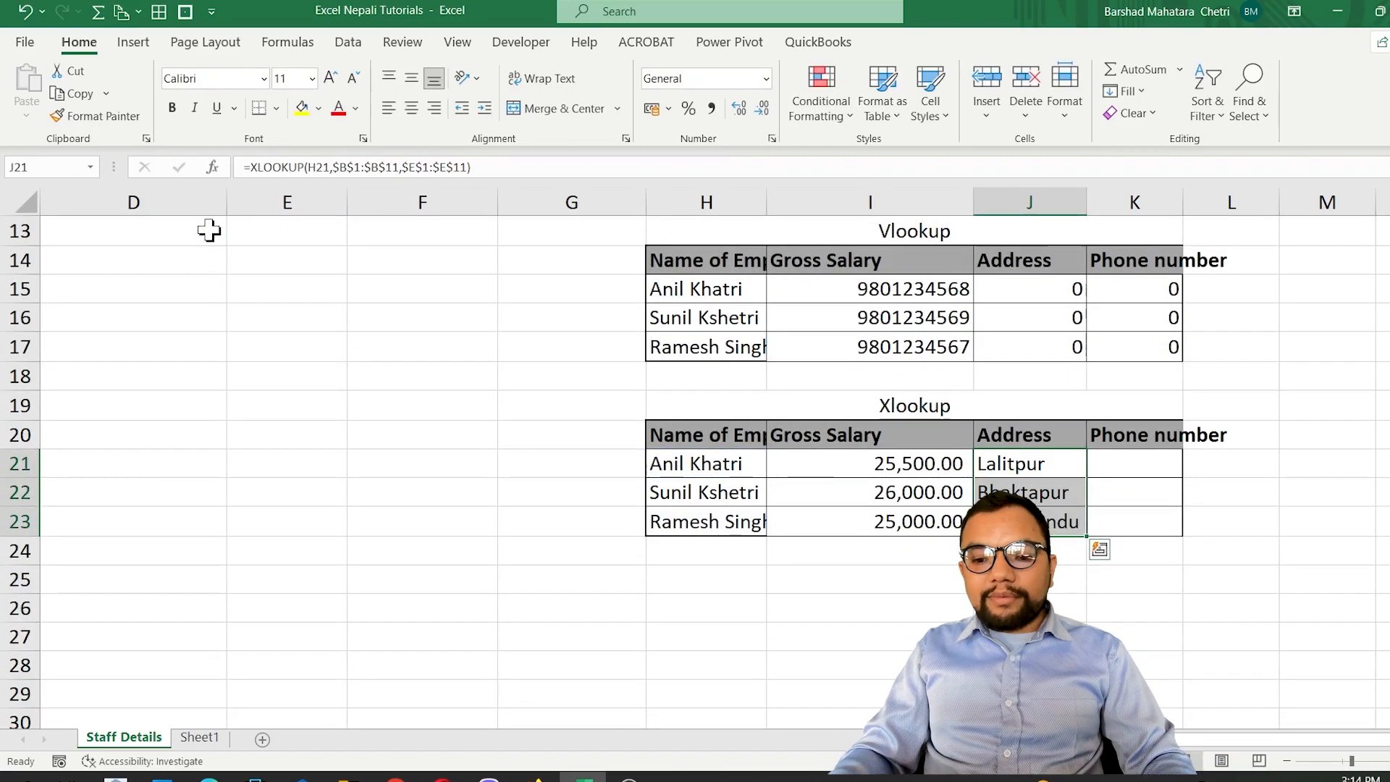
# Delete the two empty columns C and D between Name of Employee and Address in the Staff Details sheet.
pyautogui.scroll(4, 425, 348)
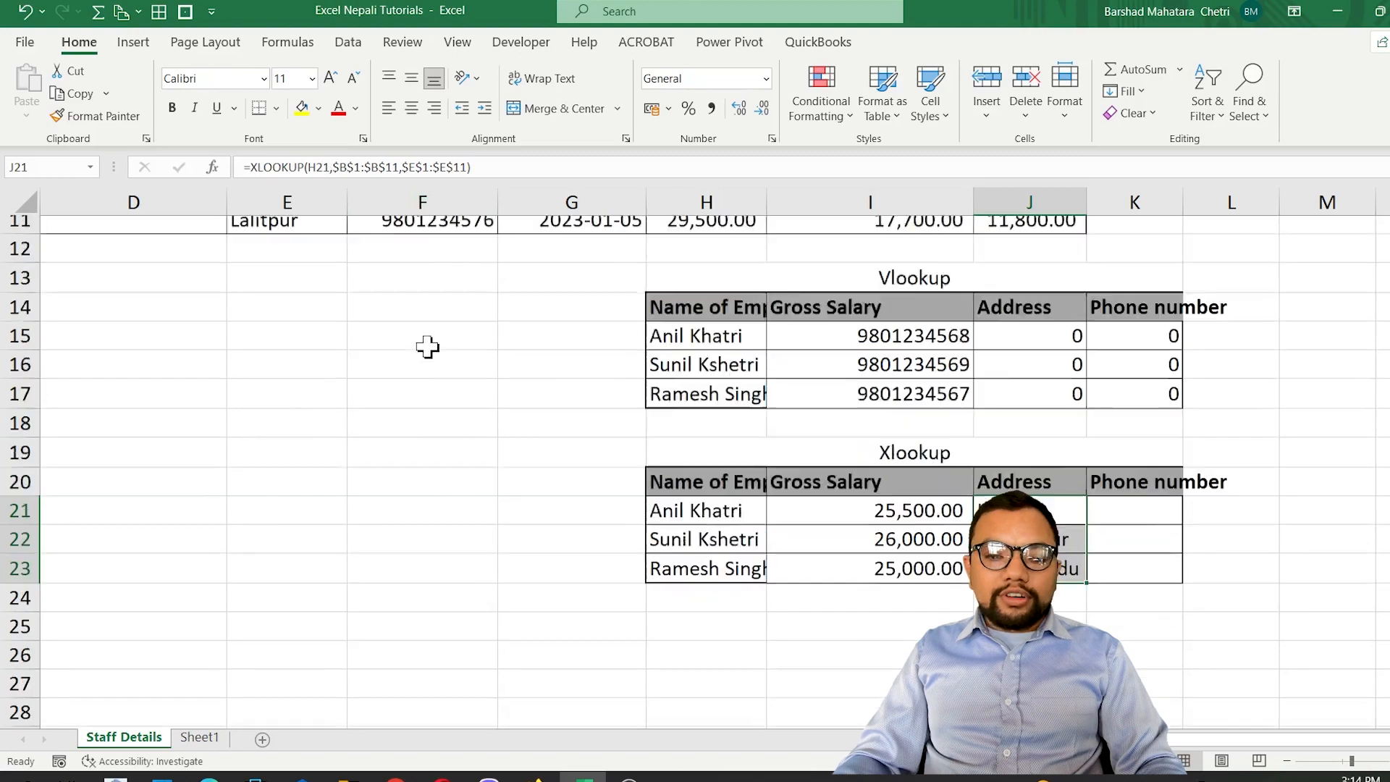
pyautogui.click(177, 202)
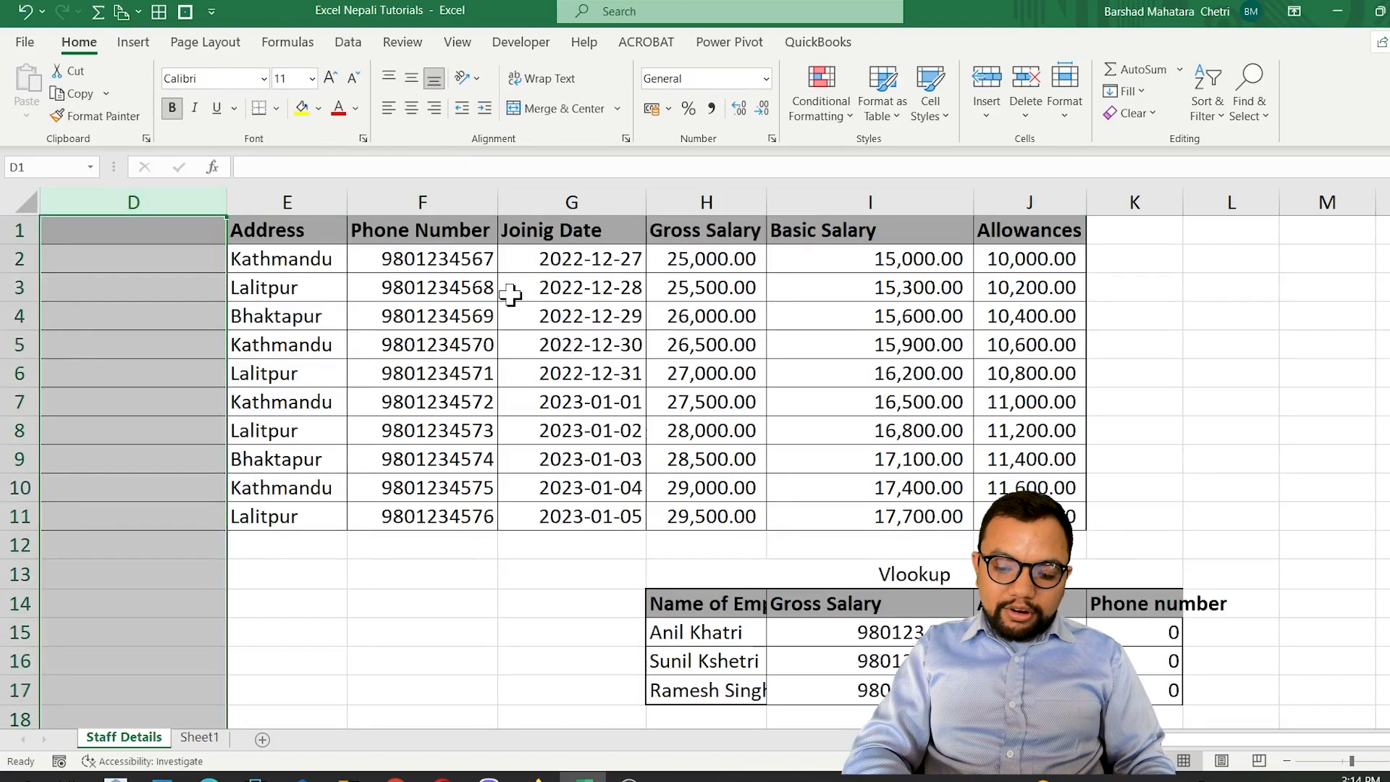
pyautogui.press('Home')
pyautogui.press('Right')
pyautogui.press('Right')
pyautogui.hotkey('ctrl', 'space')
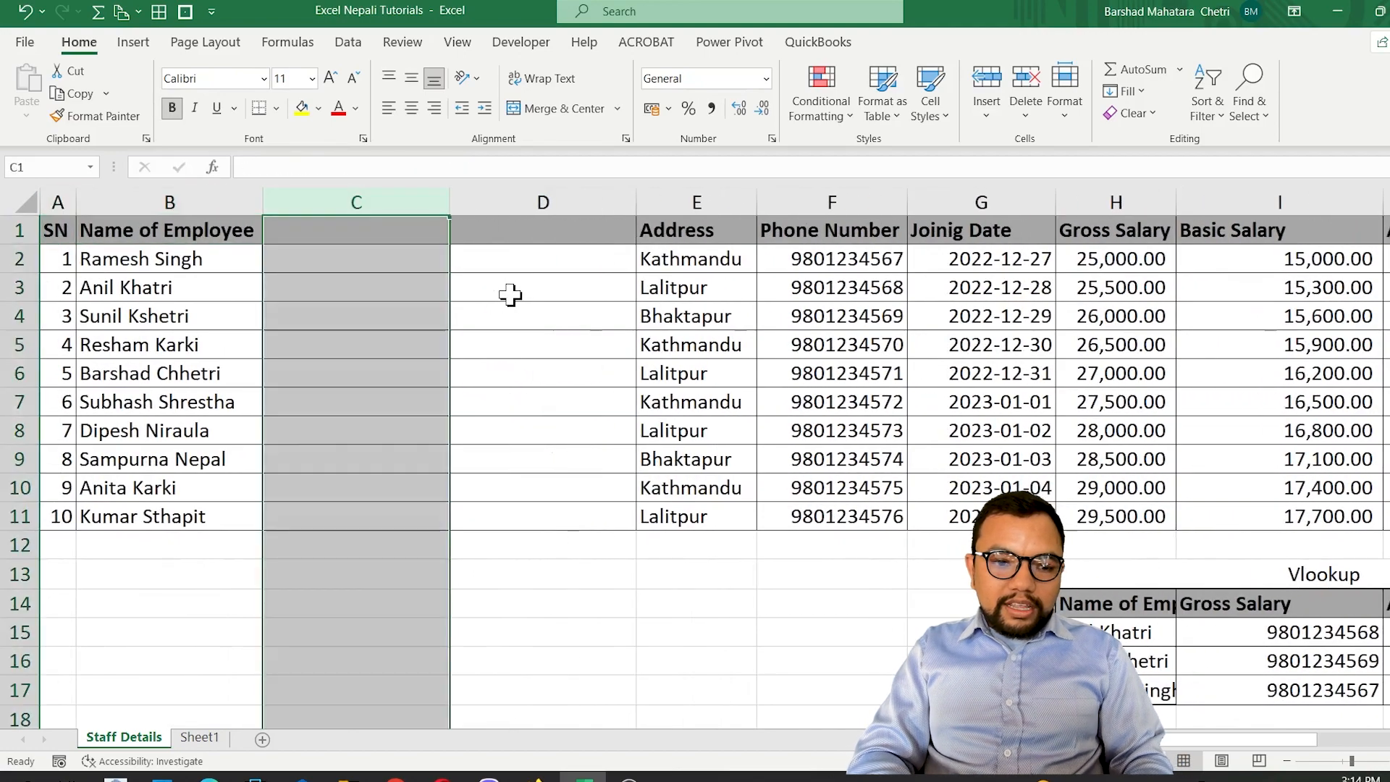
pyautogui.hotkey('ctrl', '-')
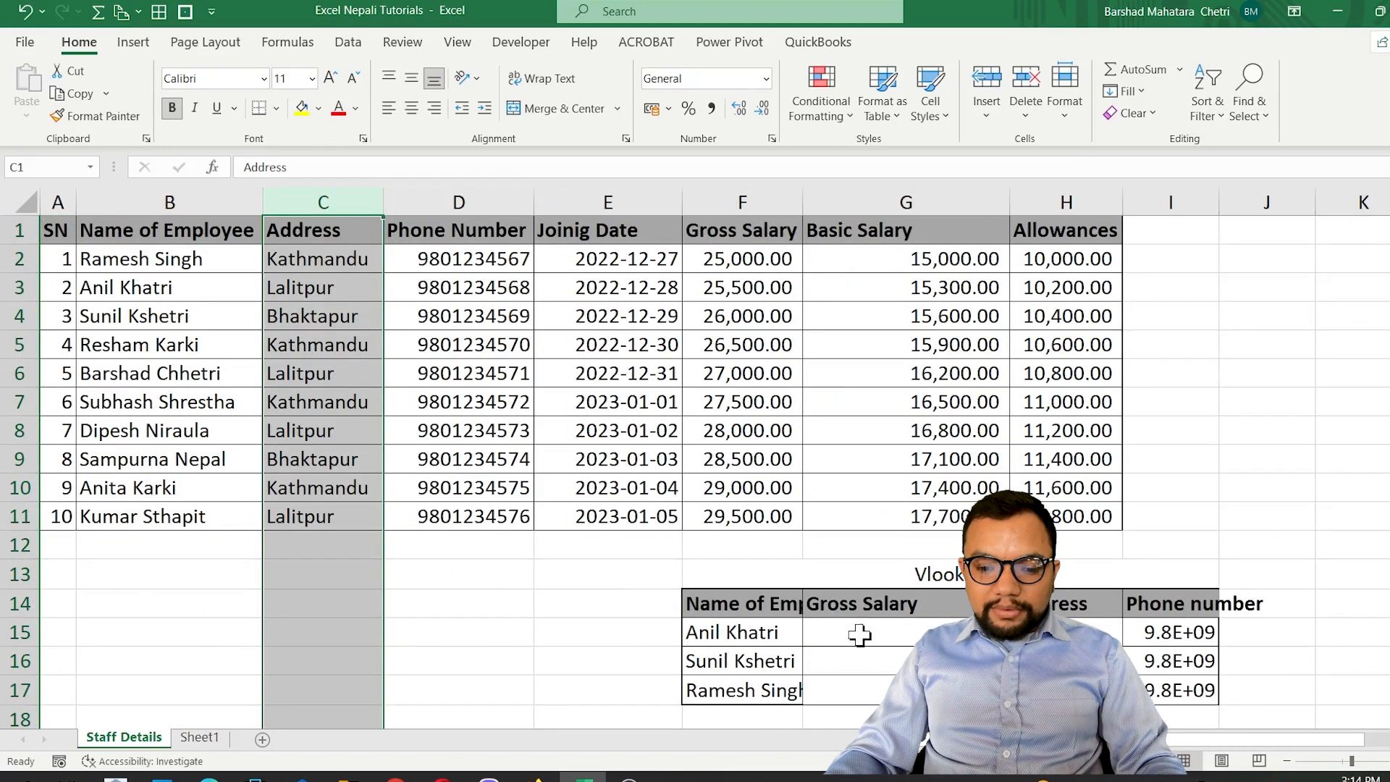
# AutoFit the column widths of the Vlookup and Xlookup tables in F13:I23 to their contents.
pyautogui.moveTo(756, 572); pyautogui.dragTo(868, 669)
pyautogui.hotkey('alt', 'h')
pyautogui.press('o')
pyautogui.press('i')
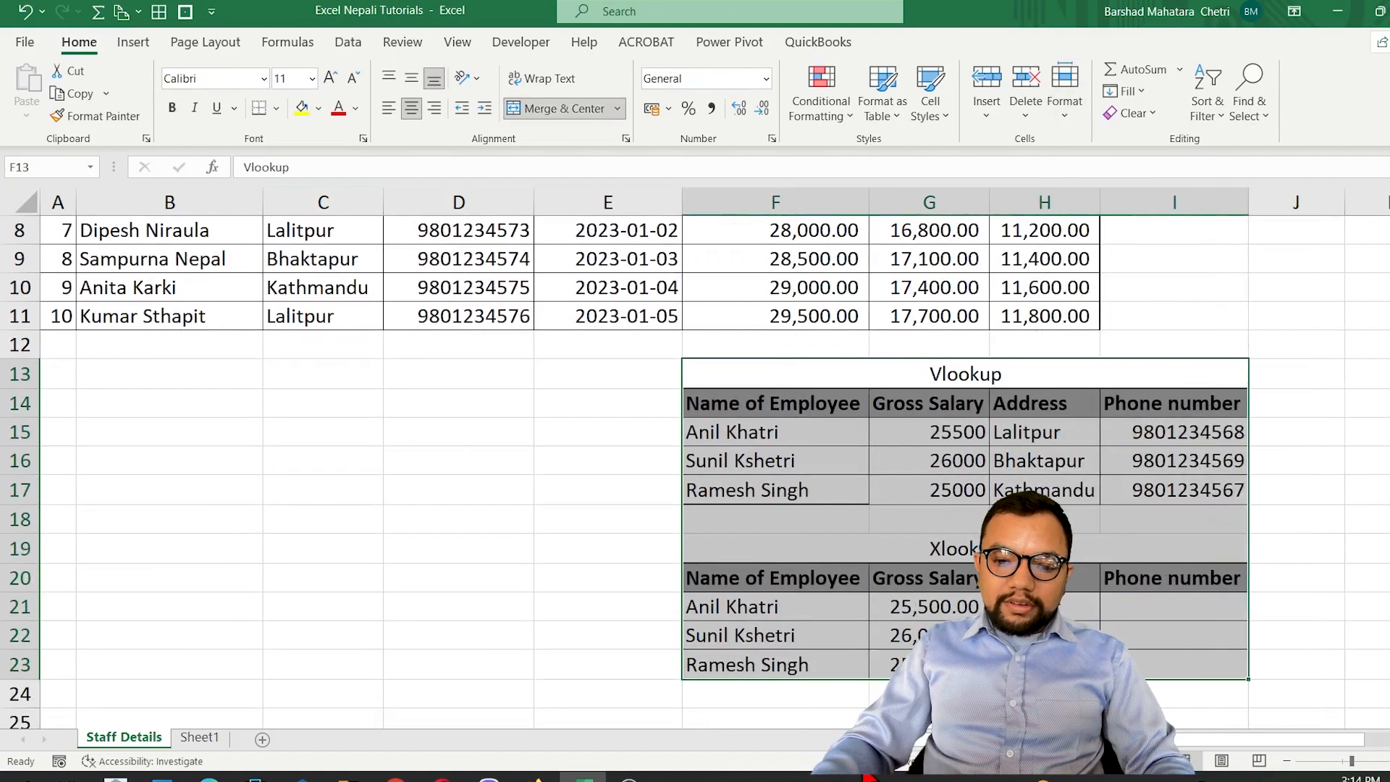
# Copy the Vlookup table A1:D5 on Sheet1 and paste the copy at A8.
pyautogui.click(197, 738)
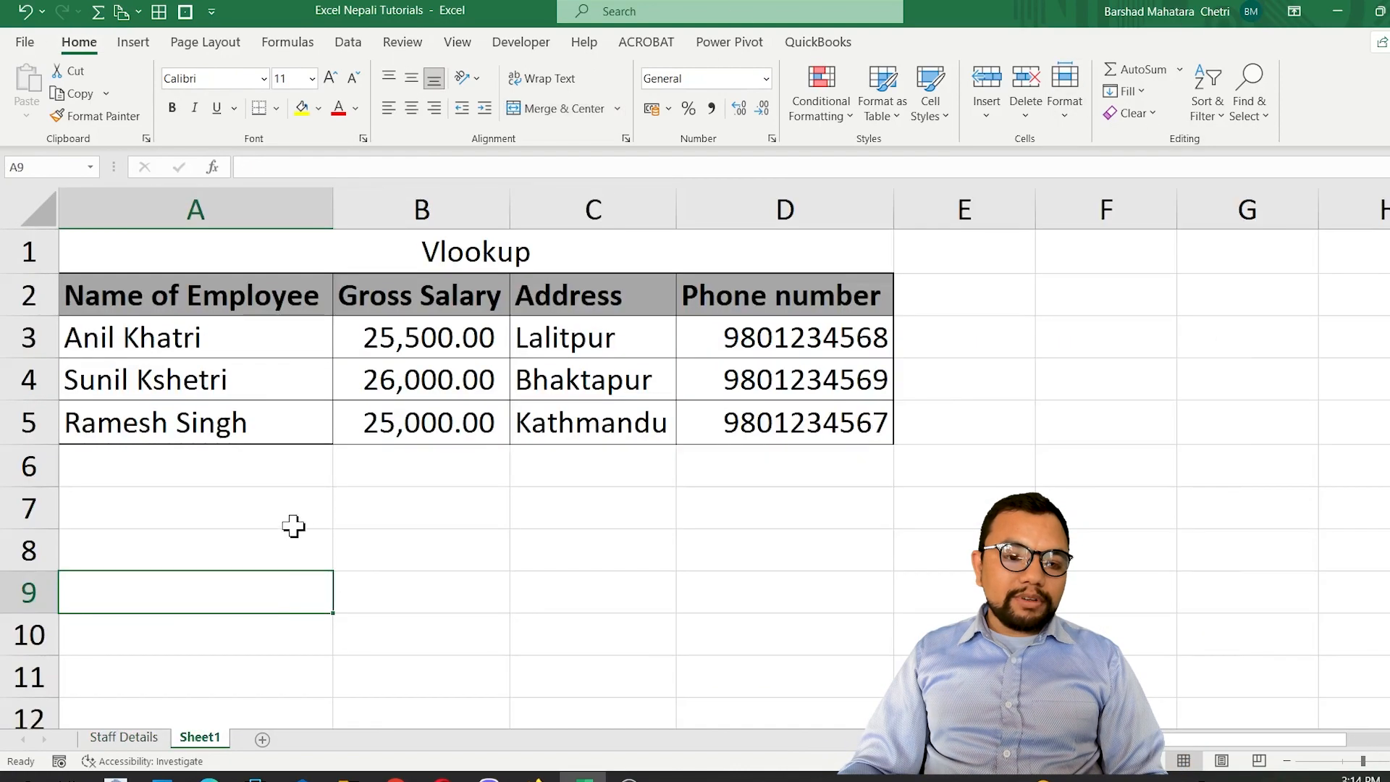
pyautogui.moveTo(464, 261); pyautogui.dragTo(459, 415)
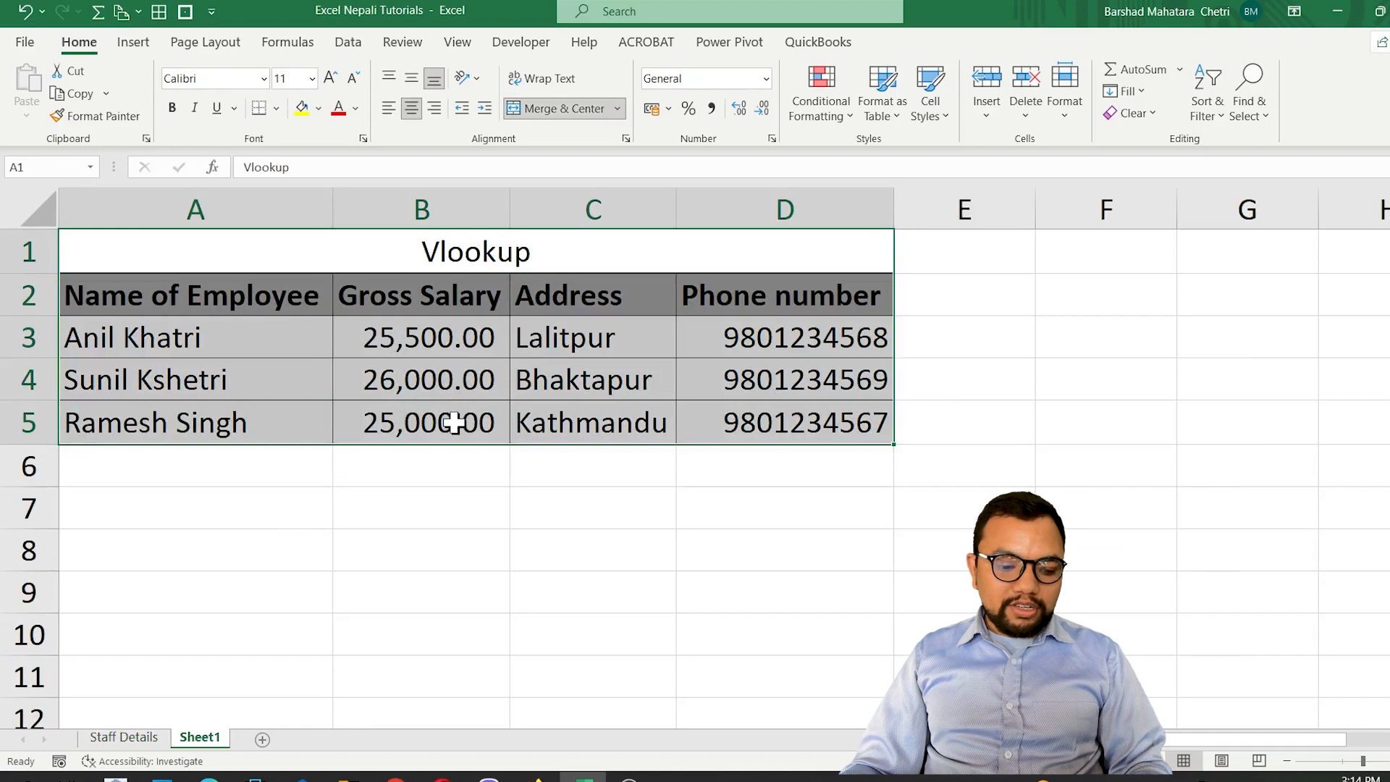
pyautogui.hotkey('ctrl', 'c')
pyautogui.click(148, 548)
pyautogui.hotkey('ctrl', 'v')
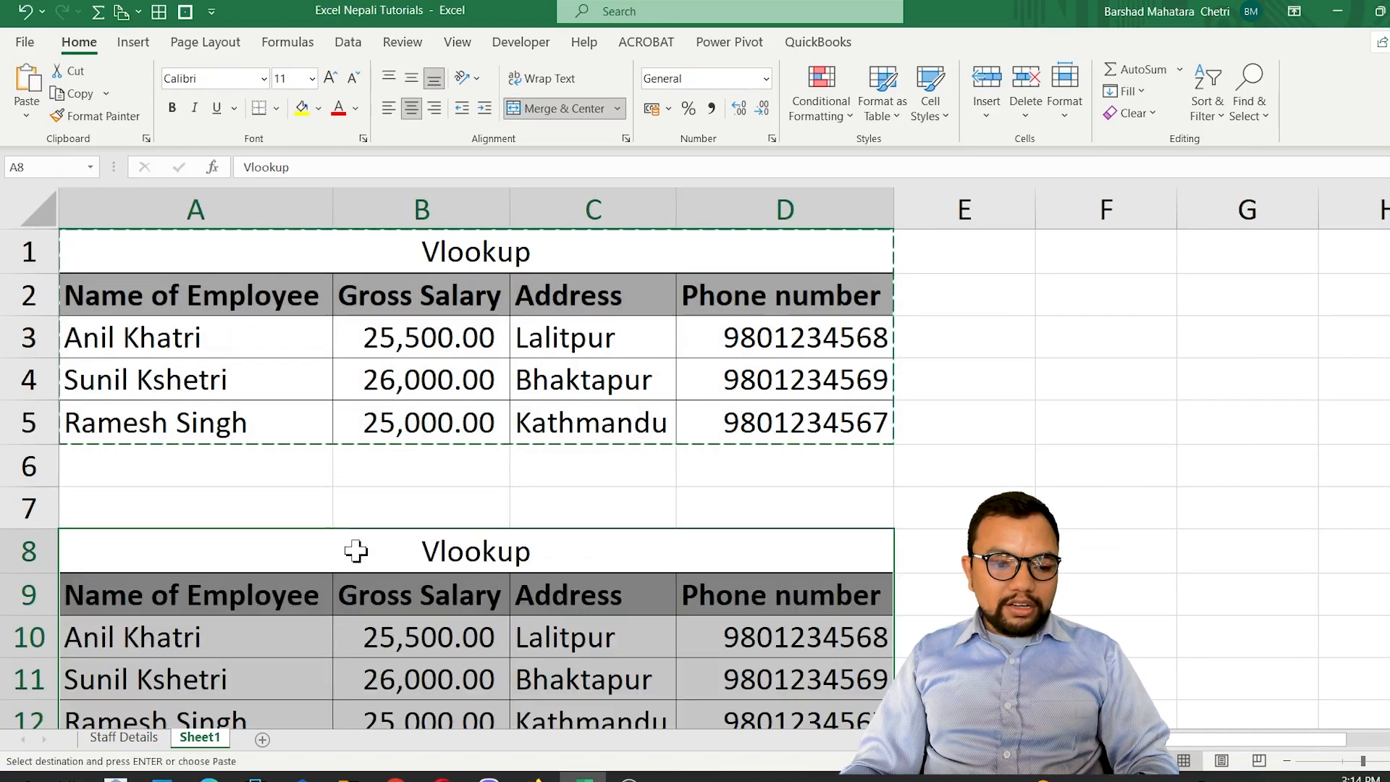
# Change the title of the copied table in A8 to Xlookup.
pyautogui.click(304, 560)
pyautogui.write('X')
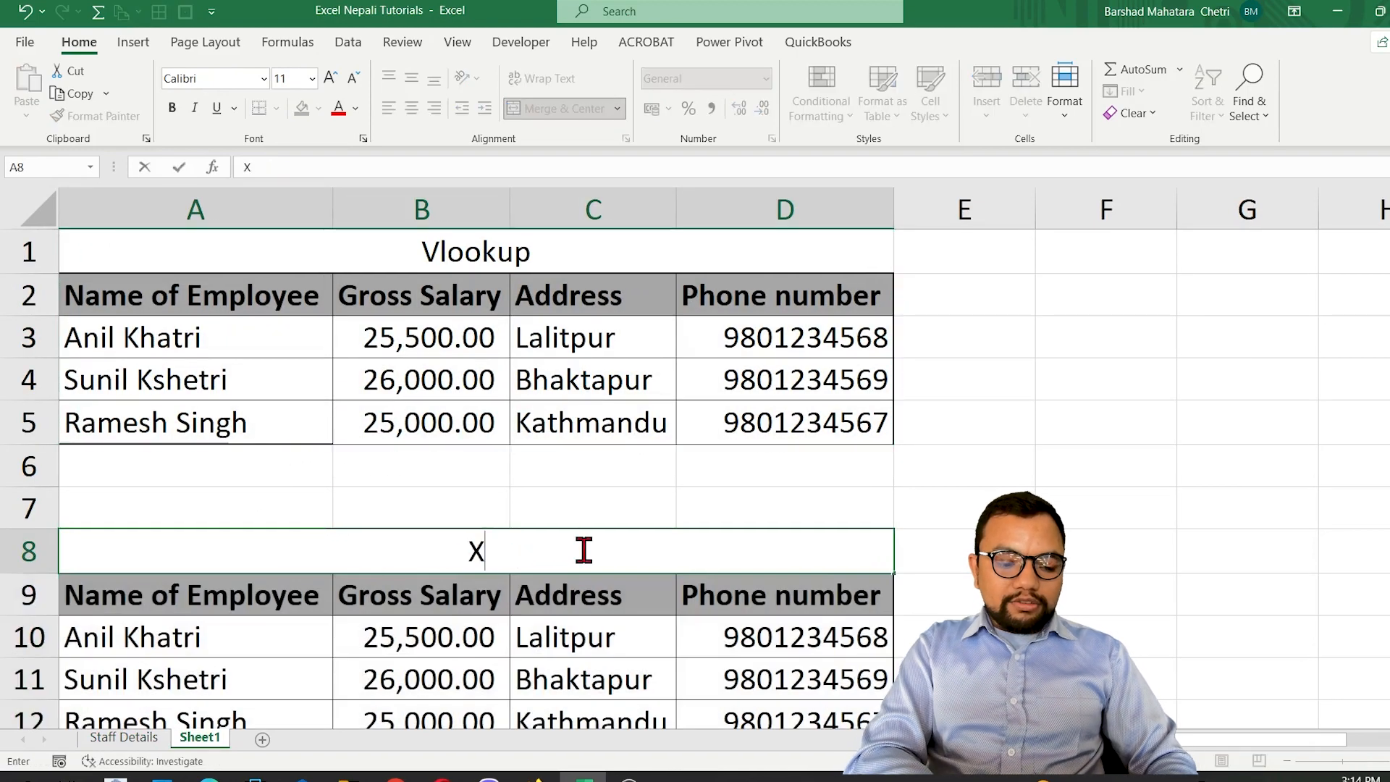
pyautogui.write('lookup')
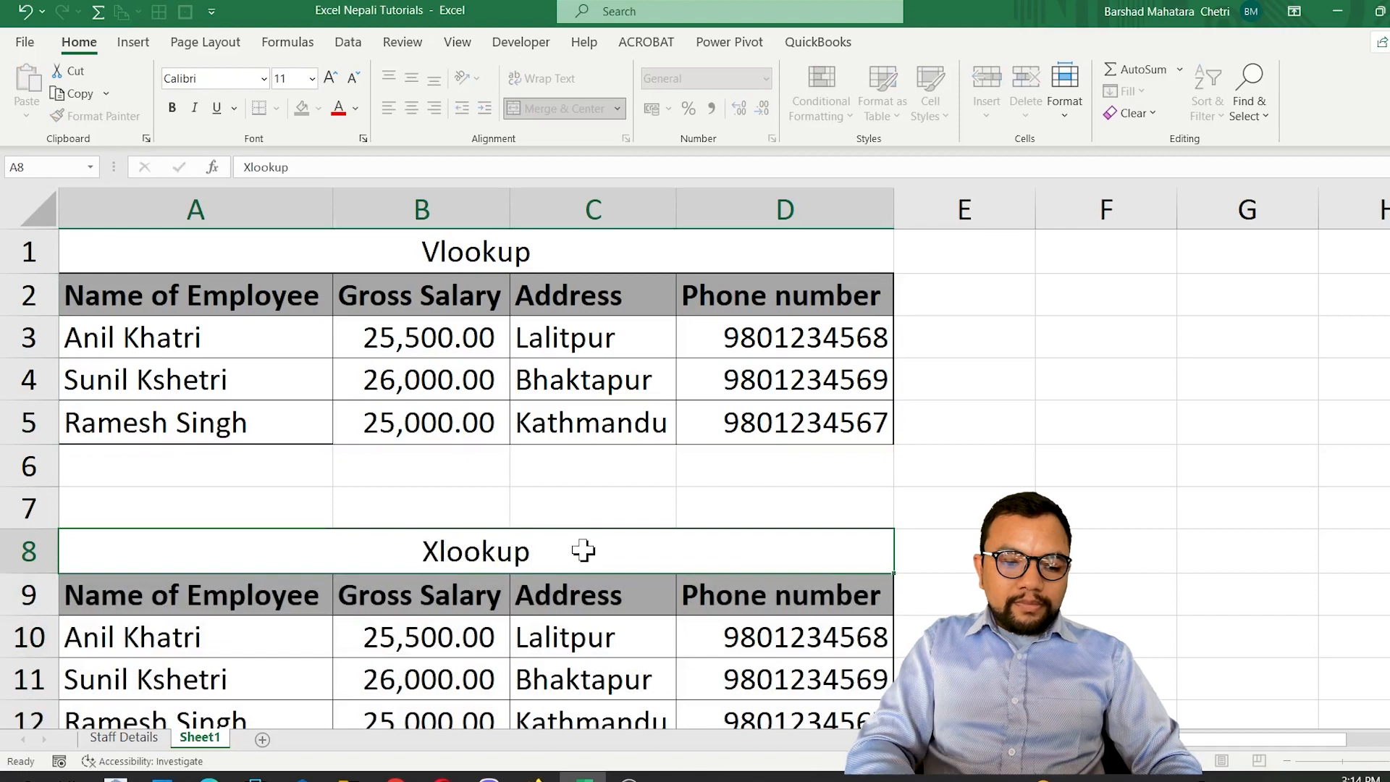
pyautogui.press('Return')
# Clear the copied Gross Salary, Address and Phone number formulas in B10:D13.
pyautogui.press('Down')
pyautogui.press('Right')
pyautogui.hotkey('shift', 'Down')
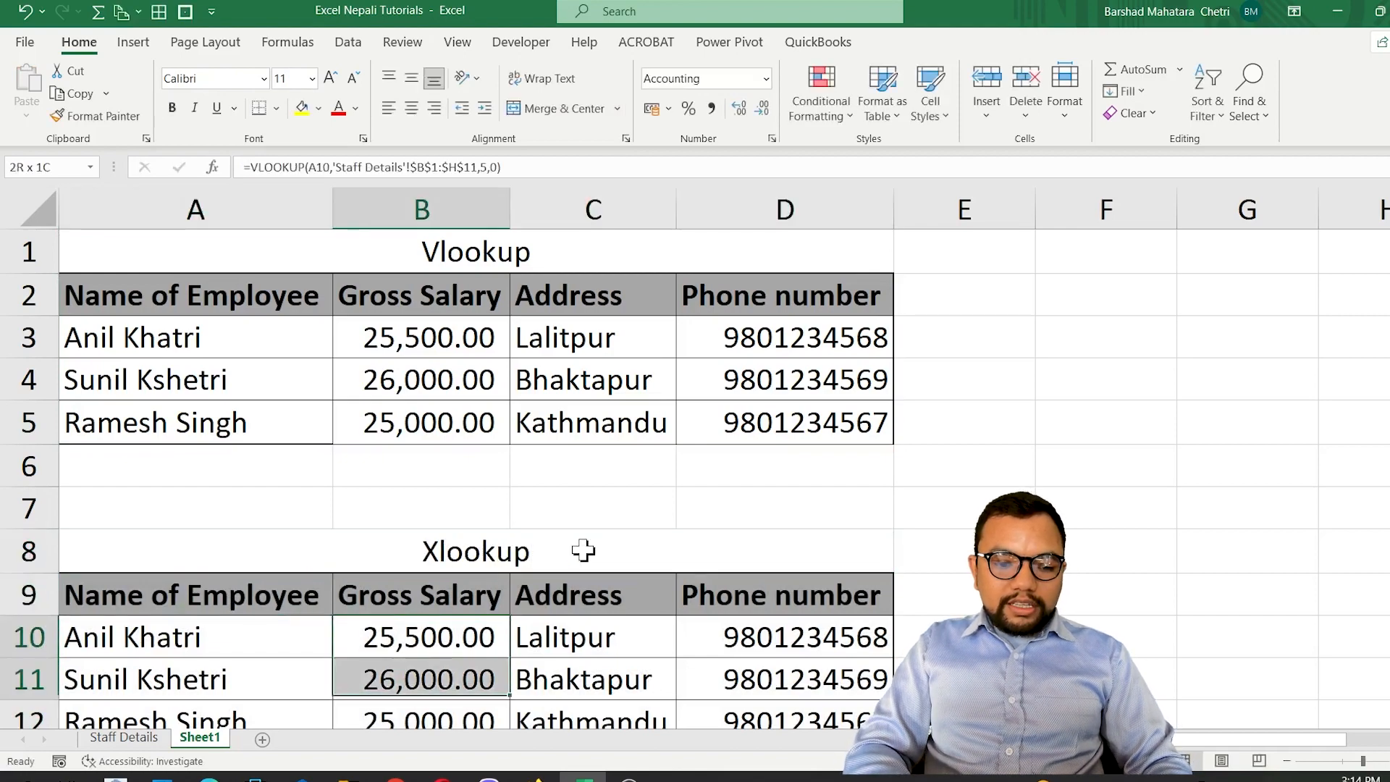
pyautogui.hotkey('shift', 'Down')
pyautogui.hotkey('shift', 'Down')
pyautogui.hotkey('shift', 'Right')
pyautogui.hotkey('shift', 'Right')
pyautogui.press('Delete')
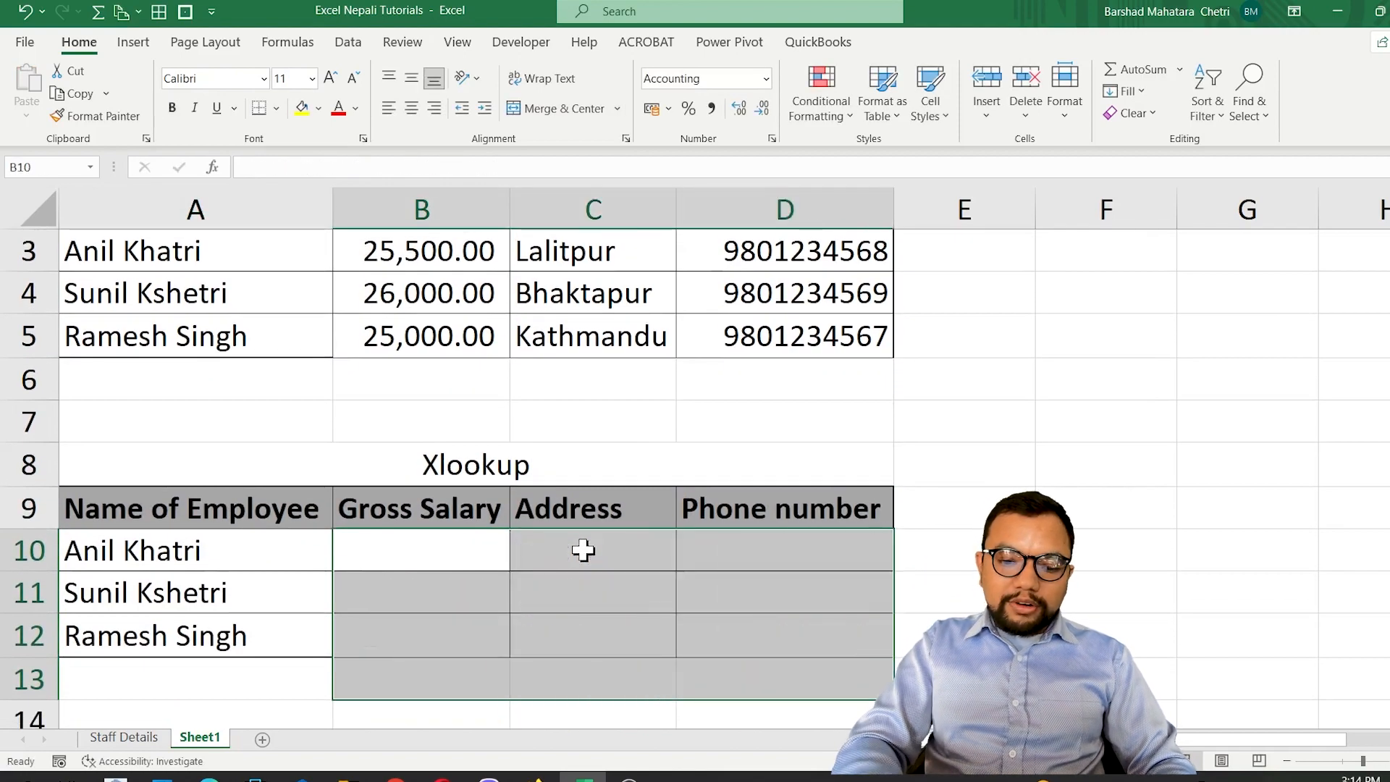
# Start an XLOOKUP formula in the Gross Salary cell B10 with A10 as the lookup value.
pyautogui.press('Left')
pyautogui.press('Right')
pyautogui.write('=')
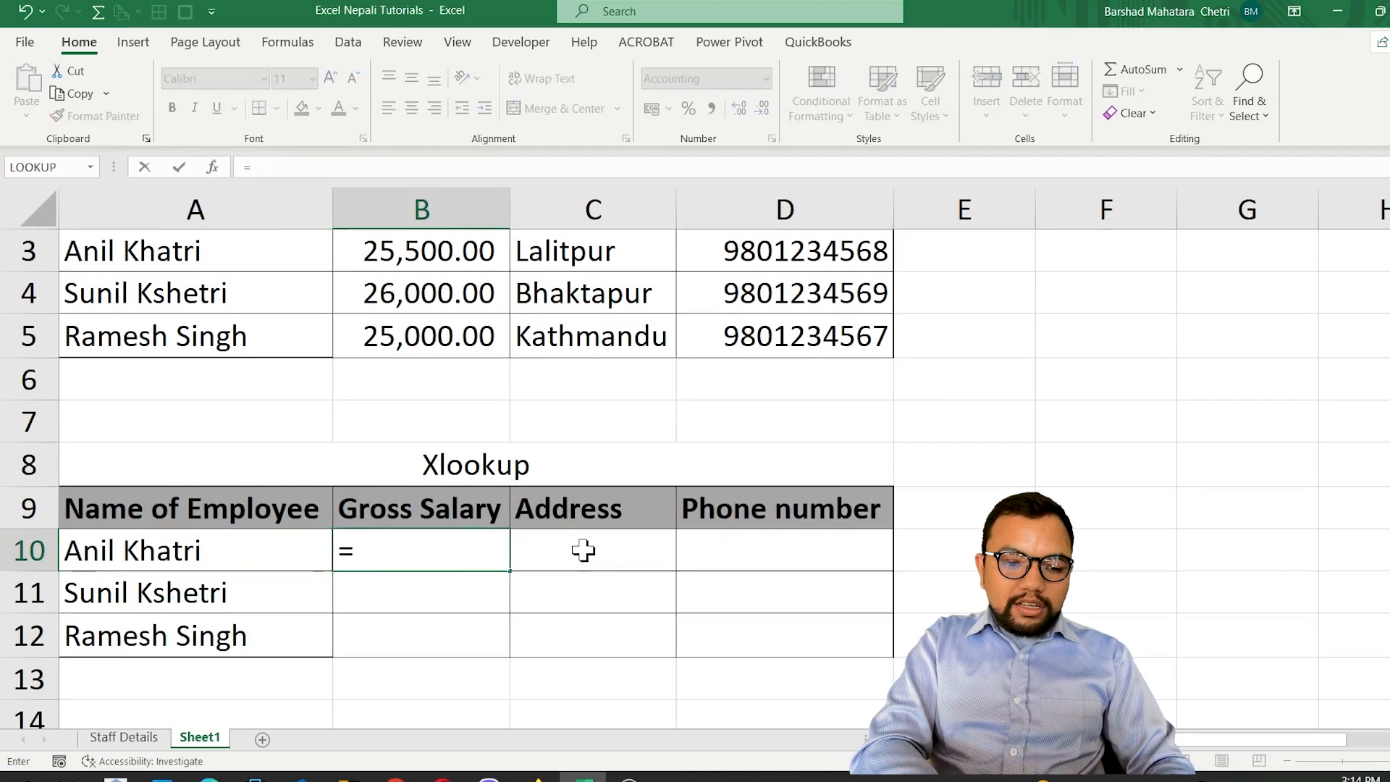
pyautogui.write('xlo')
pyautogui.press('Tab')
pyautogui.press('Left')
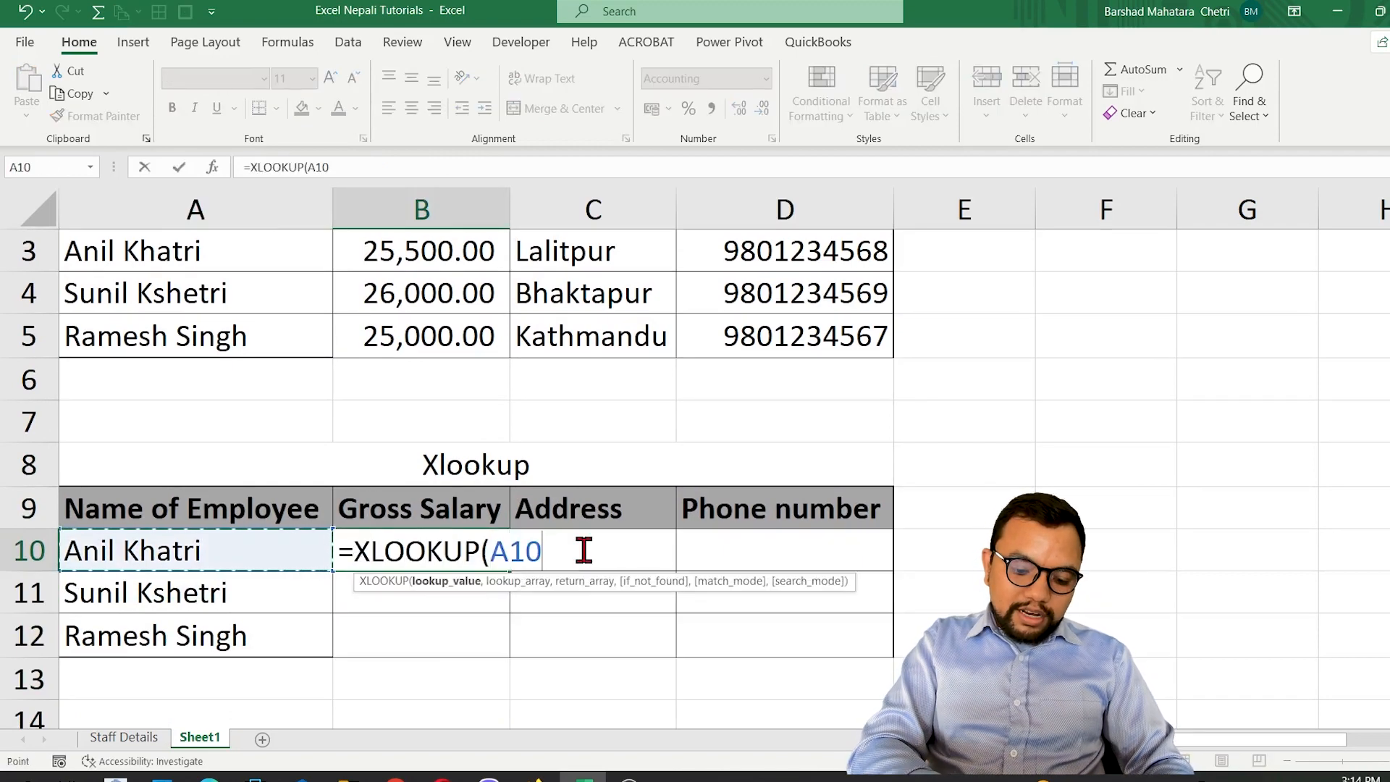
pyautogui.write(',')
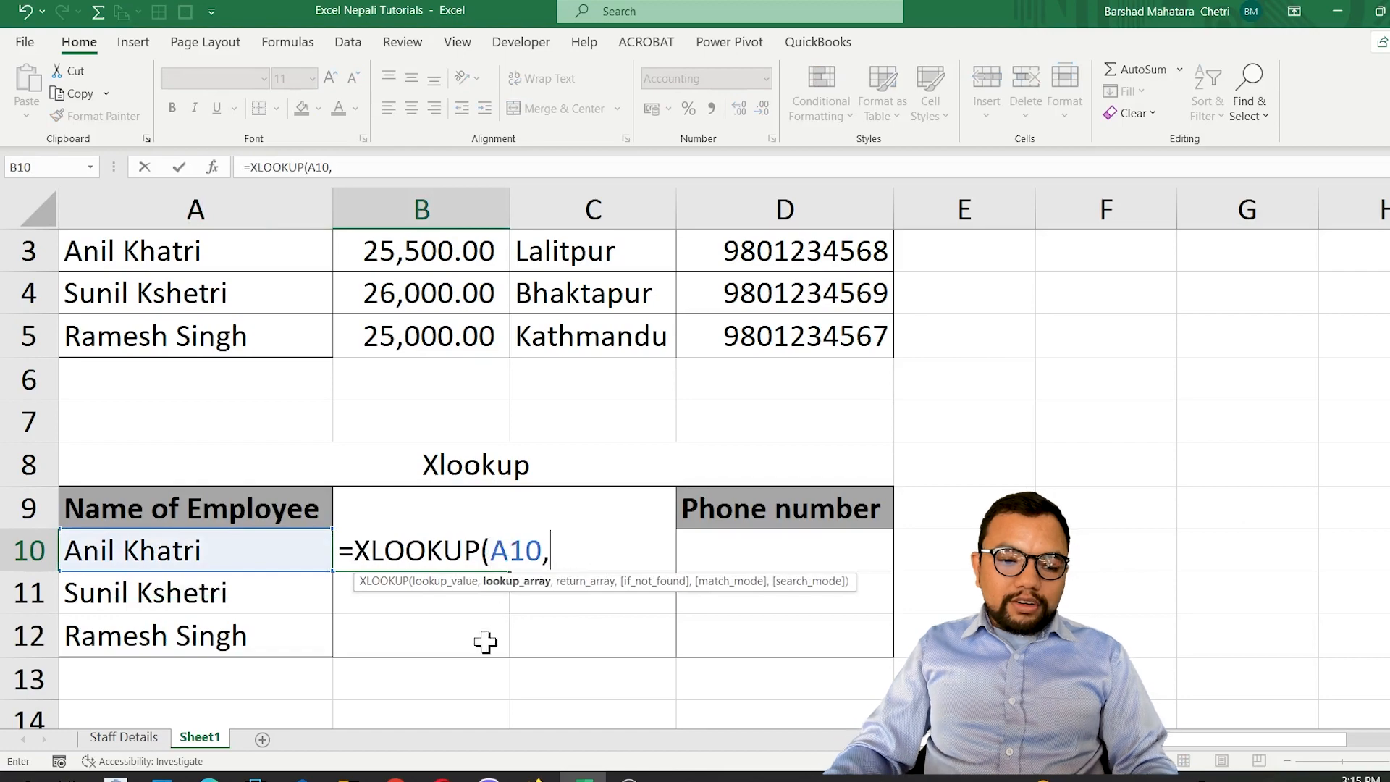
# Set the absolute employee name range 'Staff Details'!$B$1:$B$11 as the B10 formula's lookup array and proceed to the return array.
pyautogui.click(134, 737)
pyautogui.click(171, 233)
pyautogui.moveTo(171, 233); pyautogui.dragTo(161, 517)
pyautogui.press('F4')
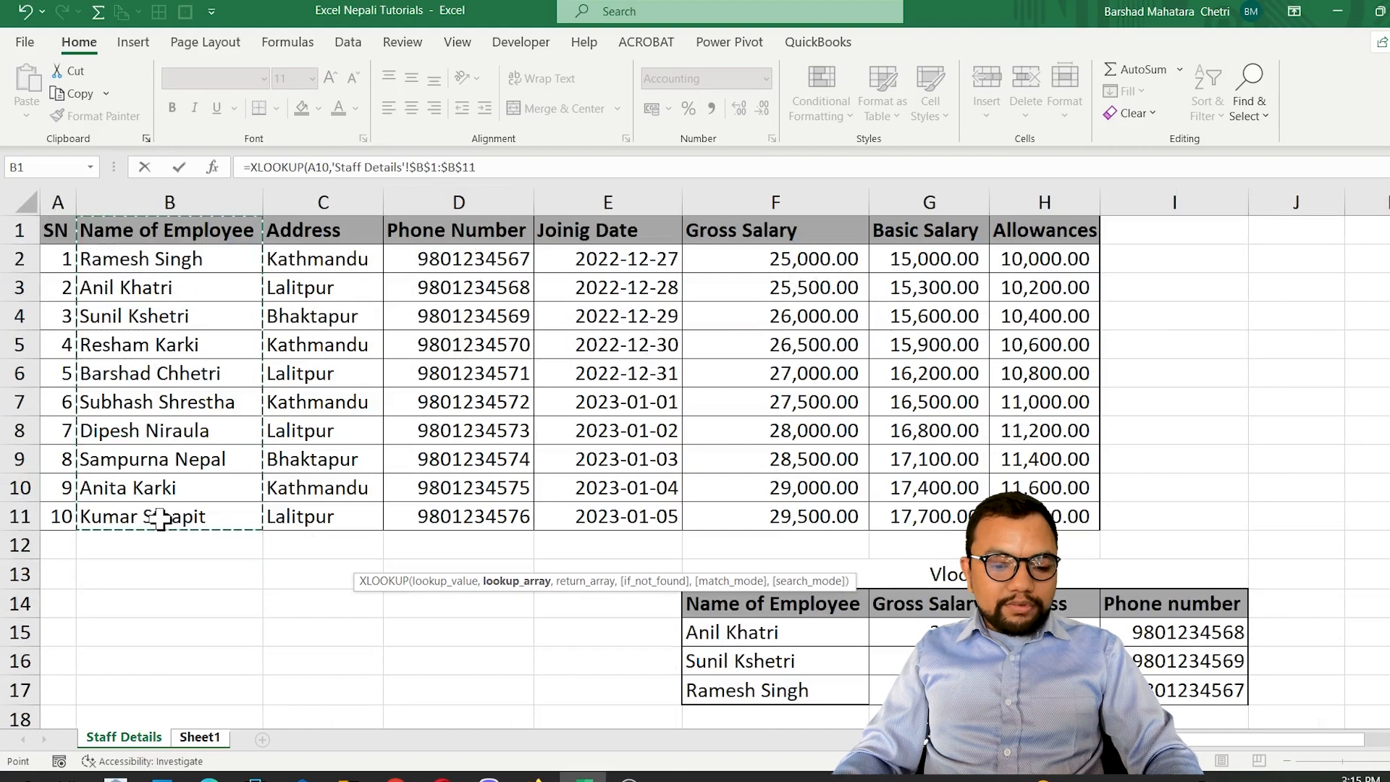
pyautogui.write(',')
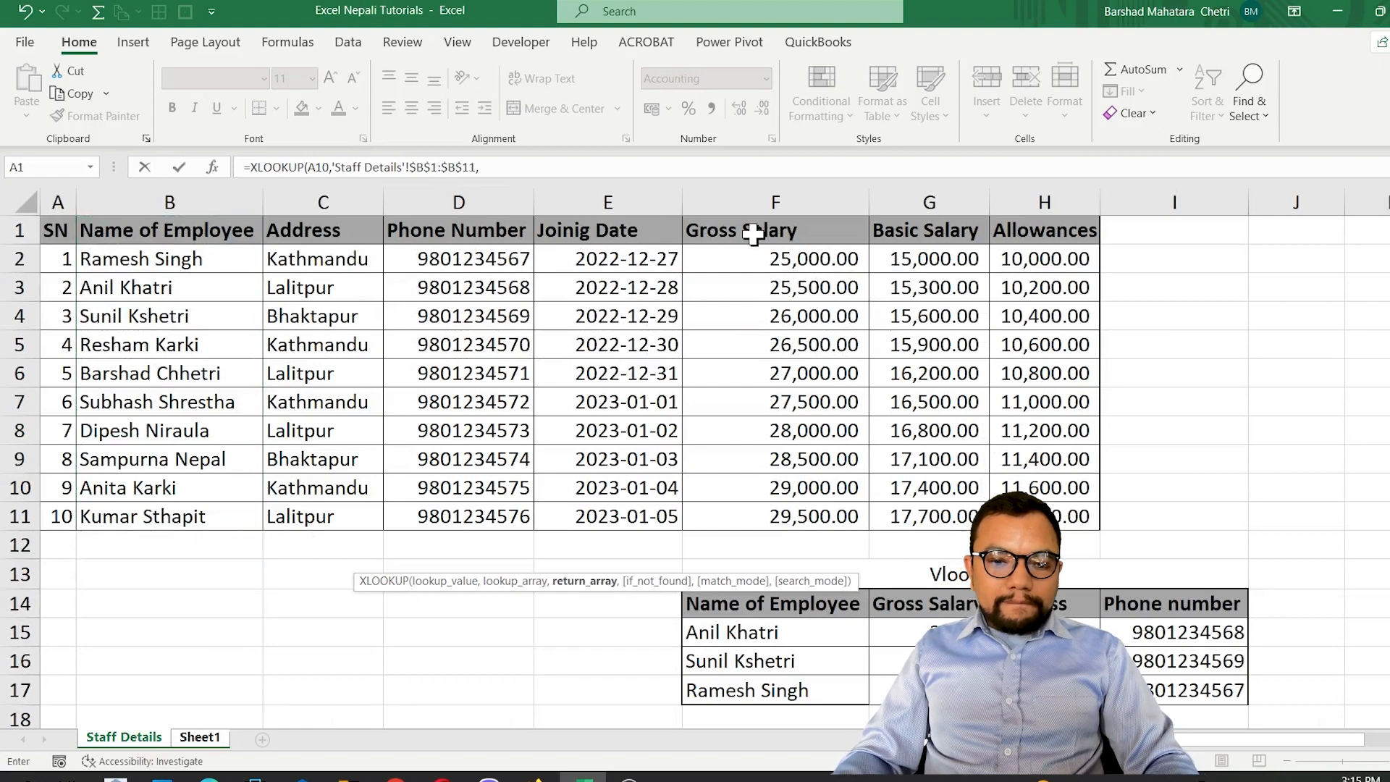
# Complete the B10 XLOOKUP with the absolute Gross Salary range 'Staff Details'!$F$1:$F$11 as return array and fill it down to B12.
pyautogui.moveTo(837, 233); pyautogui.dragTo(759, 522)
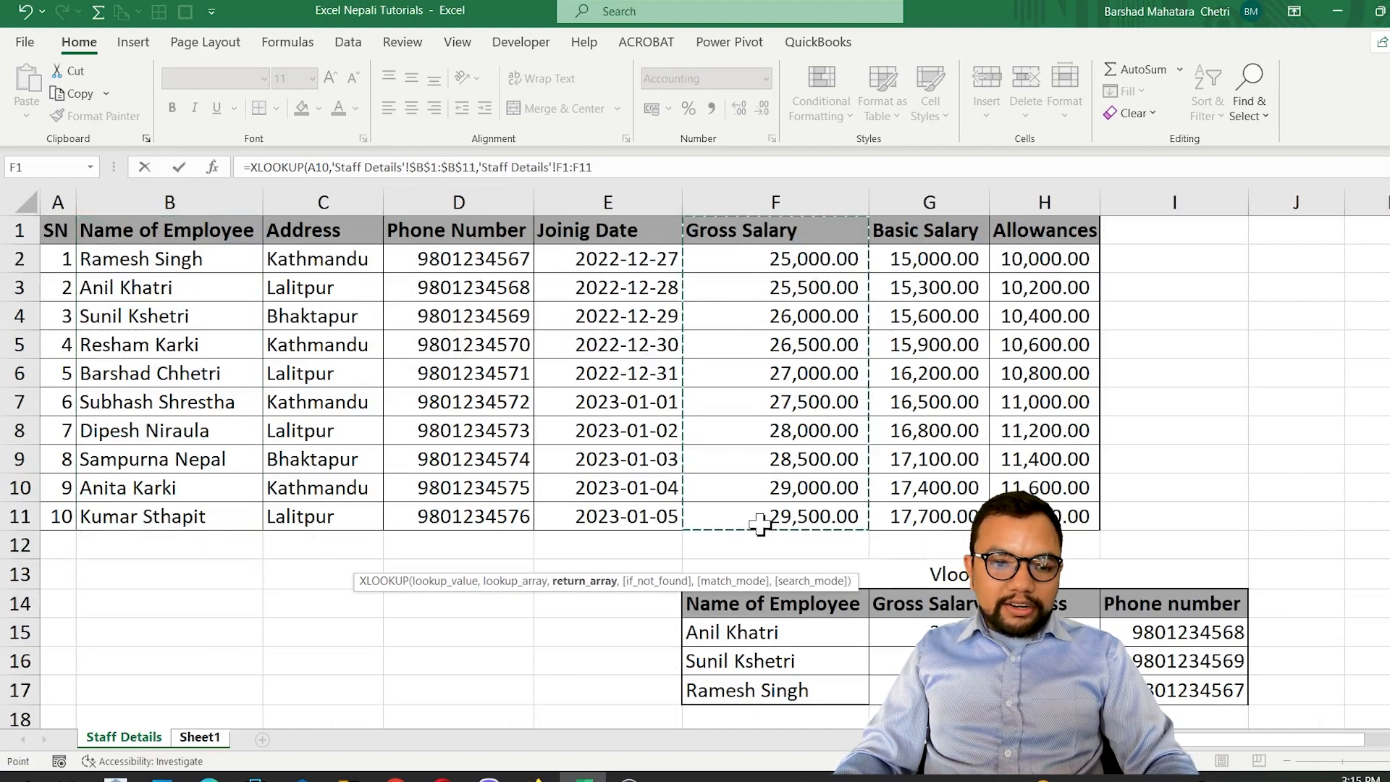
pyautogui.press('F4')
pyautogui.press('Return')
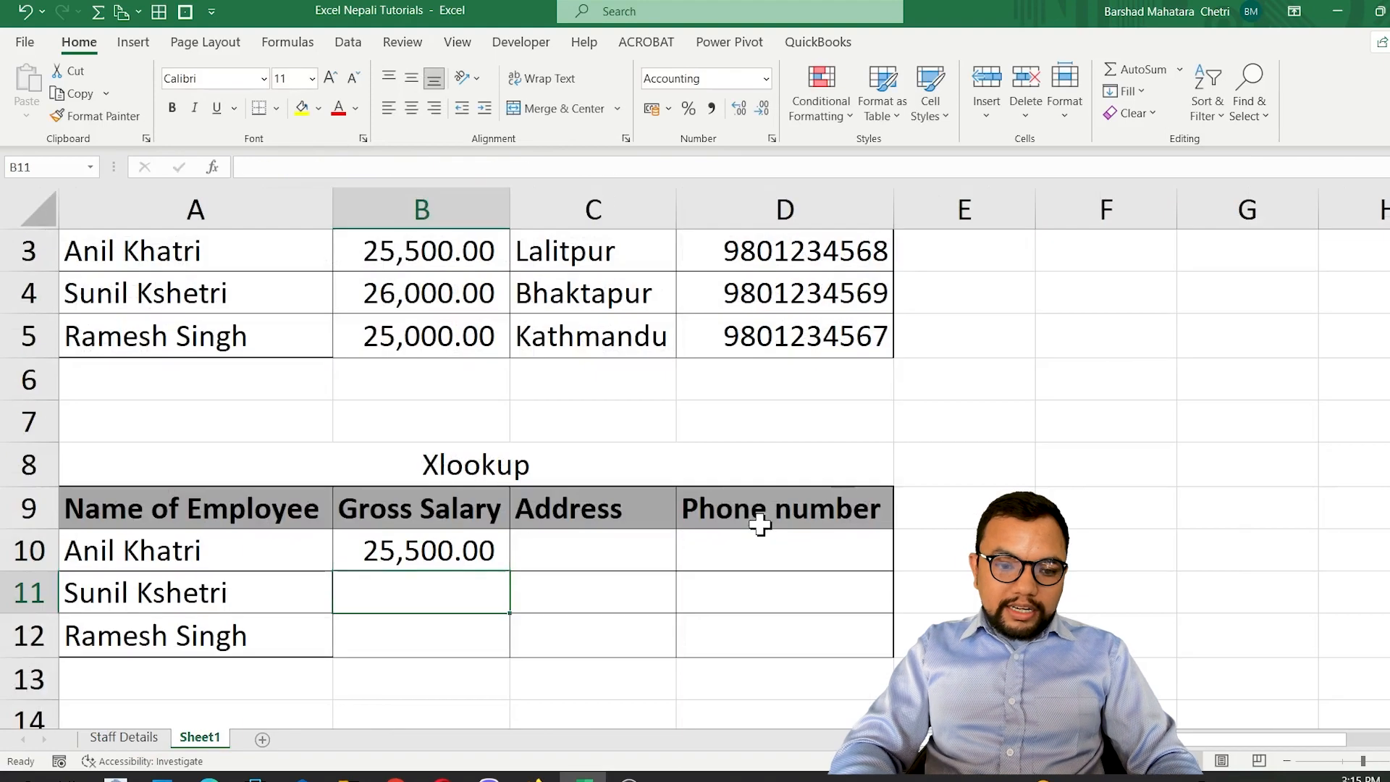
pyautogui.press('Up')
pyautogui.hotkey('shift', 'Down')
pyautogui.hotkey('shift', 'Down')
pyautogui.hotkey('ctrl', 'd')
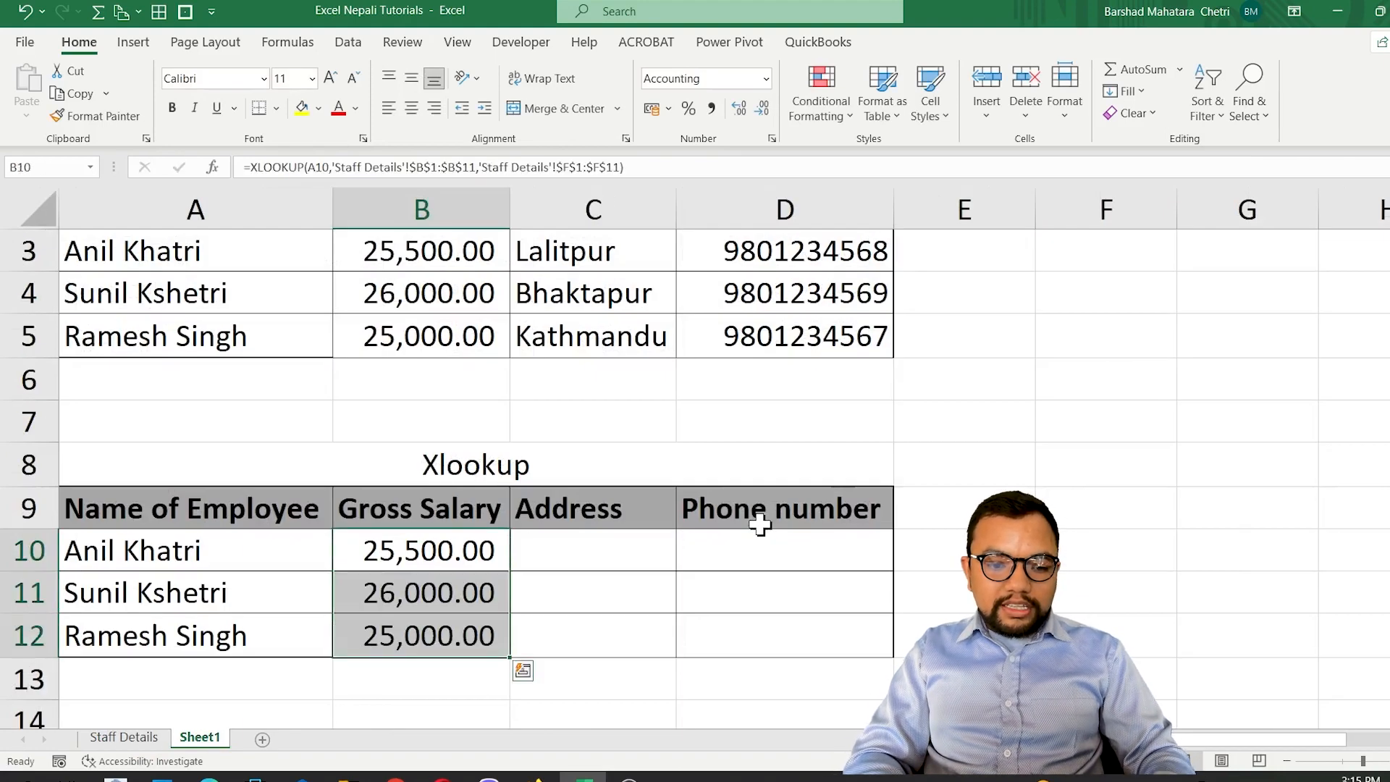
pyautogui.click(515, 557)
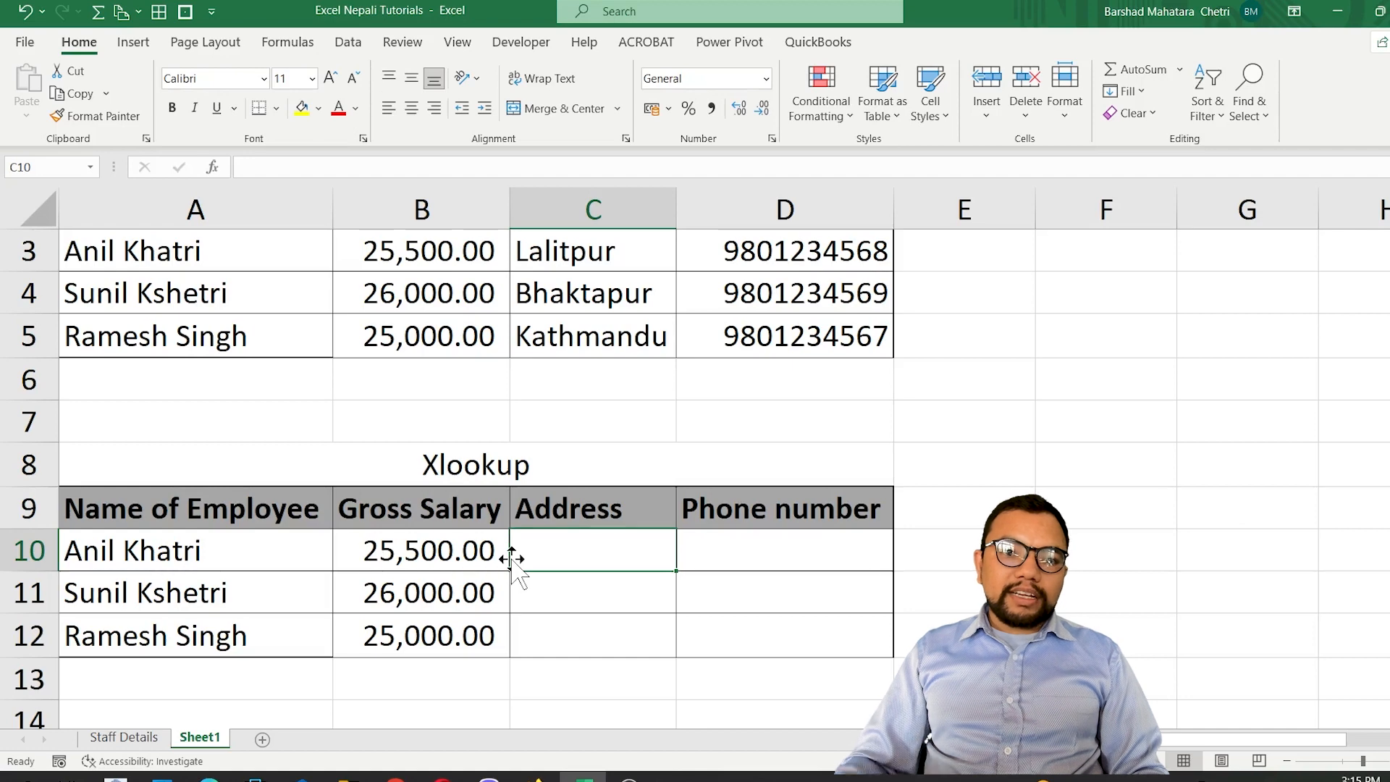